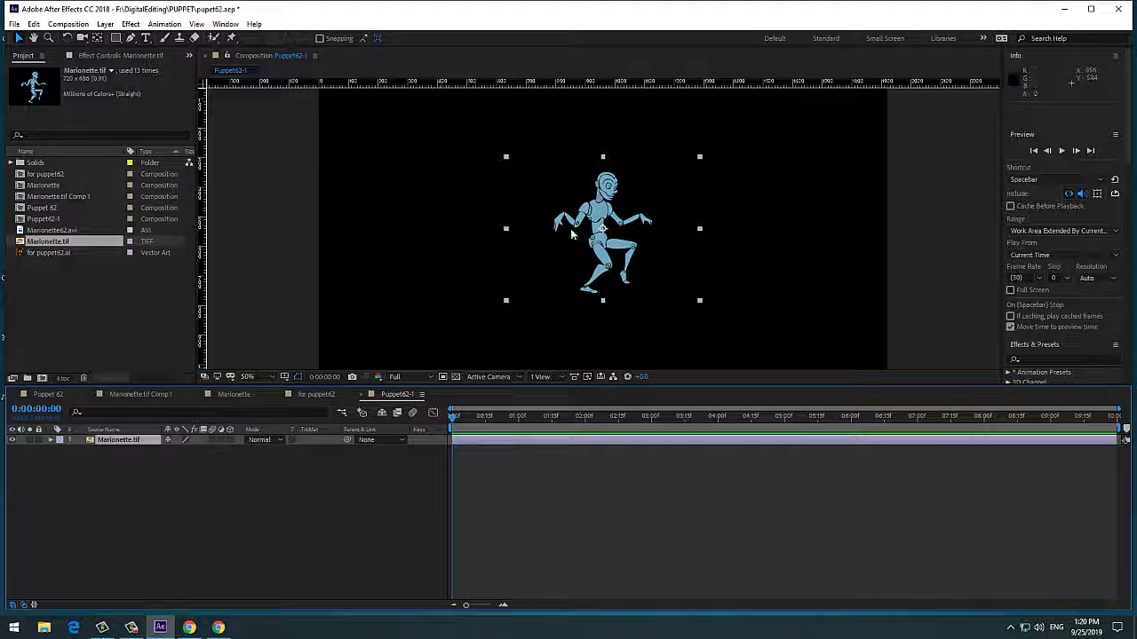
Add horizontal guides below the marionette's feet and just above its head, and a vertical guide through its body at about 980.
scroll(572, 223, "up", 1)
scroll(603, 227, "down", 1)
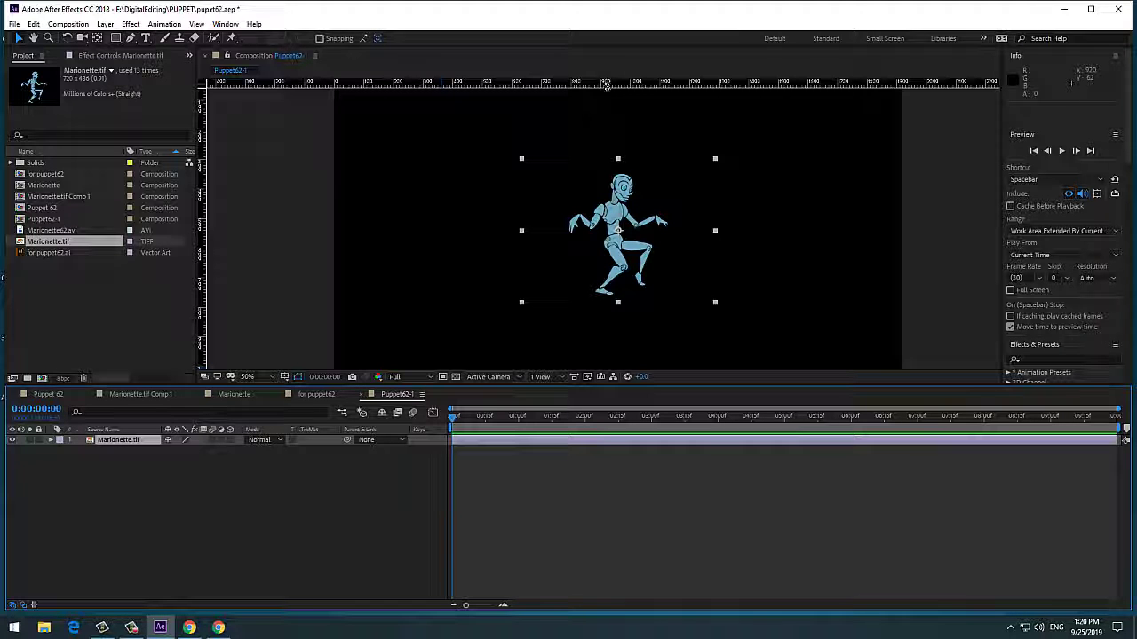
left_click_drag(607, 85, 632, 296)
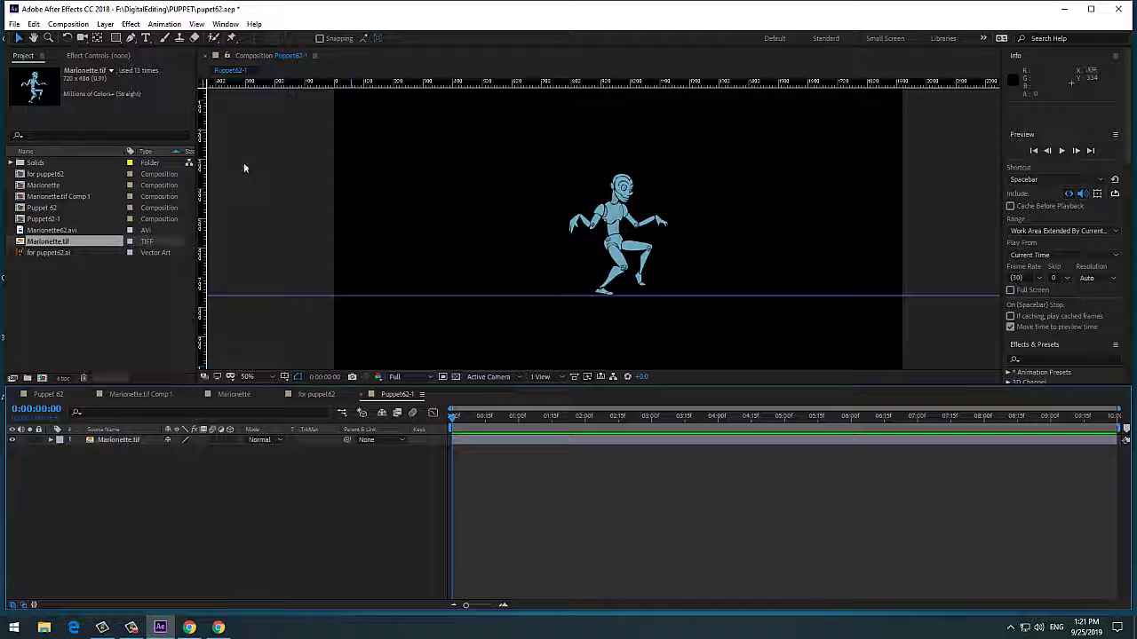
left_click_drag(204, 156, 624, 174)
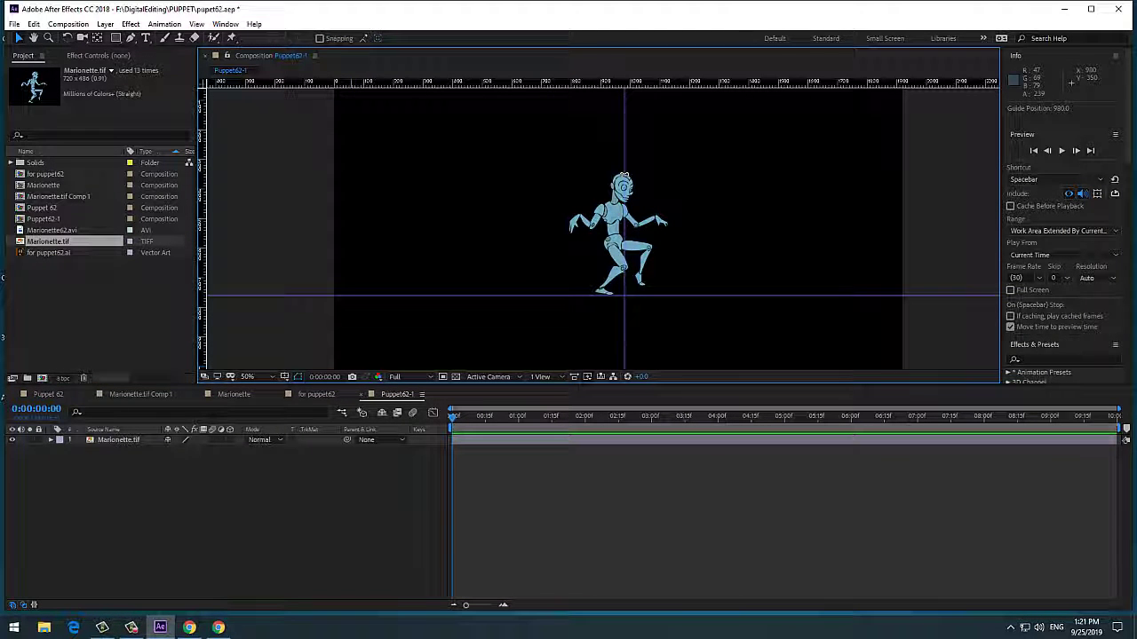
left_click_drag(668, 84, 679, 174)
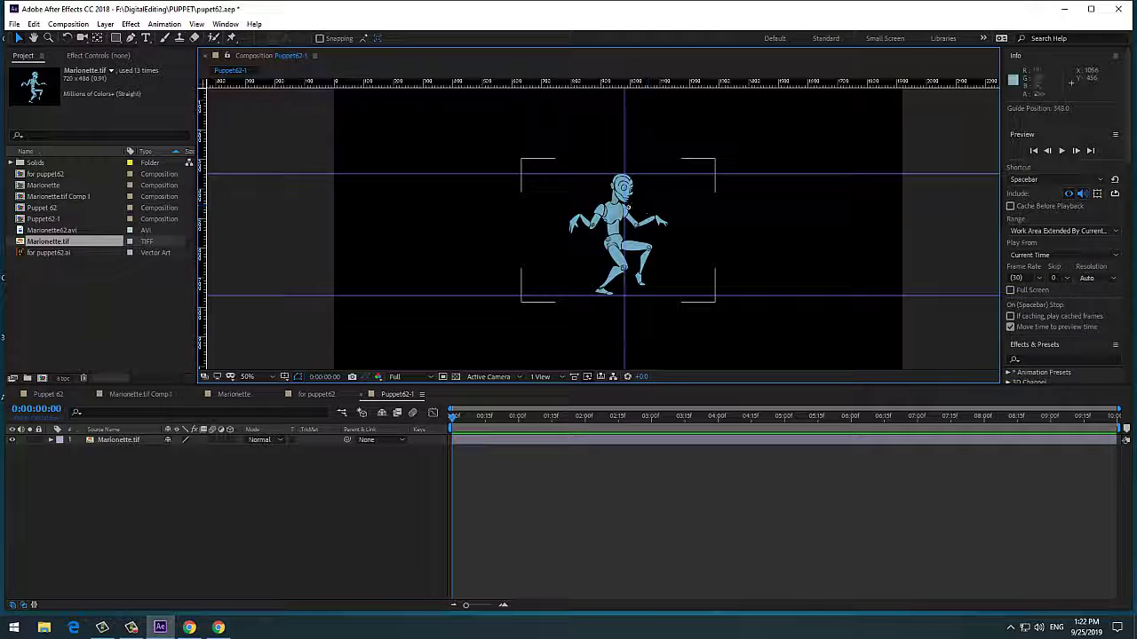
left_click(683, 161)
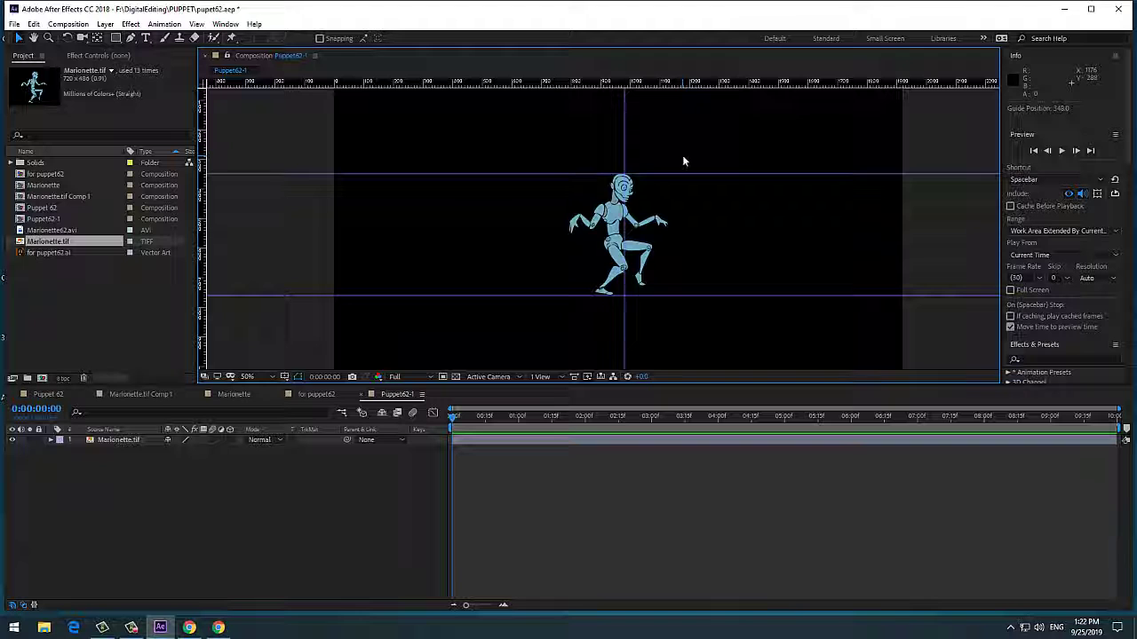
left_click(642, 168)
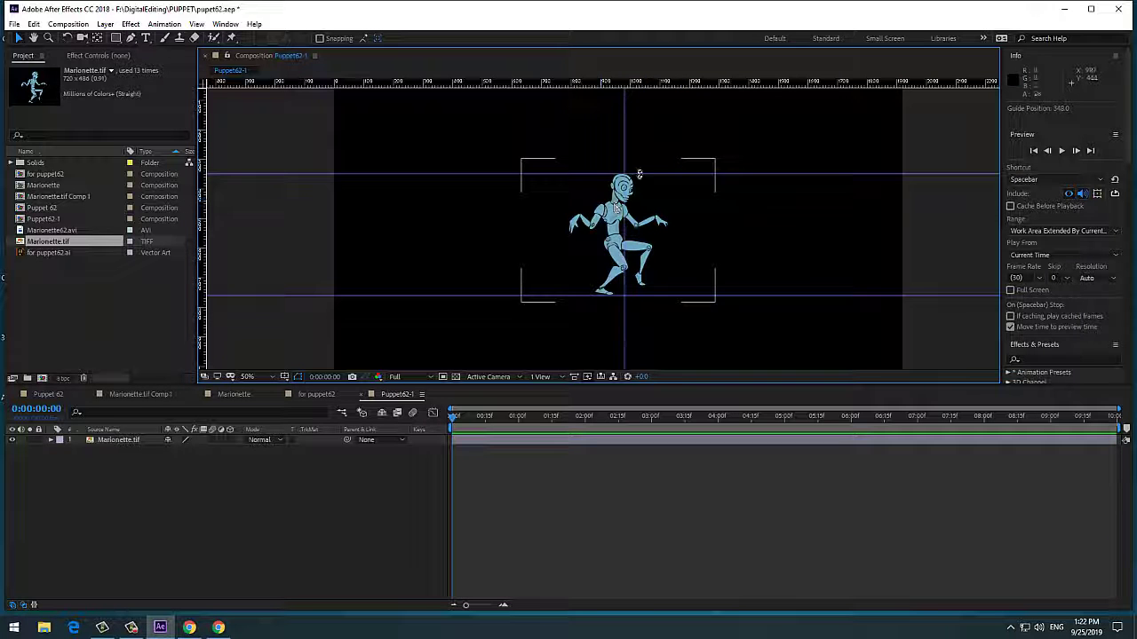
left_click(654, 159)
left_click(639, 176)
left_click(457, 188)
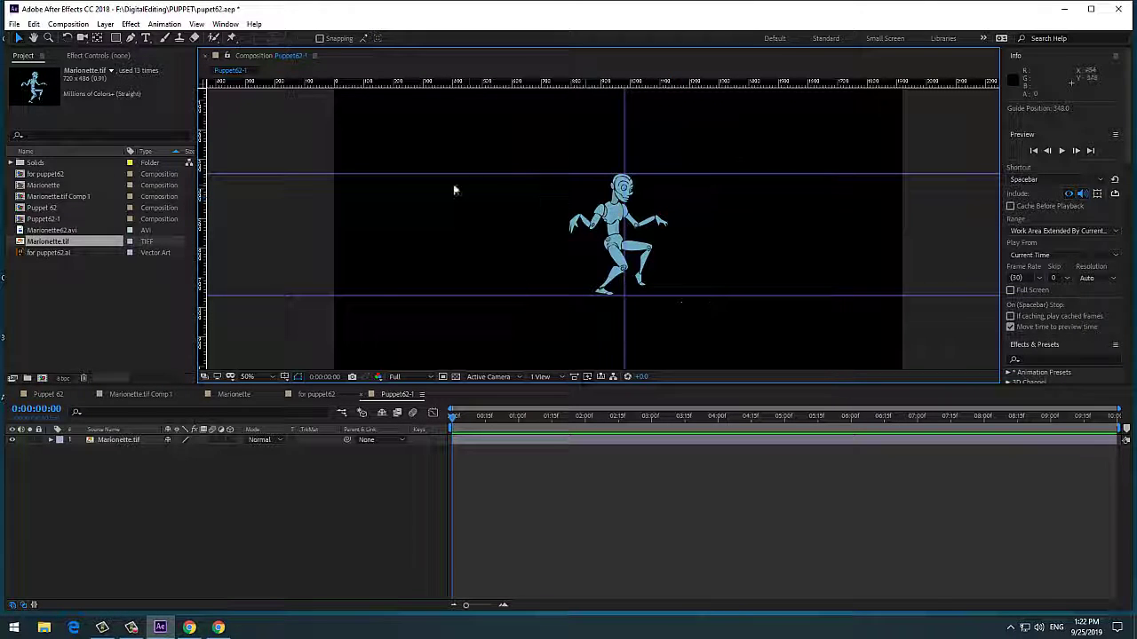
left_click(538, 178)
left_click(509, 242)
left_click(524, 232)
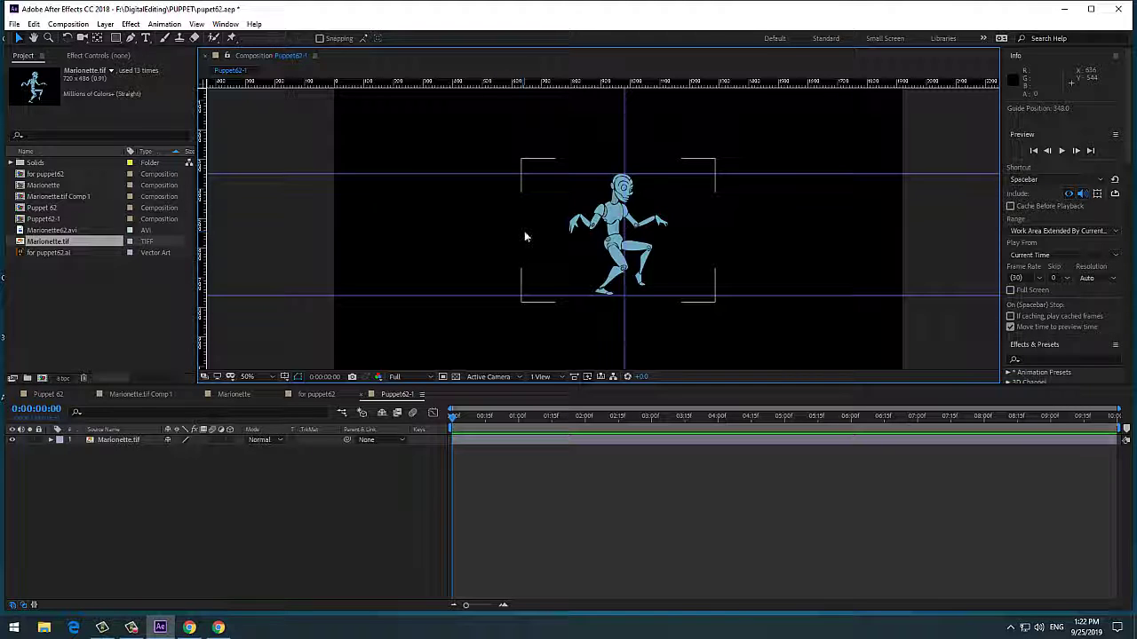
left_click(521, 246)
left_click(533, 227)
left_click(551, 187)
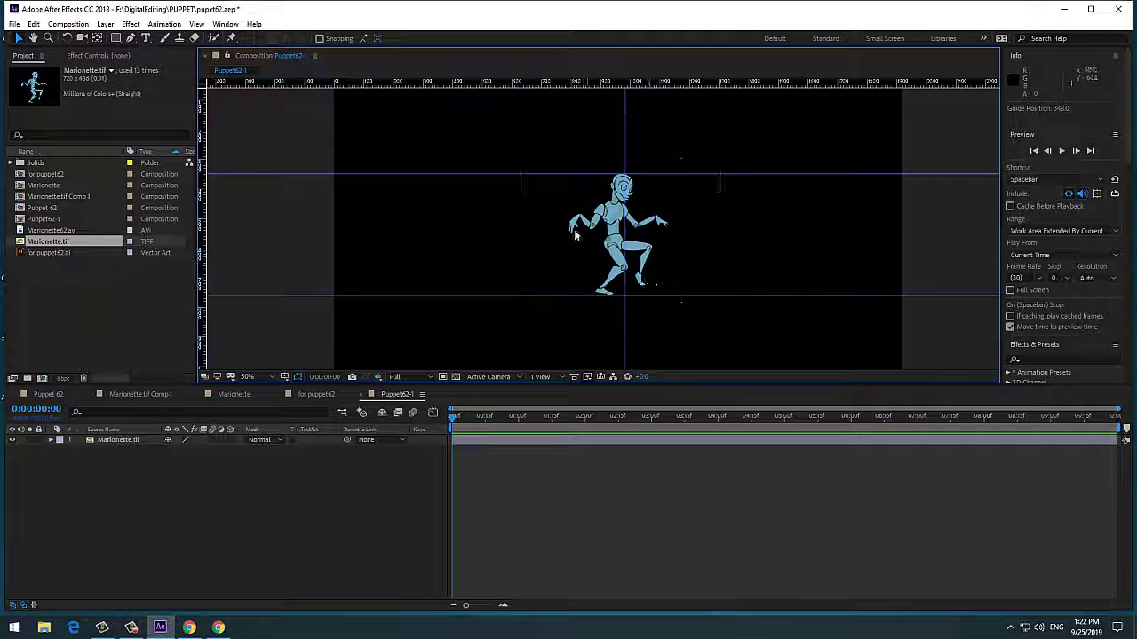
left_click(610, 168)
left_click(620, 159)
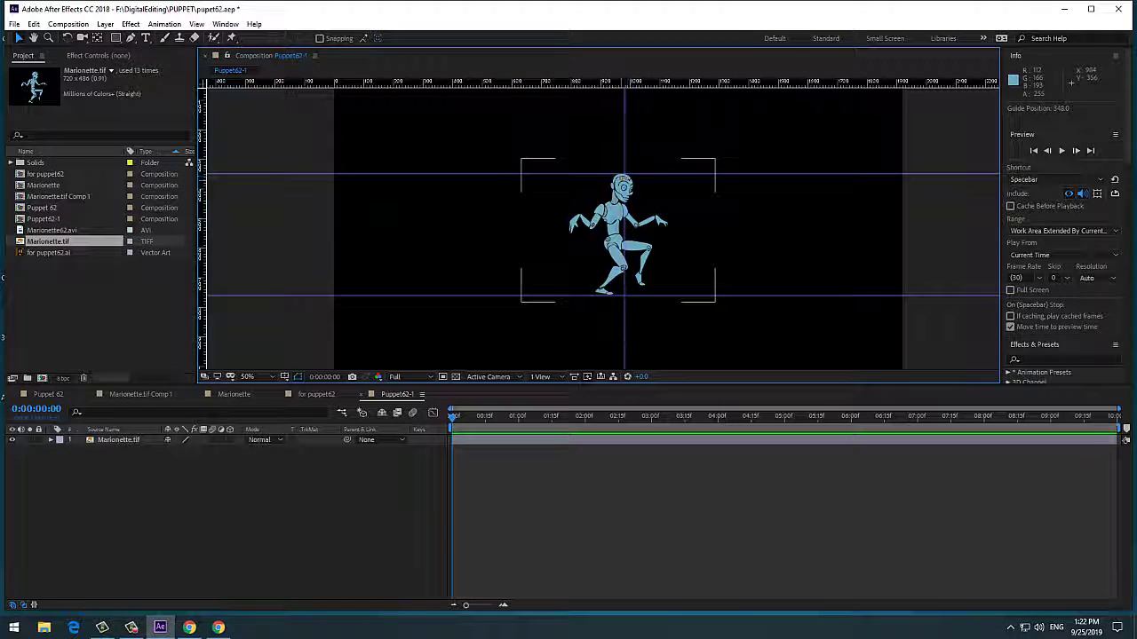
Move the vertical guide to about 994 and the horizontal guide above the head to about 340.
left_click_drag(624, 148, 628, 146)
left_click(624, 172)
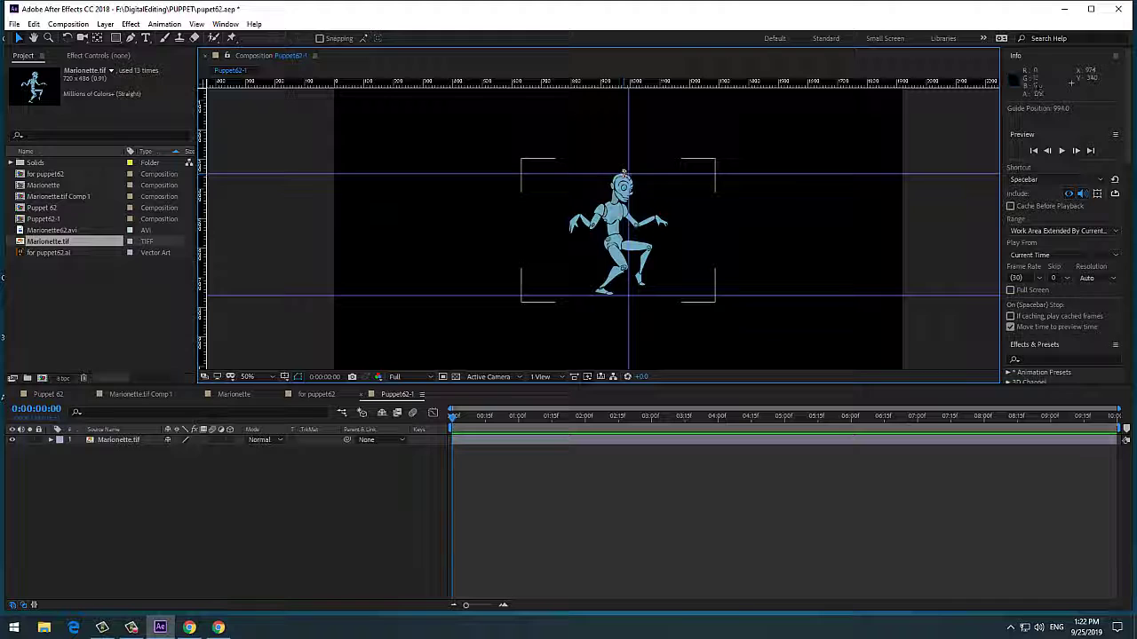
left_click(667, 147)
left_click(584, 183)
left_click_drag(583, 175, 584, 168)
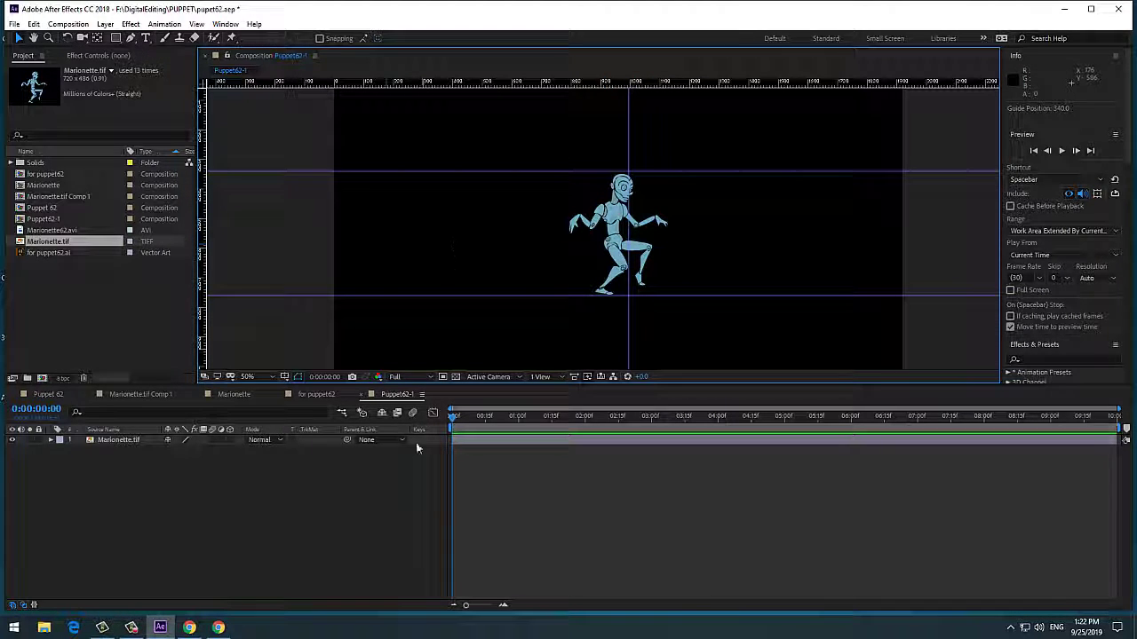
left_click(130, 628)
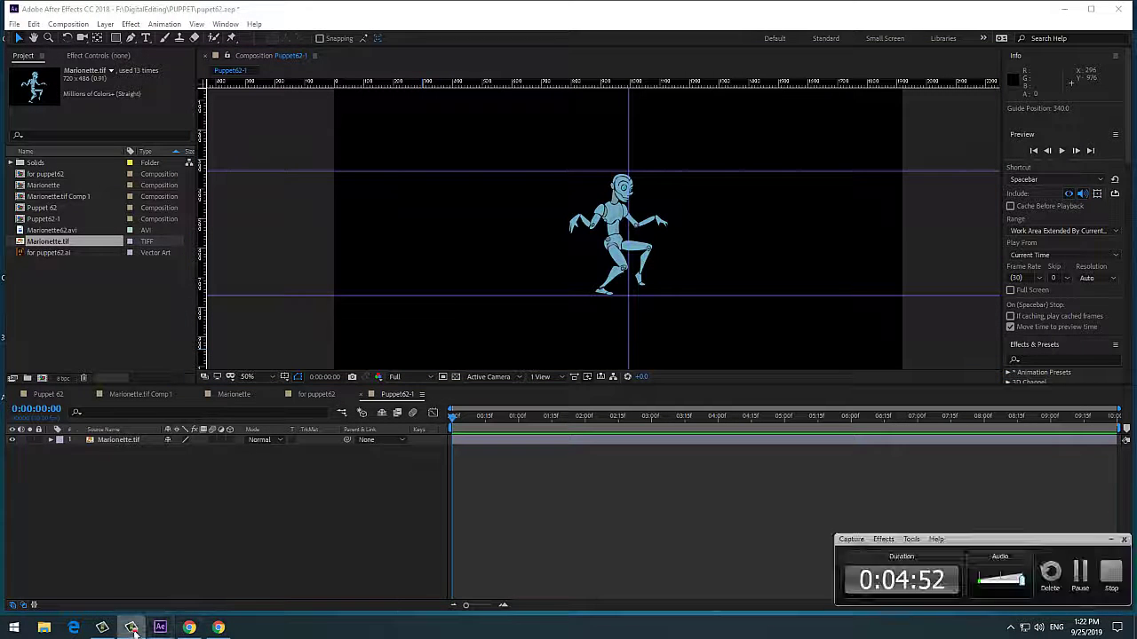
left_click(1078, 577)
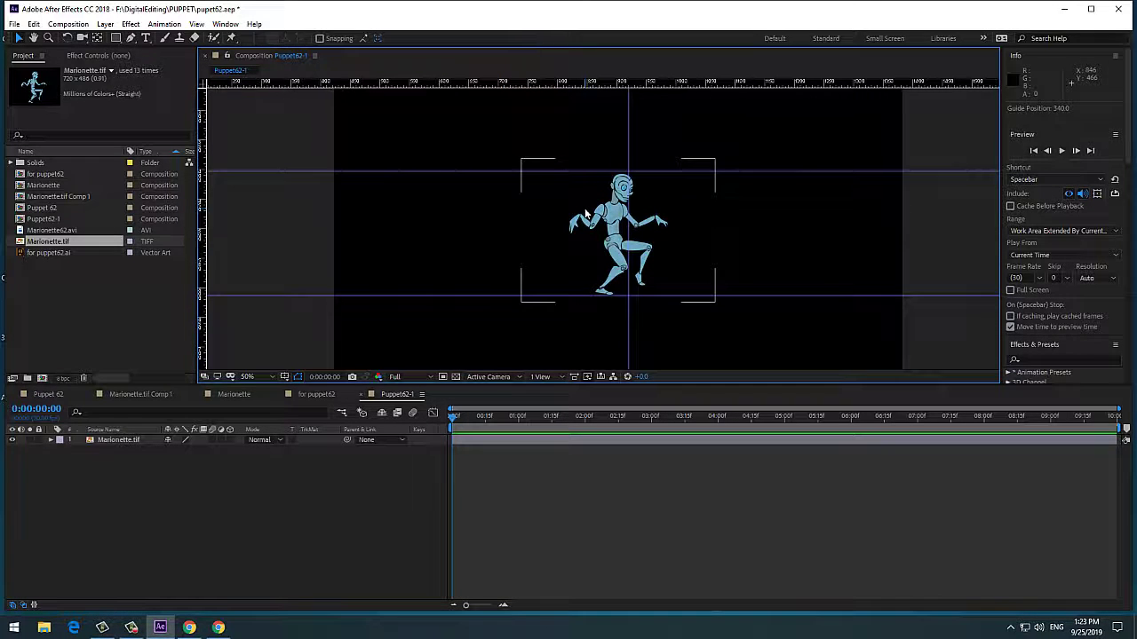
Enlarge the composition viewer over the timeline so the whole marionette fits at 100% magnification.
scroll(586, 213, "up", 2)
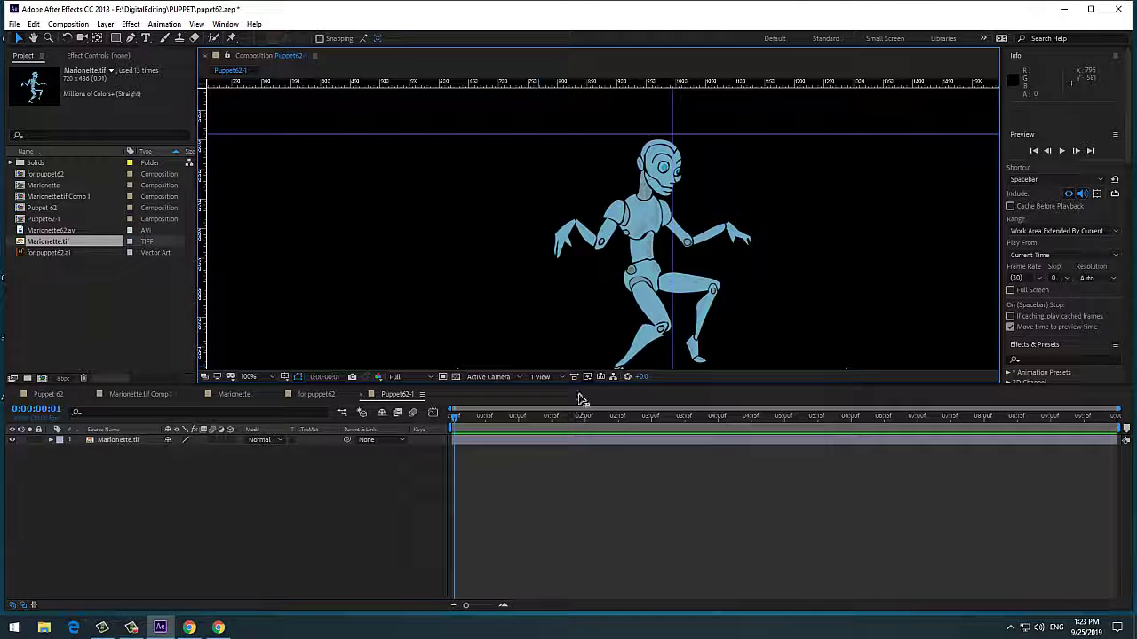
key("Page_Down")
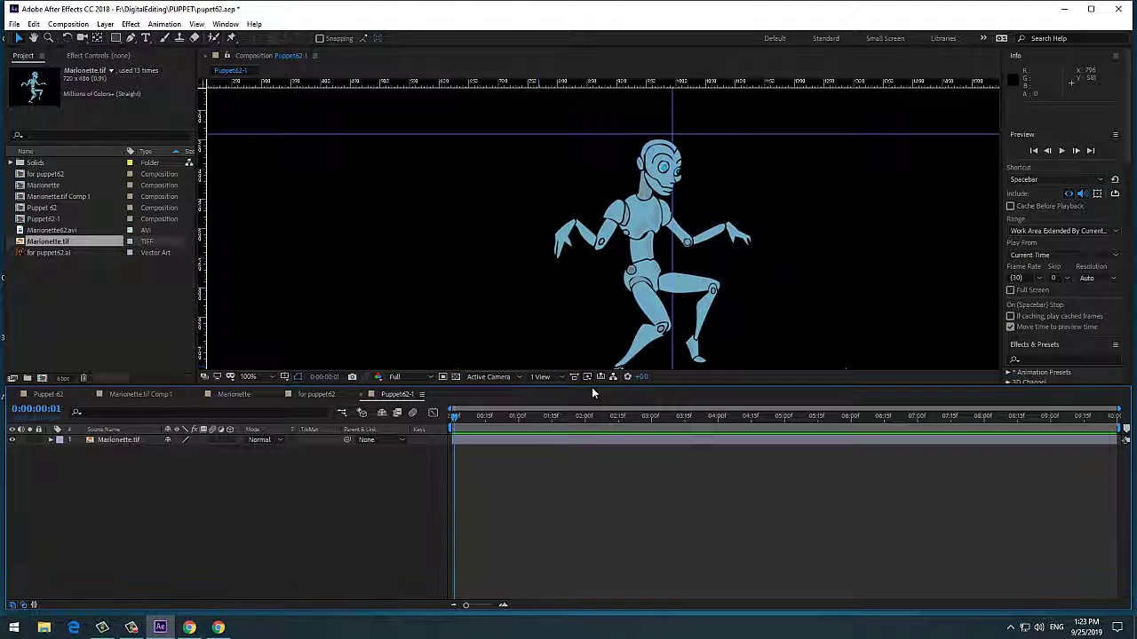
left_click_drag(592, 387, 592, 487)
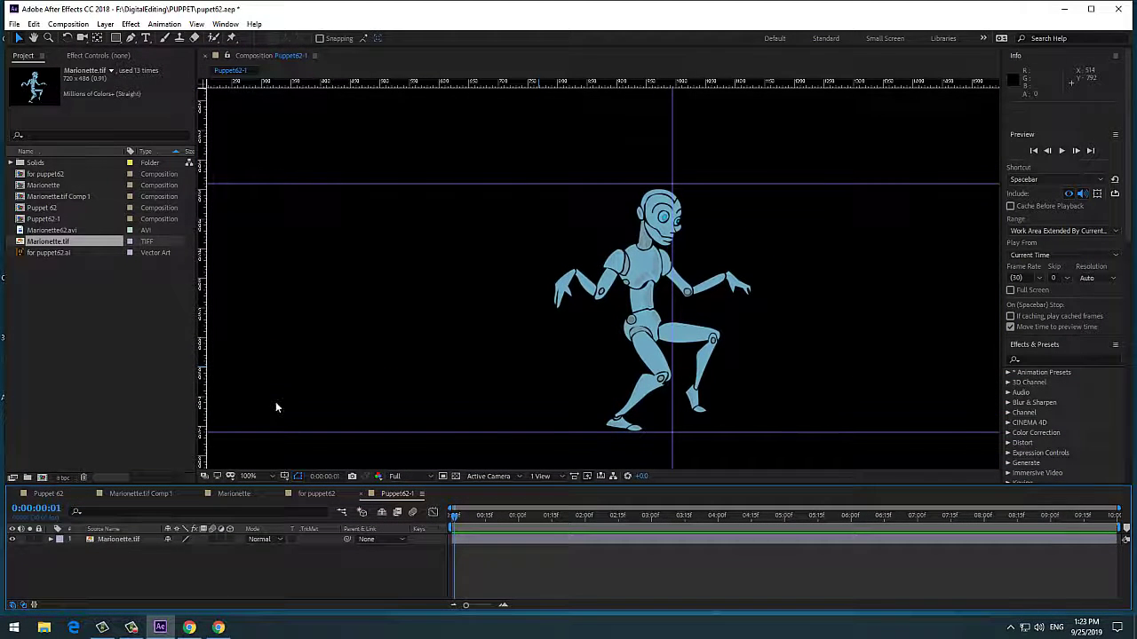
Place a pin on top of the marionette's head with the Puppet Pin tool.
left_click(217, 42)
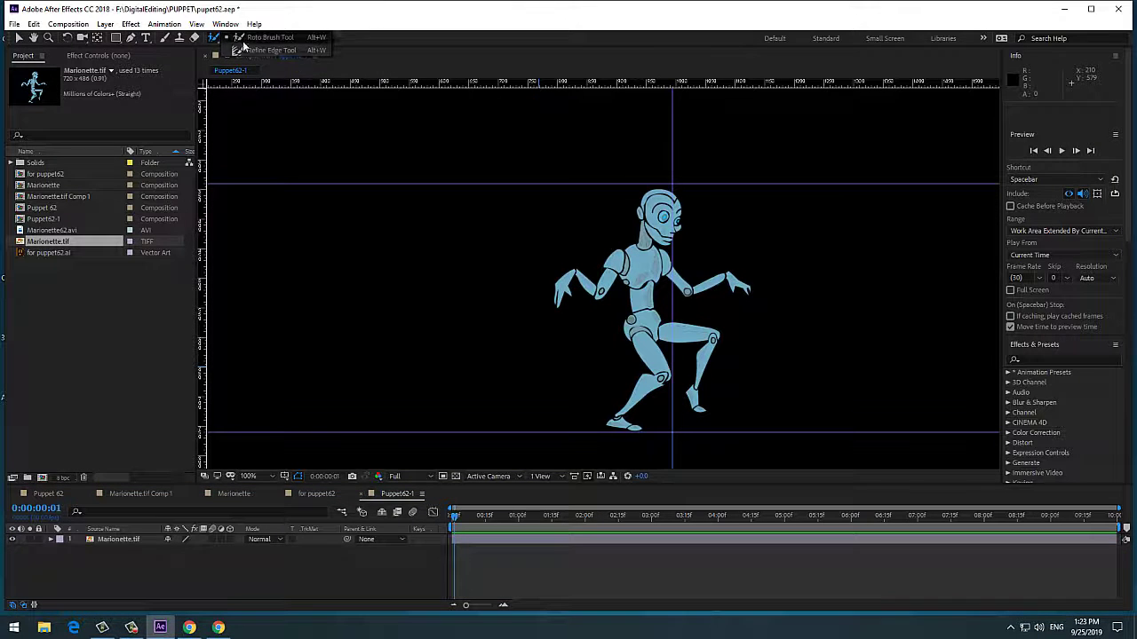
left_click(232, 39)
left_click(235, 41)
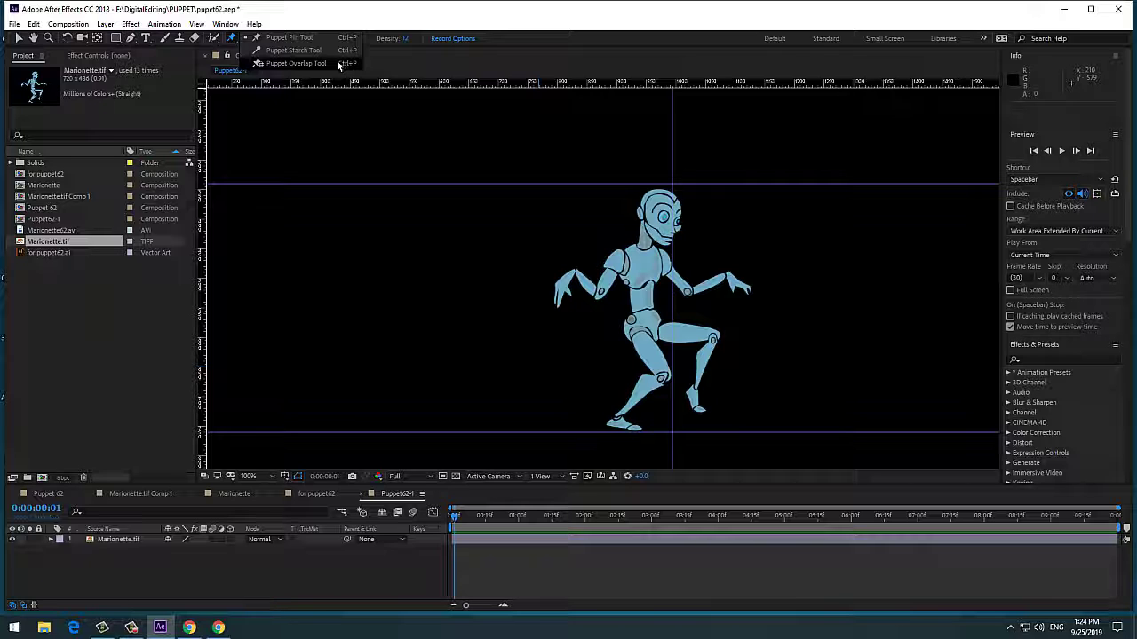
left_click(286, 39)
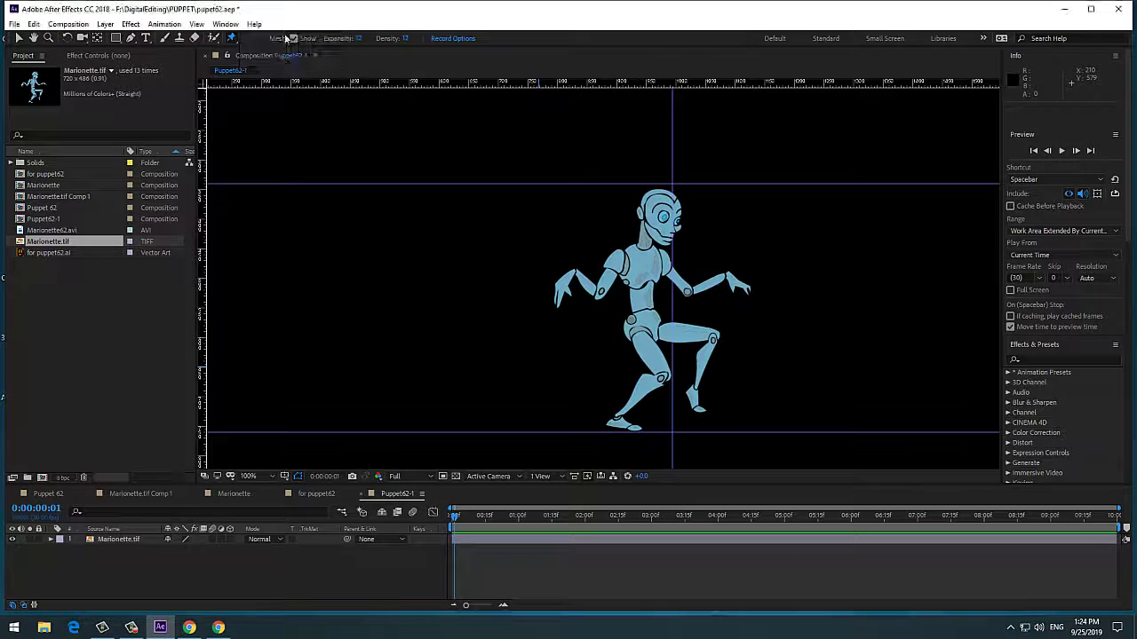
left_click(660, 195)
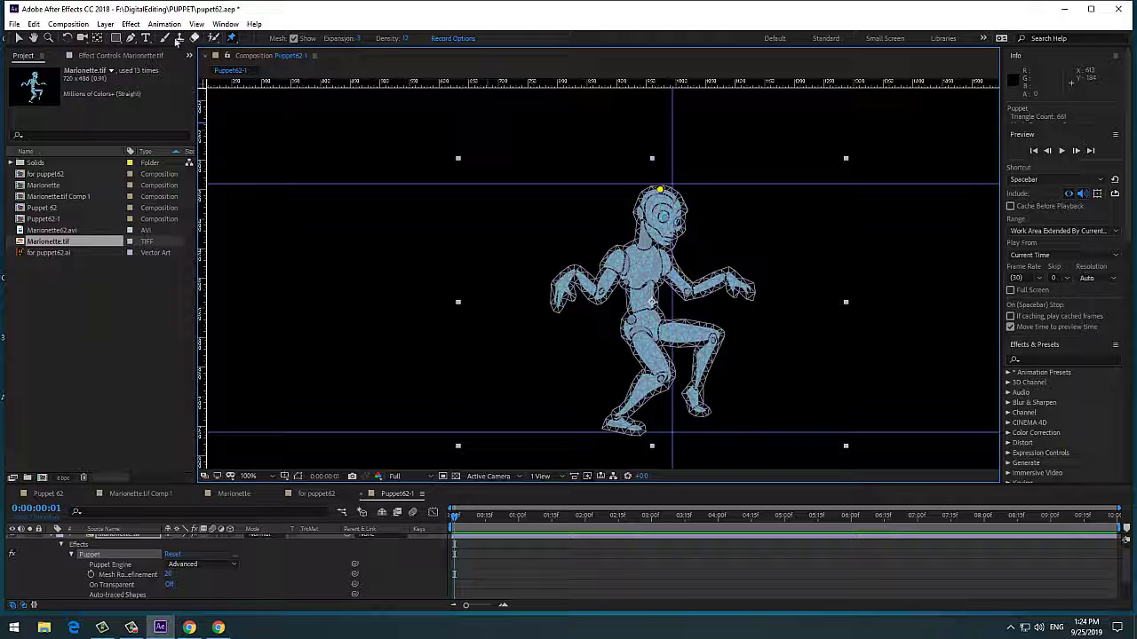
Show the Puppet effect's controls and check the Puppet Engine choices, keeping Advanced.
left_click(149, 55)
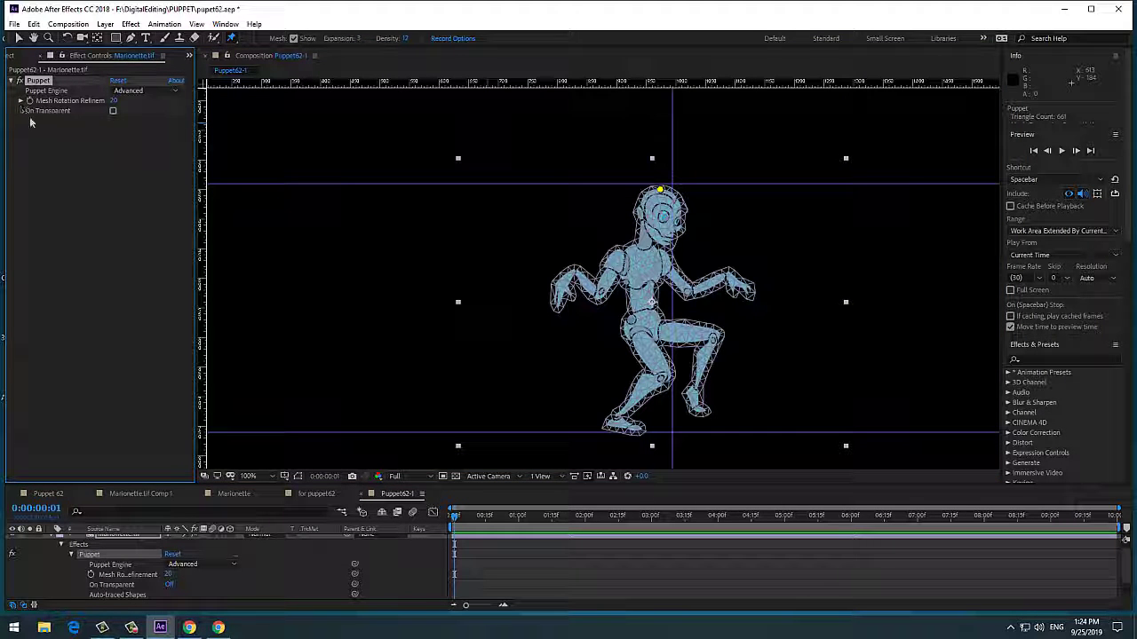
left_click(175, 92)
left_click(160, 117)
Try a puppet mesh Expansion of 28 and Density of 10, settling on Expansion 1 and Density 12.
left_click_drag(358, 38, 380, 40)
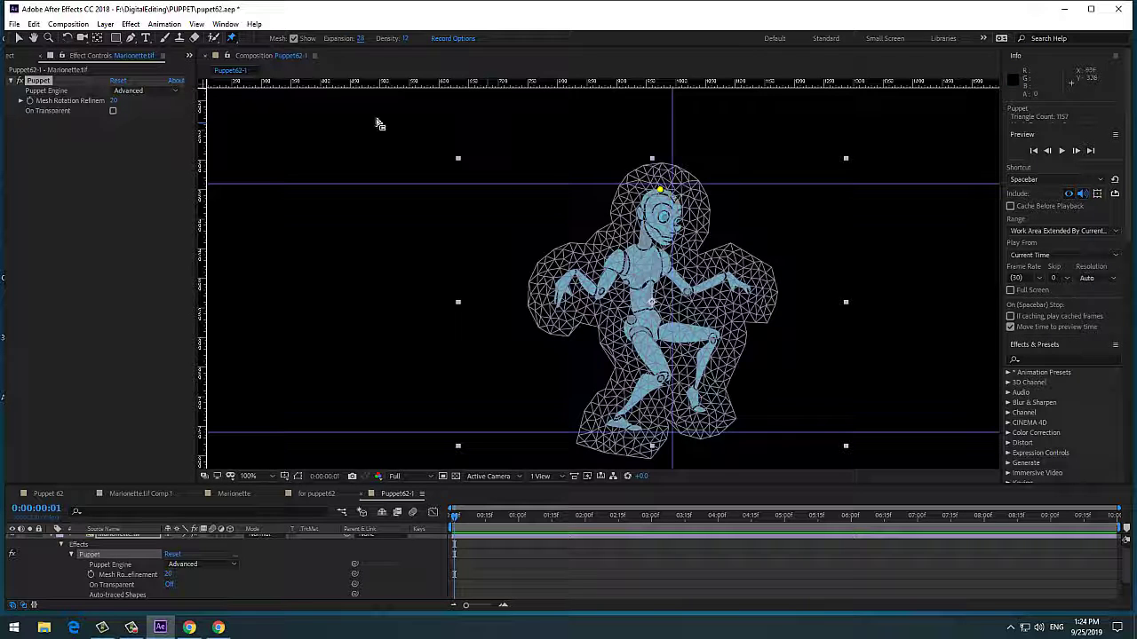
left_click_drag(356, 40, 345, 43)
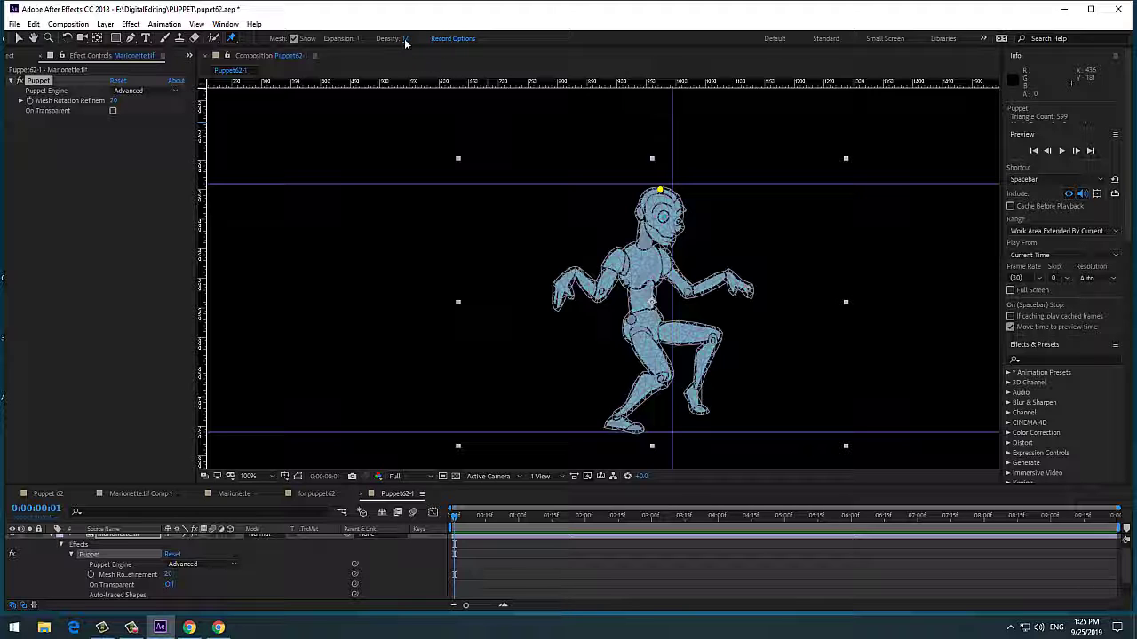
left_click_drag(407, 38, 374, 44)
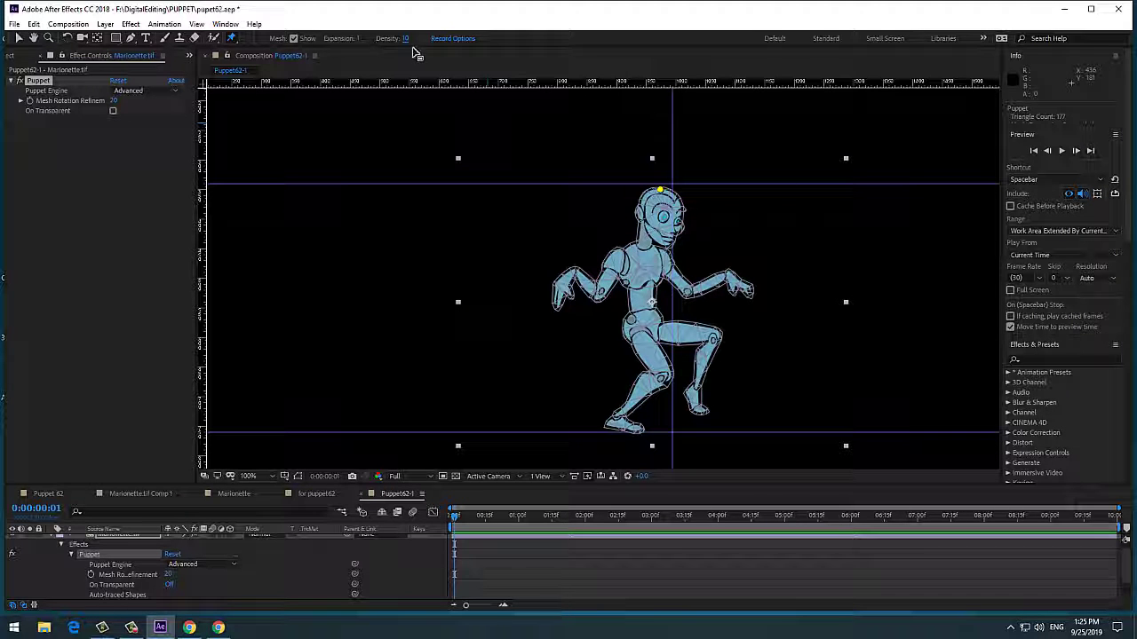
left_click_drag(407, 40, 499, 42)
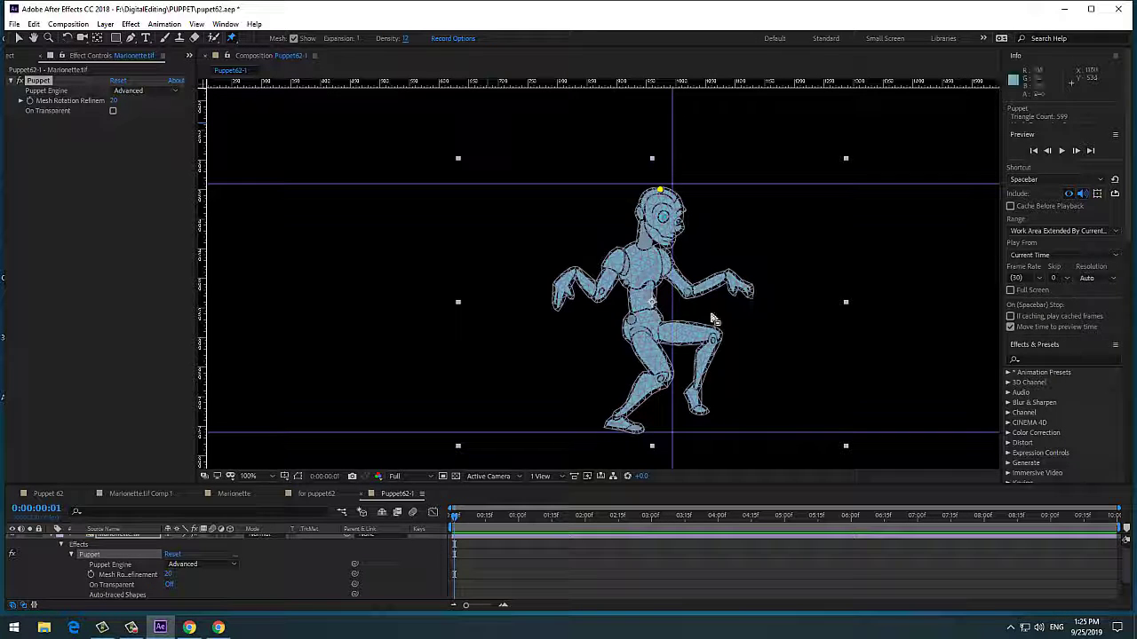
Examine the Puppet Record Options without changing them, and the list of available puppet tools.
left_click(453, 39)
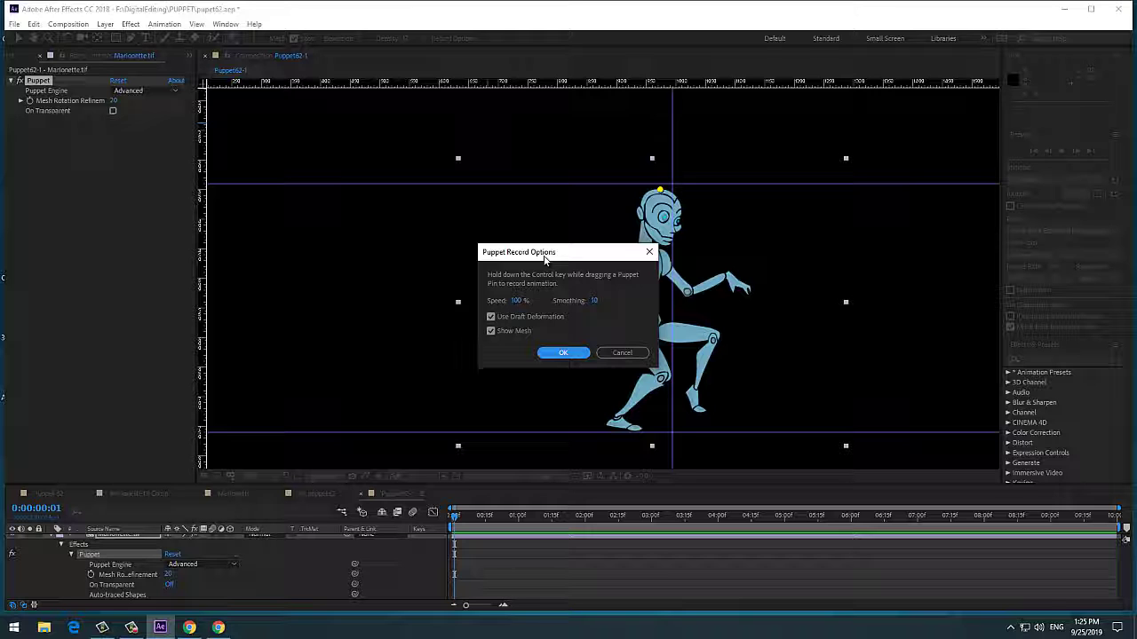
left_click(620, 356)
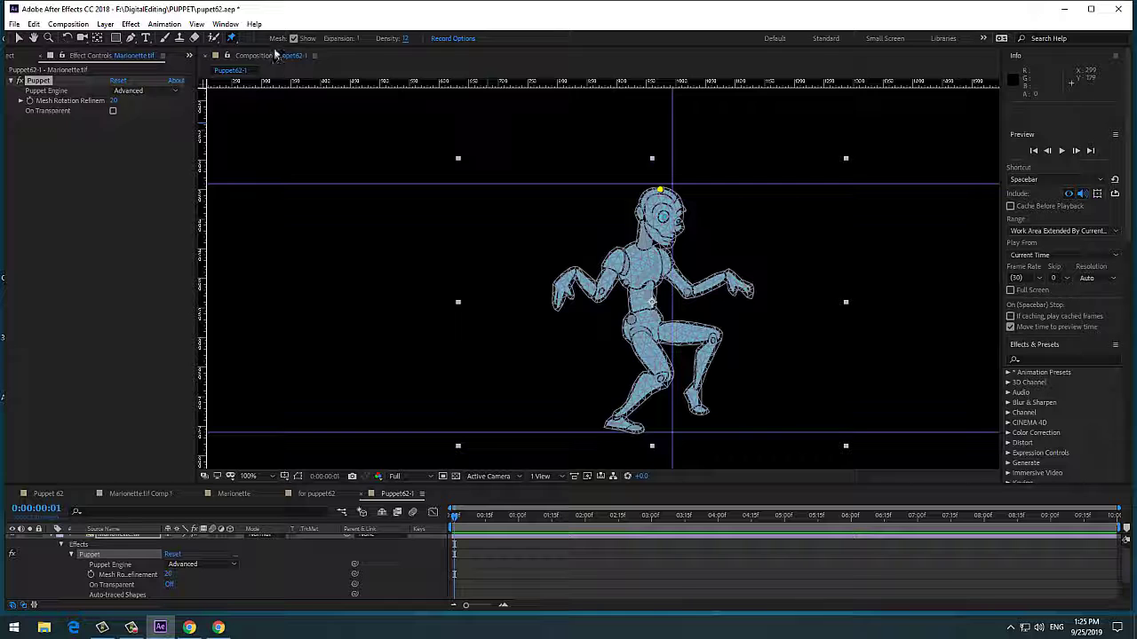
left_click(233, 40)
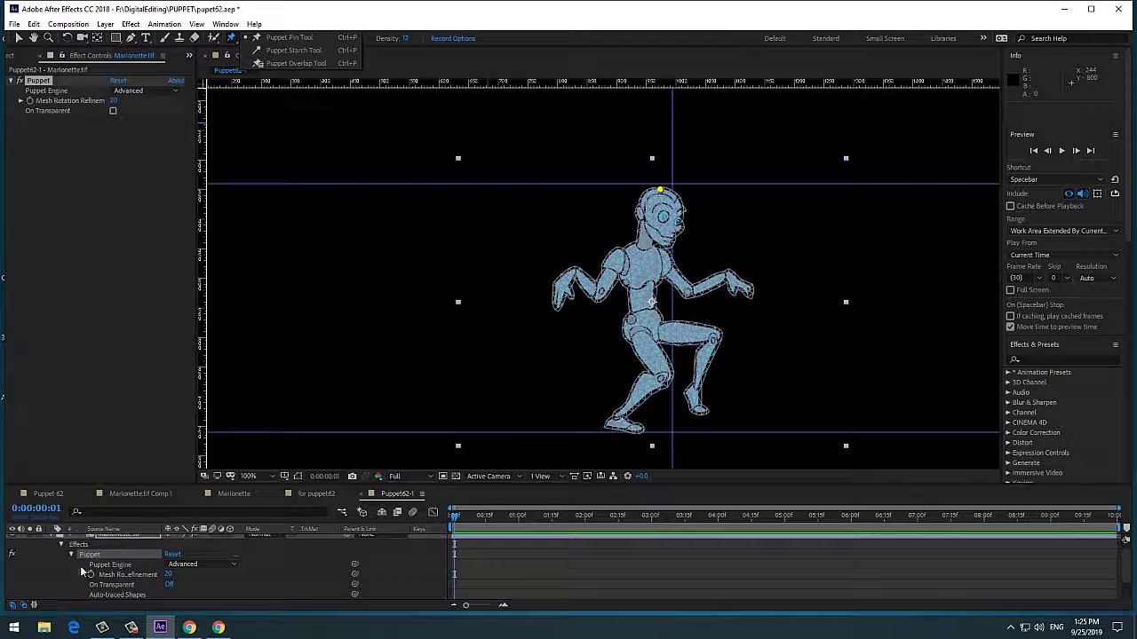
Select the Marionette.tif layer and collapse its properties in the timeline.
scroll(82, 570, "up", 1)
left_click(125, 540)
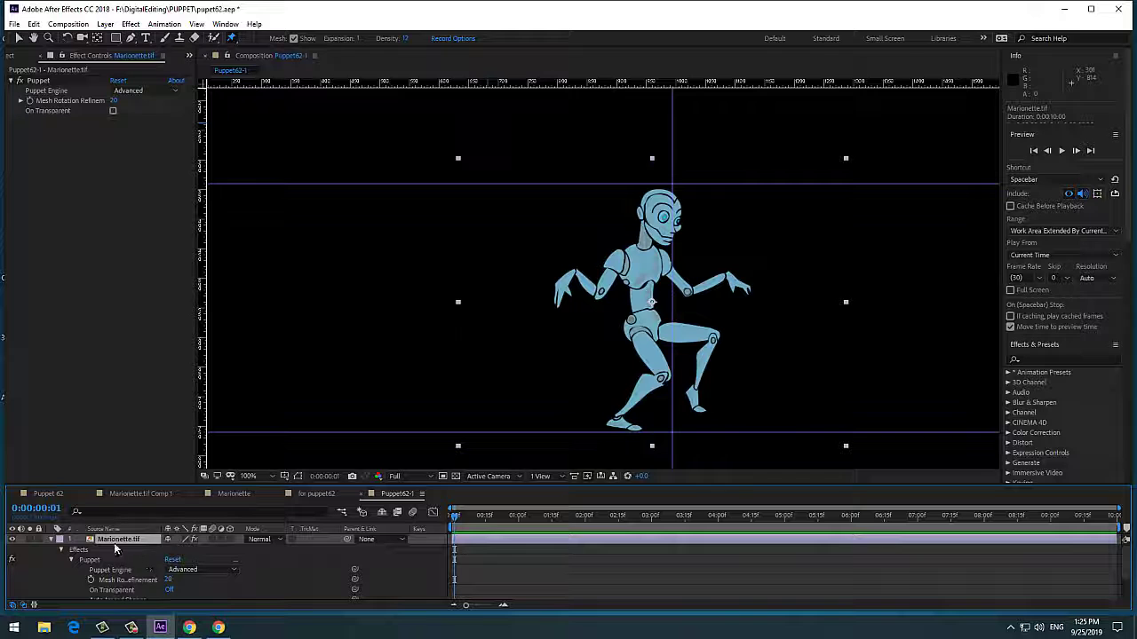
left_click(51, 539)
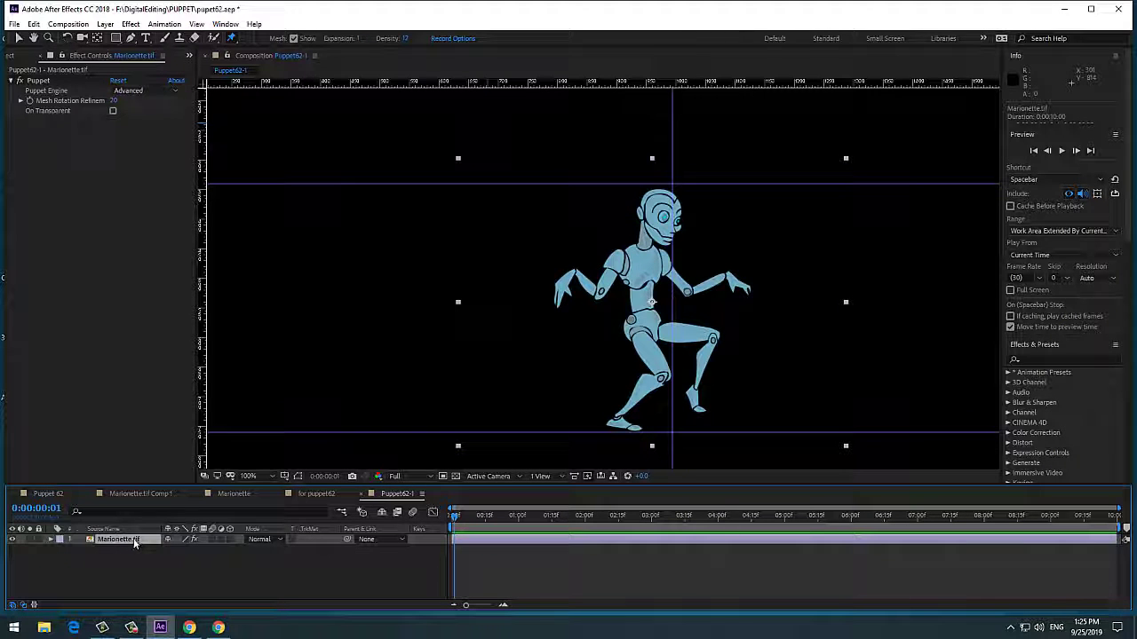
Select the Puppet effect and its pin on top of the head using the Selection tool.
left_click(18, 38)
left_click(38, 81)
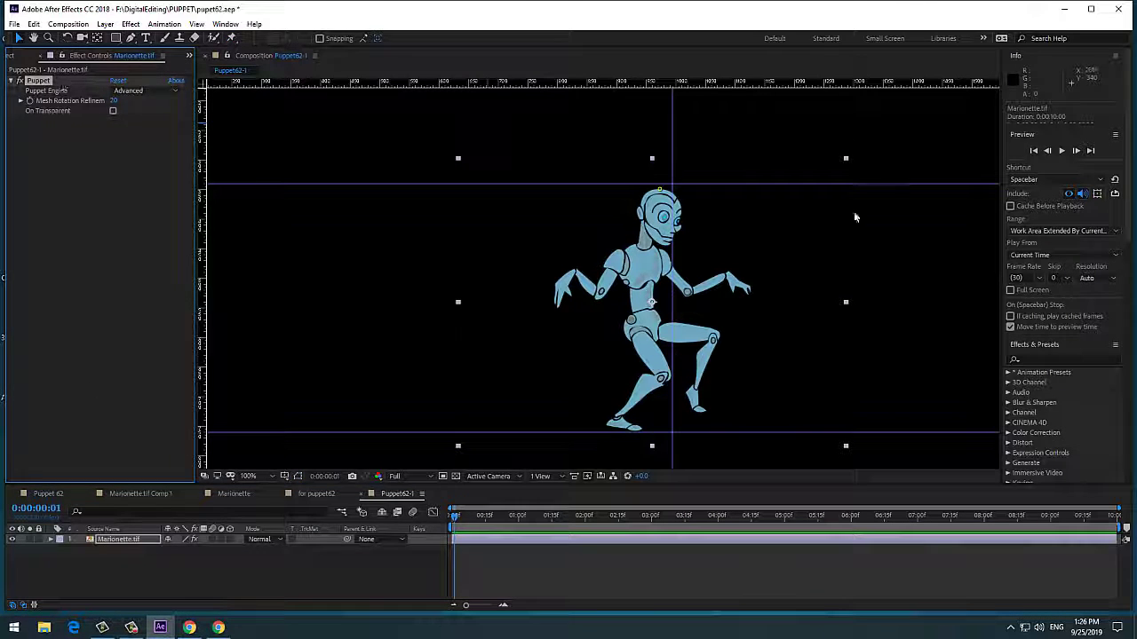
left_click(659, 190)
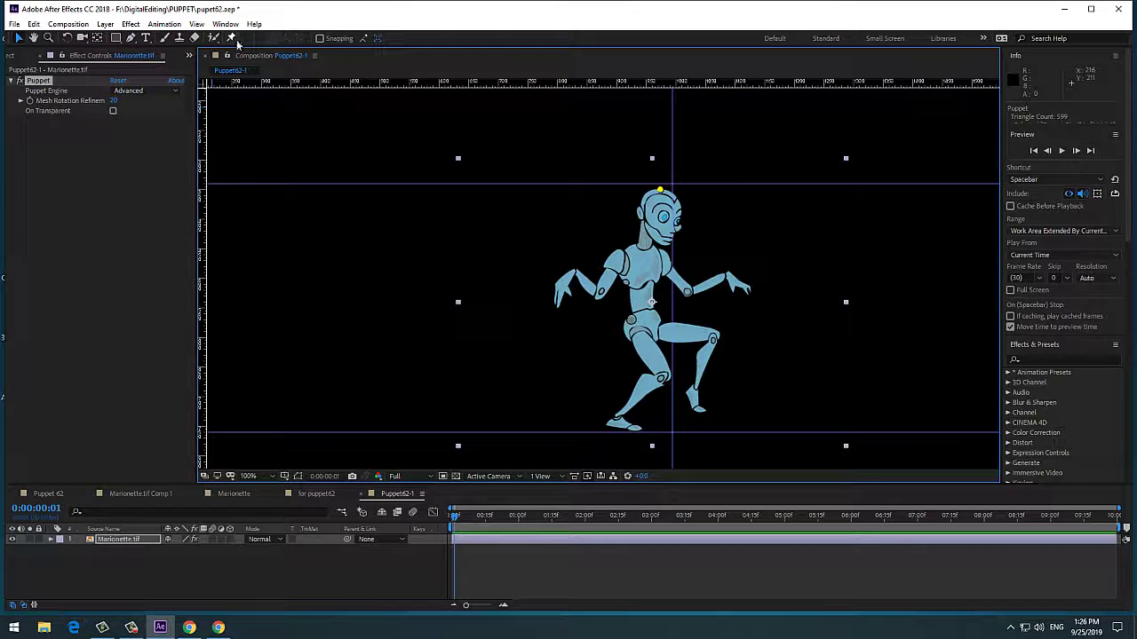
Examine the puppet mesh around the marionette with the Puppet Pin tool at 200% zoom against the transparency grid.
left_click(233, 39)
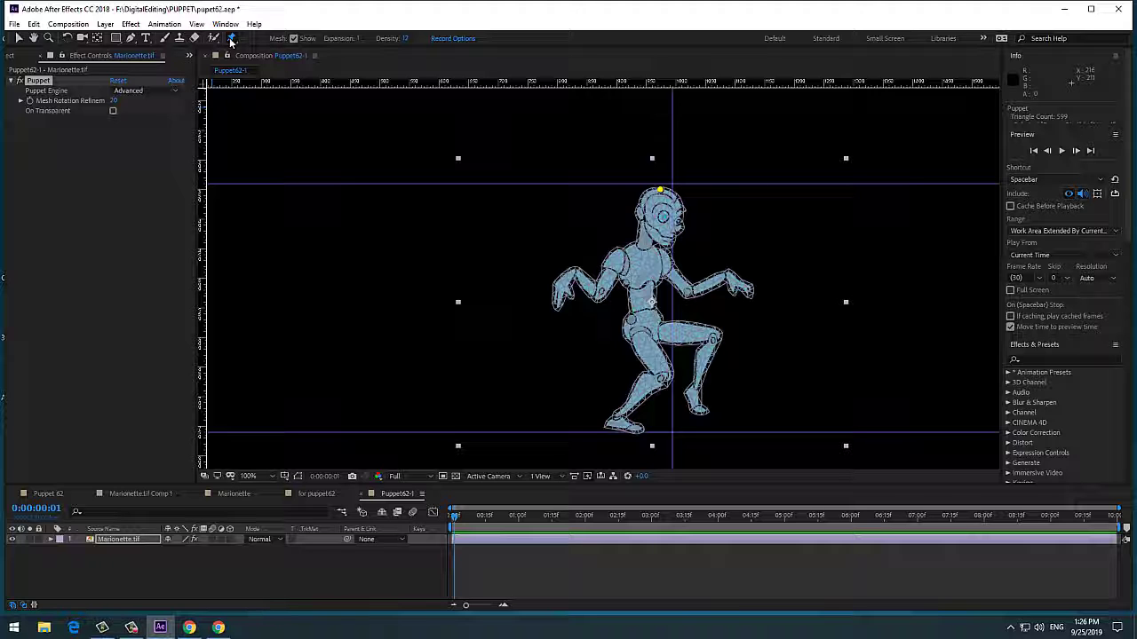
key("period")
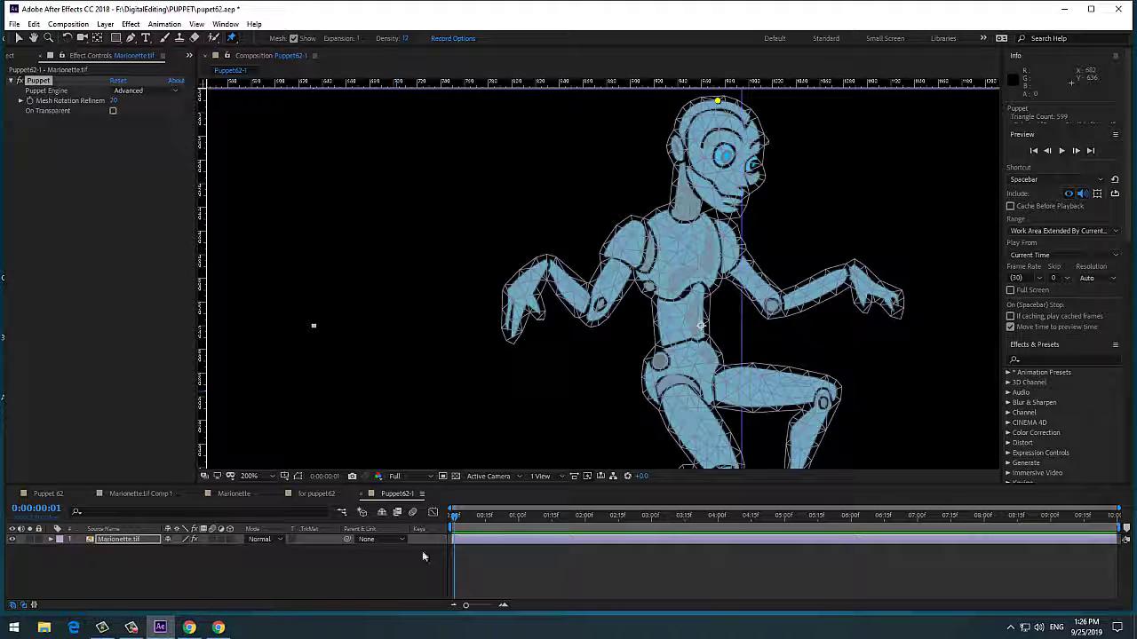
left_click(443, 476)
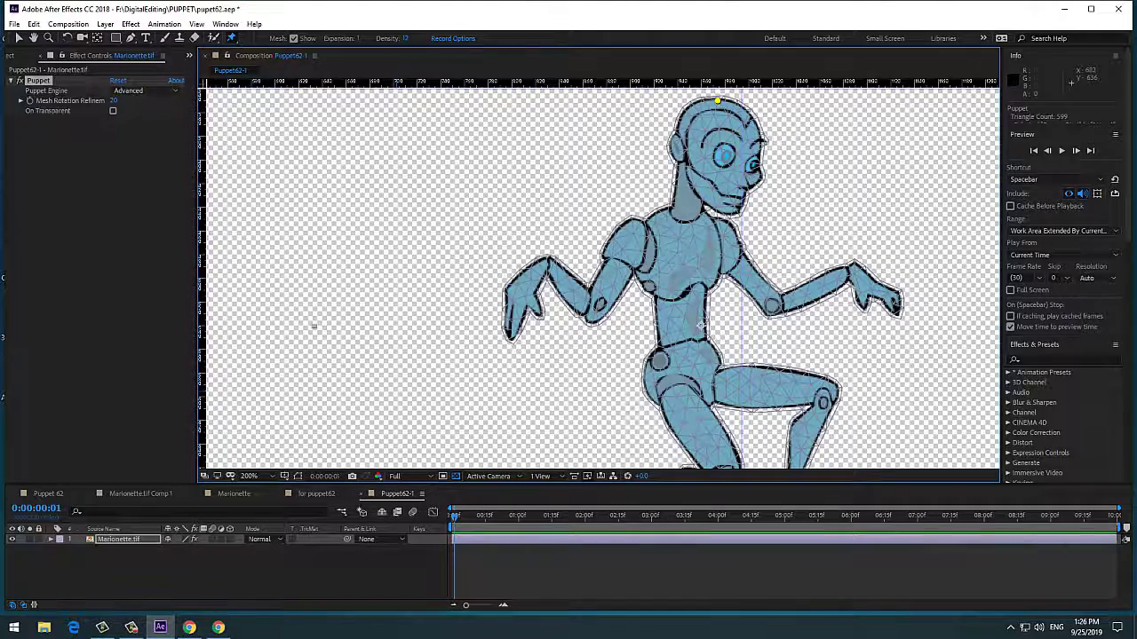
scroll(592, 274, "up", 1)
scroll(592, 274, "down", 2)
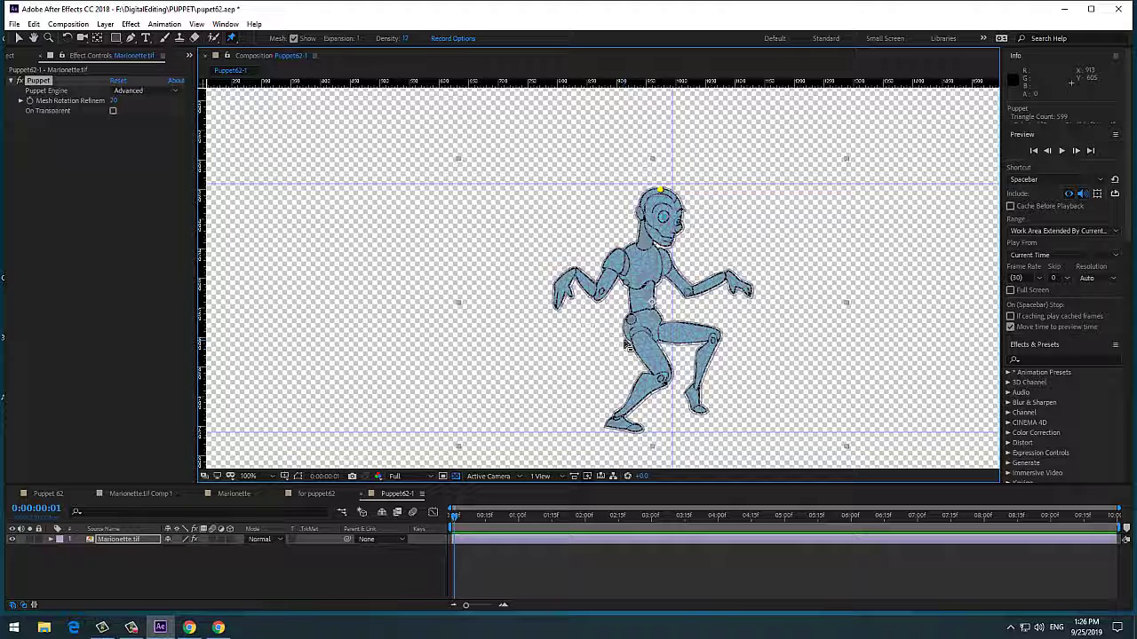
left_click(133, 628)
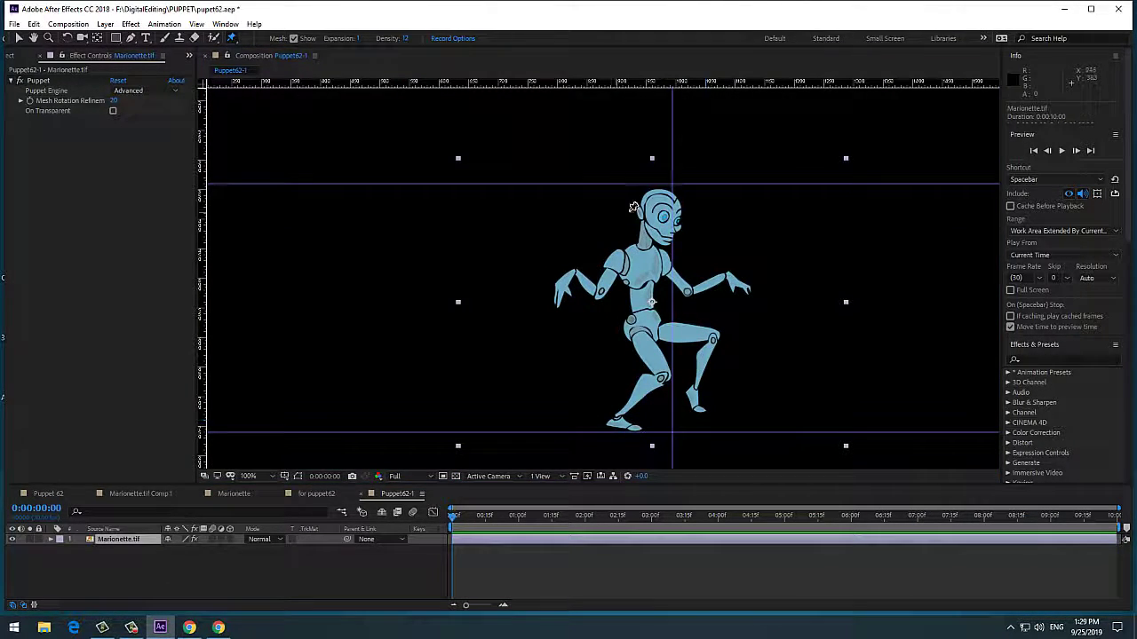
Select the pin on top of the head, clear the selection with the Selection tool, and reselect the Marionette.tif layer.
left_click(660, 190)
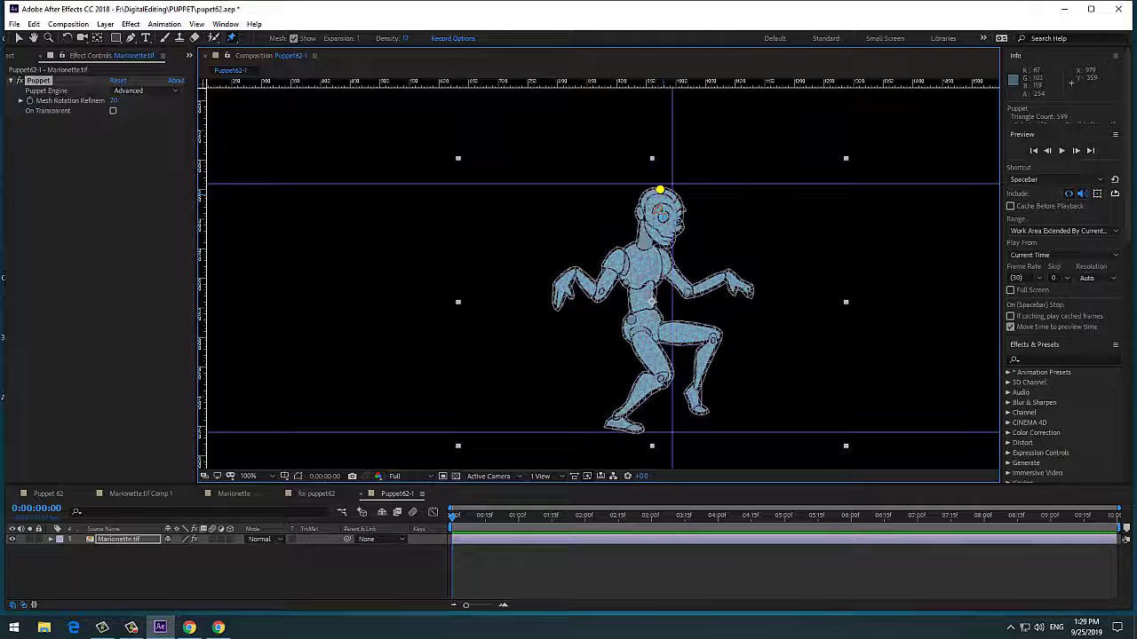
left_click(139, 576)
left_click(16, 40)
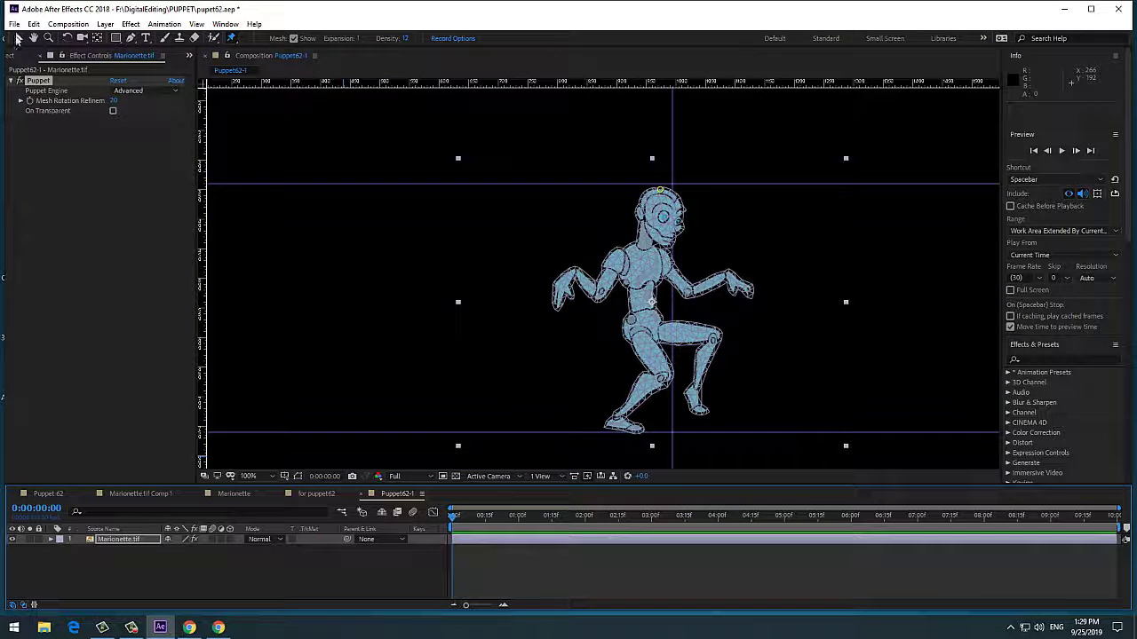
left_click(166, 566)
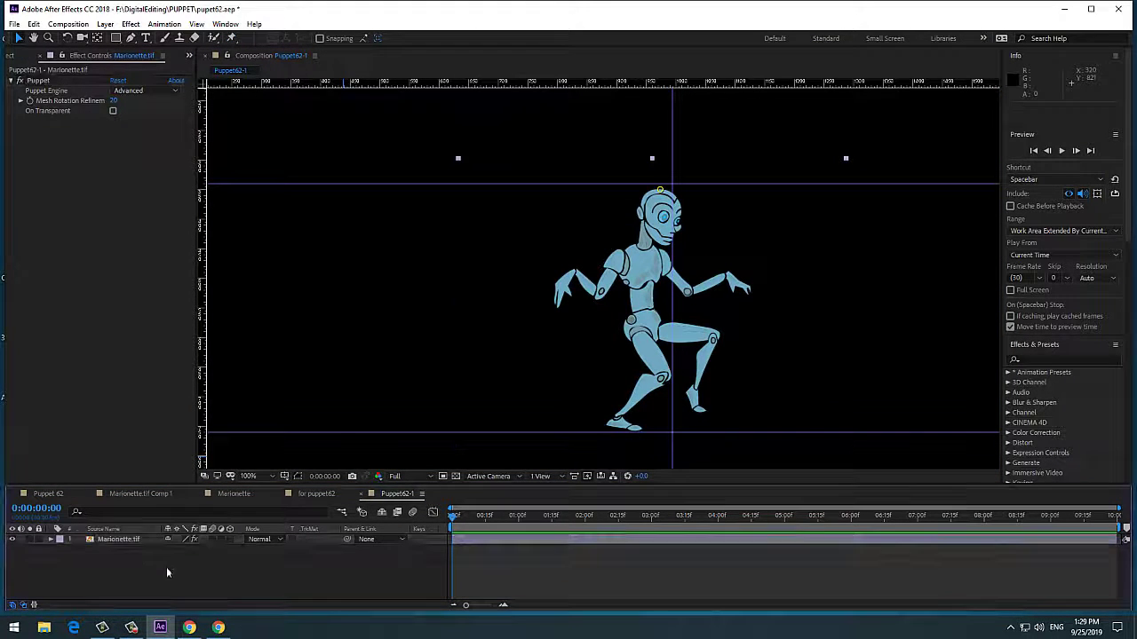
left_click(116, 542)
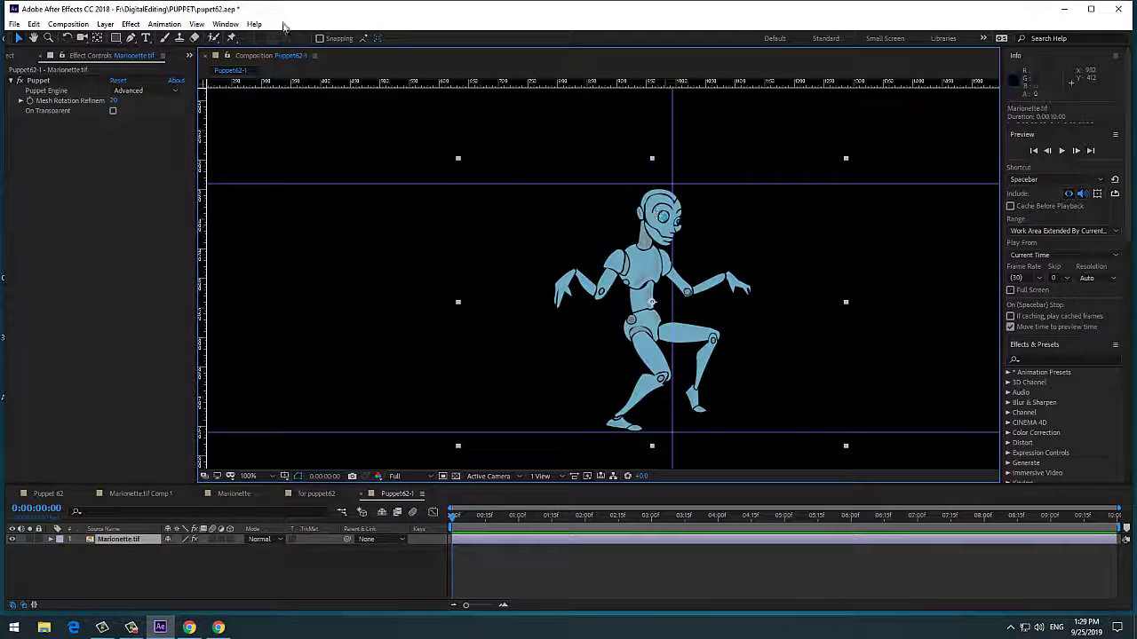
Move the pin on top of the head slightly toward the vertical guide using the Puppet Pin tool.
left_click(231, 37)
left_click(660, 191)
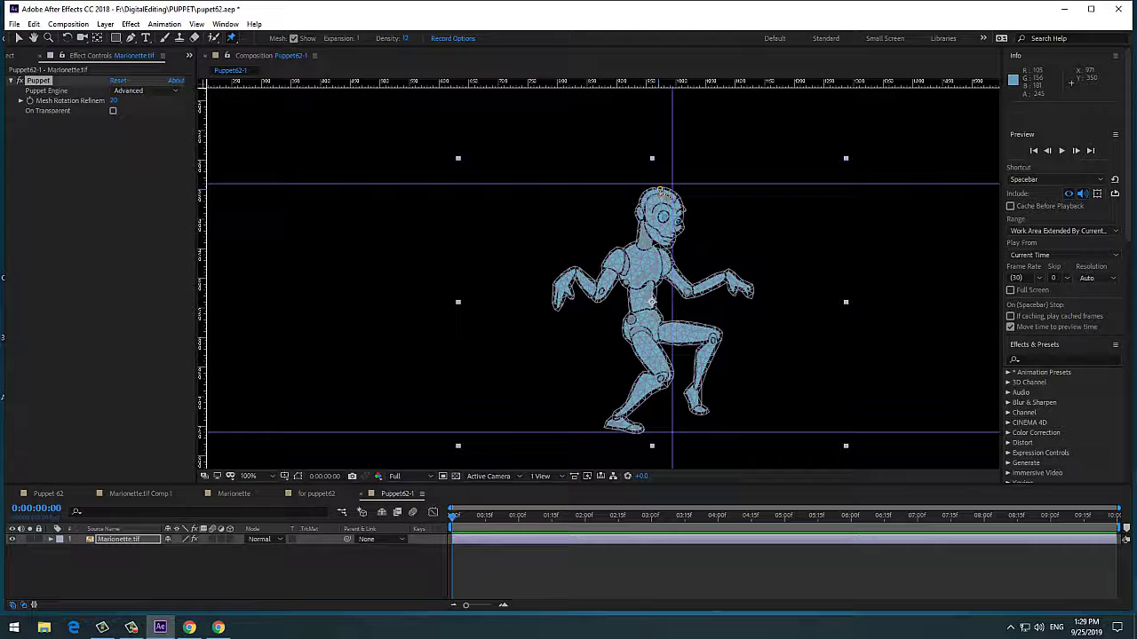
left_click(660, 190)
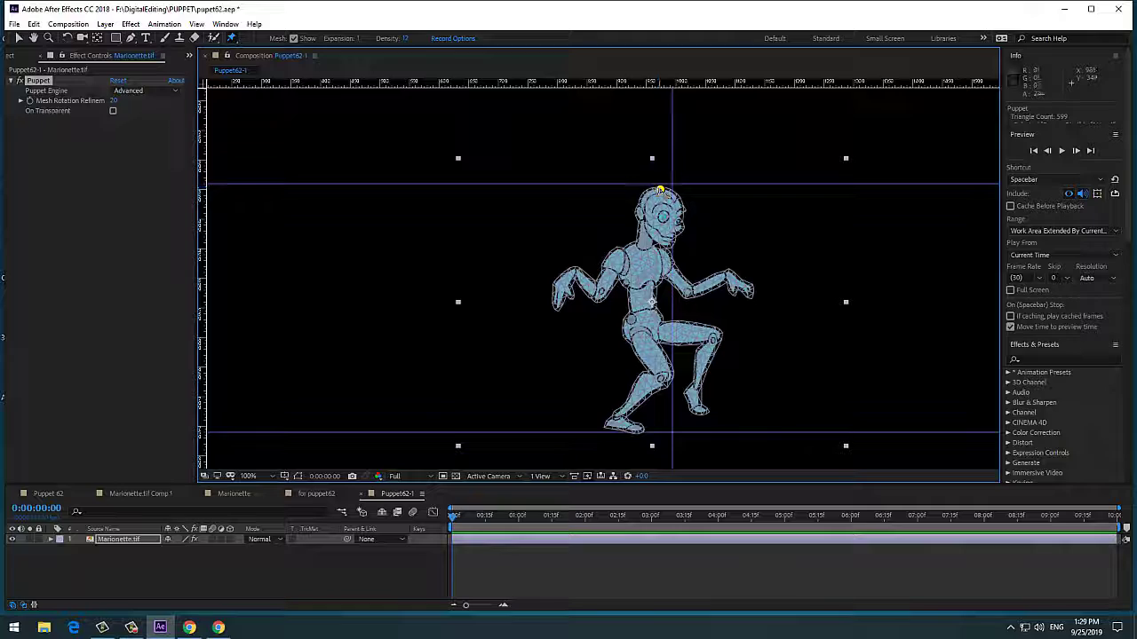
mouse_move(660, 190)
left_mouse_down()
mouse_move(672, 190)
mouse_move(637, 188)
mouse_move(665, 190)
left_mouse_up()
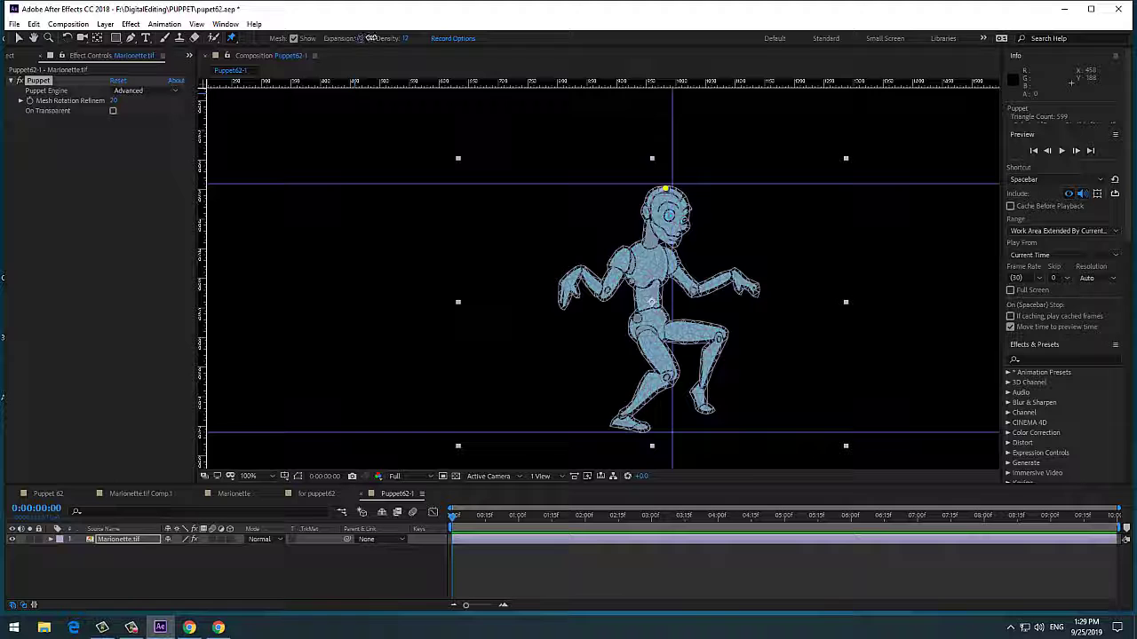
Try a larger mesh Expansion before restoring it to 1, and toggle the mesh display off and back on.
left_click_drag(364, 38, 376, 40)
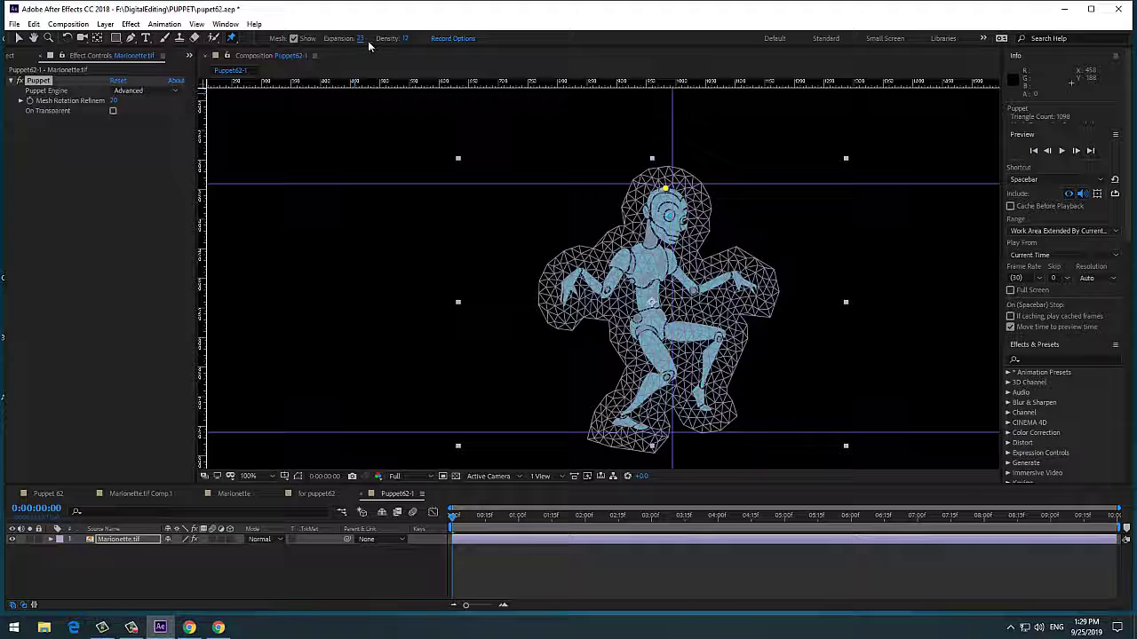
left_click_drag(354, 42, 346, 43)
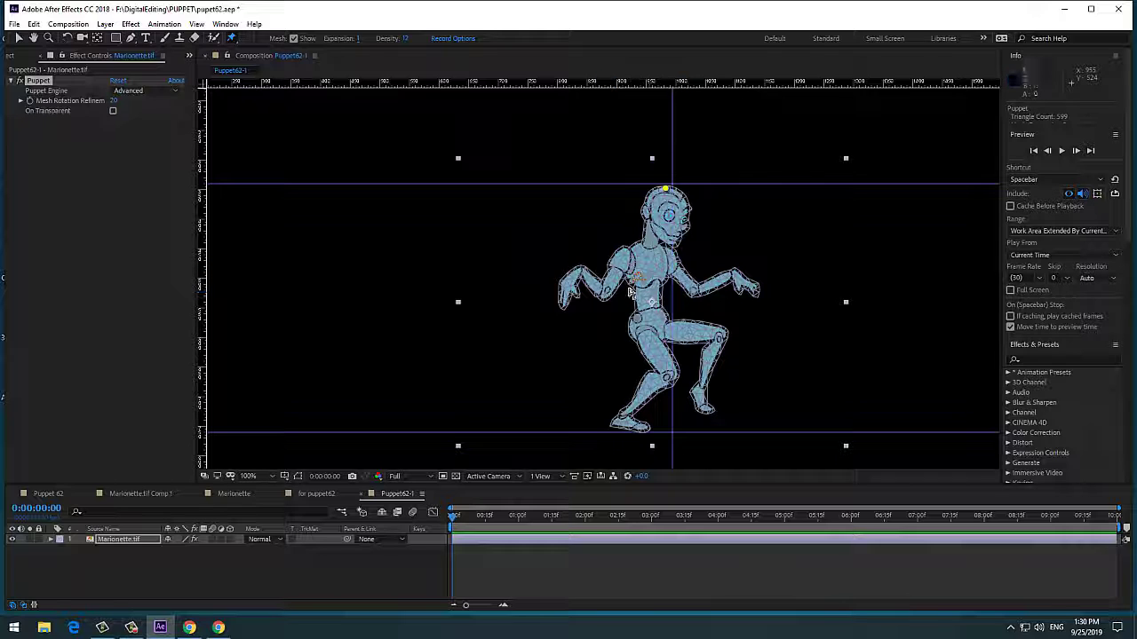
left_click(405, 39)
left_click(514, 42)
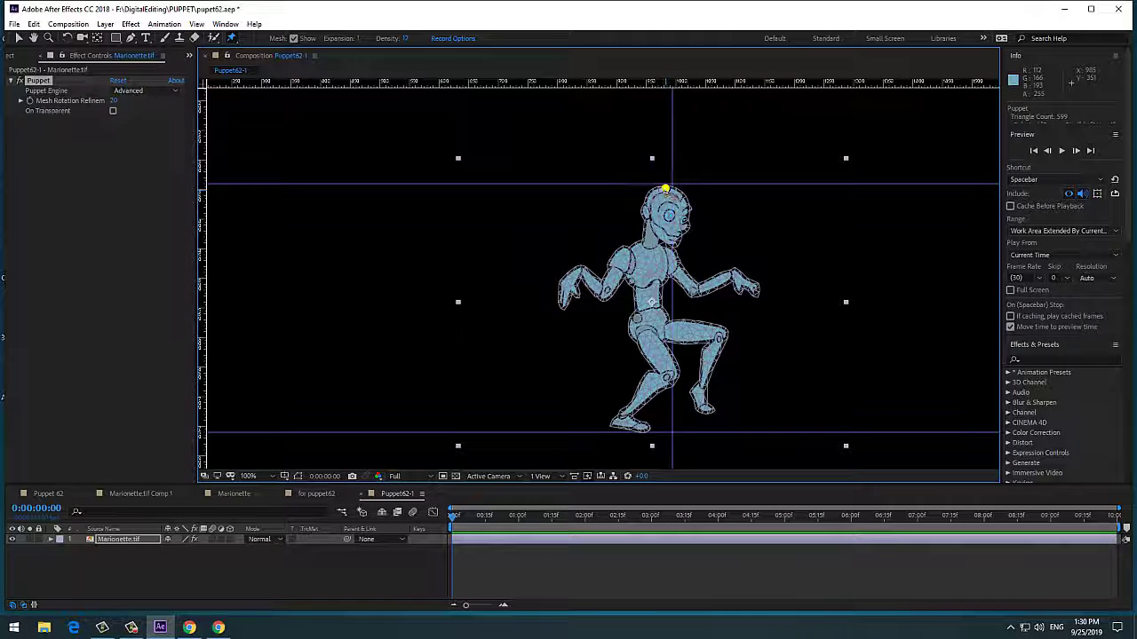
left_click(294, 38)
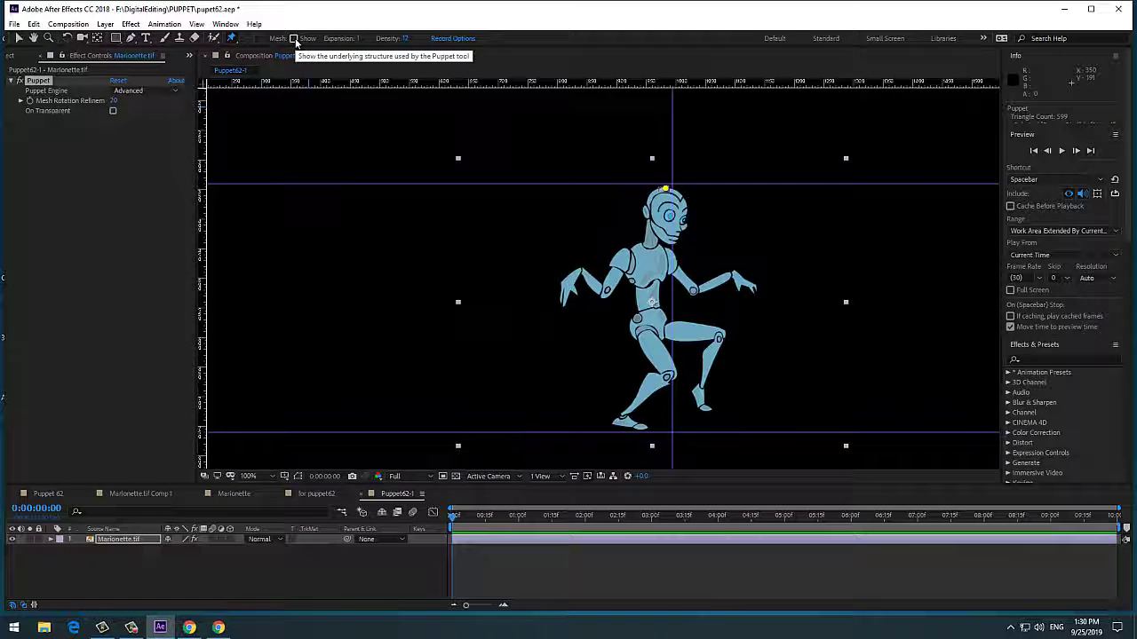
left_click(294, 39)
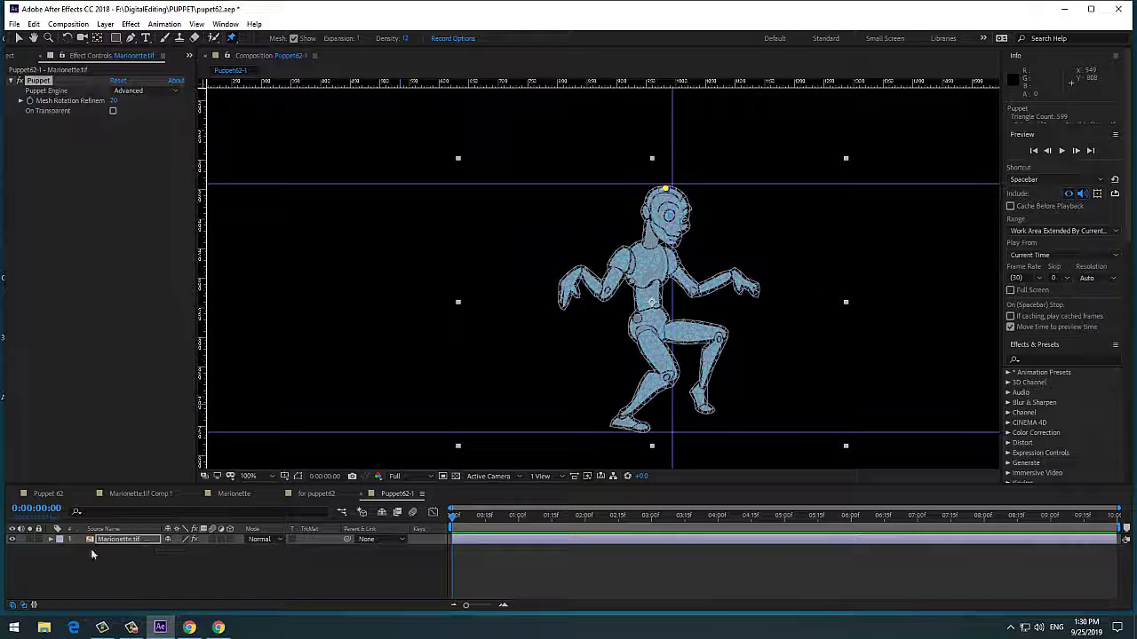
Enlarge the timeline and expand the Marionette.tif layer's Puppet effect down to the properties of Puppet Pin 1 under Mesh 1.
left_click(51, 540)
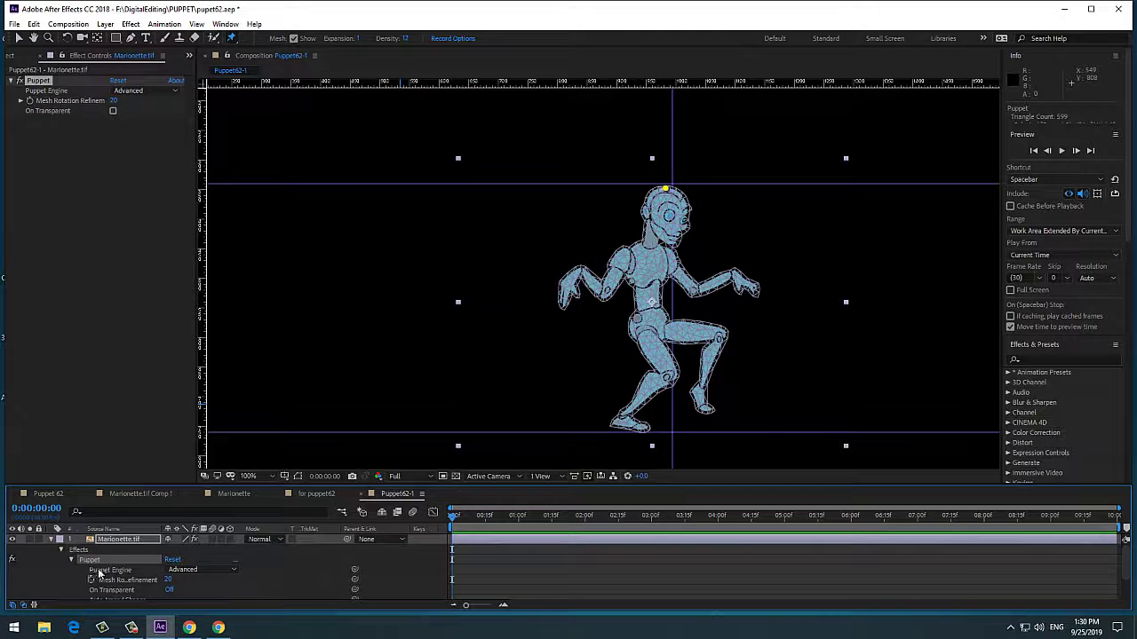
scroll(99, 573, "down", 2)
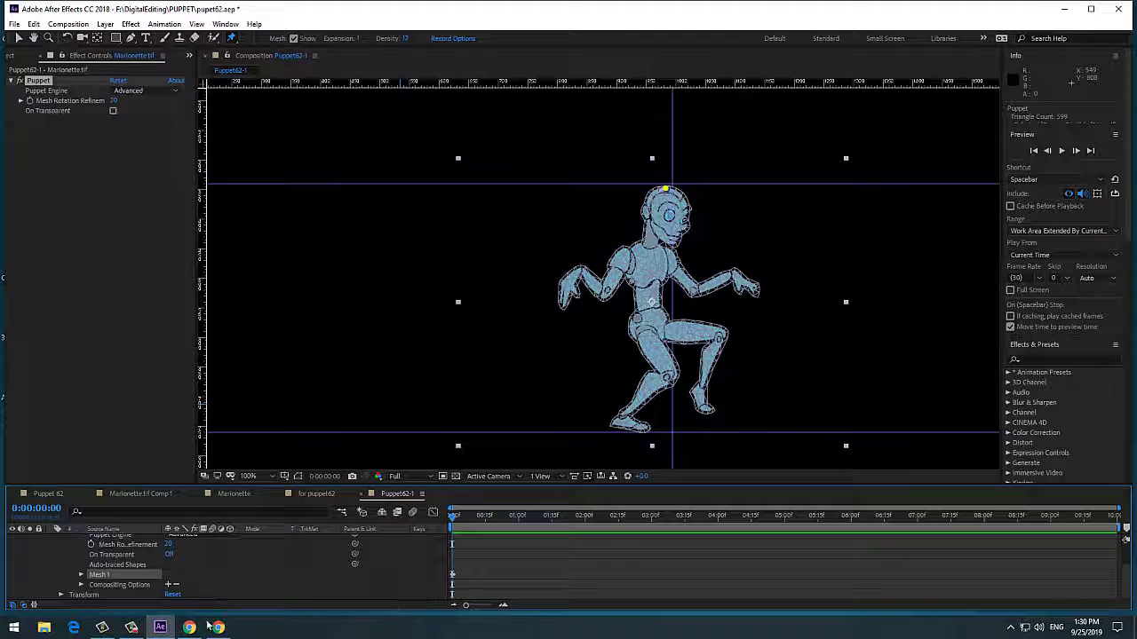
left_click(81, 574)
scroll(114, 572, "down", 1)
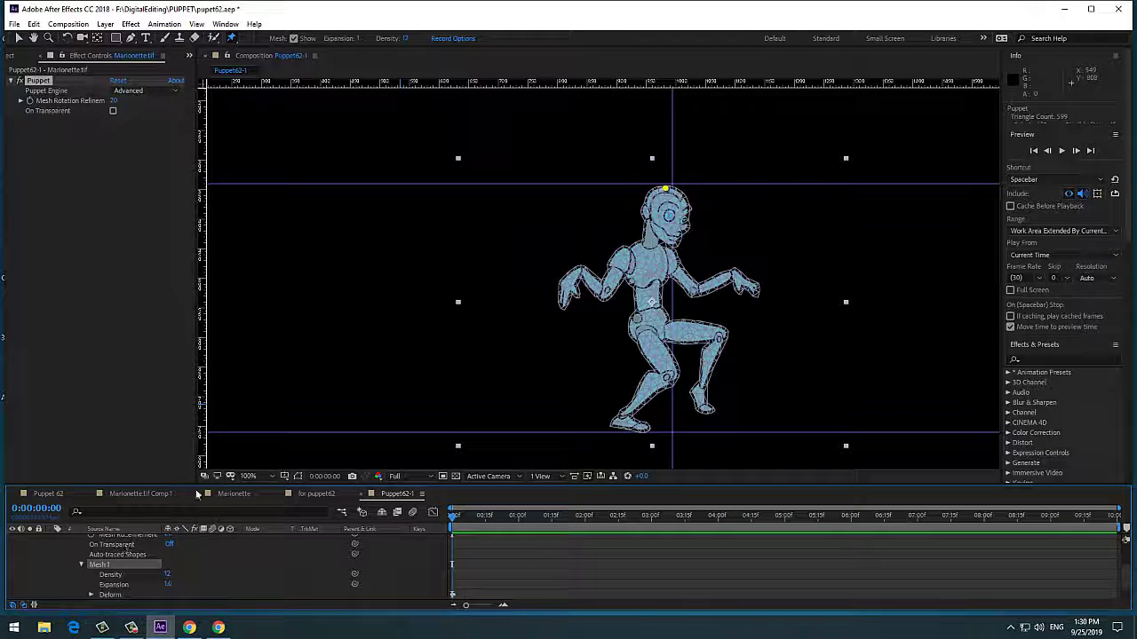
left_click_drag(197, 486, 197, 419)
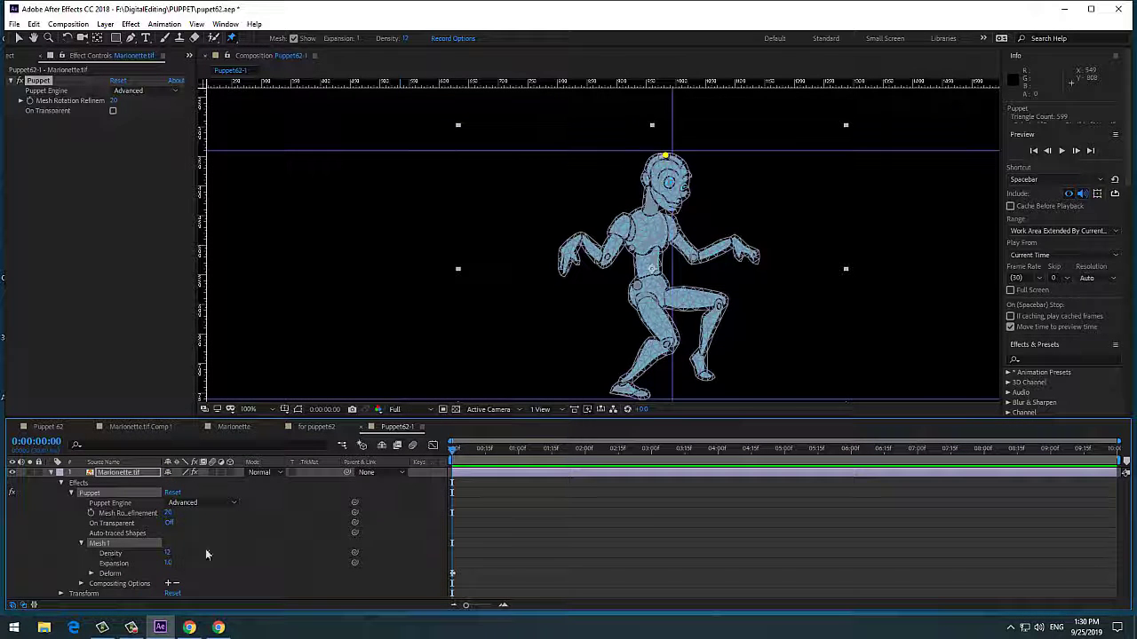
left_click(115, 574)
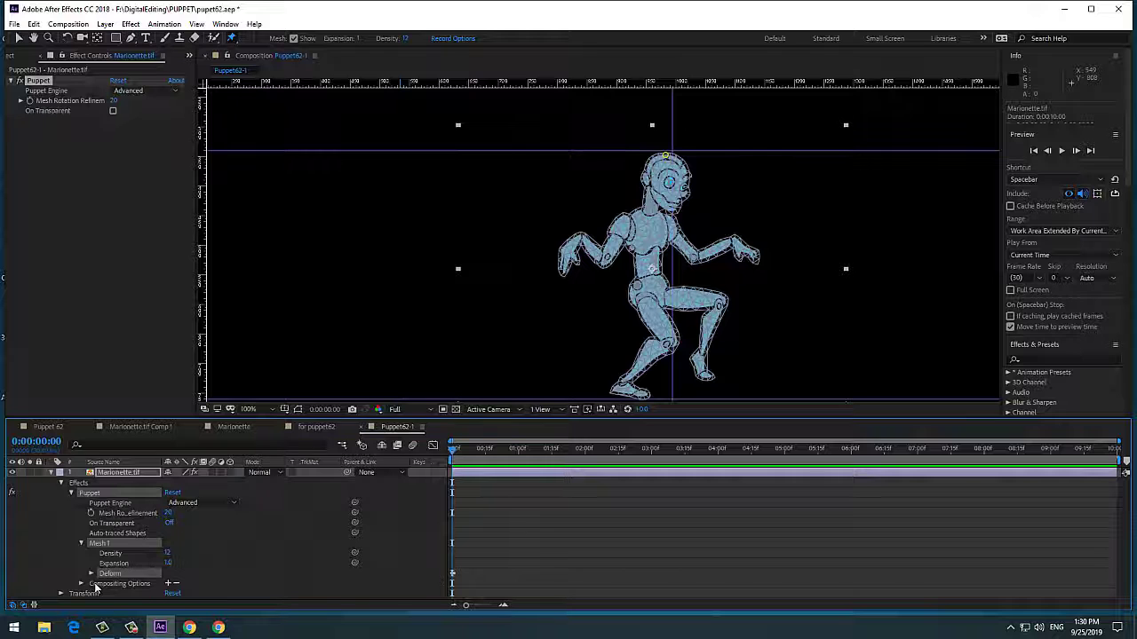
left_click(91, 574)
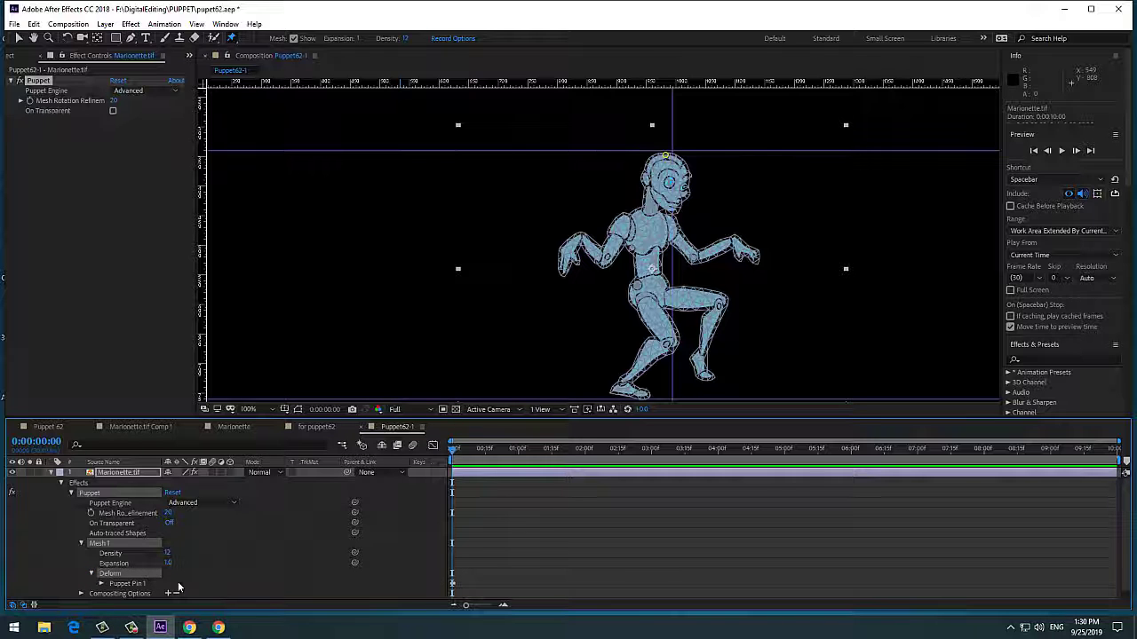
left_click(460, 586)
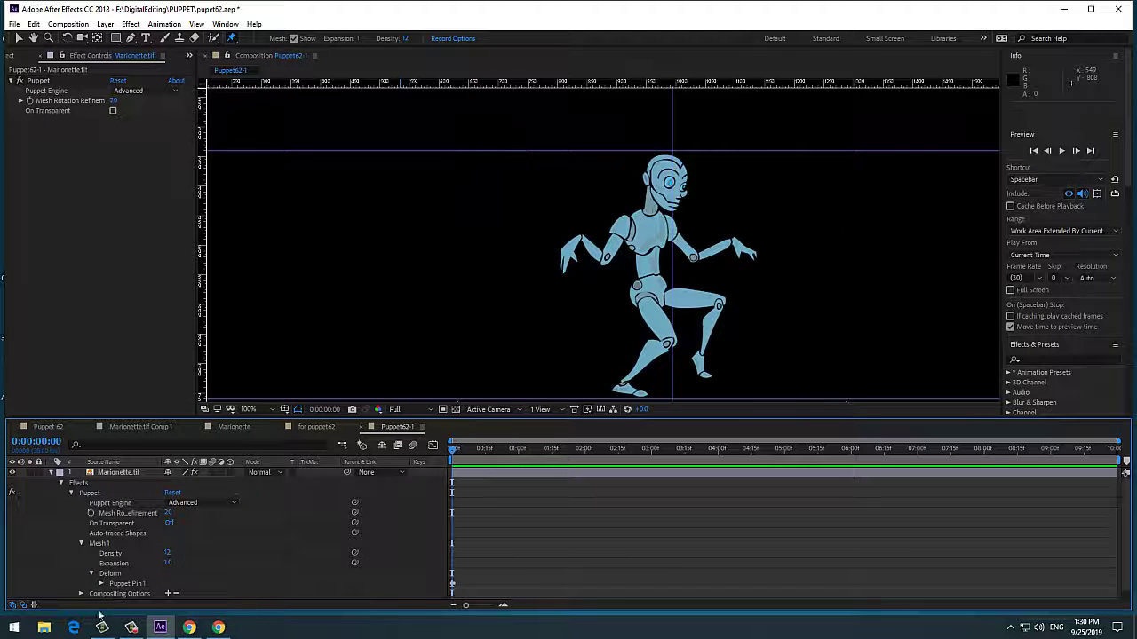
left_click(101, 584)
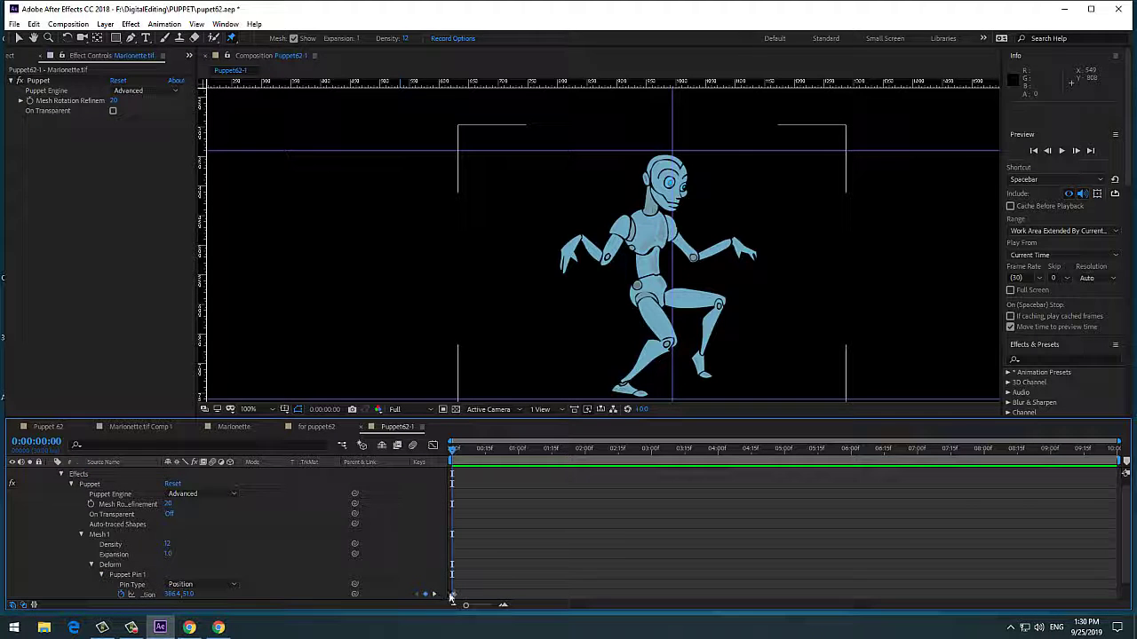
Delete the Position keyframe of Puppet Pin 1 at 0:00:00:00.
scroll(498, 573, "down", 1)
left_click_drag(496, 586, 445, 568)
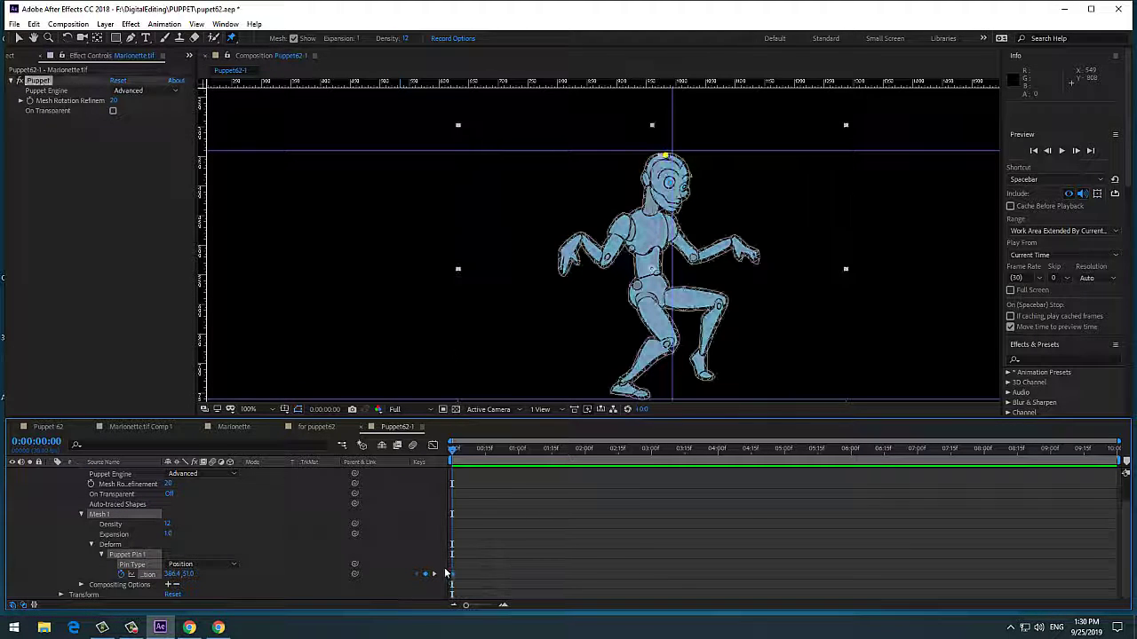
key("Delete")
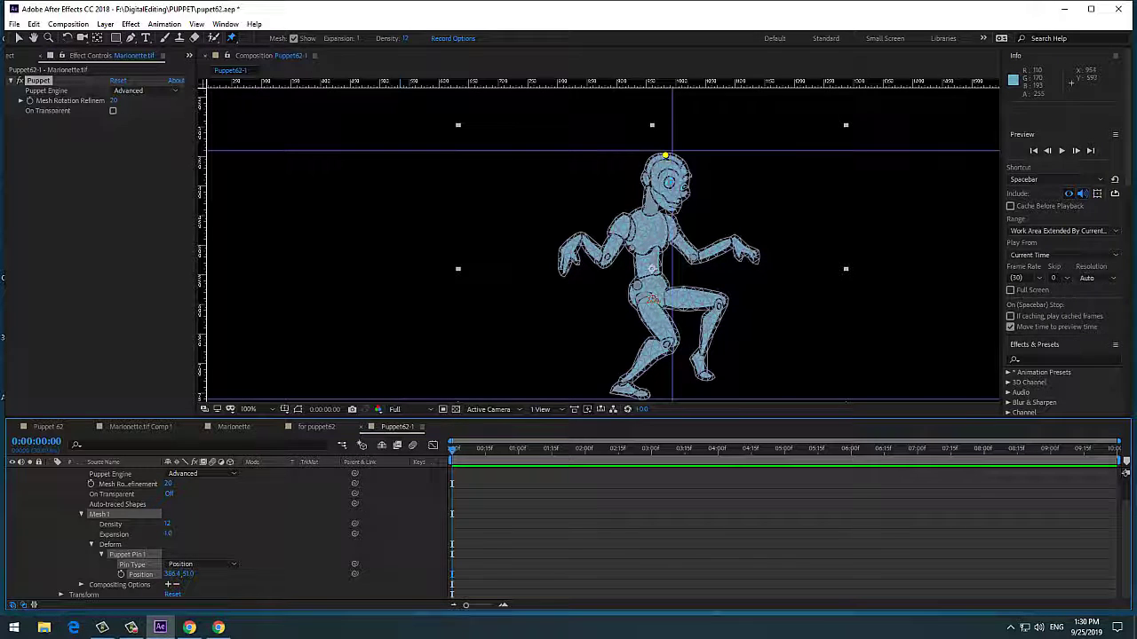
Place a Puppet pin on each of the marionette's two hip joints.
left_click(643, 296)
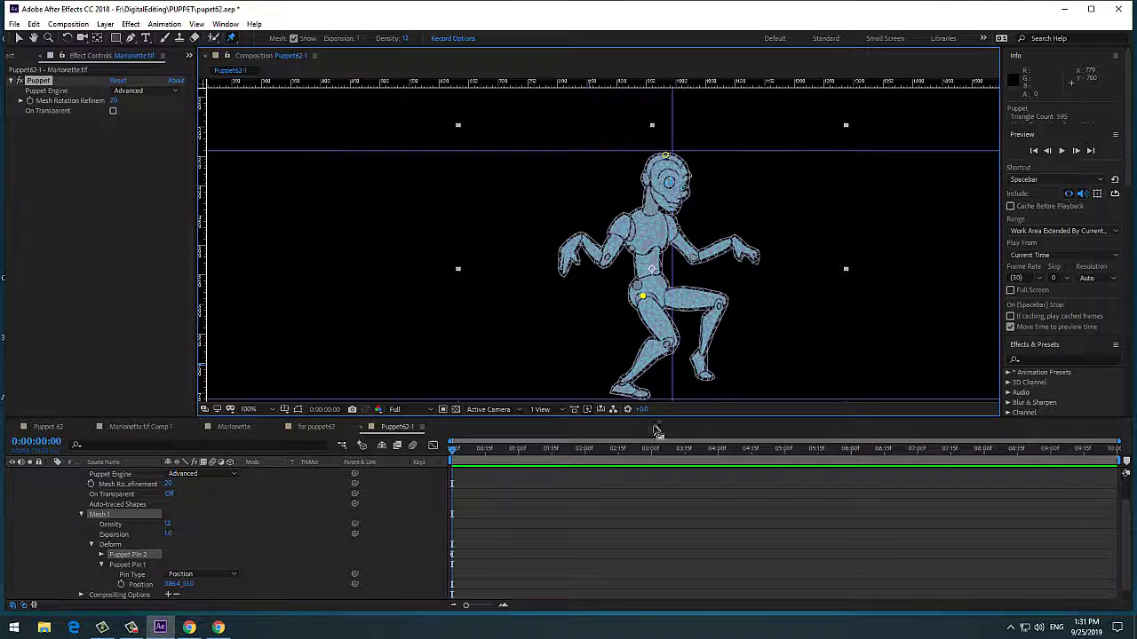
left_click(666, 292)
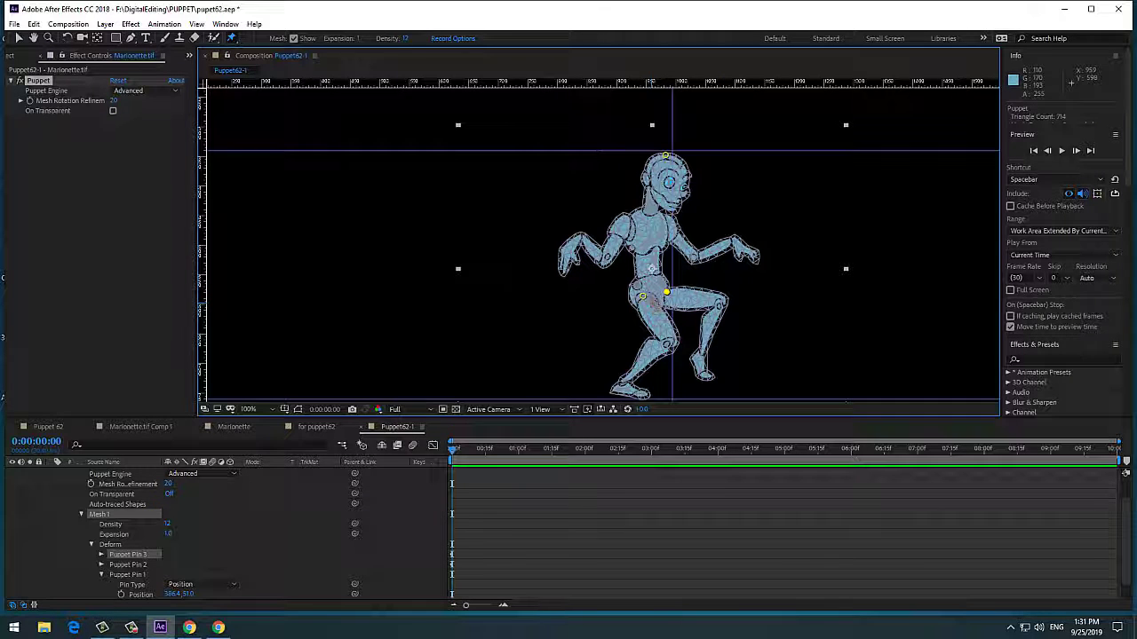
Try mesh Expansion values of -10 and -4 while inspecting the hips, settling on Expansion 0.
scroll(660, 300, "up", 4)
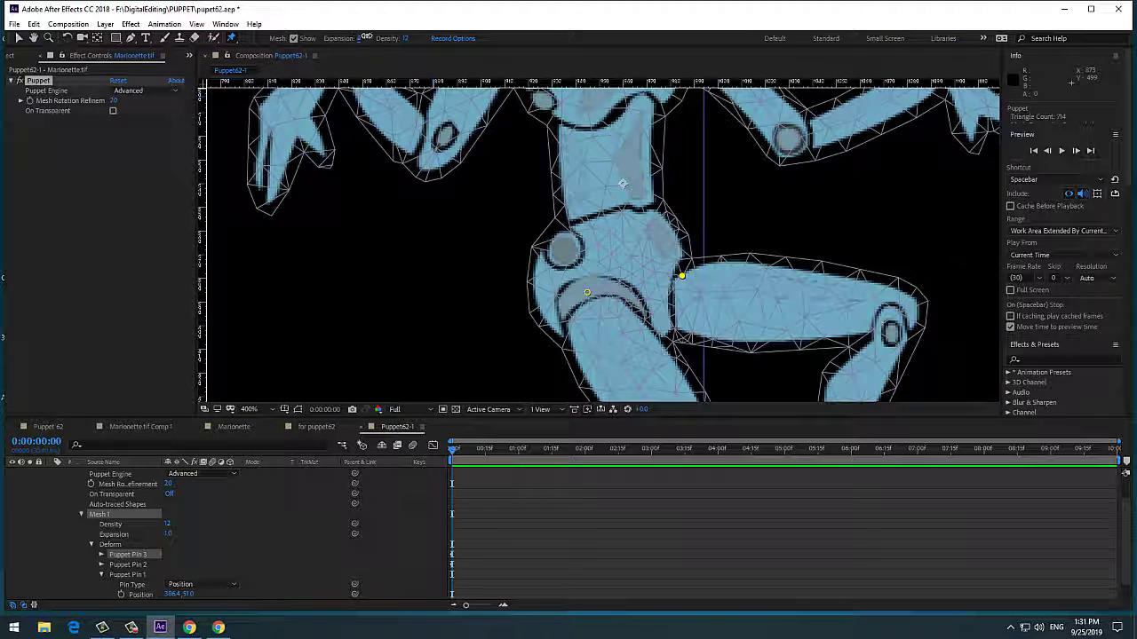
left_click_drag(365, 37, 400, 43)
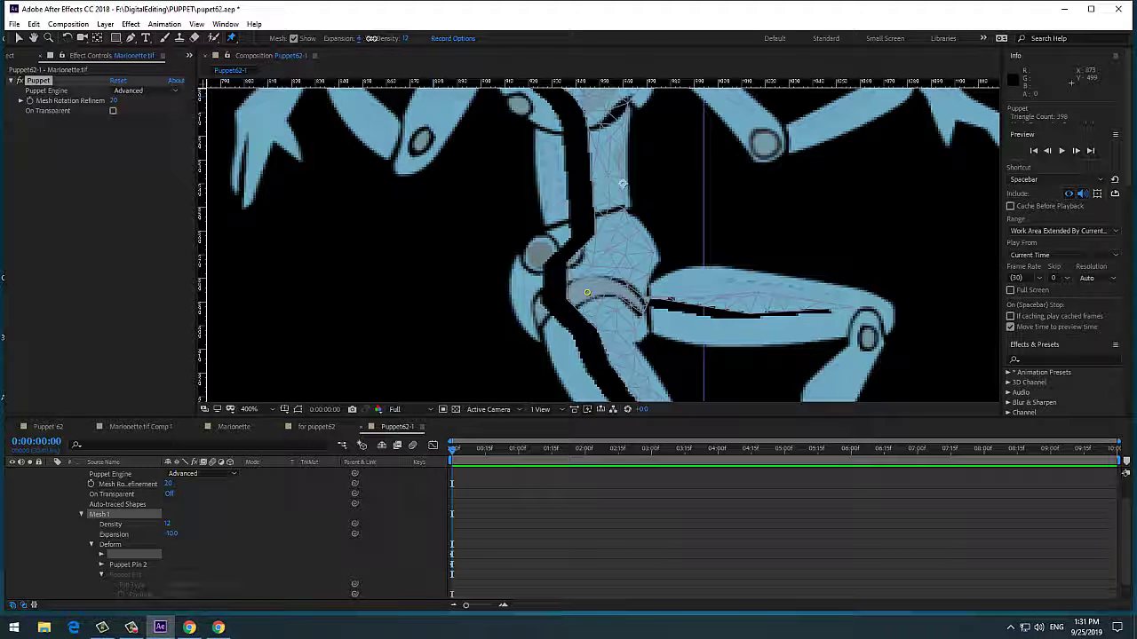
left_click_drag(368, 39, 369, 40)
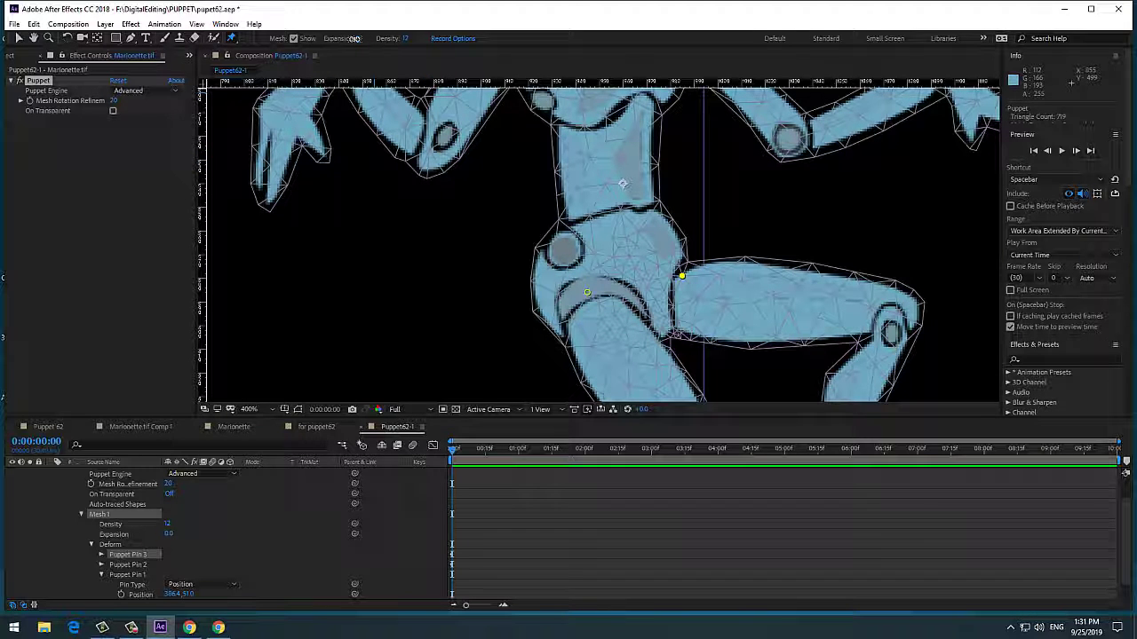
left_click_drag(353, 38, 275, 174)
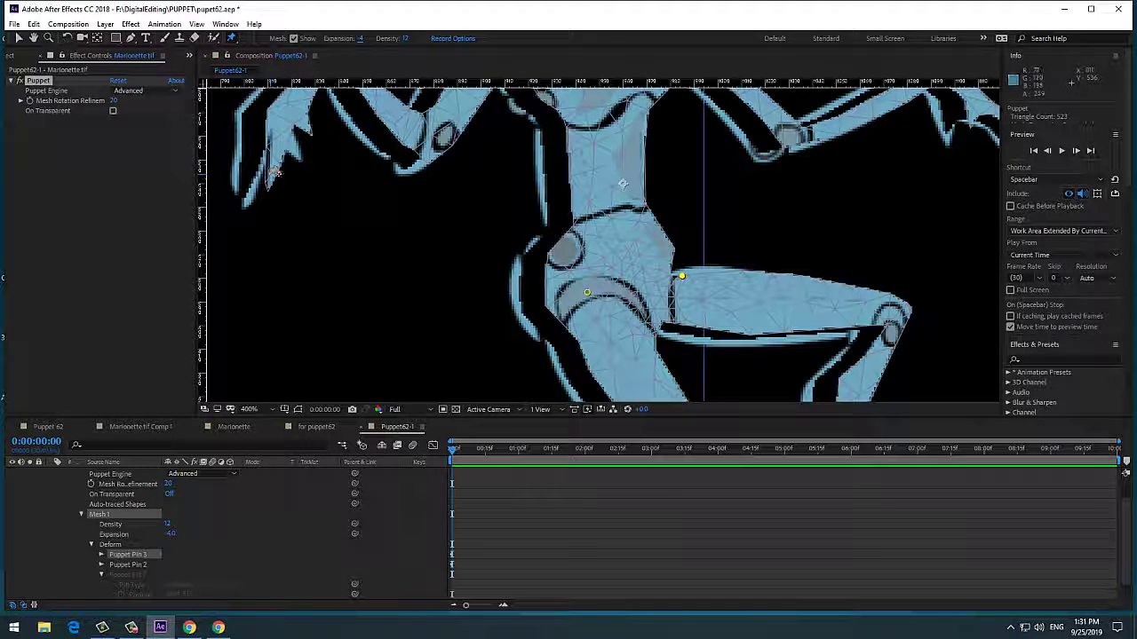
scroll(459, 264, "down", 4)
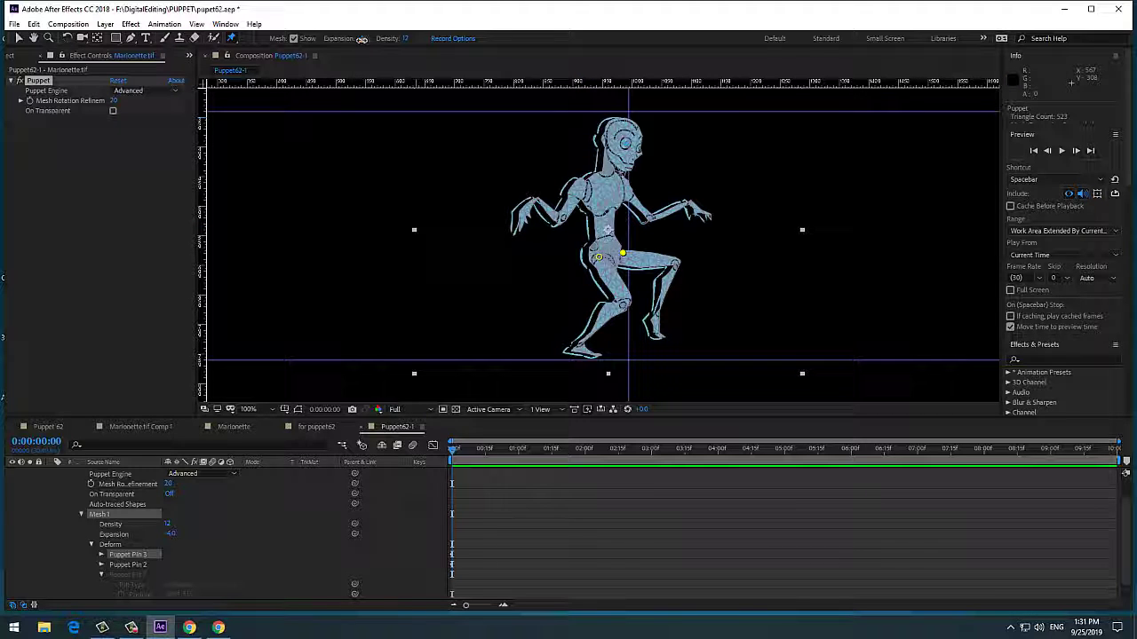
left_click_drag(365, 44, 362, 41)
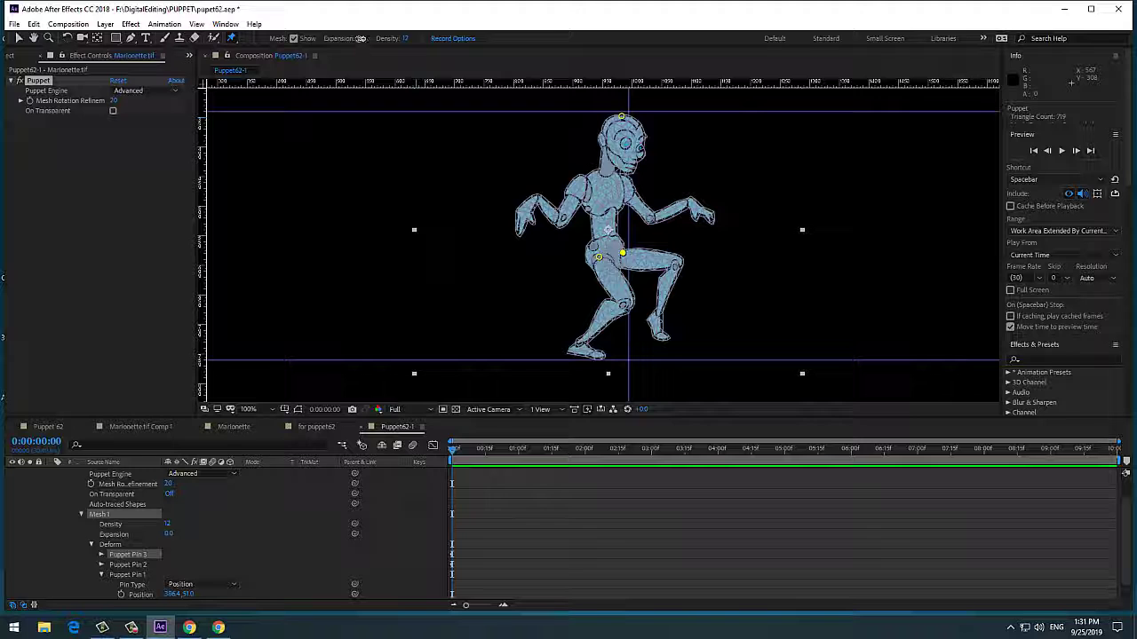
Set the mesh Expansion to 2 and inspect the resulting mesh around the head and hip pins.
left_click(363, 39)
type("2")
key("Return")
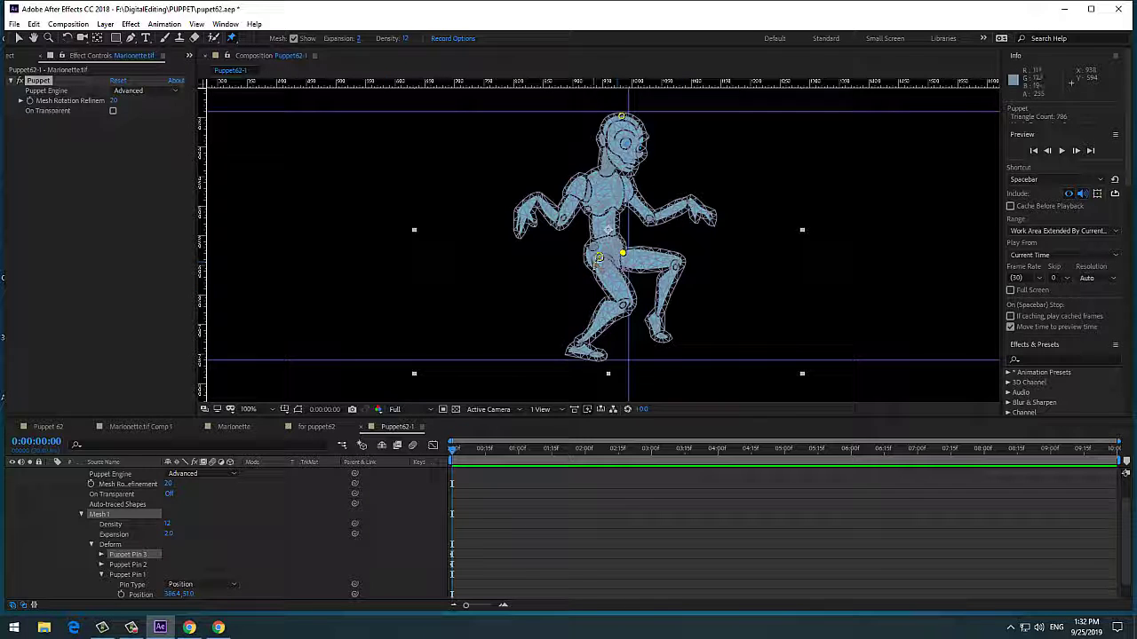
left_click(600, 257)
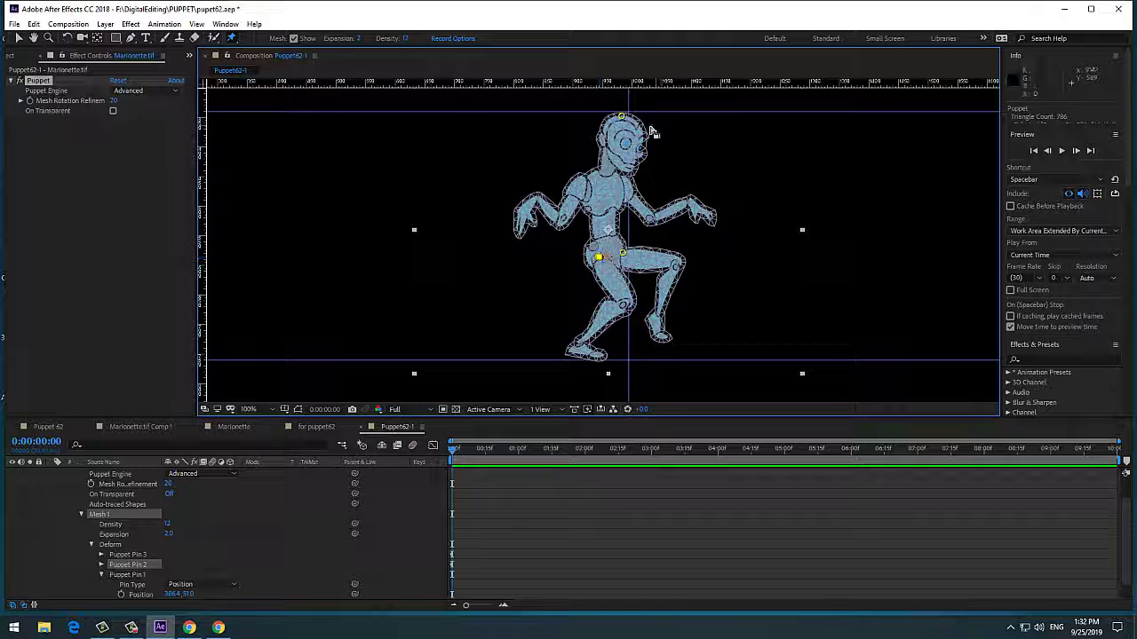
left_click(622, 117)
left_click(426, 180)
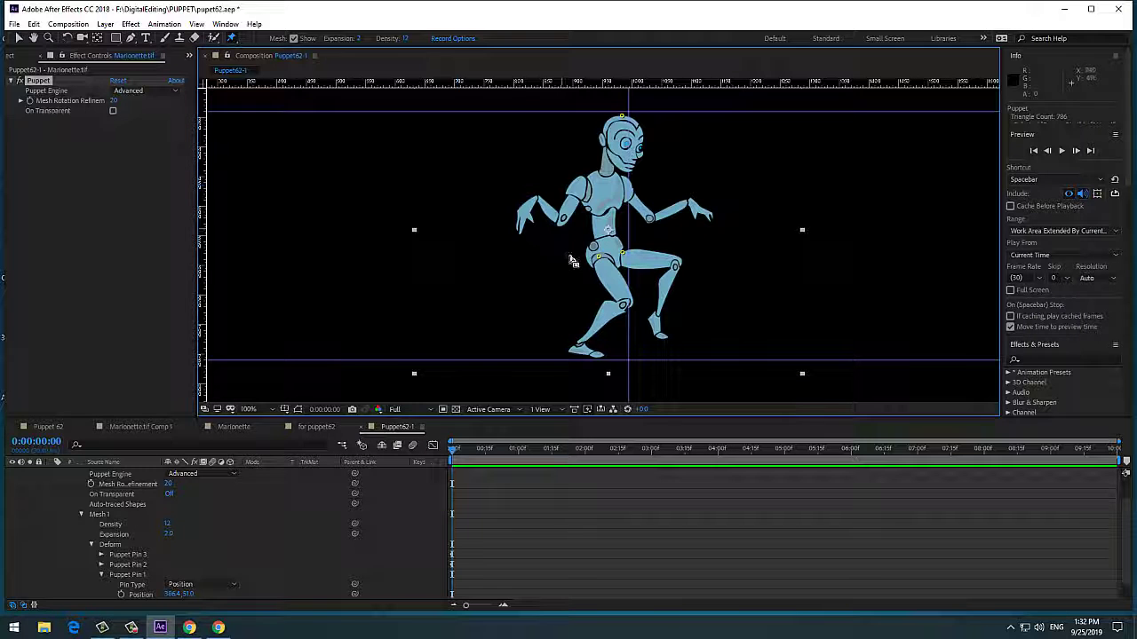
left_click(598, 257)
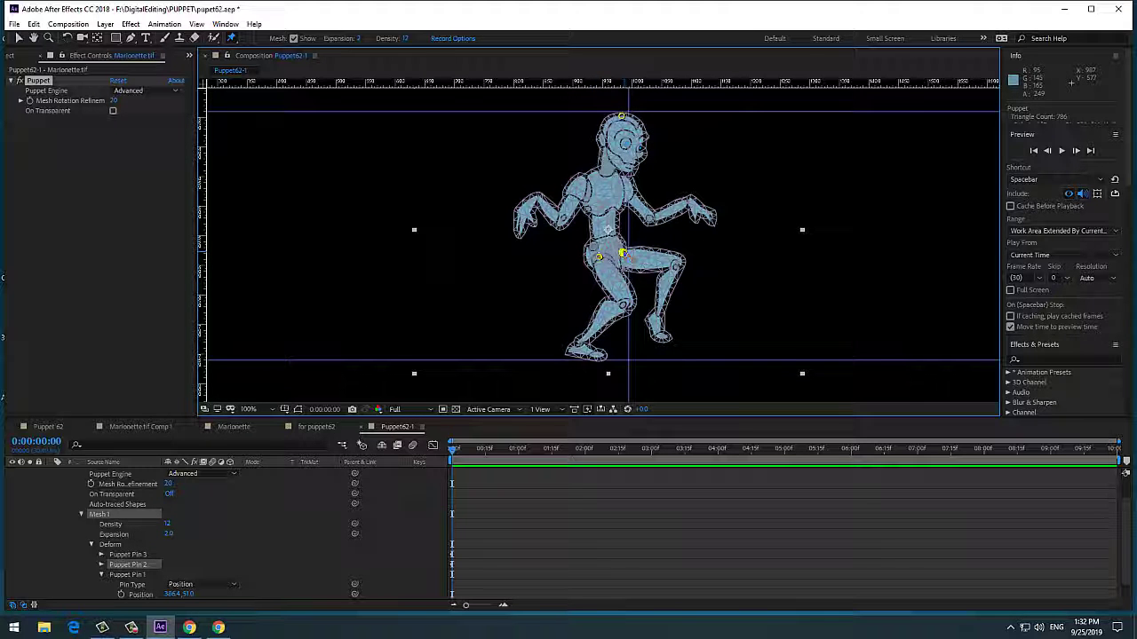
left_click(622, 255)
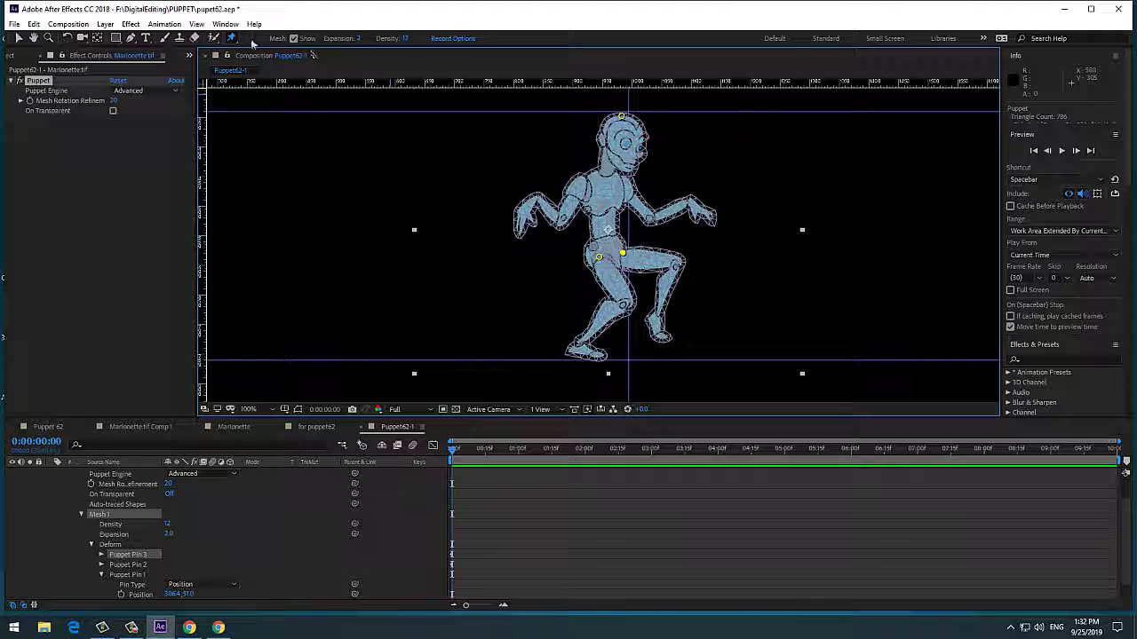
Reduce the Puppet mesh Density to 9, keeping the existing hip pins in place.
left_click_drag(233, 37, 322, 40)
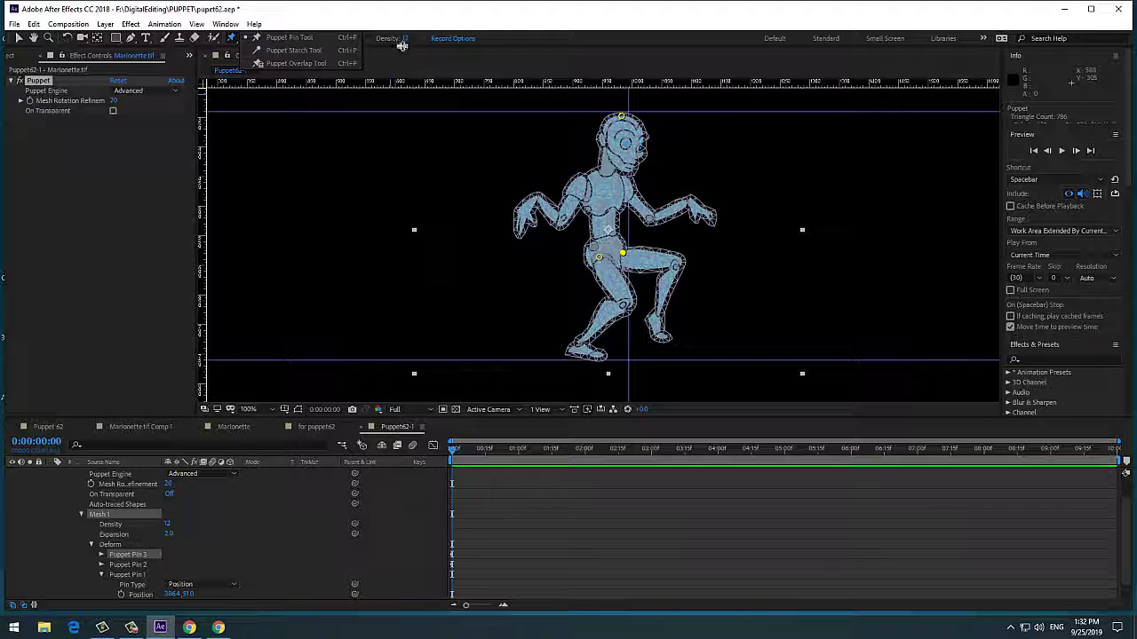
left_click_drag(401, 45, 601, 258)
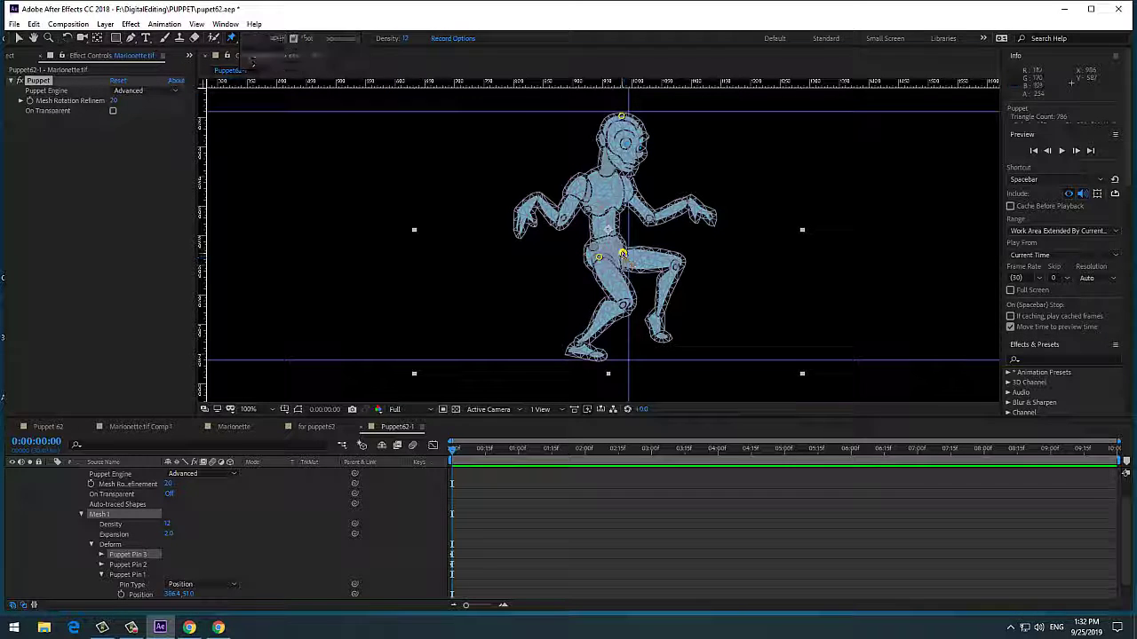
left_click(600, 257)
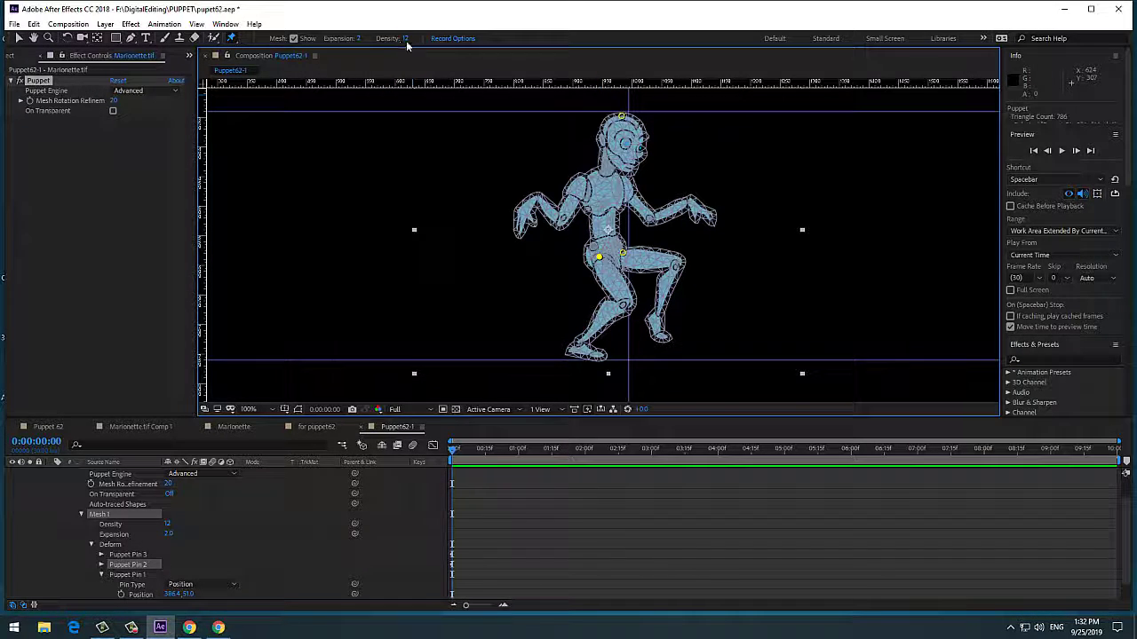
left_click_drag(389, 41, 364, 41)
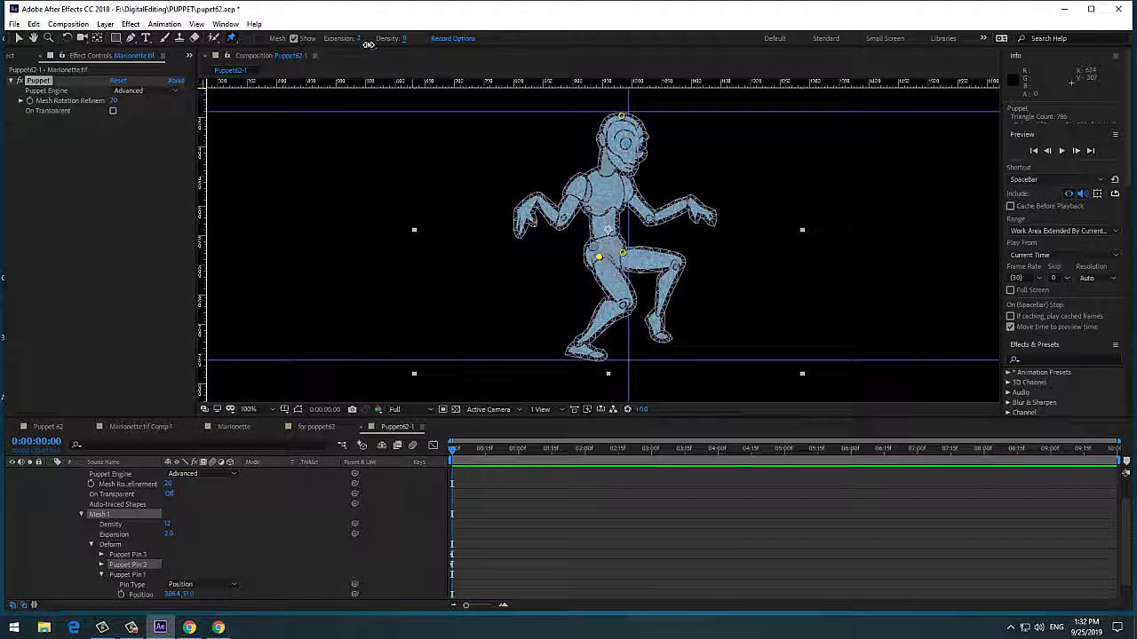
left_click(621, 254)
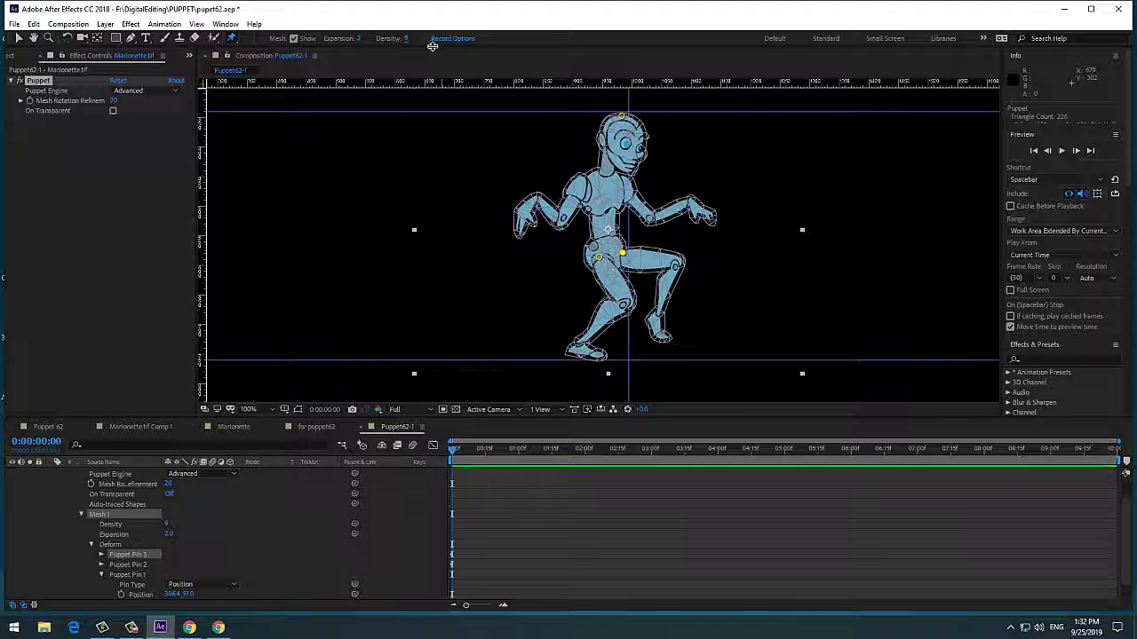
Place Puppet pins on both knees, ankles and toe tips of the marionette.
left_click(677, 263)
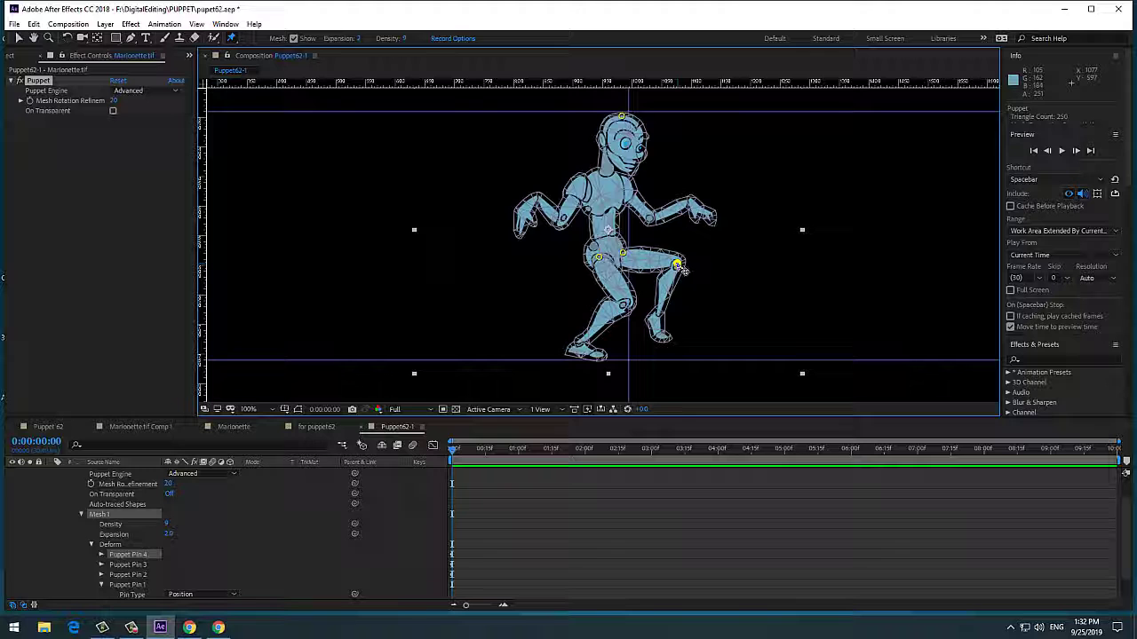
left_click(622, 305)
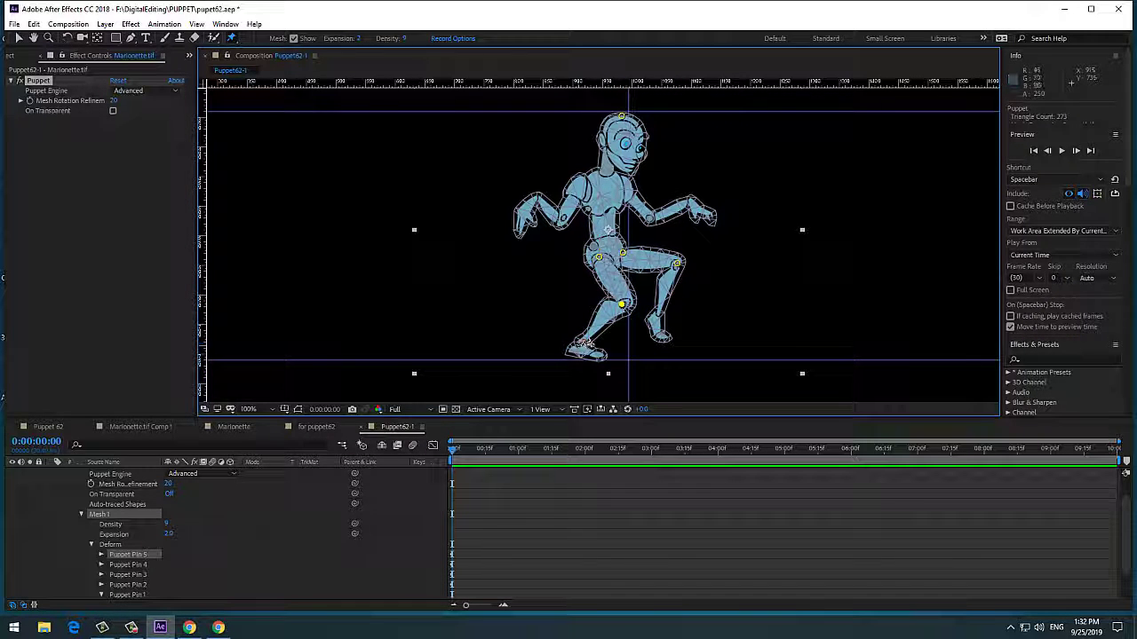
left_click(582, 346)
left_click(605, 355)
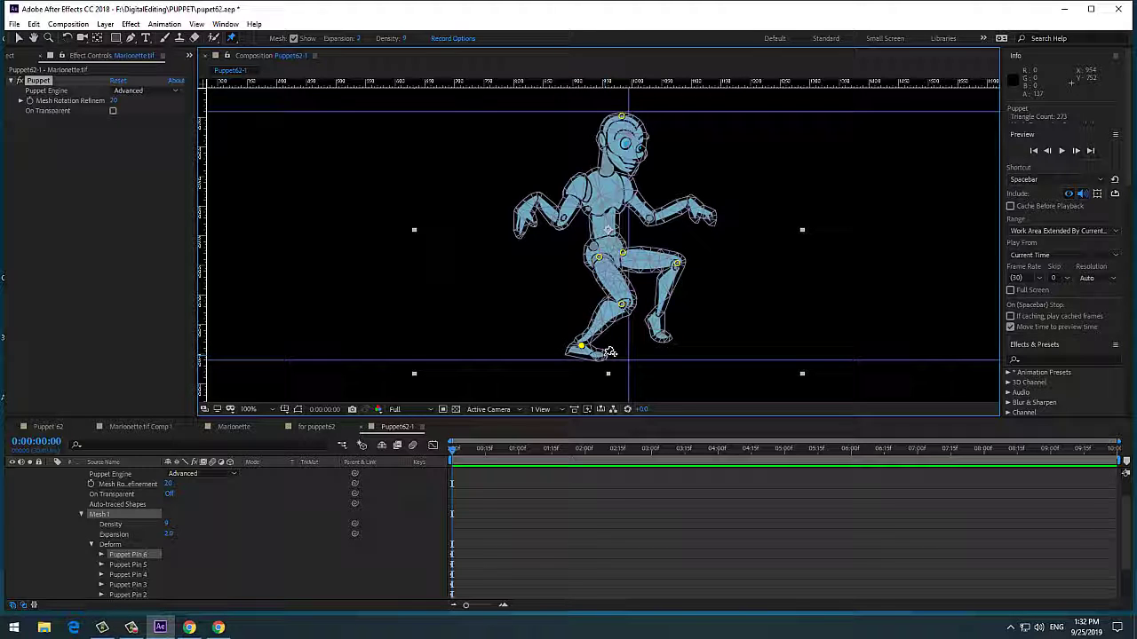
left_click(655, 317)
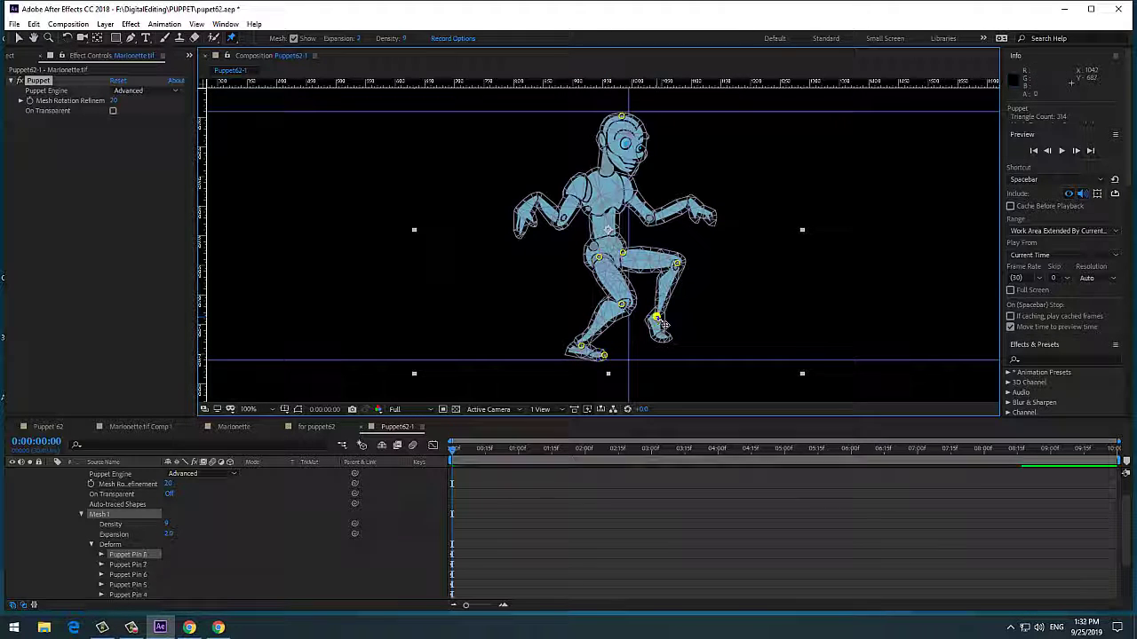
left_click(665, 337)
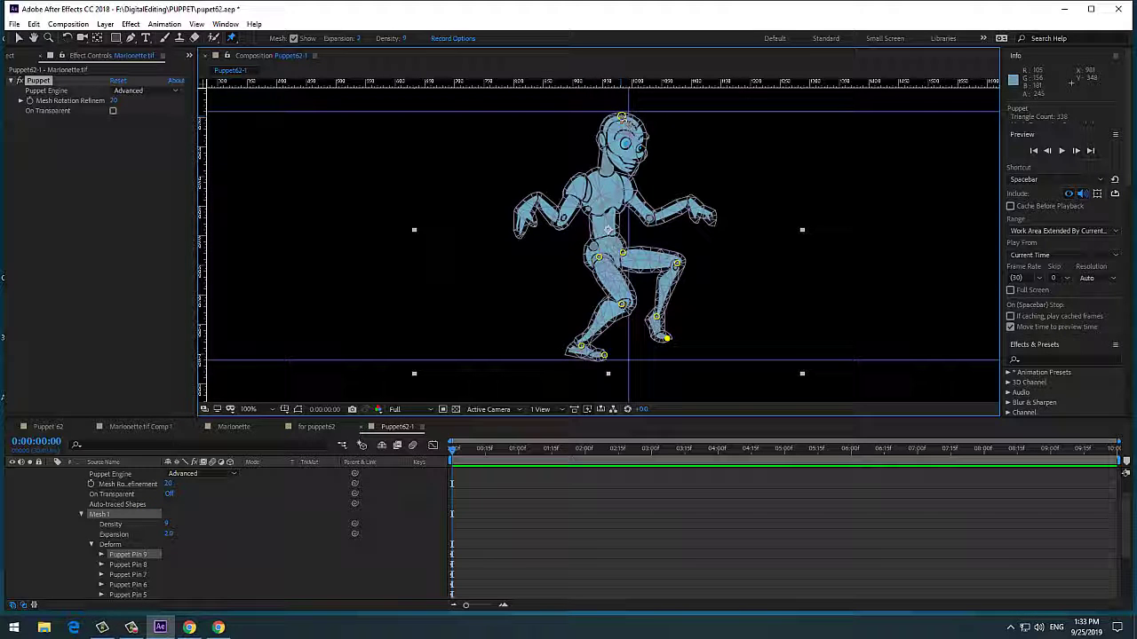
Test the head pin's movement, tilt the head slightly backward to Position 369.9, 48.0, and reveal Puppet Pin 1's properties.
mouse_move(622, 117)
left_mouse_down()
mouse_move(636, 116)
mouse_move(606, 116)
mouse_move(640, 118)
mouse_move(615, 117)
mouse_move(627, 116)
left_mouse_up()
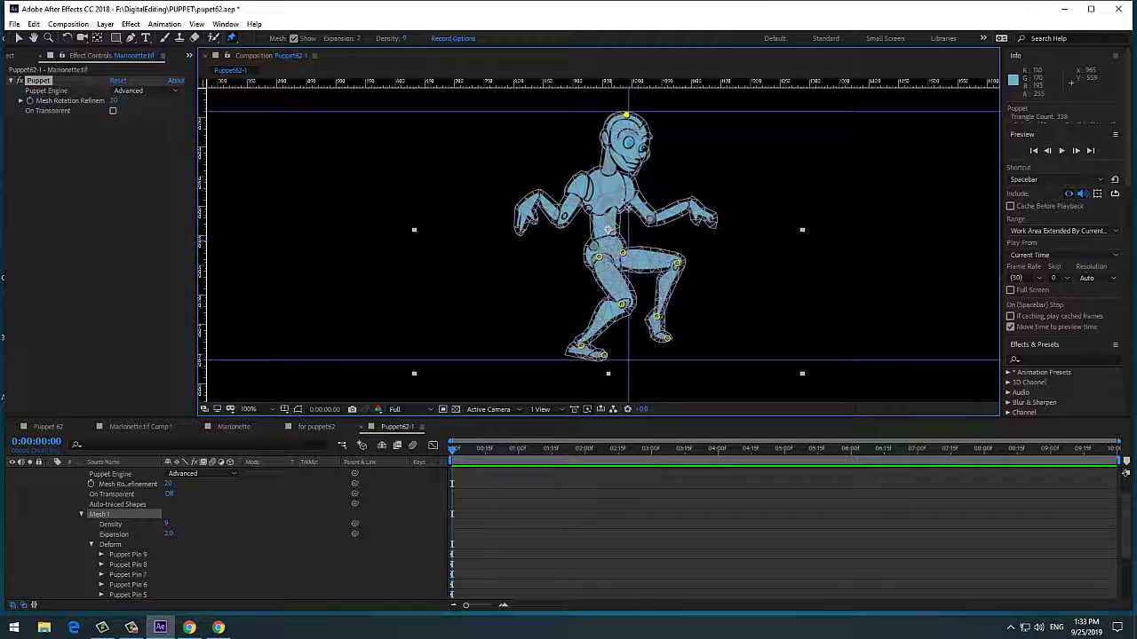
mouse_move(626, 115)
left_mouse_down()
mouse_move(592, 116)
mouse_move(646, 115)
mouse_move(589, 108)
mouse_move(642, 108)
mouse_move(589, 108)
mouse_move(624, 113)
mouse_move(613, 115)
left_mouse_up()
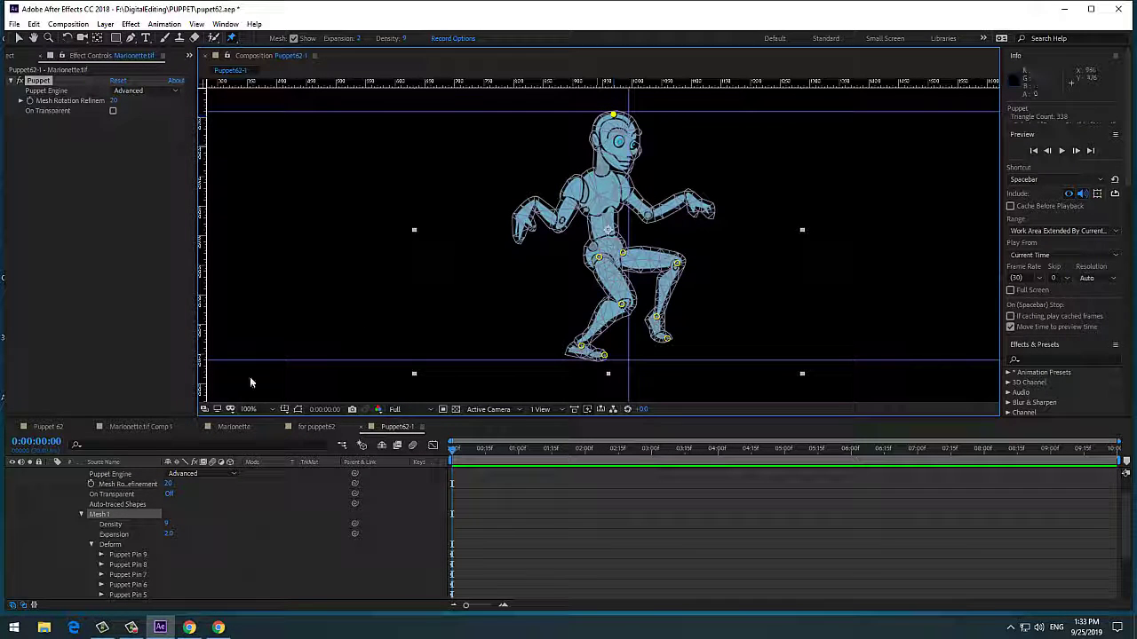
scroll(158, 560, "down", 4)
left_click(101, 555)
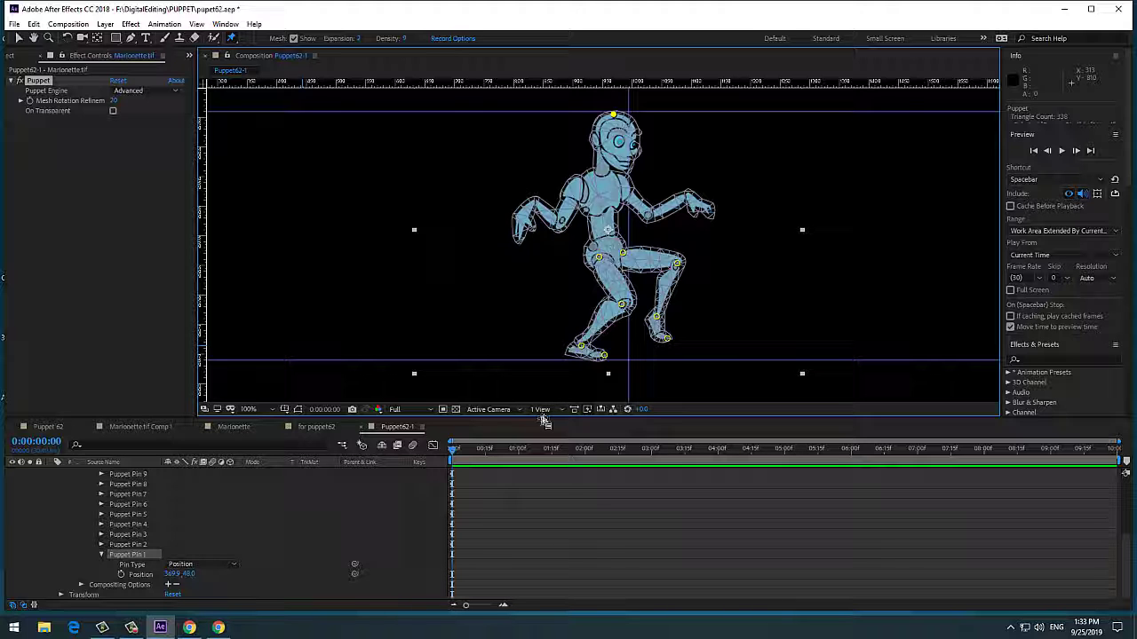
Enlarge the timeline area and scrub to 0:00:00:06 and back to 0:00:00:00 to check the pins' keyframes.
left_click_drag(544, 425, 545, 345)
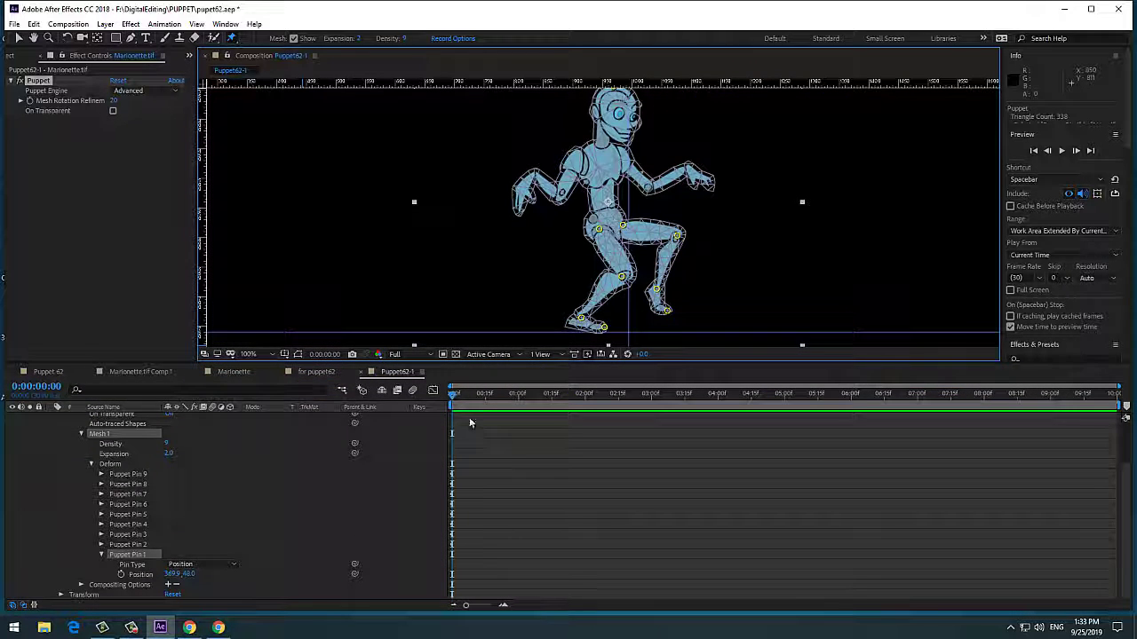
left_click(465, 395)
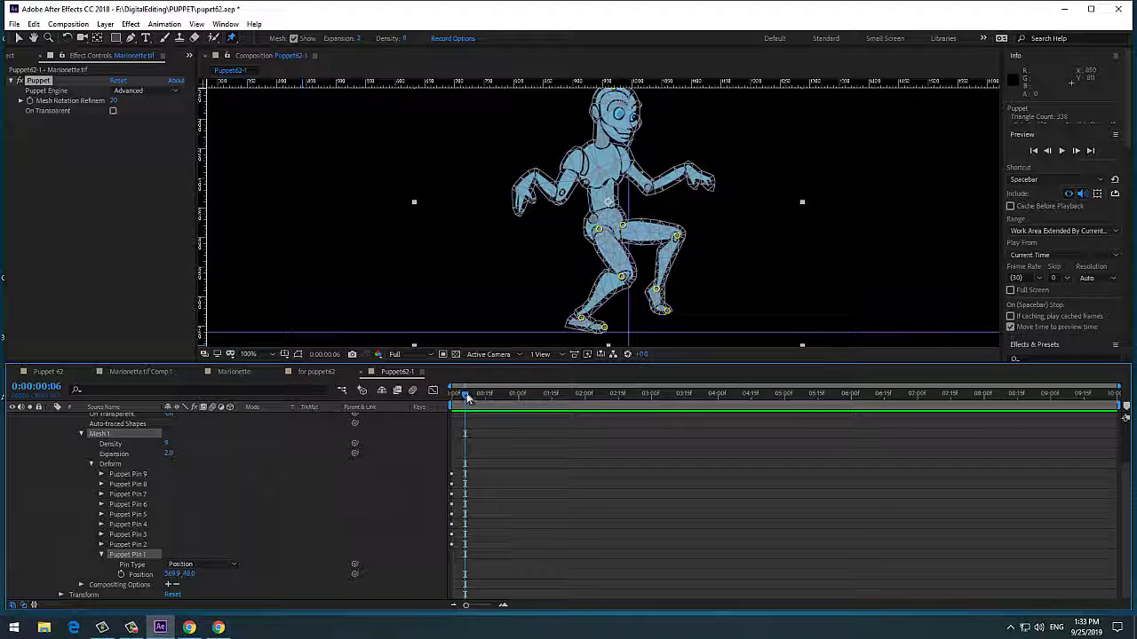
left_click_drag(468, 394, 453, 397)
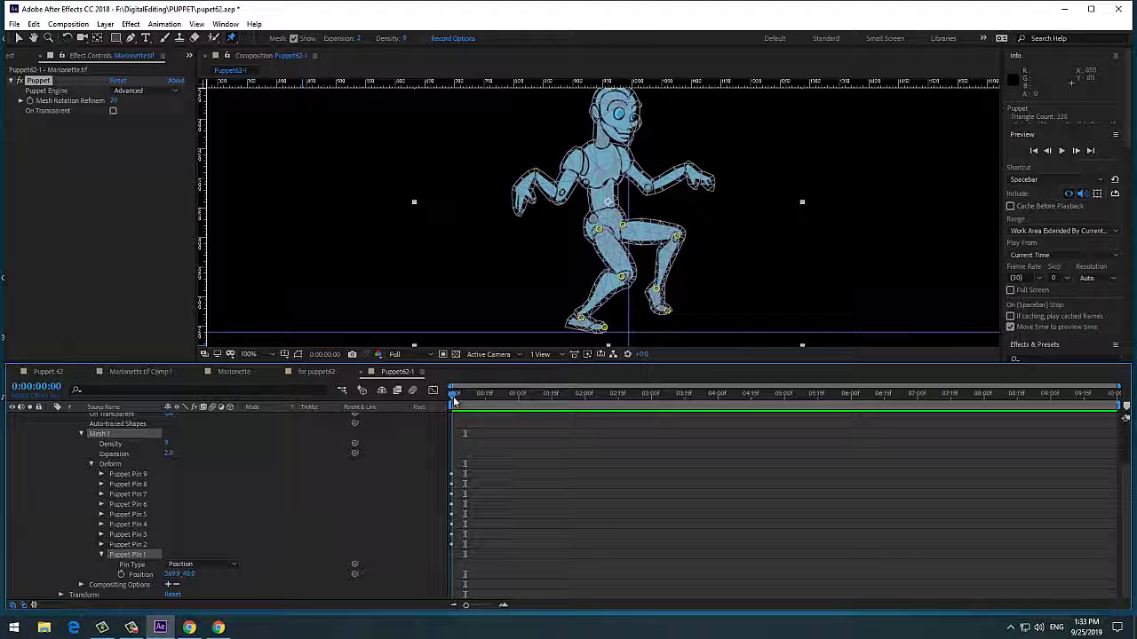
key("ctrl+x")
key("ctrl+v")
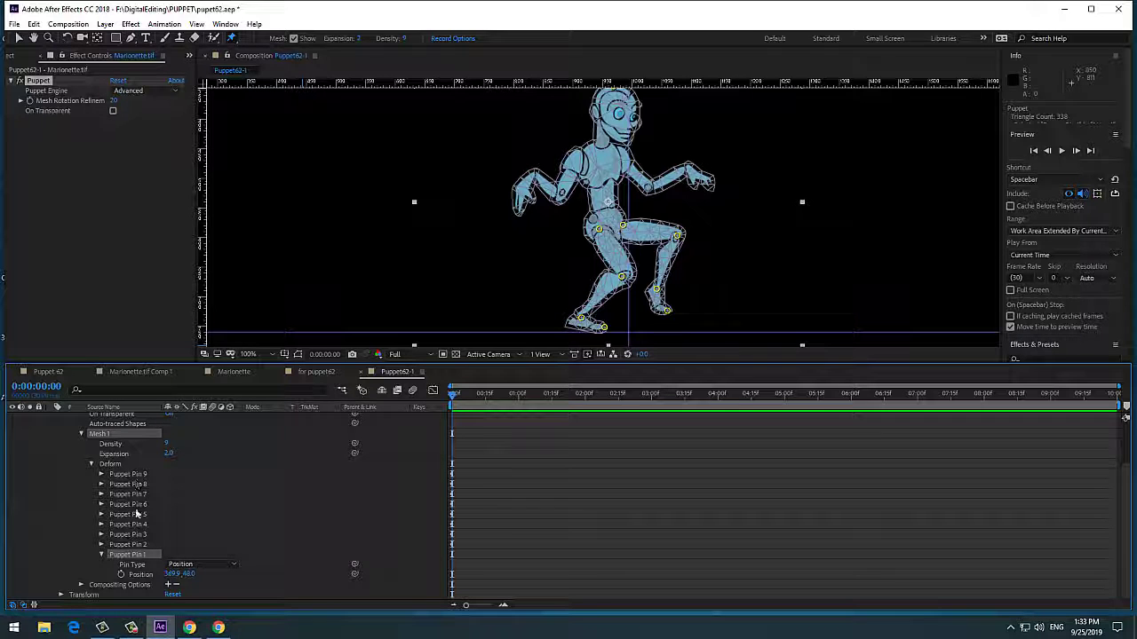
scroll(249, 493, "up", 3)
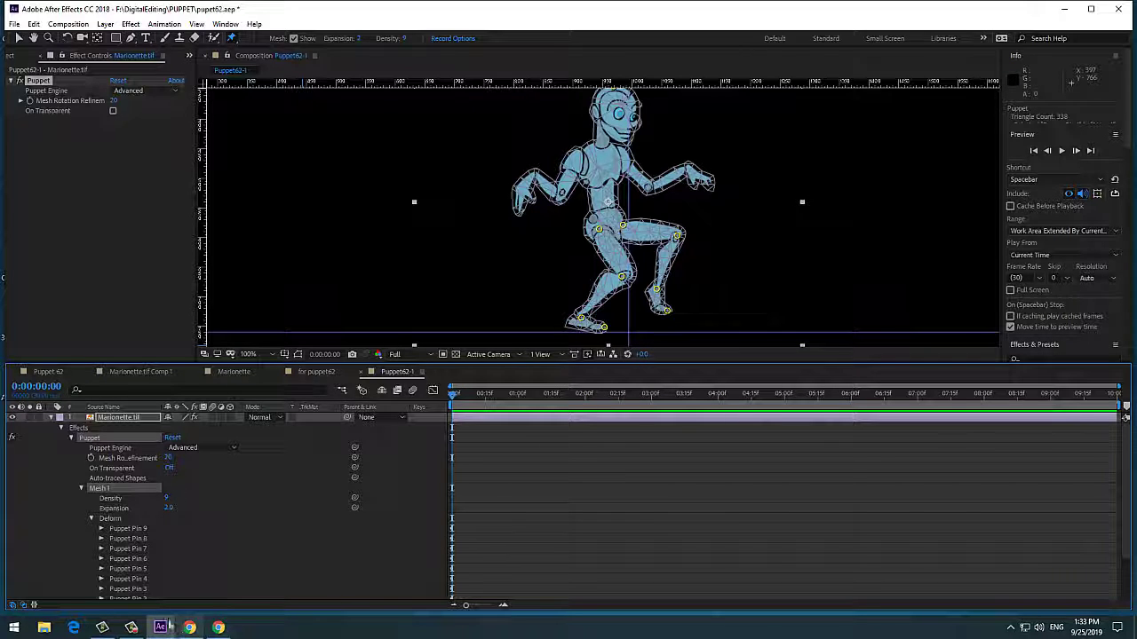
left_click(132, 628)
left_click(1070, 578)
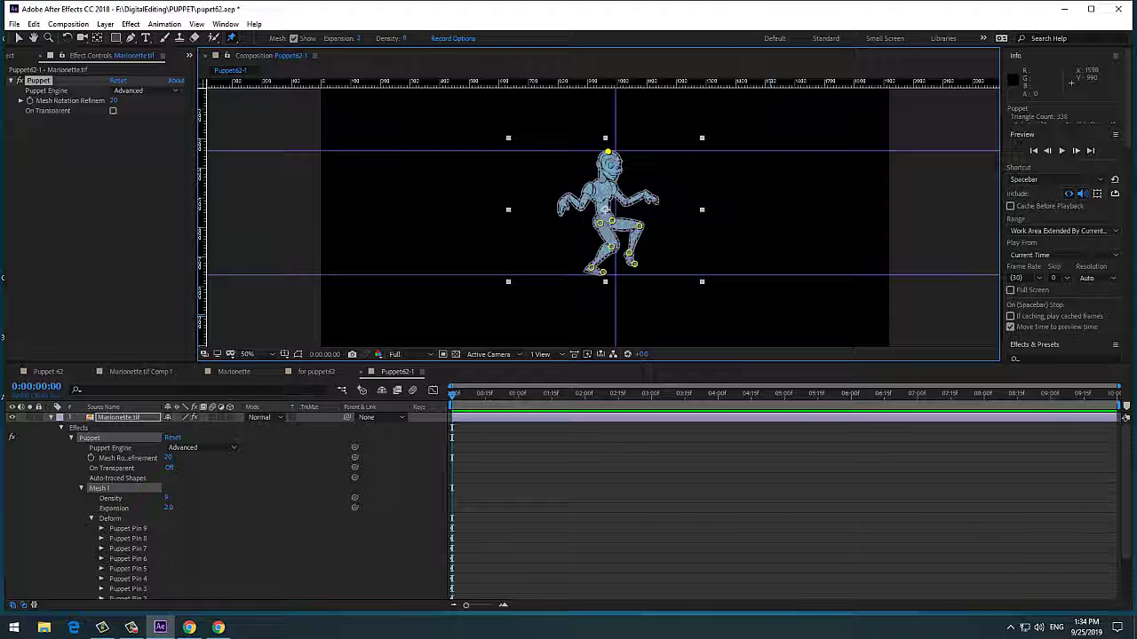
left_click(131, 628)
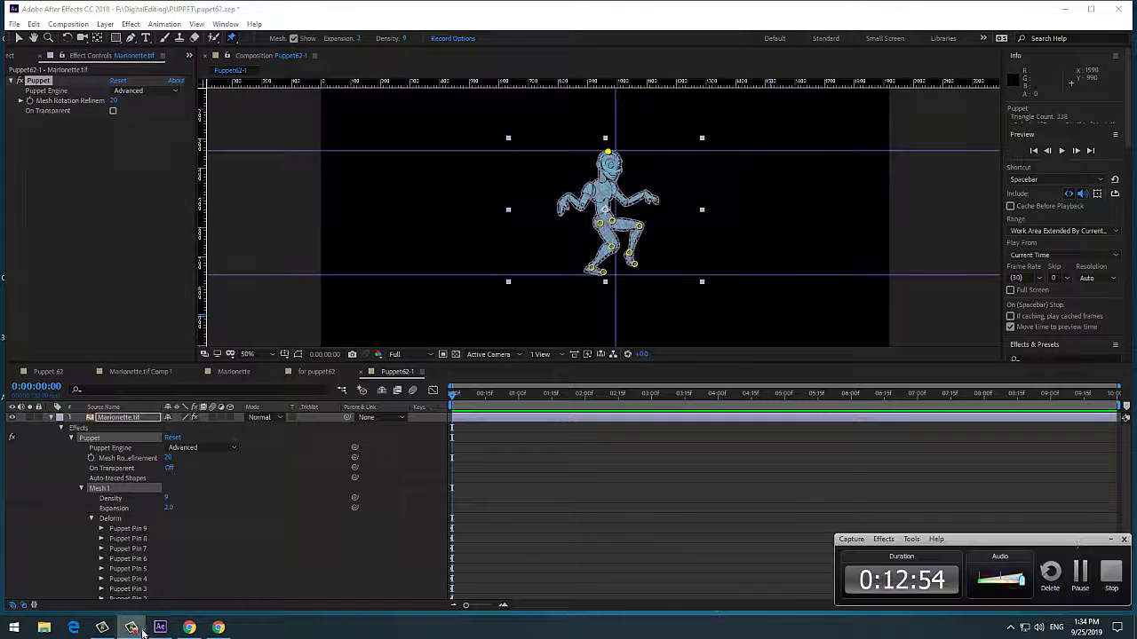
left_click(1093, 587)
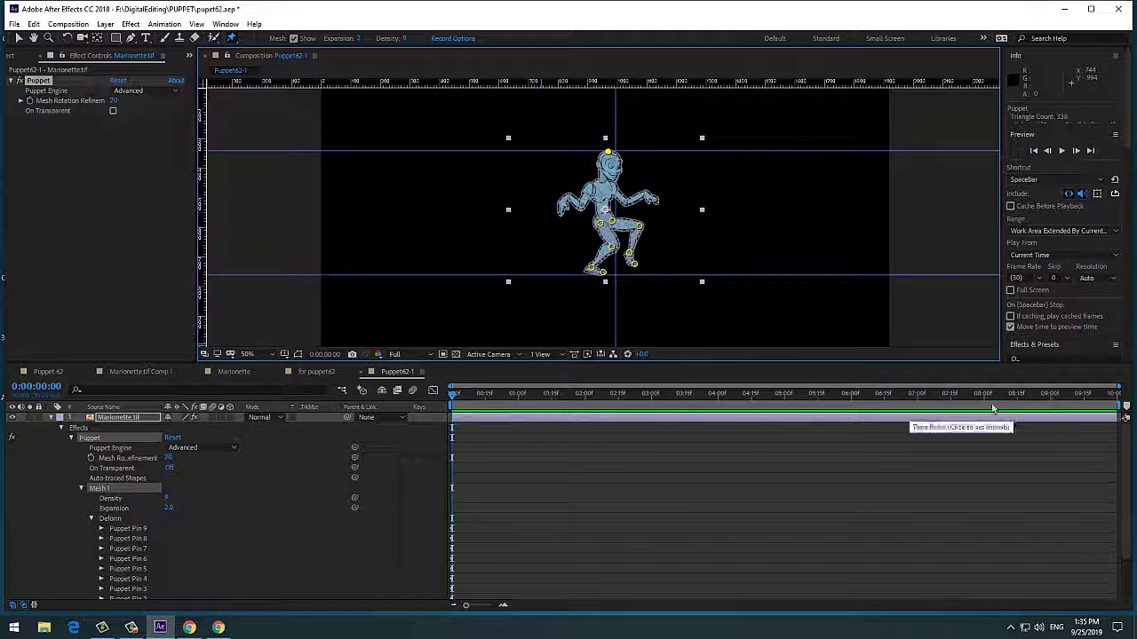
Zoom the timeline in on the opening seconds and move the current time to 0:00:00:10.
left_click_drag(1118, 386, 571, 392)
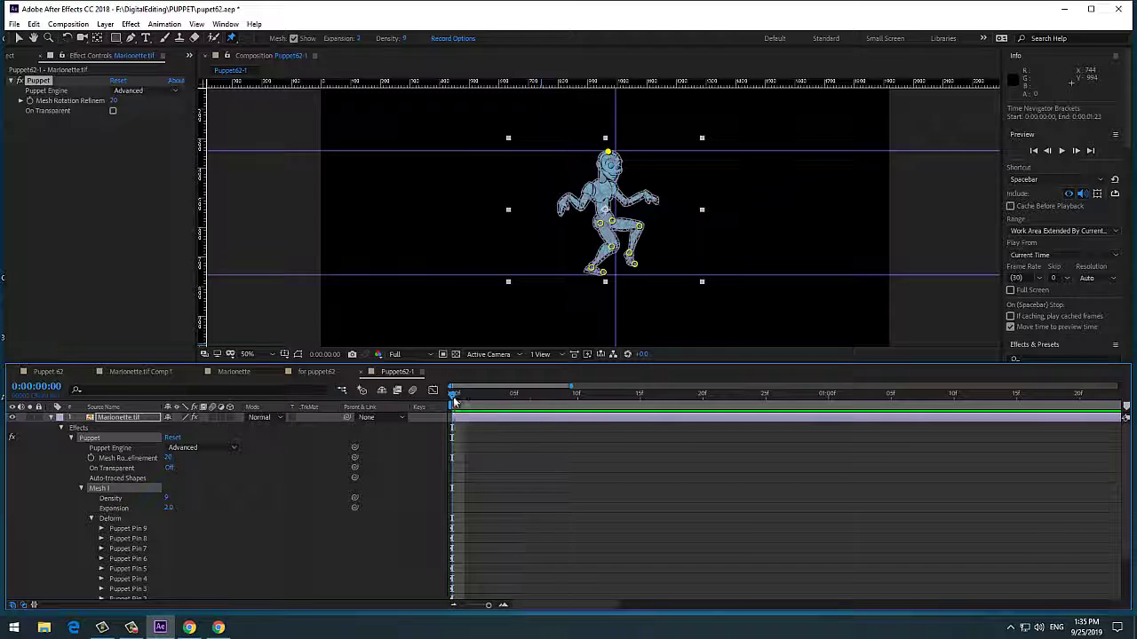
left_click_drag(454, 400, 613, 387)
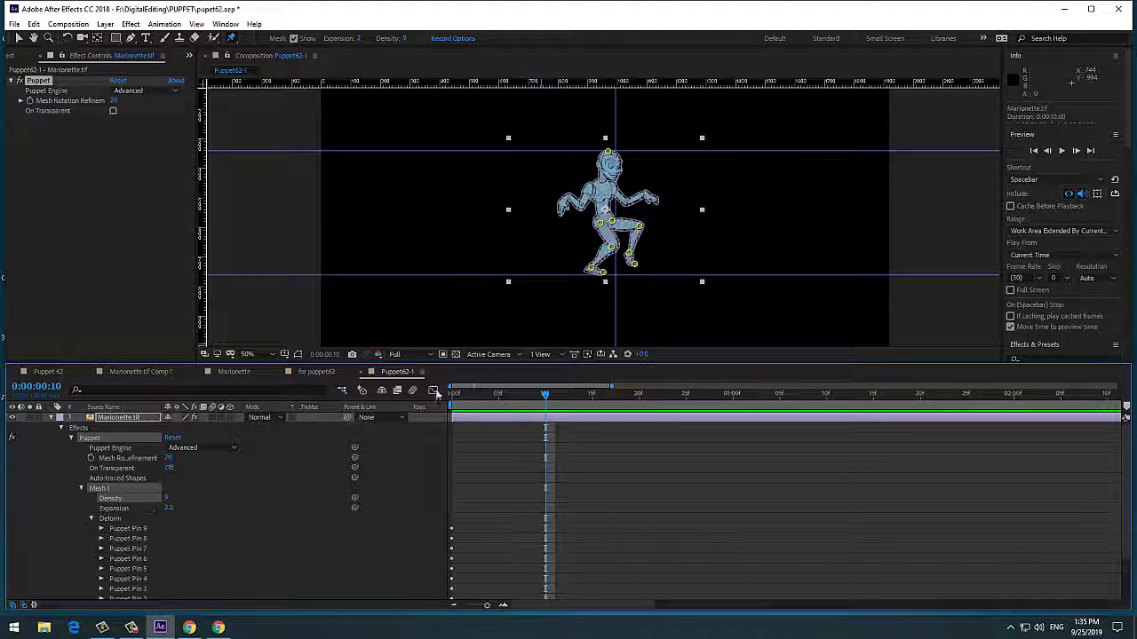
key("ctrl+z")
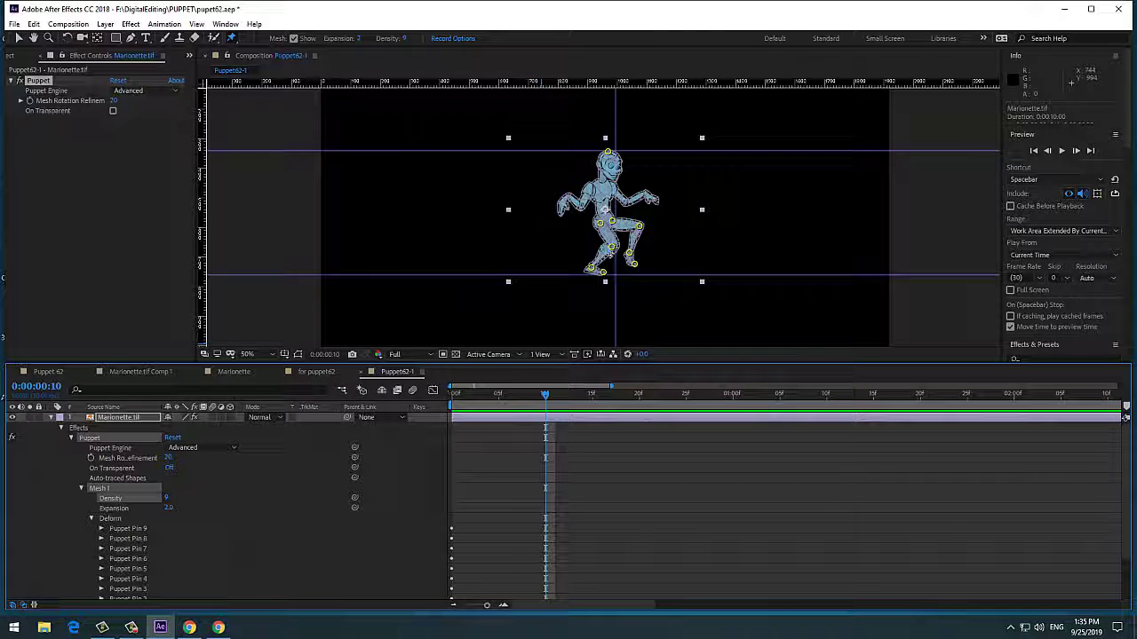
Select the knee, ankle and toe pins of the raised leg together and lower them to the ground line at 0:00:00:10.
left_click(633, 261)
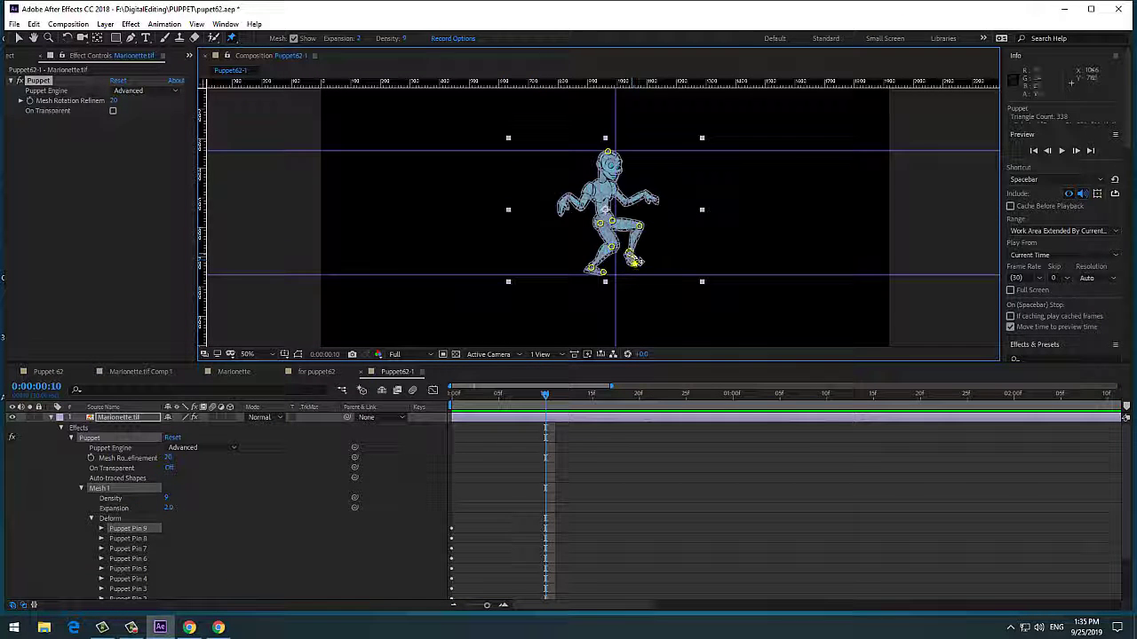
left_click(639, 228)
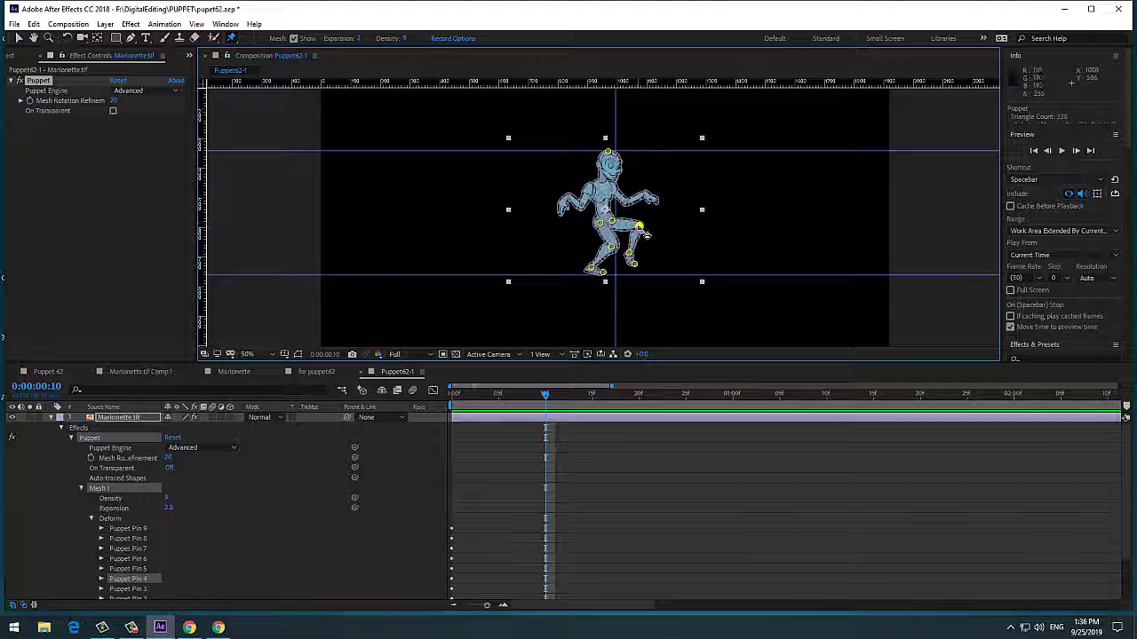
mouse_move(646, 236)
left_mouse_down()
mouse_move(573, 235)
mouse_move(649, 234)
left_mouse_up()
key("ctrl+z")
left_click(631, 260, "shift")
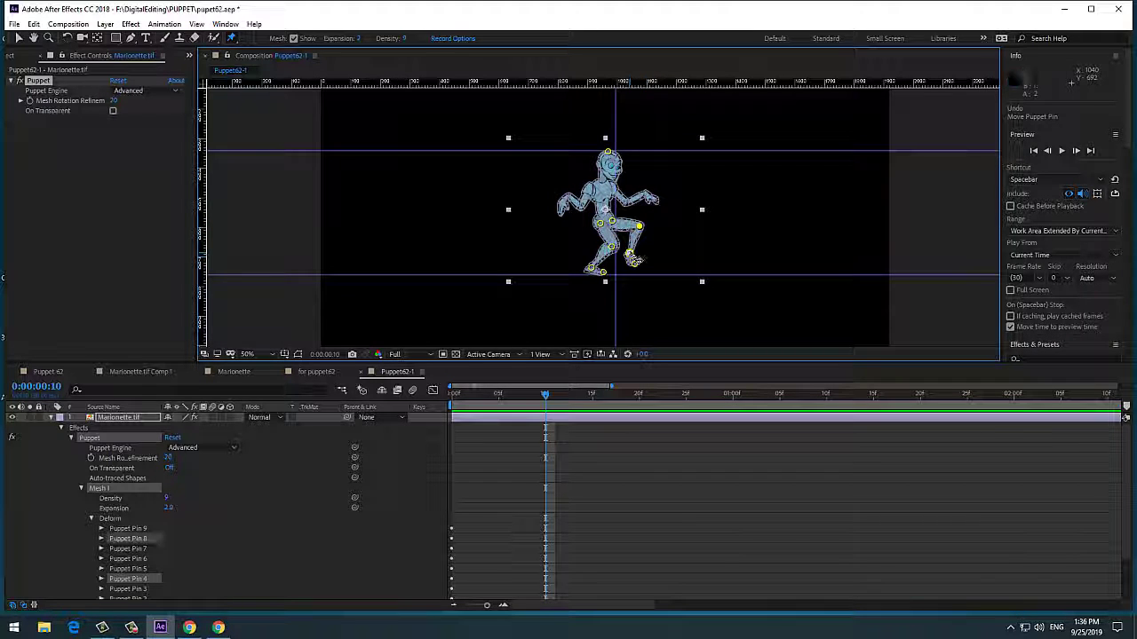
left_click(635, 265, "shift")
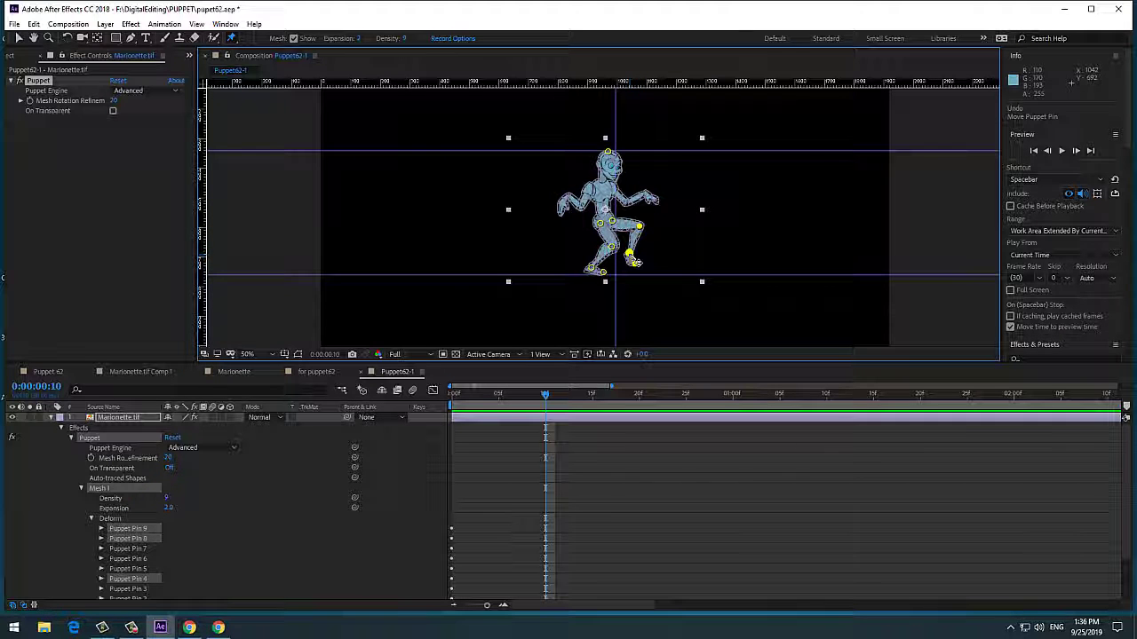
left_click_drag(639, 259, 633, 279)
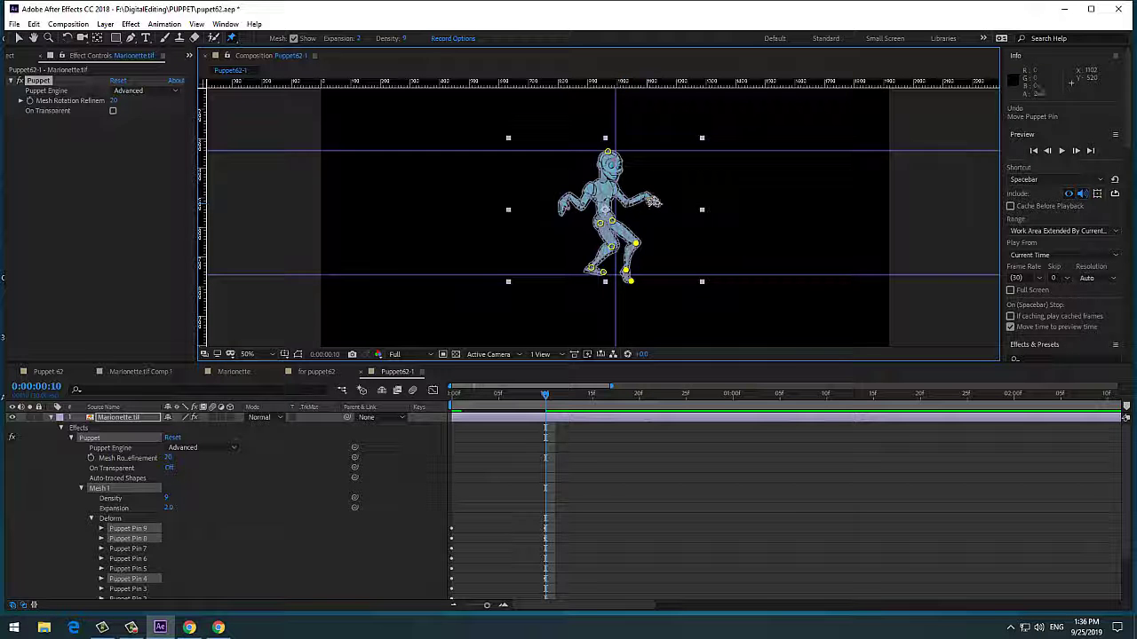
scroll(641, 247, "up", 2)
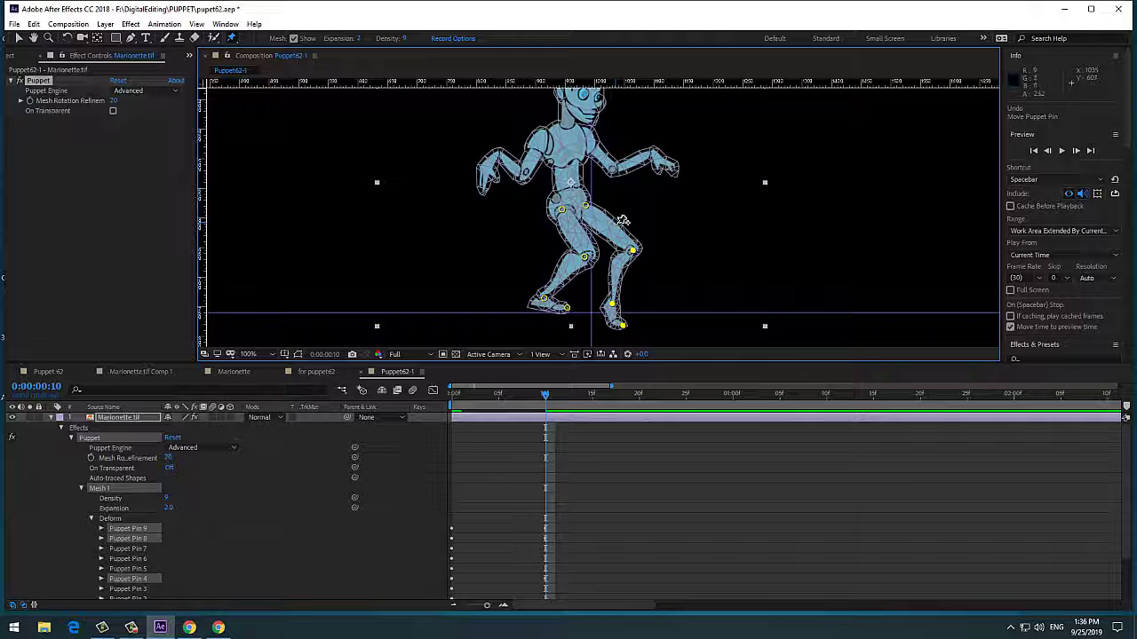
Try to reposition the lowered leg at 0:00:00:10 and bend its toe pin up so the foot rests near the ground line.
mouse_move(633, 251)
left_mouse_down()
mouse_move(642, 255)
mouse_move(639, 239)
mouse_move(634, 254)
left_mouse_up()
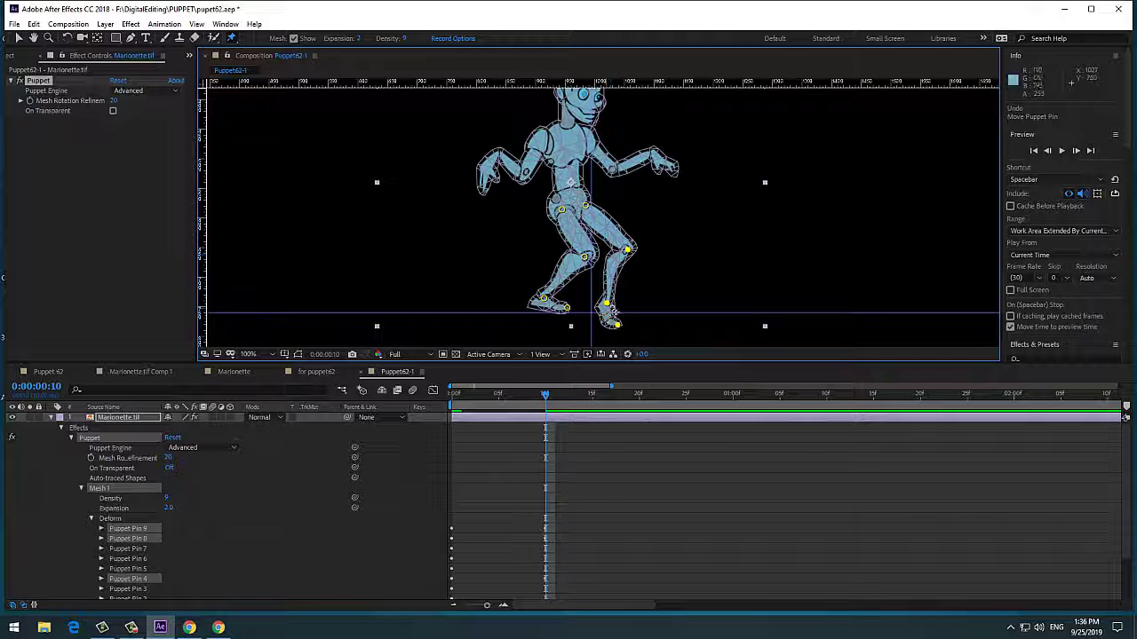
left_click(642, 309)
left_click(618, 326)
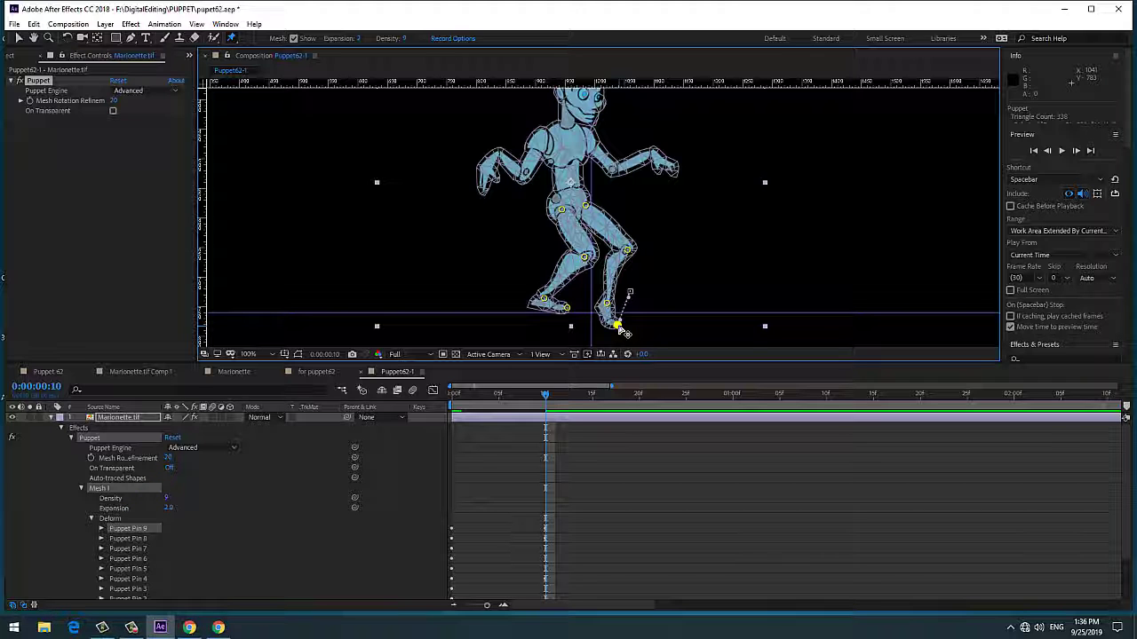
left_click_drag(620, 327, 603, 304)
left_click(606, 303)
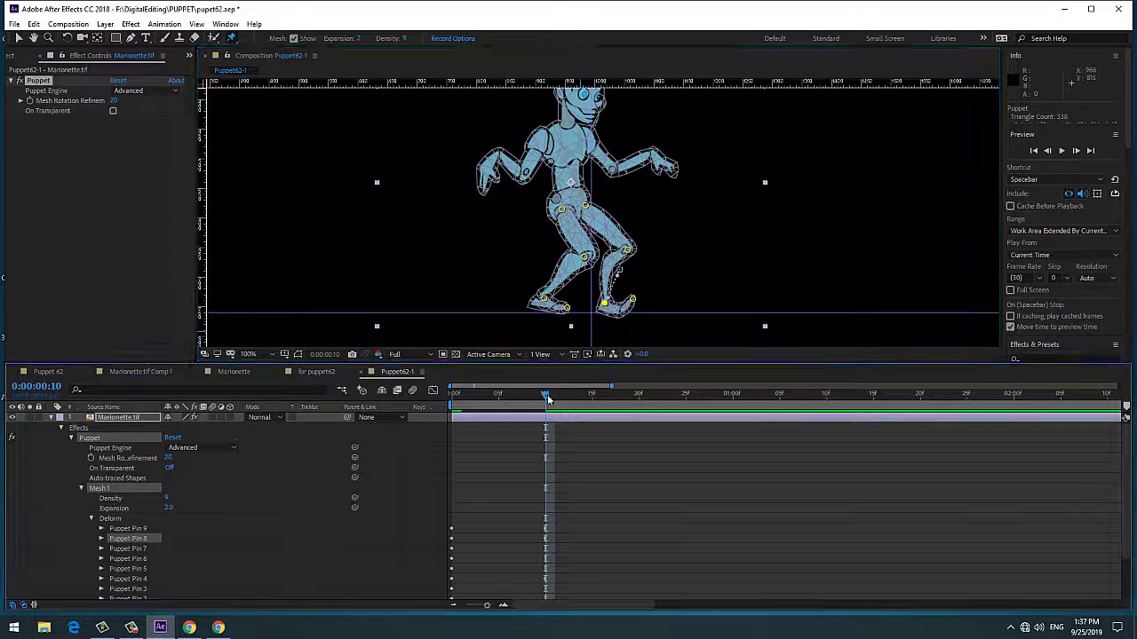
Try adding a mid-foot puppet pin to the front foot at 0:00:00:09 and check the leg pose at 0:00:00:00.
mouse_move(544, 395)
left_mouse_down()
mouse_move(453, 410)
mouse_move(541, 406)
left_mouse_up()
left_click(633, 299)
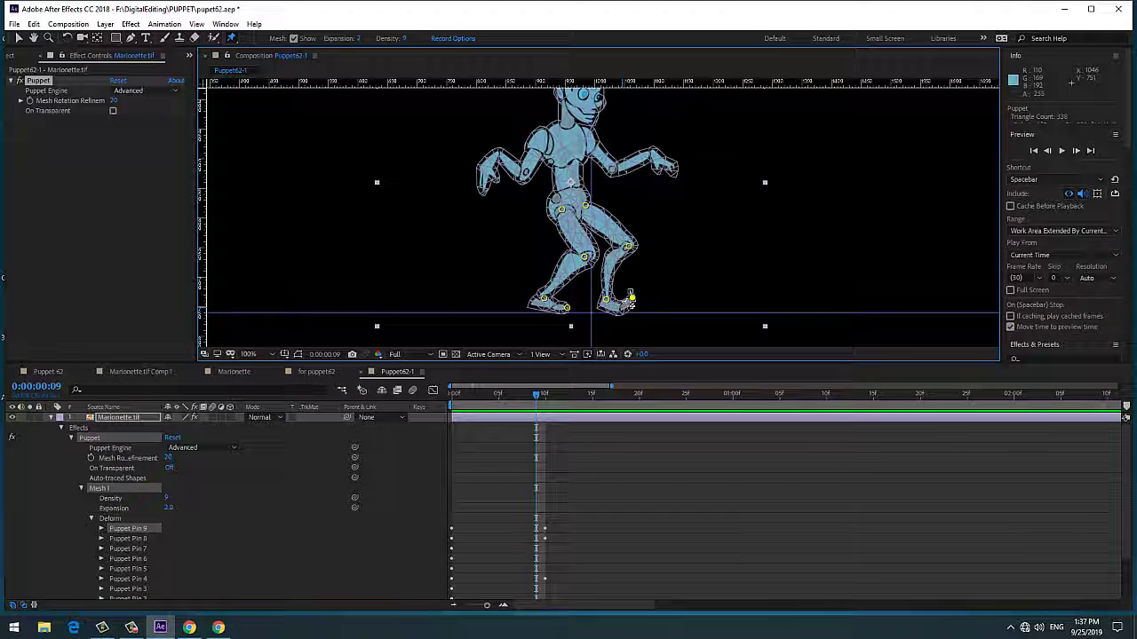
left_click(622, 306)
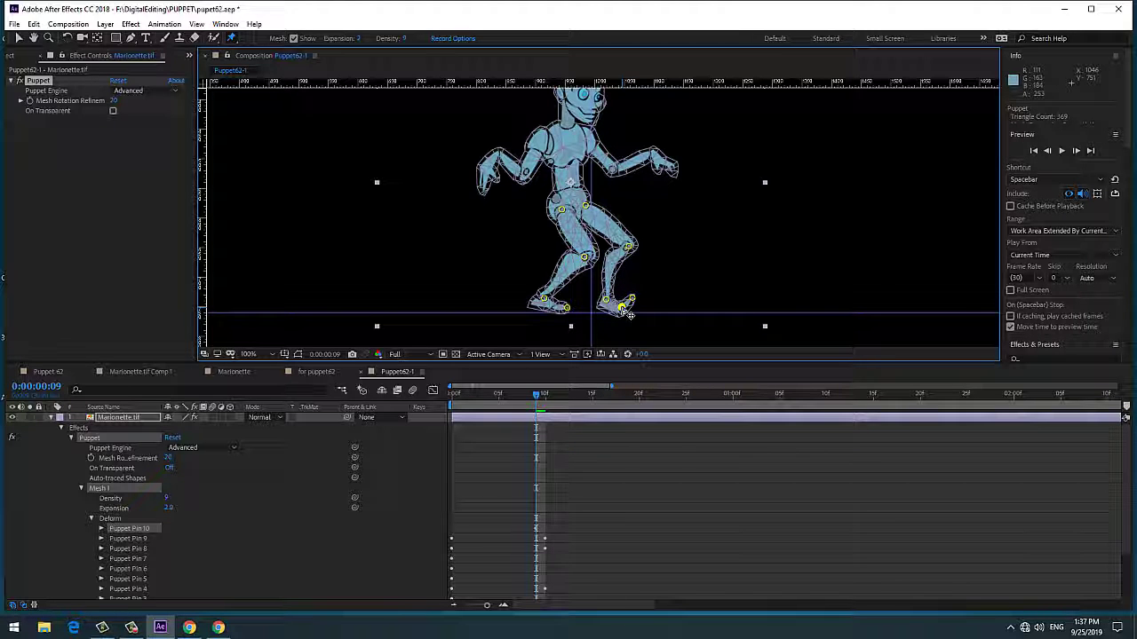
left_click_drag(538, 395, 413, 429)
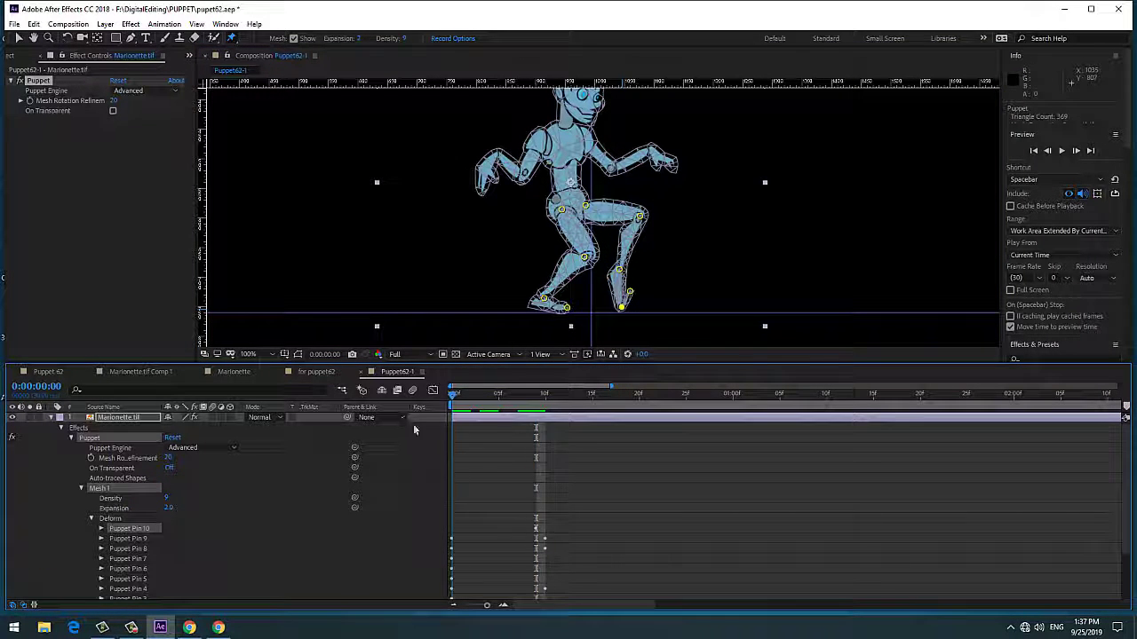
left_click(537, 531)
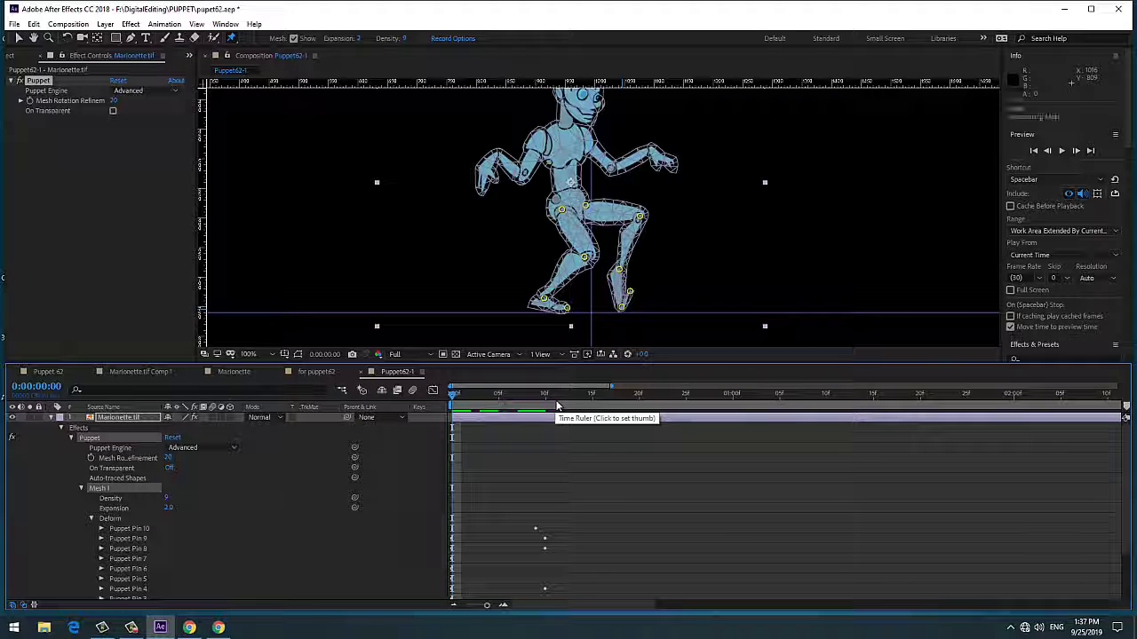
Undo the mid-foot pin and the front leg's pin movements made at 0:00:00:10.
key("ctrl+z")
key("ctrl+z")
left_click_drag(631, 304, 632, 299)
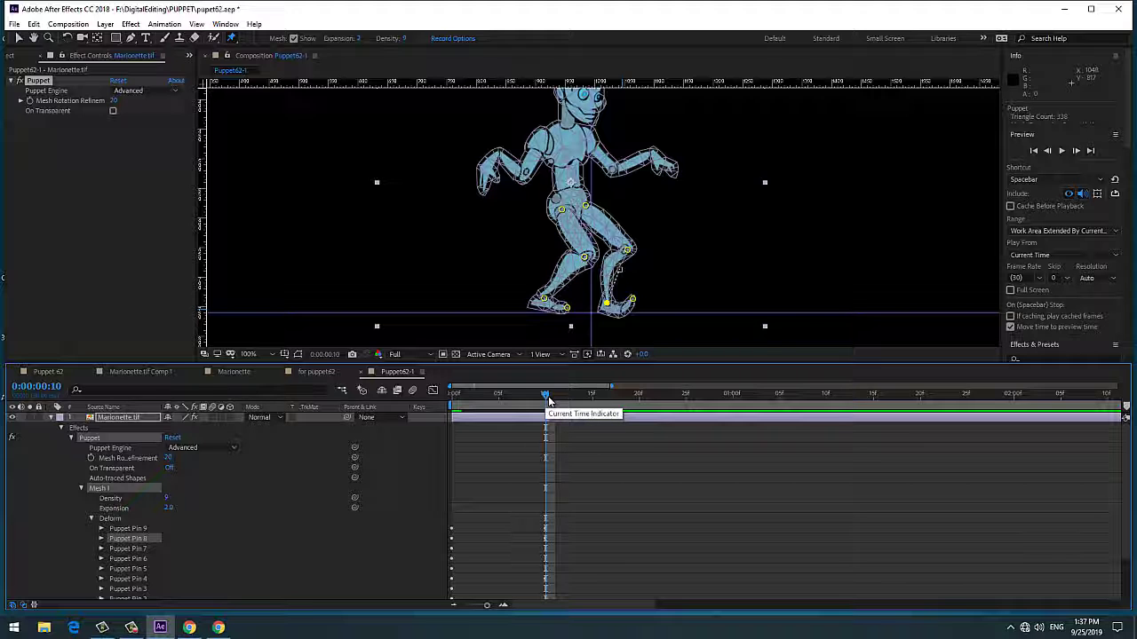
key("ctrl+z")
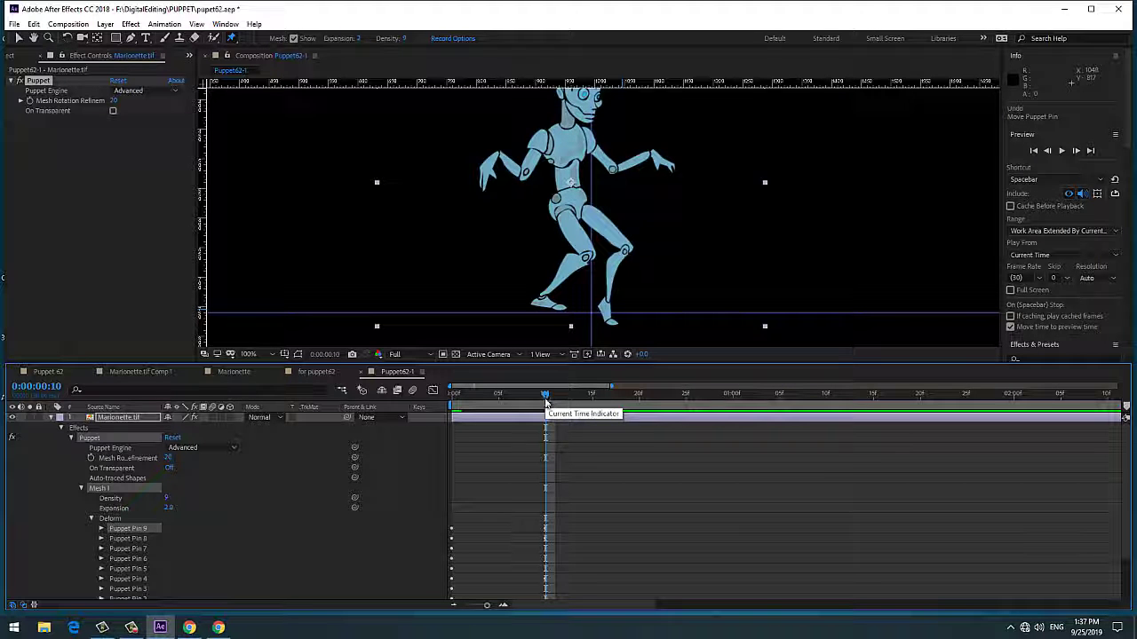
key("ctrl+shift+z")
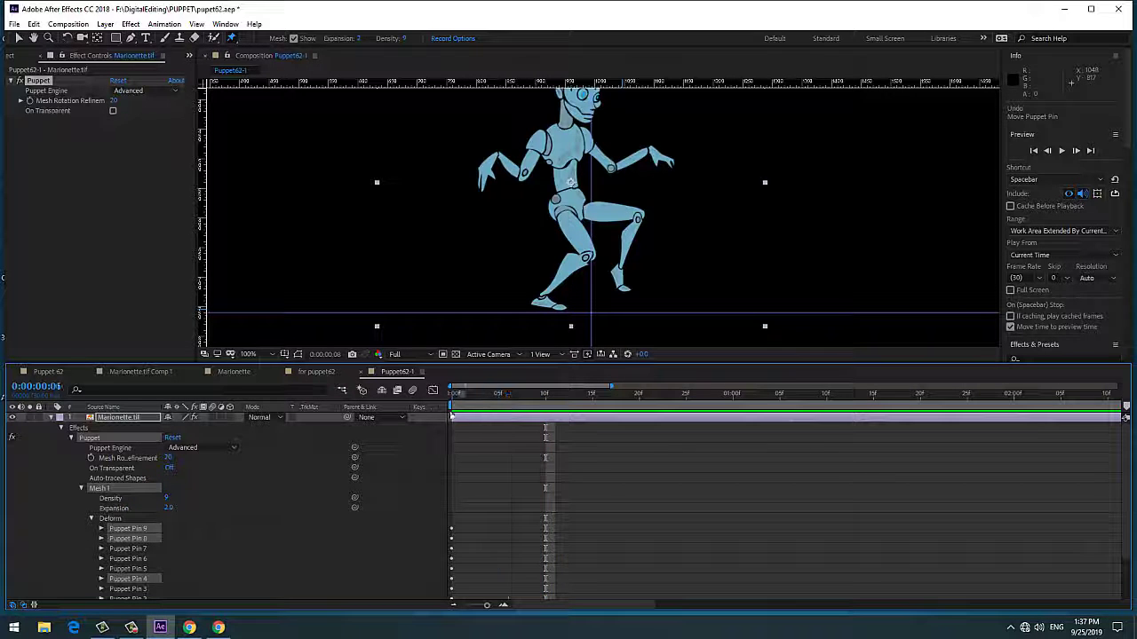
At 0:00:00:00, add a puppet pin between the raised foot's ankle and toe pins and move the toe pin to point downward.
key("Home")
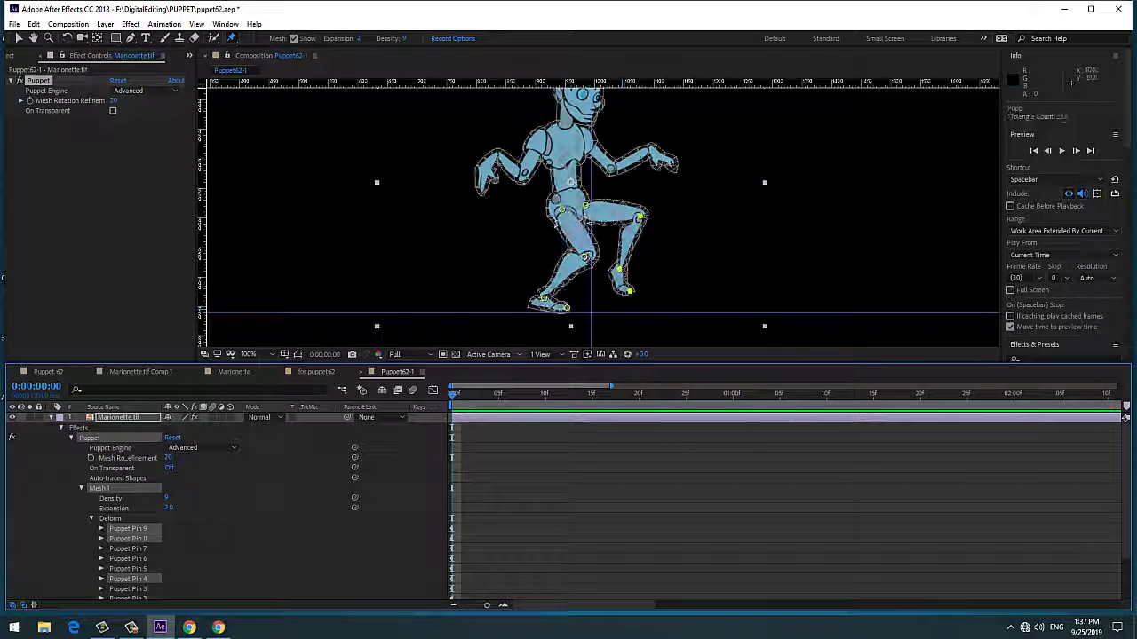
left_click(619, 284)
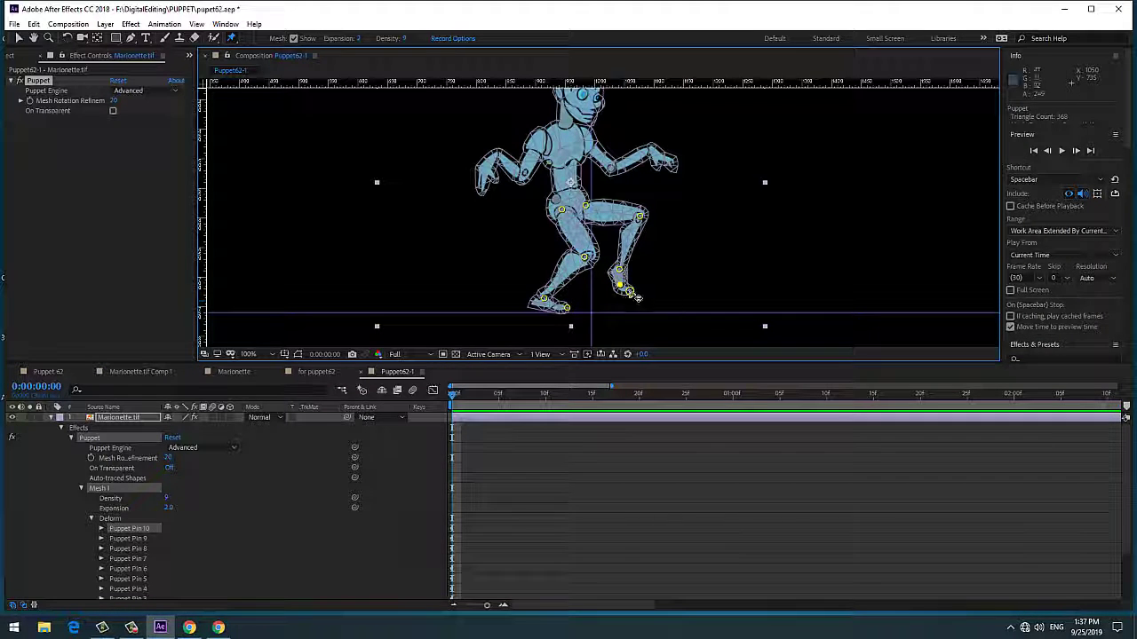
left_click(622, 296)
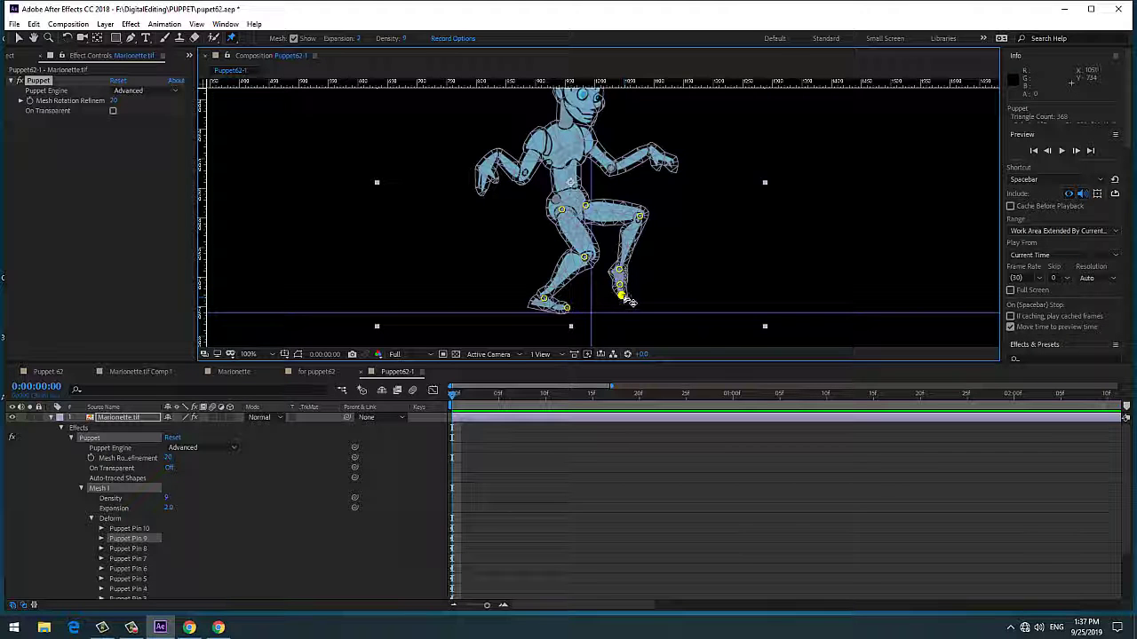
left_click_drag(629, 303, 633, 297)
scroll(629, 297, "up", 2)
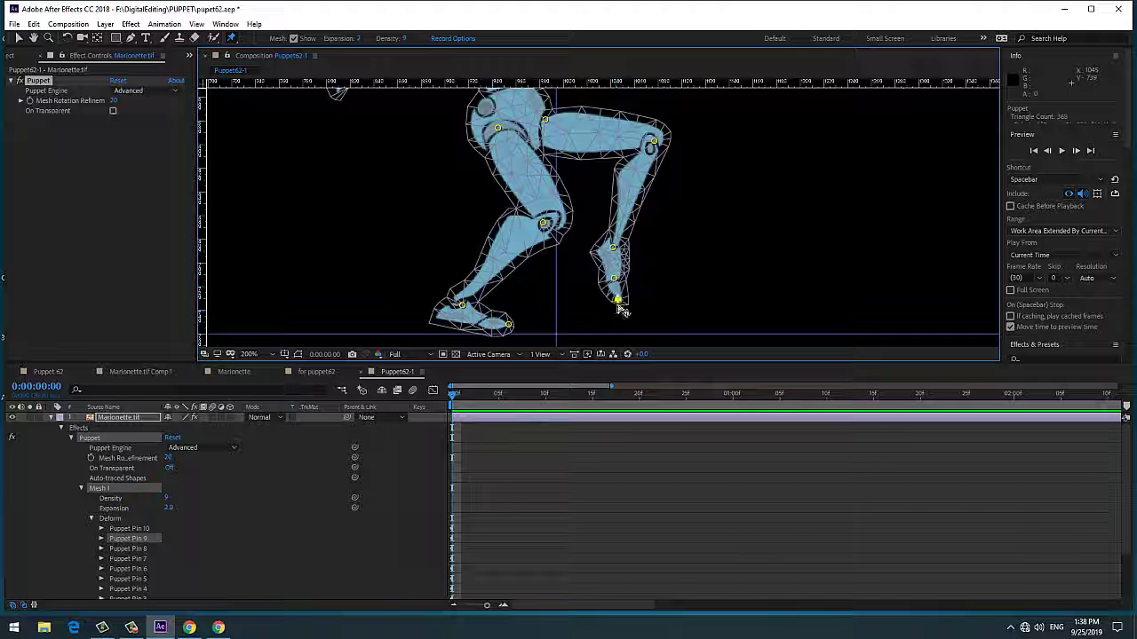
left_click_drag(622, 306, 624, 311)
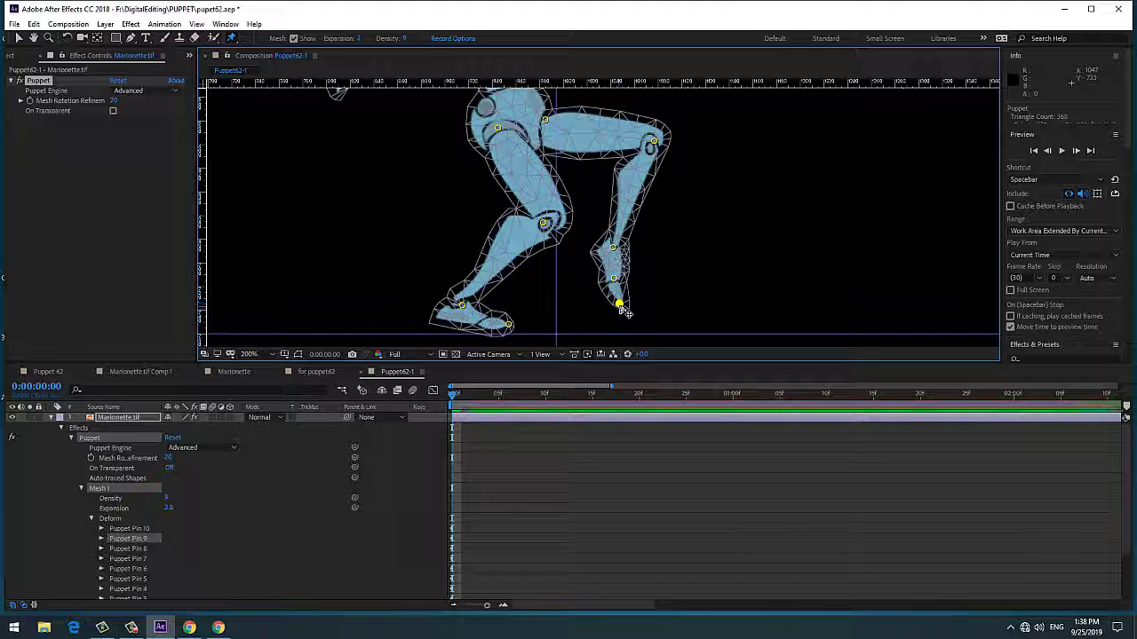
left_click(613, 279)
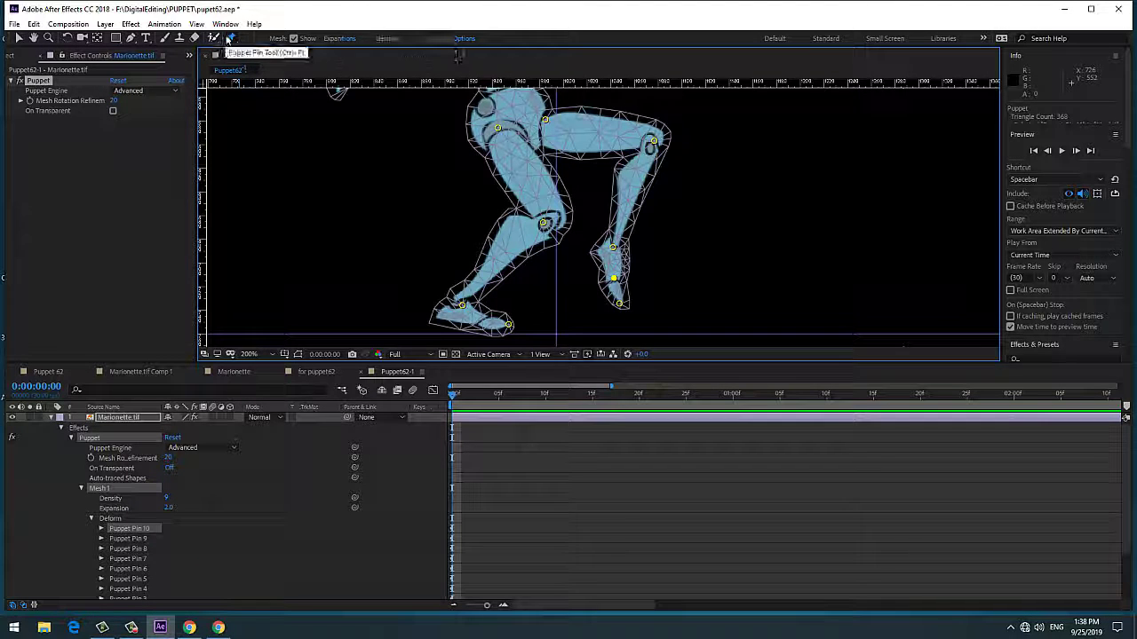
Add a starch pin just below the raised foot's ankle and inspect the pin type options of Puppet Pin 1 and Puppet Pin 11.
left_click_drag(231, 38, 315, 51)
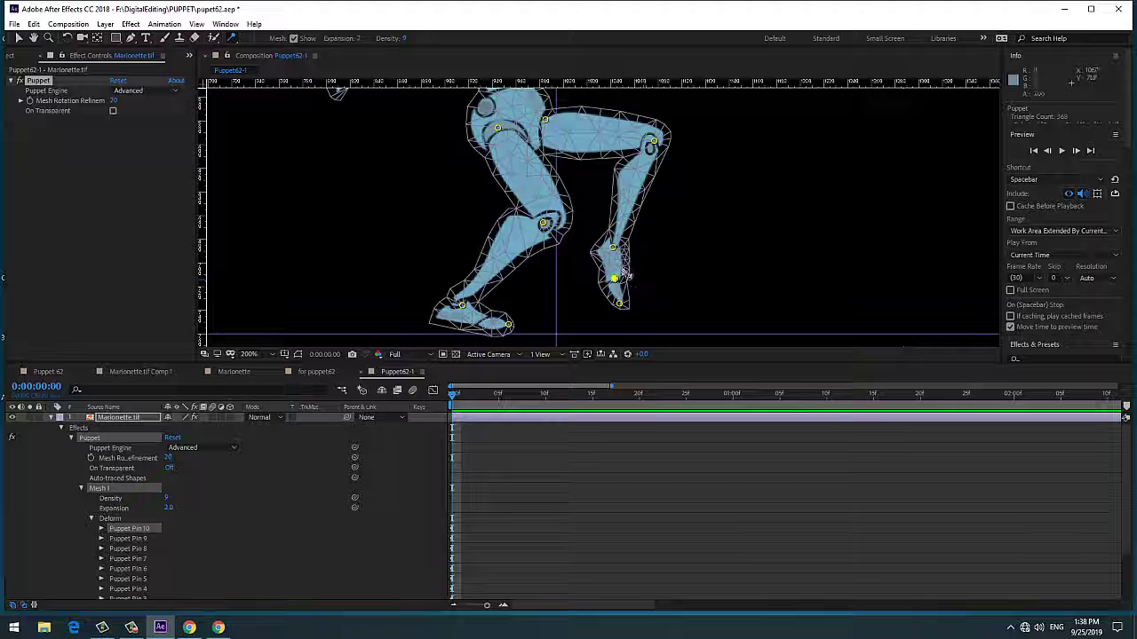
left_click(613, 266)
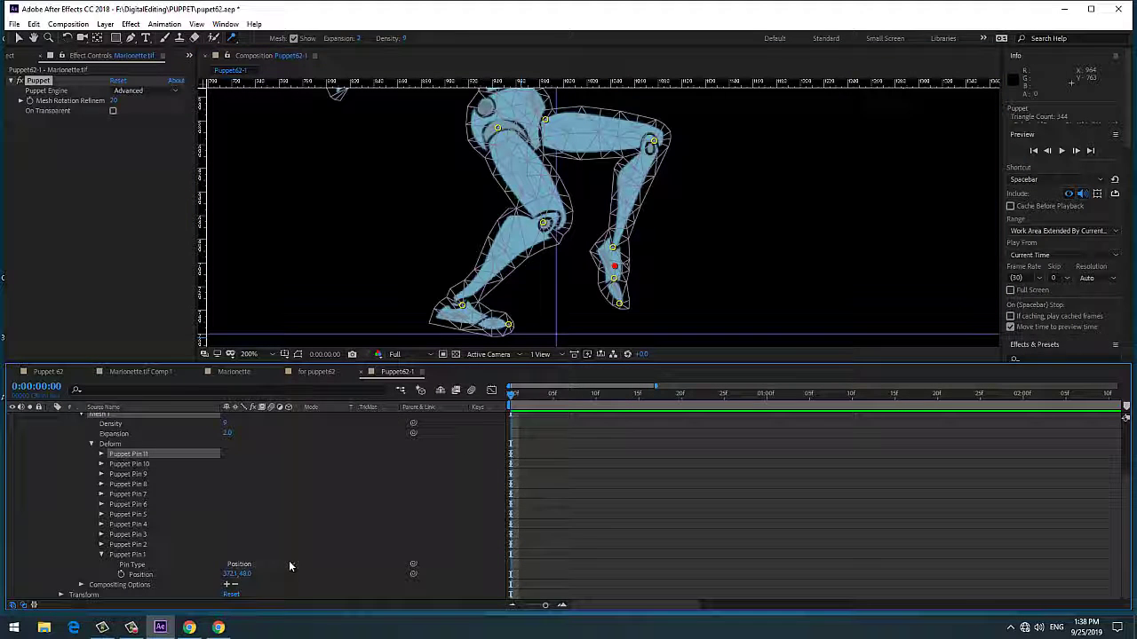
left_click(288, 564)
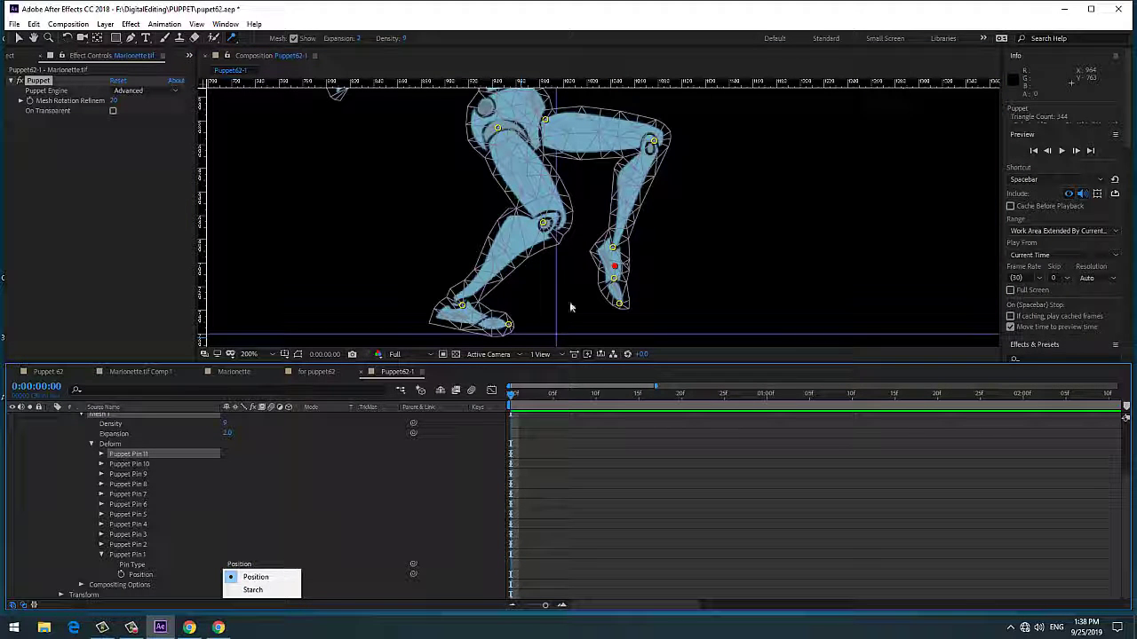
left_click(618, 268)
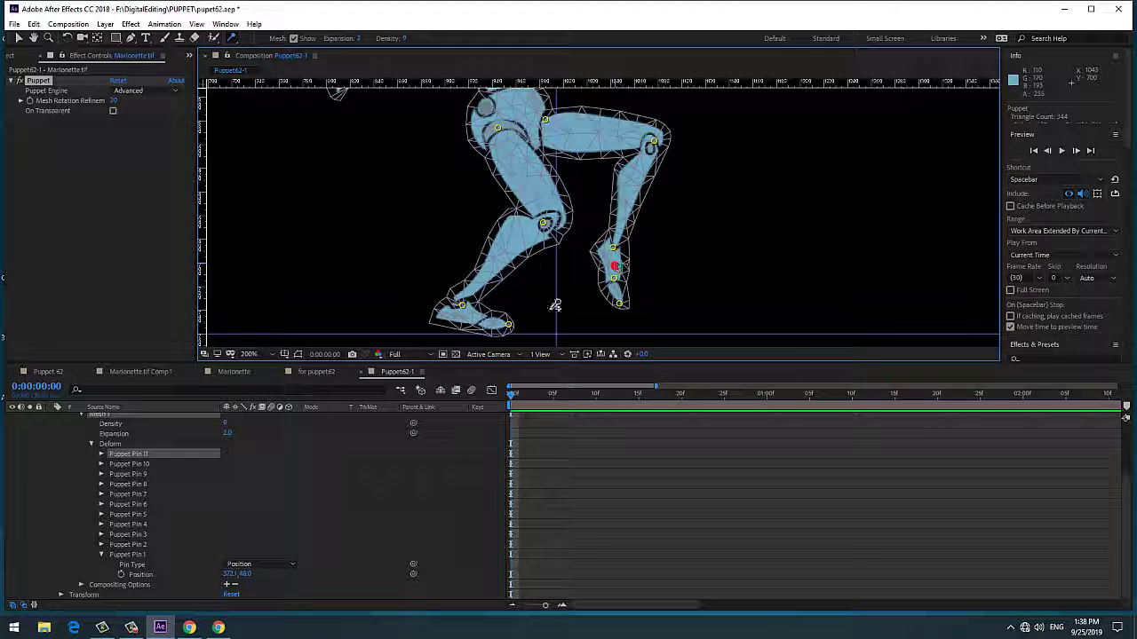
left_click(100, 453)
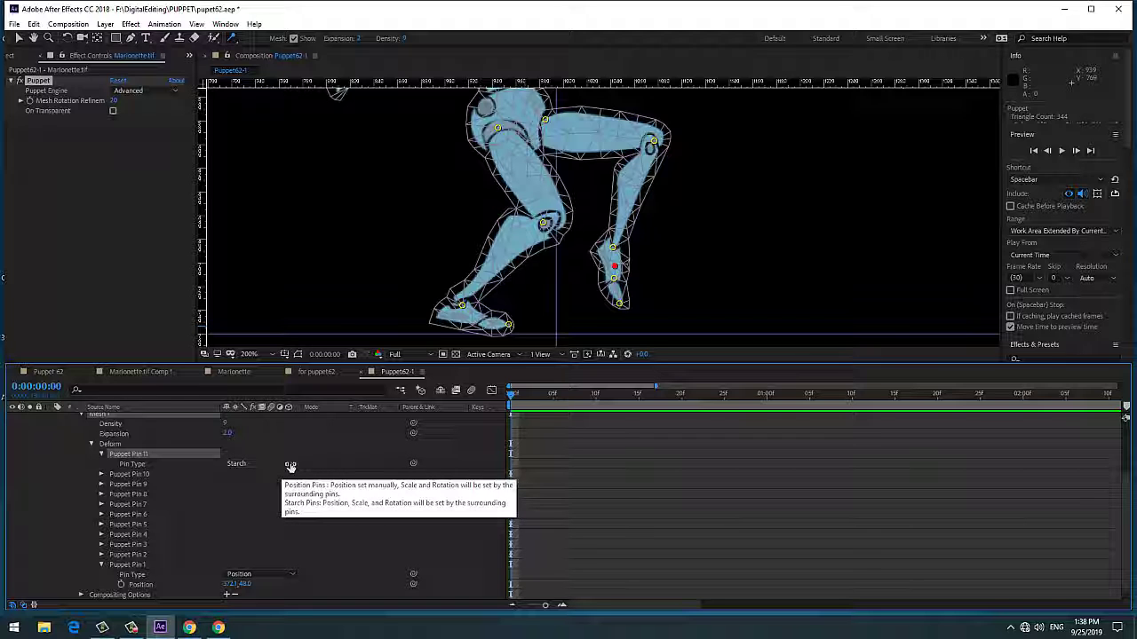
left_click(291, 467)
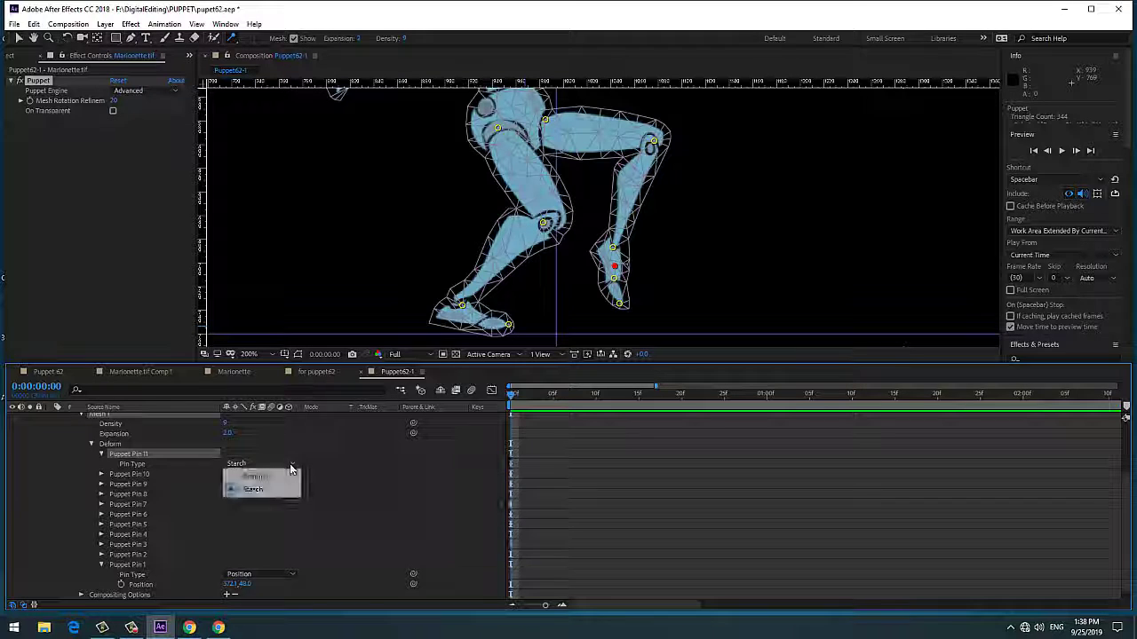
left_click(615, 268)
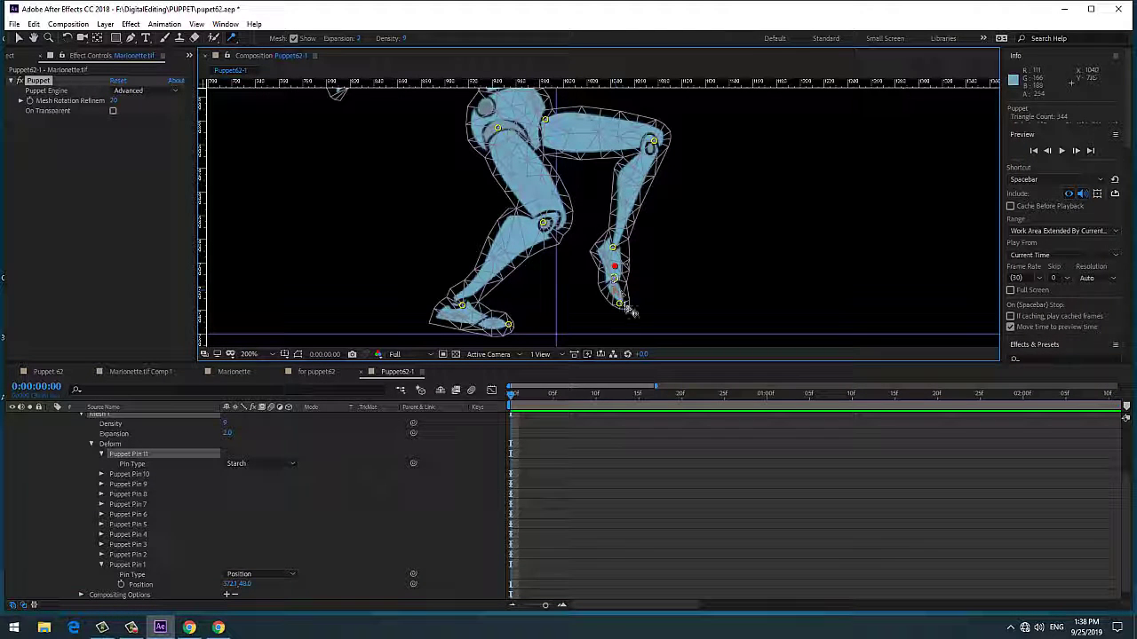
Move the raised foot's toe pin slightly backward and delete the starch pin below the ankle.
mouse_move(621, 305)
left_mouse_down()
mouse_move(655, 277)
mouse_move(611, 304)
left_mouse_up()
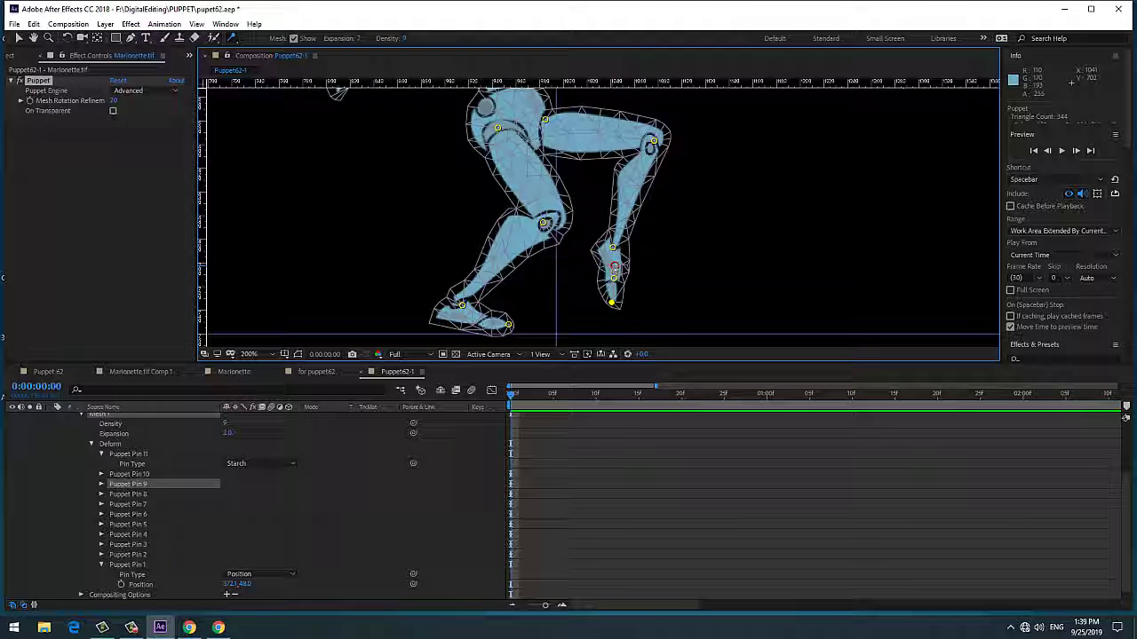
left_click(615, 267)
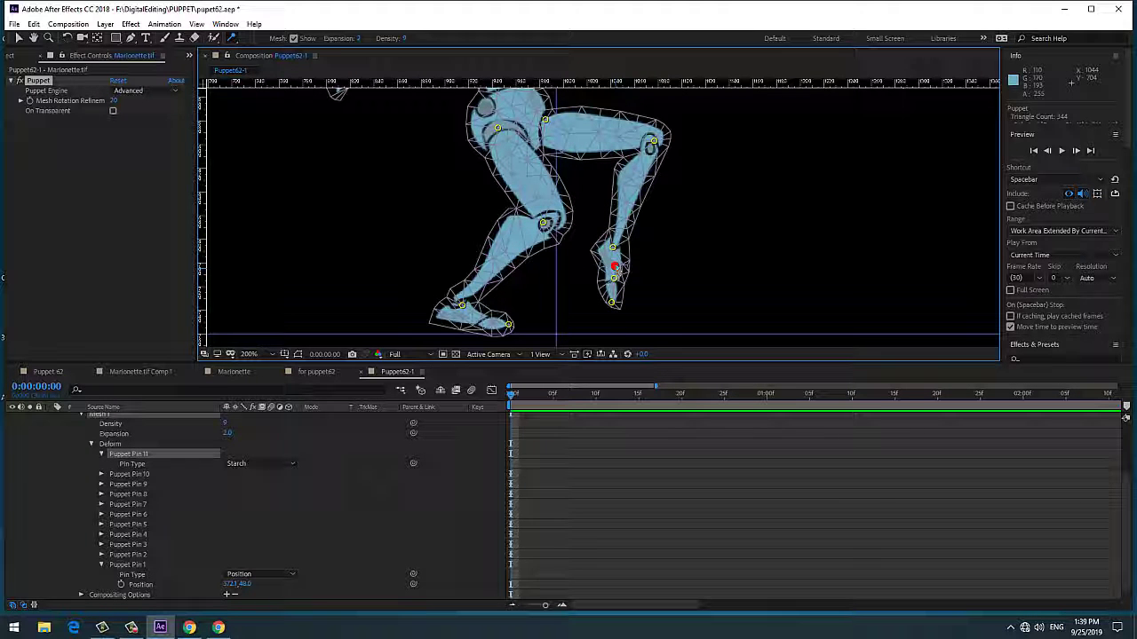
key("Delete")
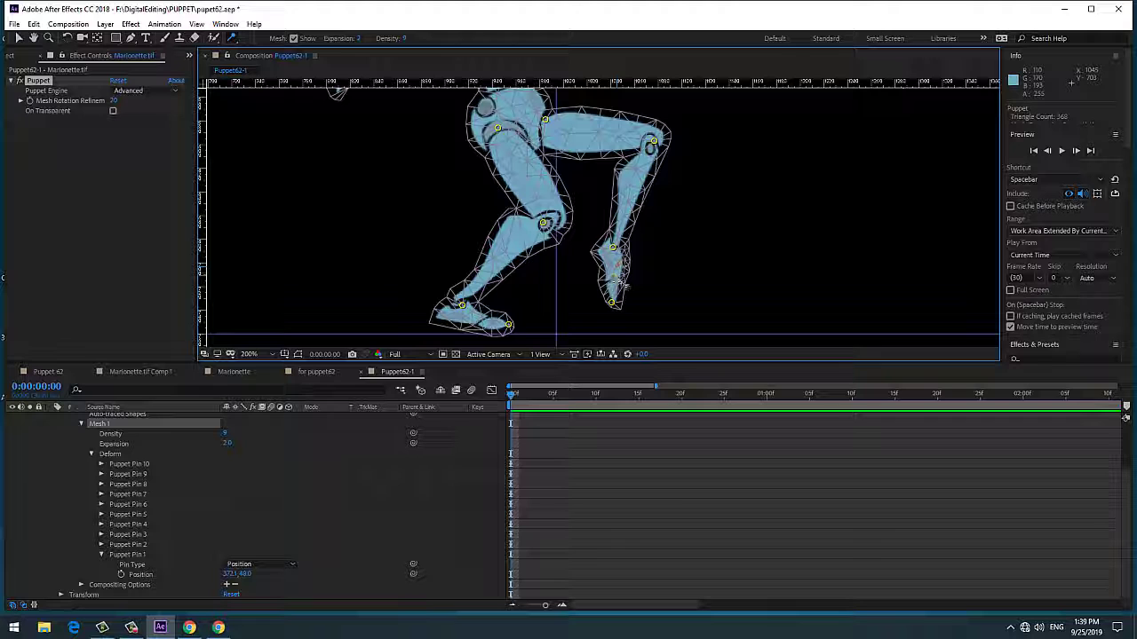
Change the pin type of the raised foot's middle pin, Puppet Pin 10, to Starch.
left_click(616, 280)
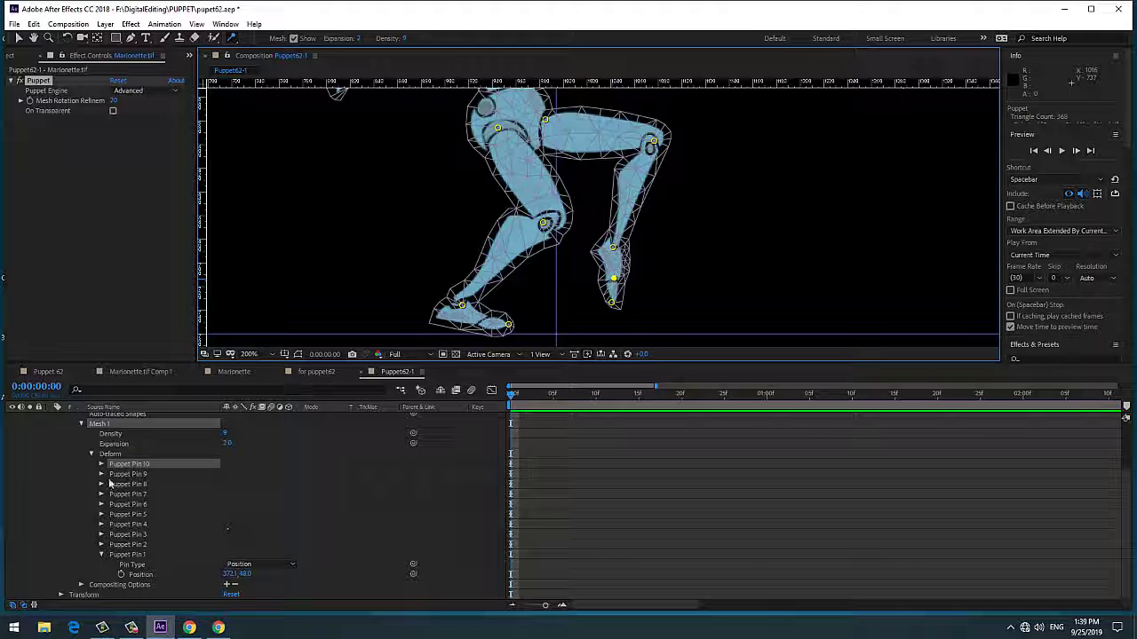
left_click(101, 464)
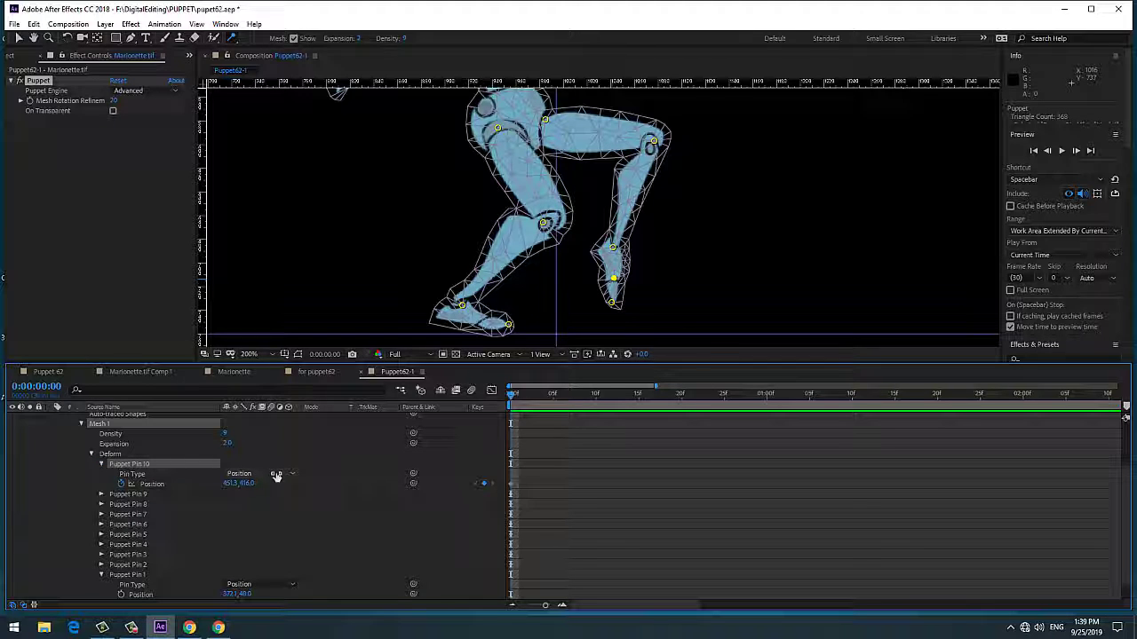
left_click(276, 475)
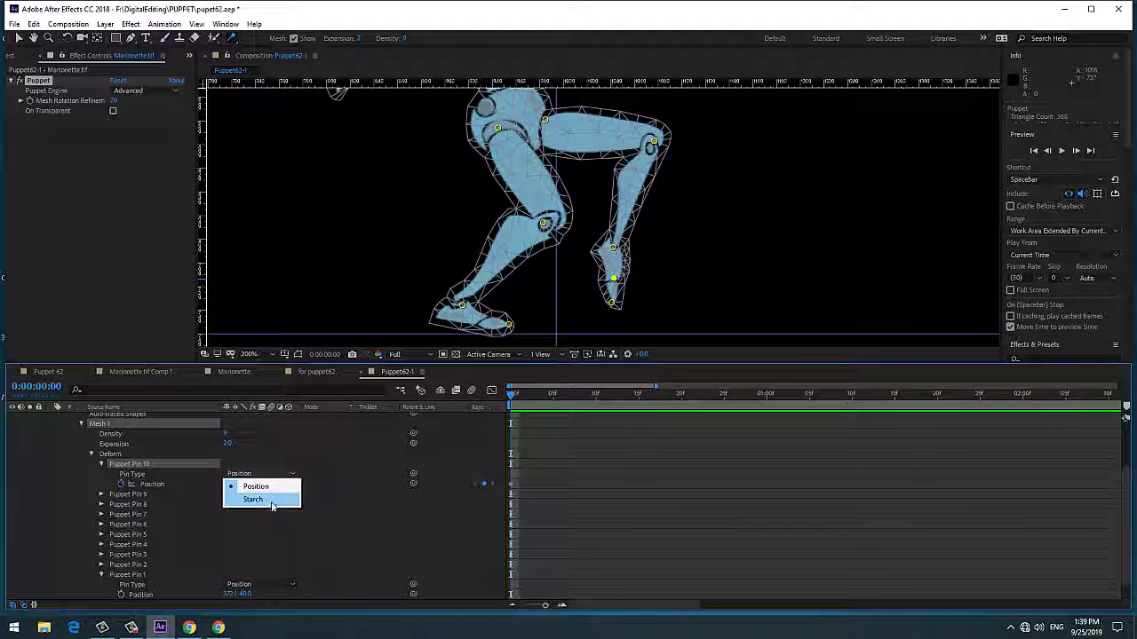
left_click(270, 501)
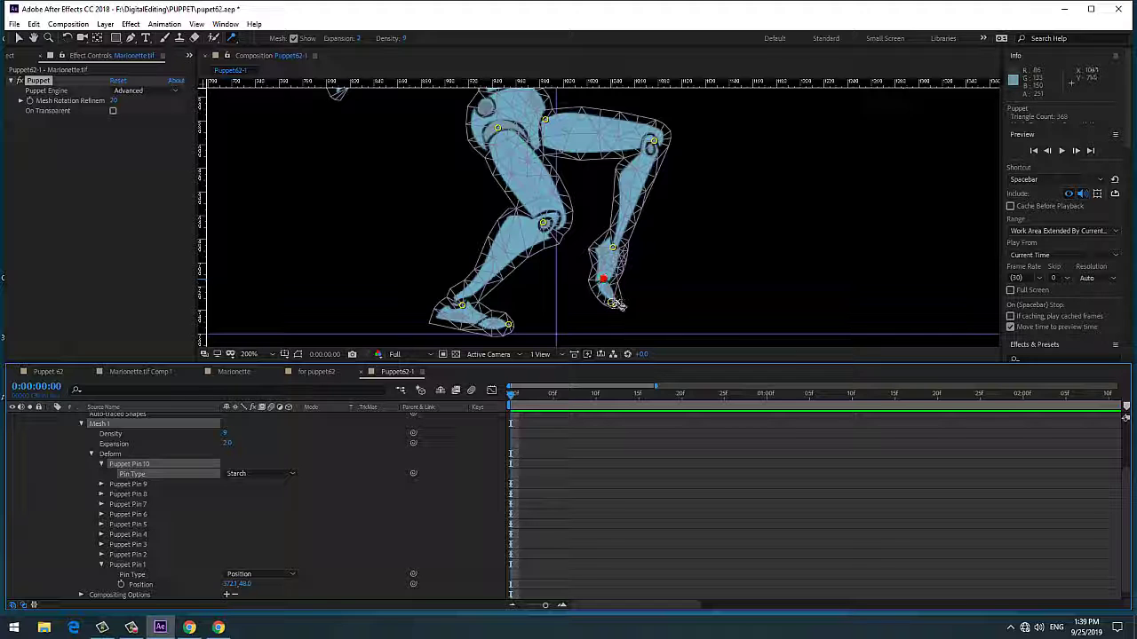
Test the foot's bending around the starch pin by moving the toe pin further backward.
mouse_move(613, 303)
left_mouse_down()
mouse_move(655, 294)
mouse_move(614, 303)
left_mouse_up()
left_click(605, 281)
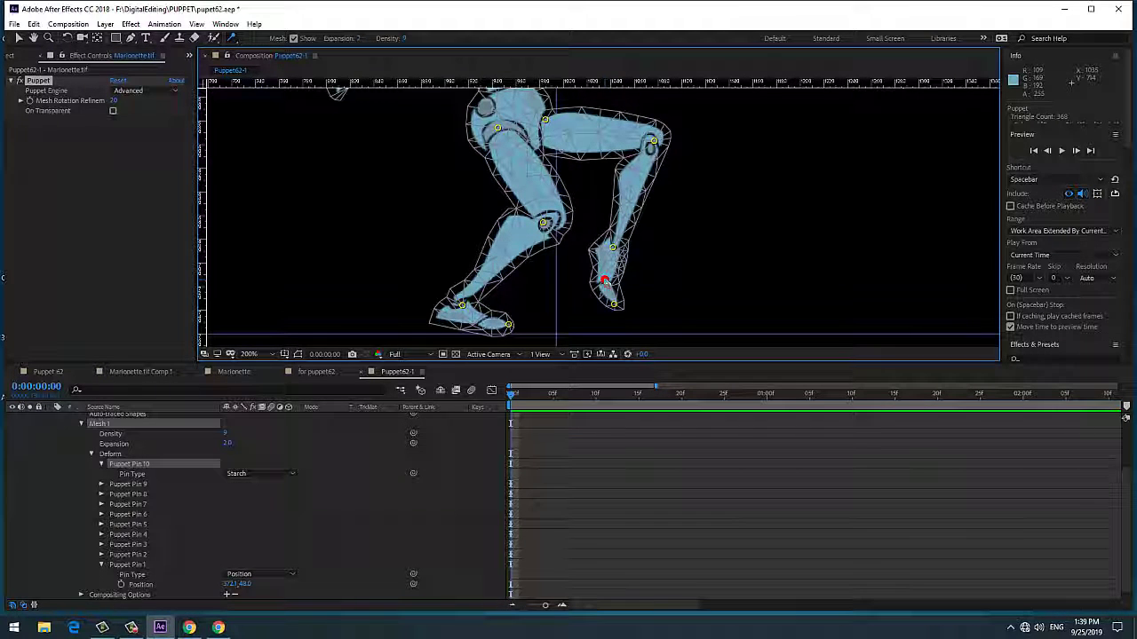
left_click_drag(614, 305, 605, 310)
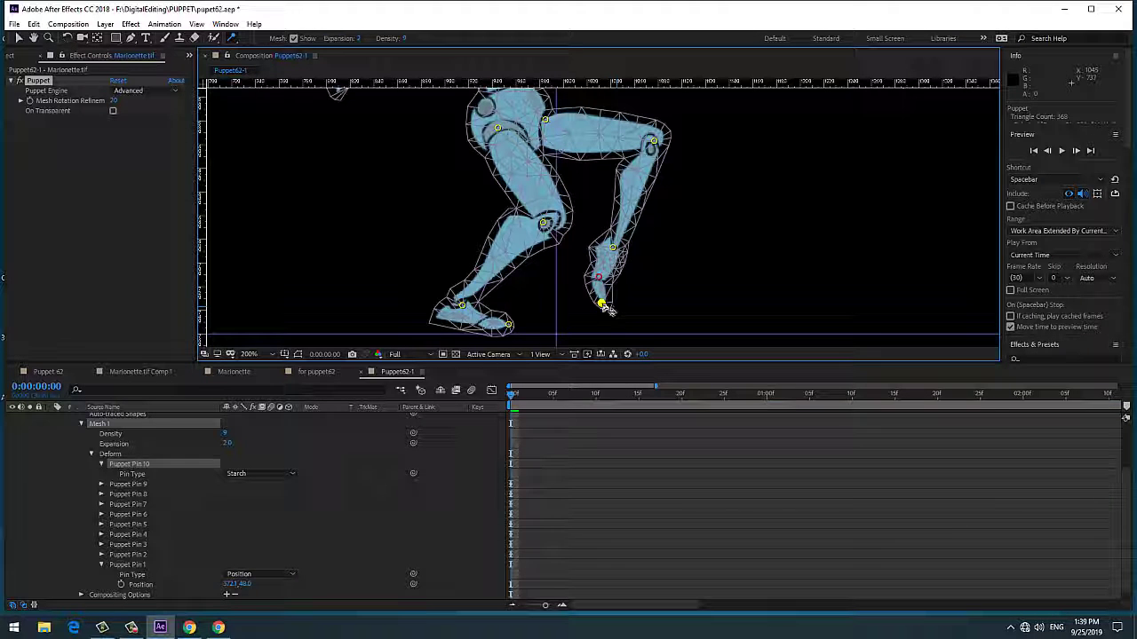
Reposition Puppet Pin 10 slightly forward in the raised foot as a Position pin and return its pin type to Starch.
left_click(255, 475)
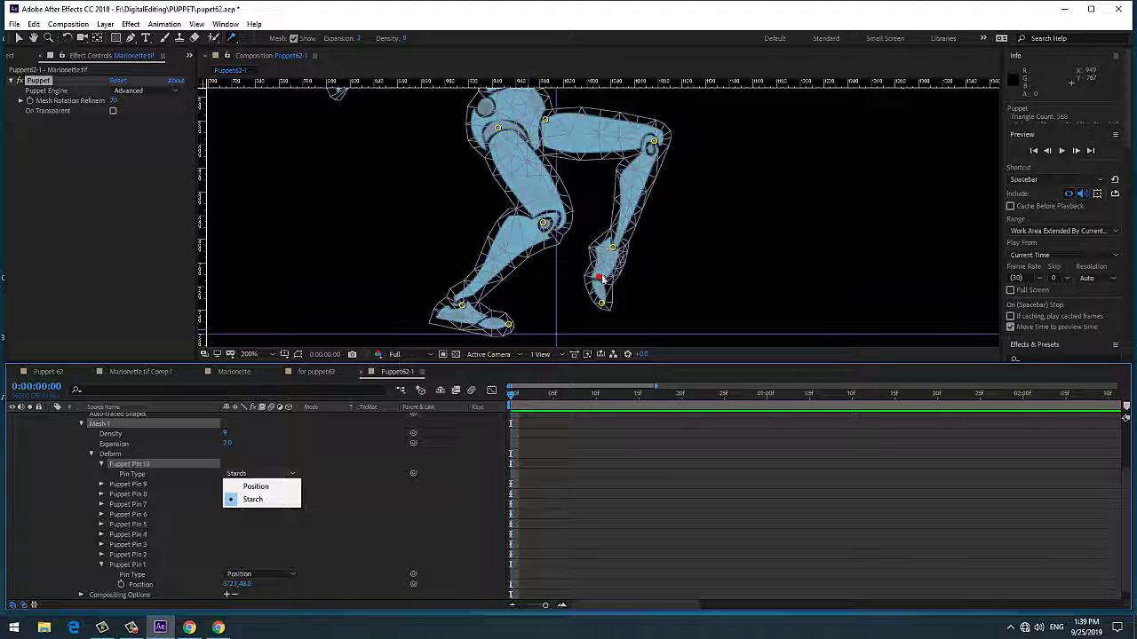
left_click(292, 487)
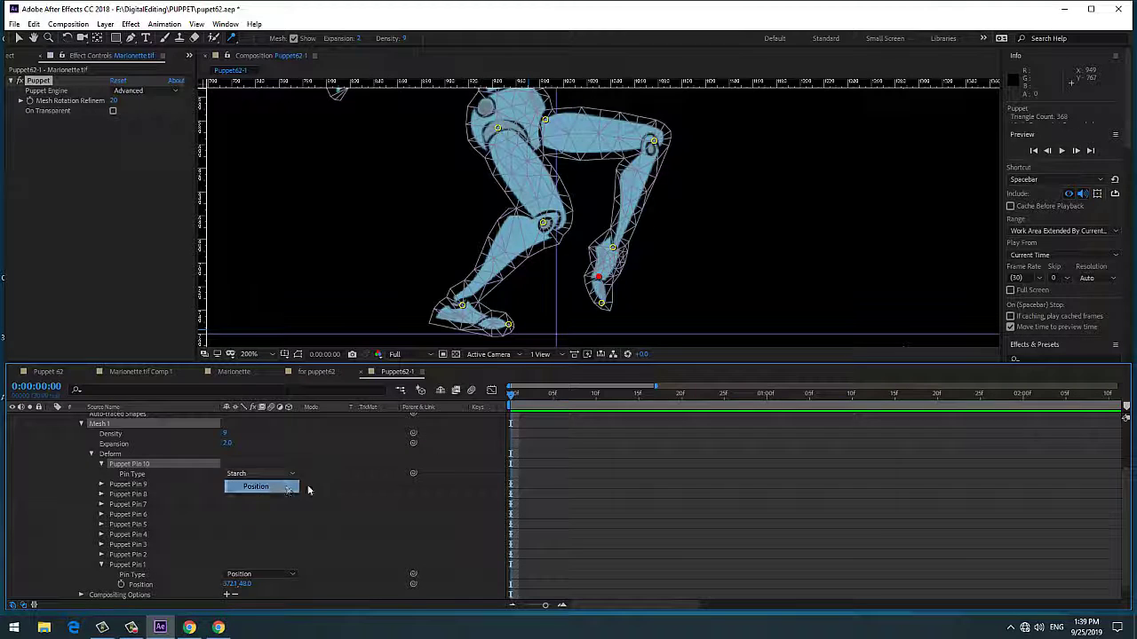
left_click_drag(619, 291, 614, 284)
left_click(266, 474)
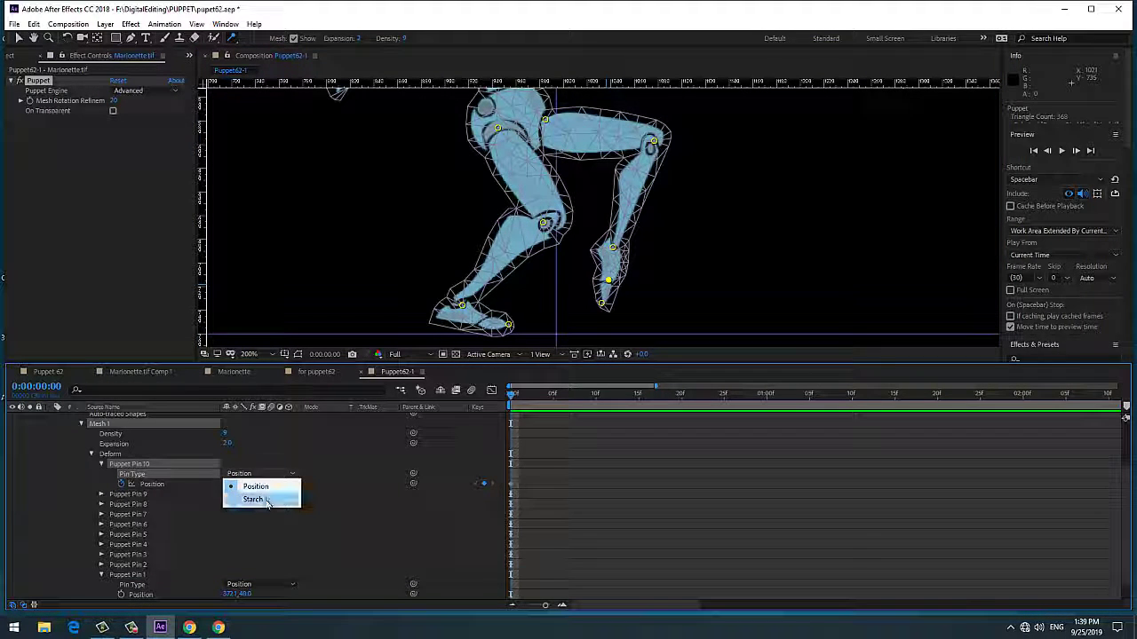
left_click(258, 497)
Swing the raised foot forward with its toe pin, checking the bend around the starch pin, and pull the toe slightly back.
left_click_drag(601, 302, 672, 272)
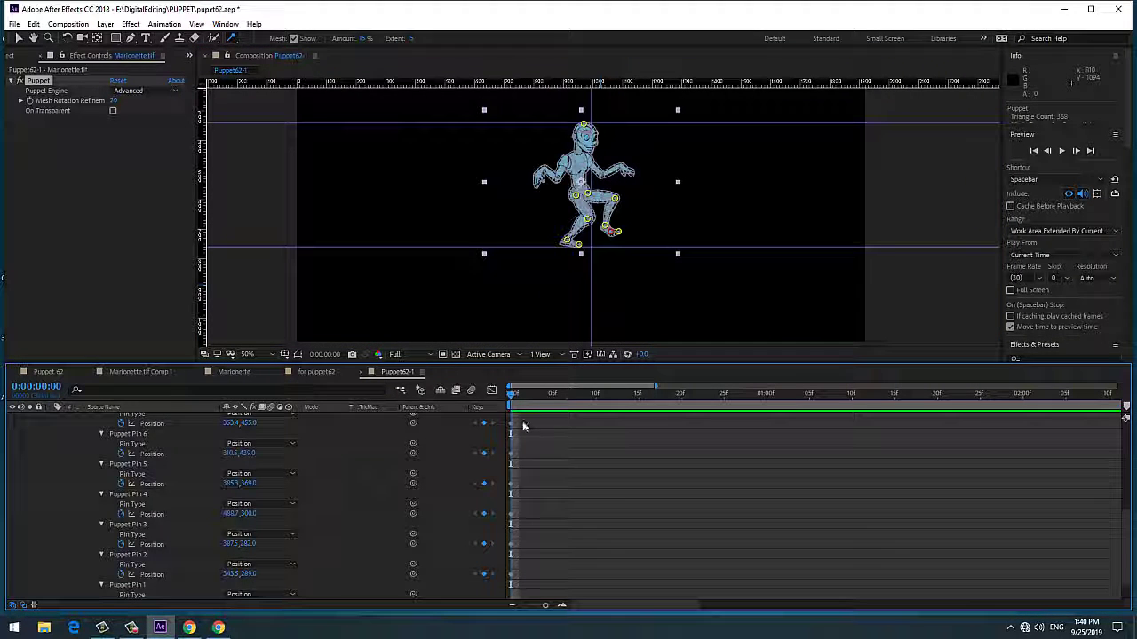
scroll(523, 426, "up", 5)
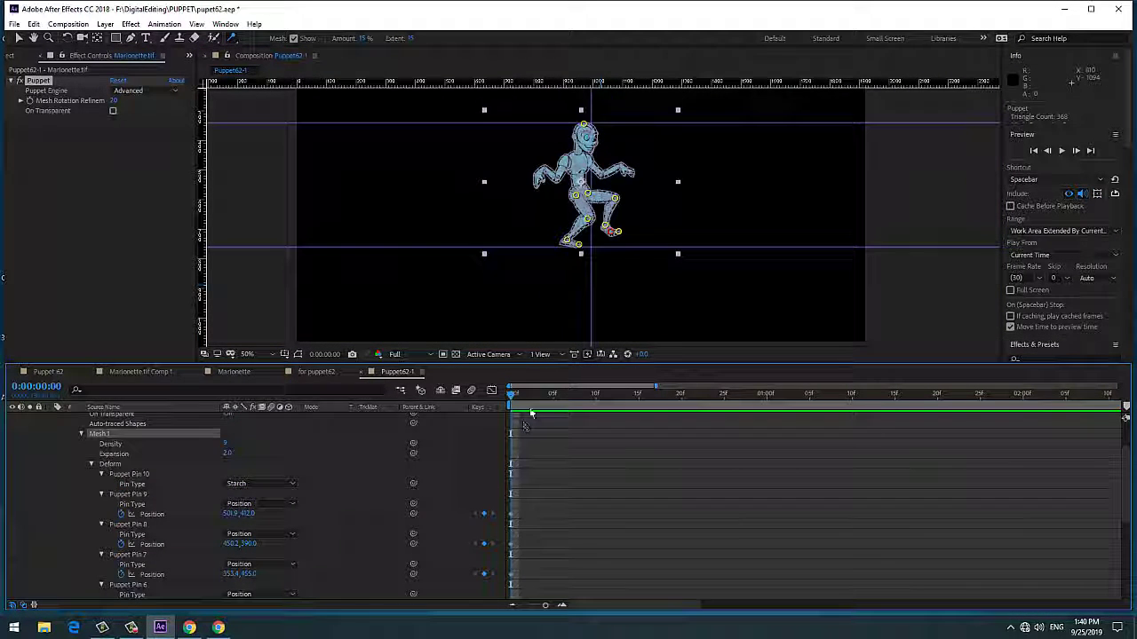
left_click_drag(624, 236, 613, 242)
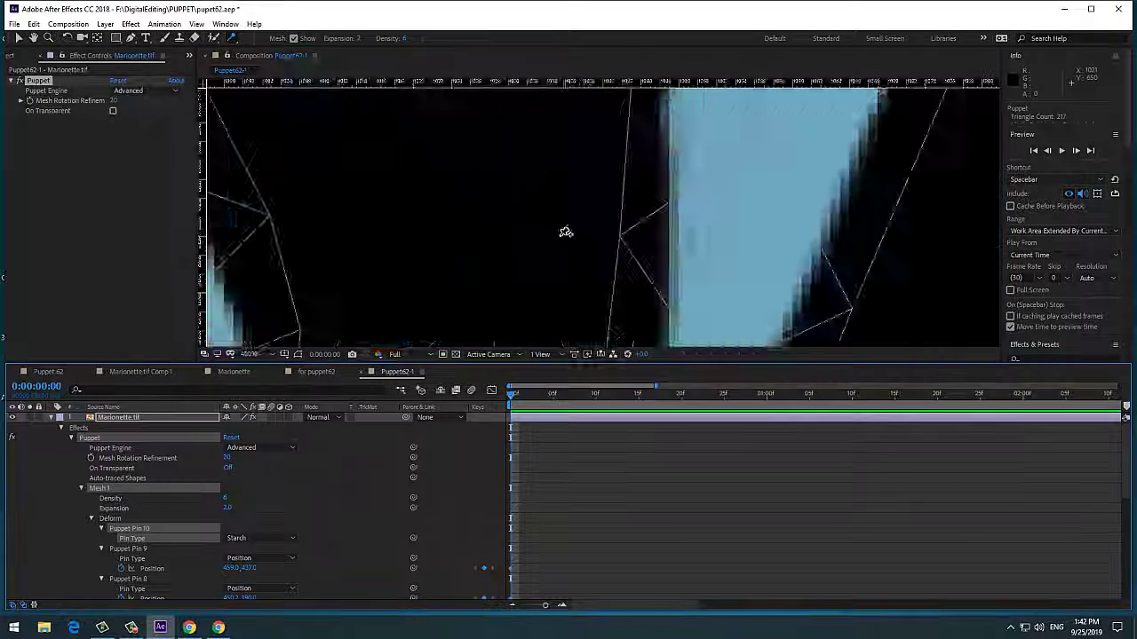
Go to 0:00:00:10 and select the raised leg's knee, ankle, mid-foot and toe pins together.
left_click_drag(647, 162, 646, 164)
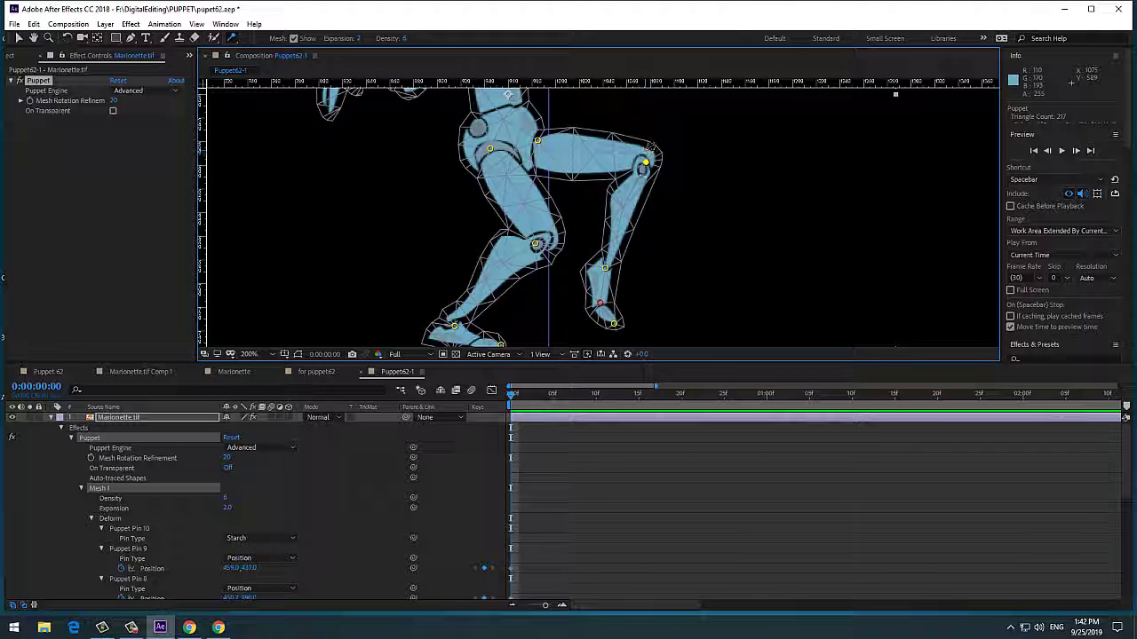
left_click_drag(513, 399, 597, 408)
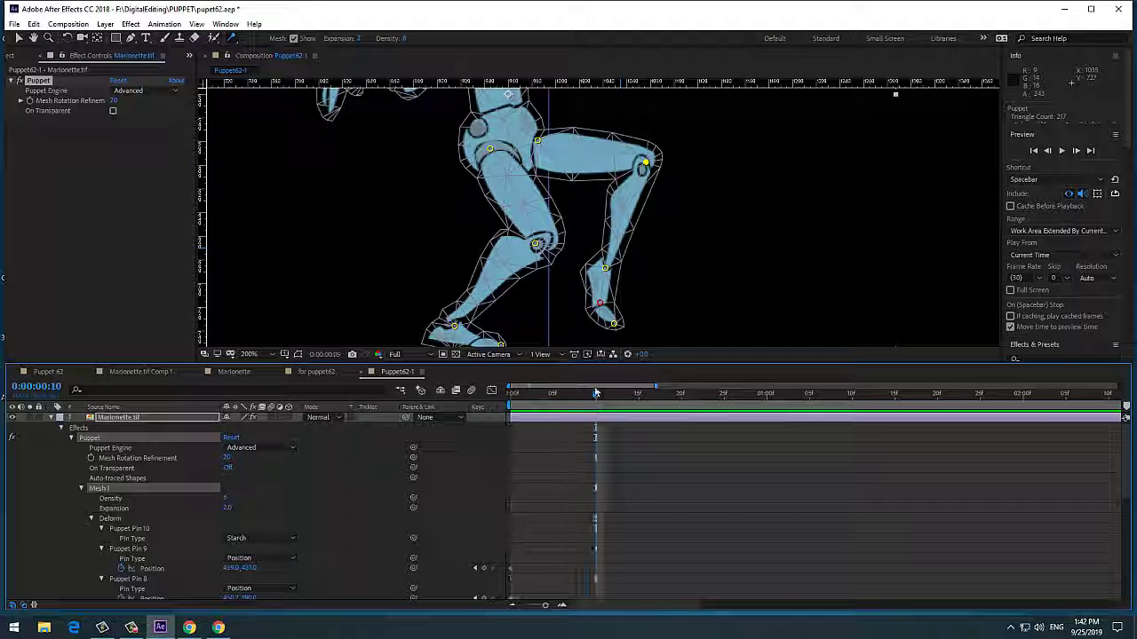
scroll(761, 157, "down", 1)
scroll(761, 158, "down", 1)
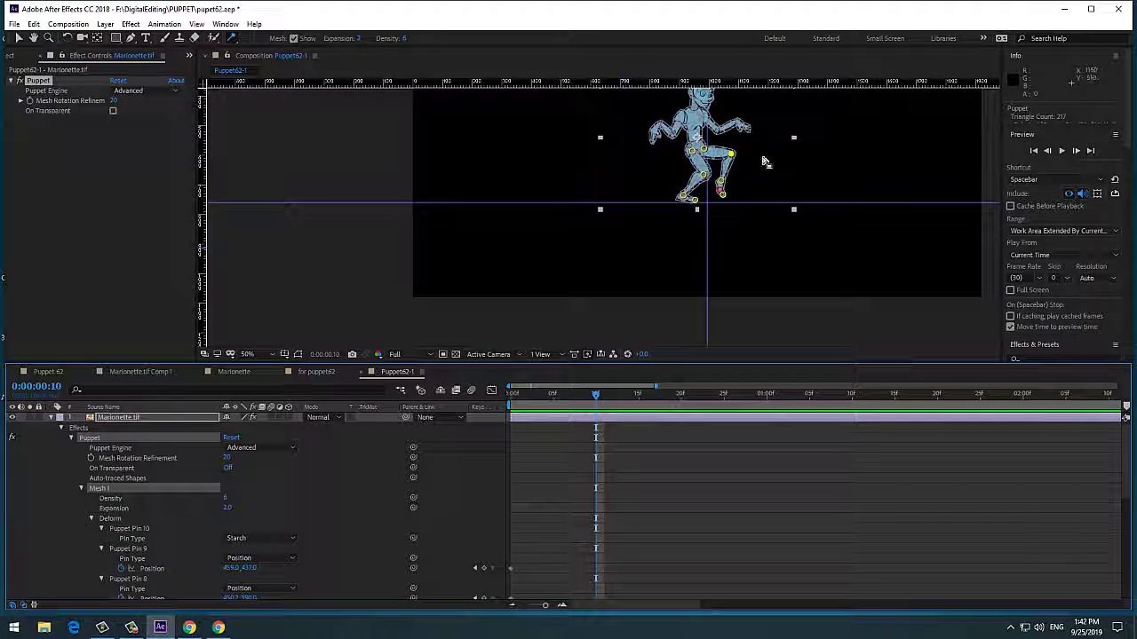
key("space")
left_click_drag(744, 143, 642, 211)
scroll(642, 211, "up", 2)
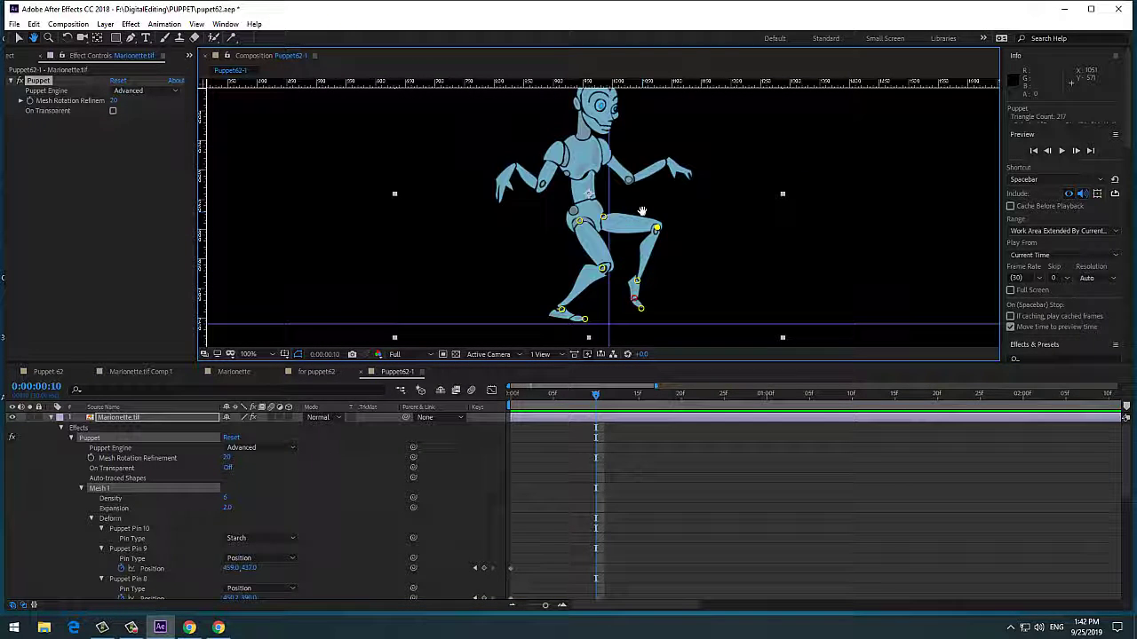
key("ctrl+p")
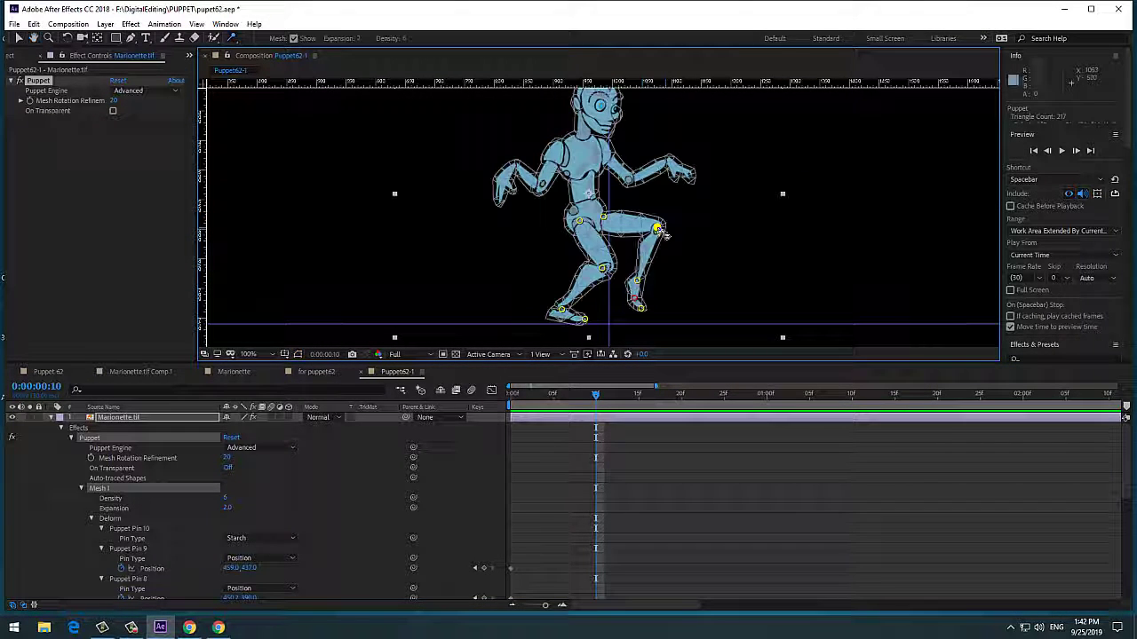
left_click(638, 283)
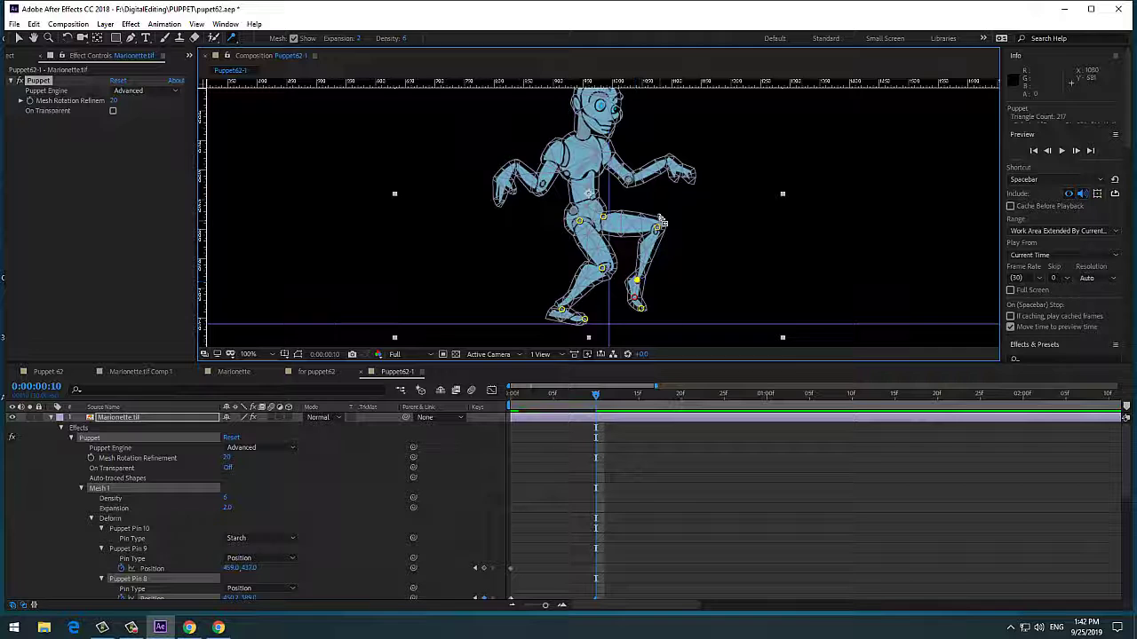
left_click_drag(650, 211, 627, 198)
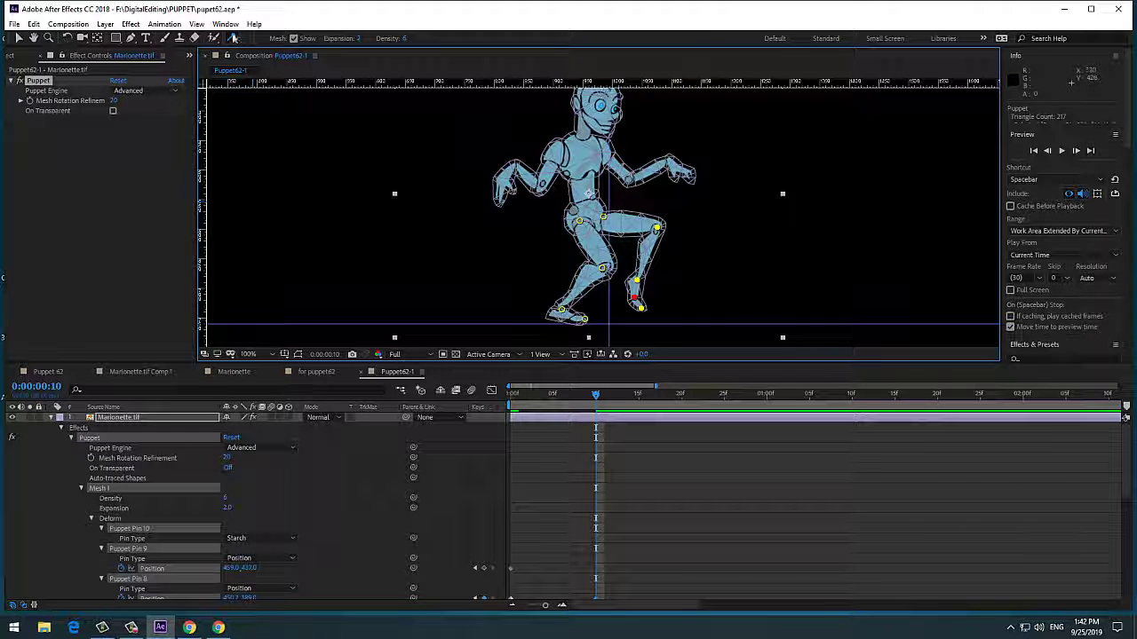
Nudge the raised leg's hip pin, Puppet Pin 3, slightly at 0:00:00:10 using the Selection tool.
left_click(234, 38)
left_click(279, 41)
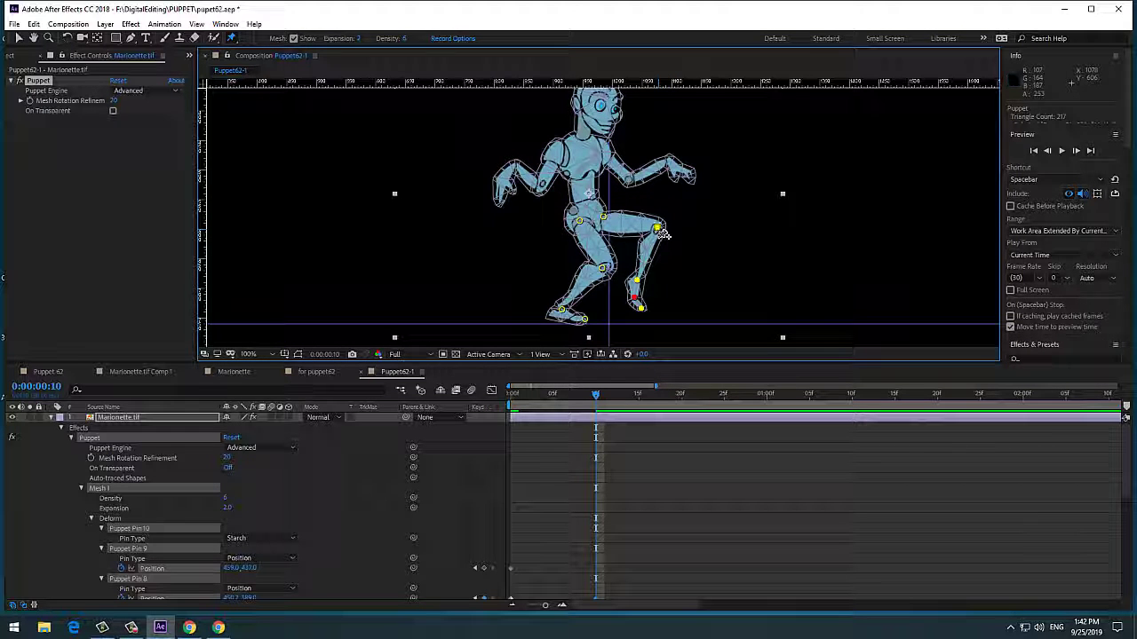
left_click(18, 39)
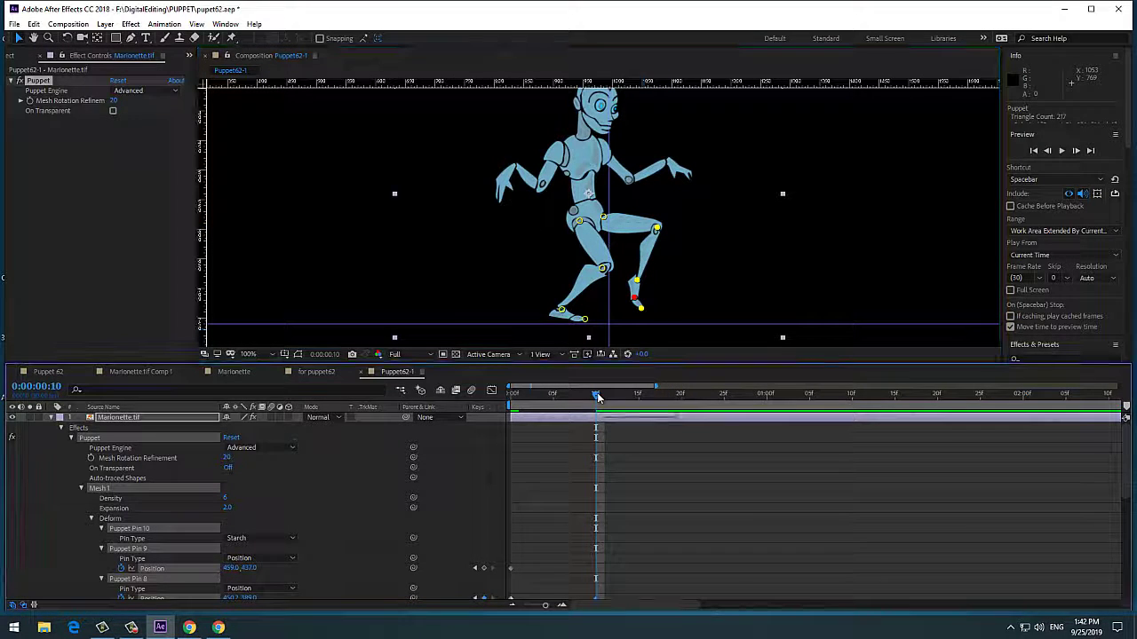
scroll(612, 481, "down", 3)
scroll(612, 481, "down", 2)
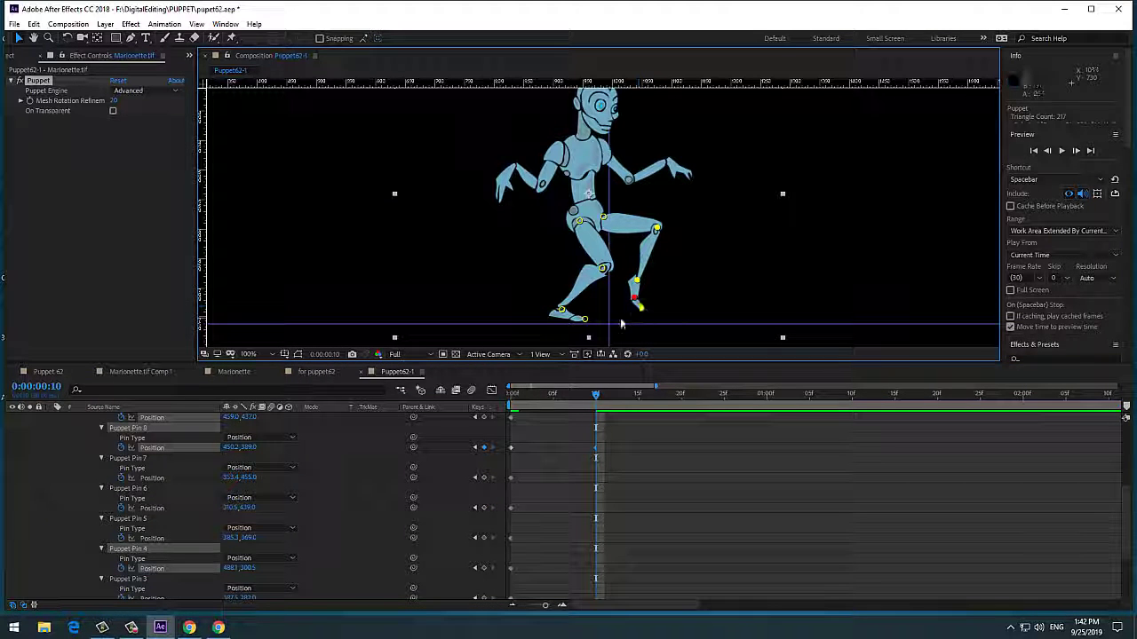
scroll(661, 262, "up", 3)
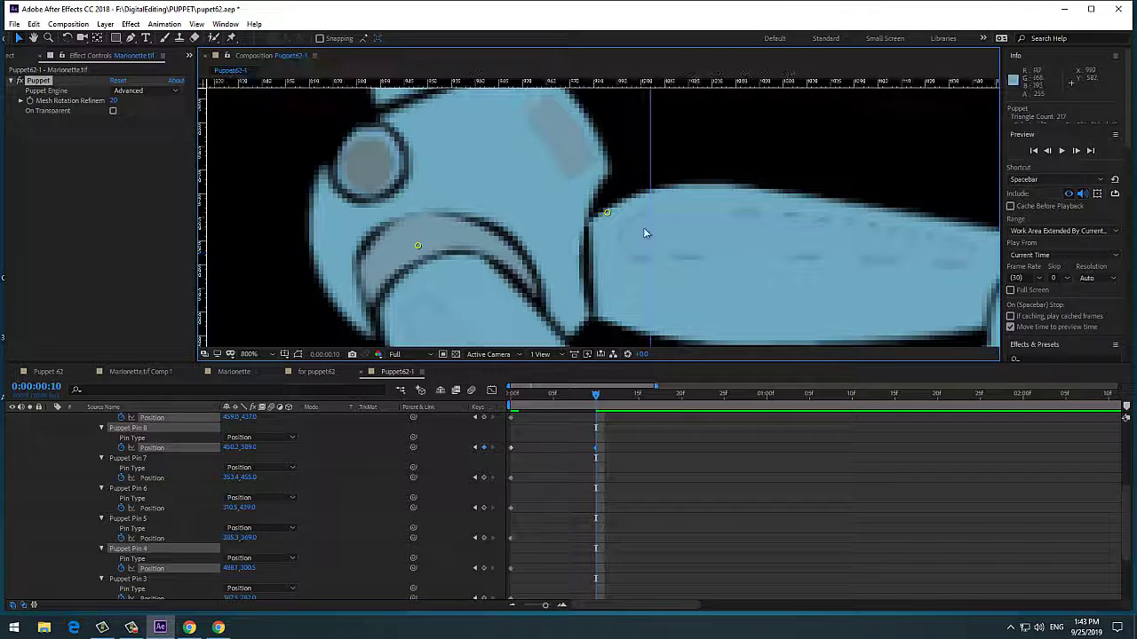
scroll(643, 227, "down", 2)
left_click_drag(604, 216, 606, 214)
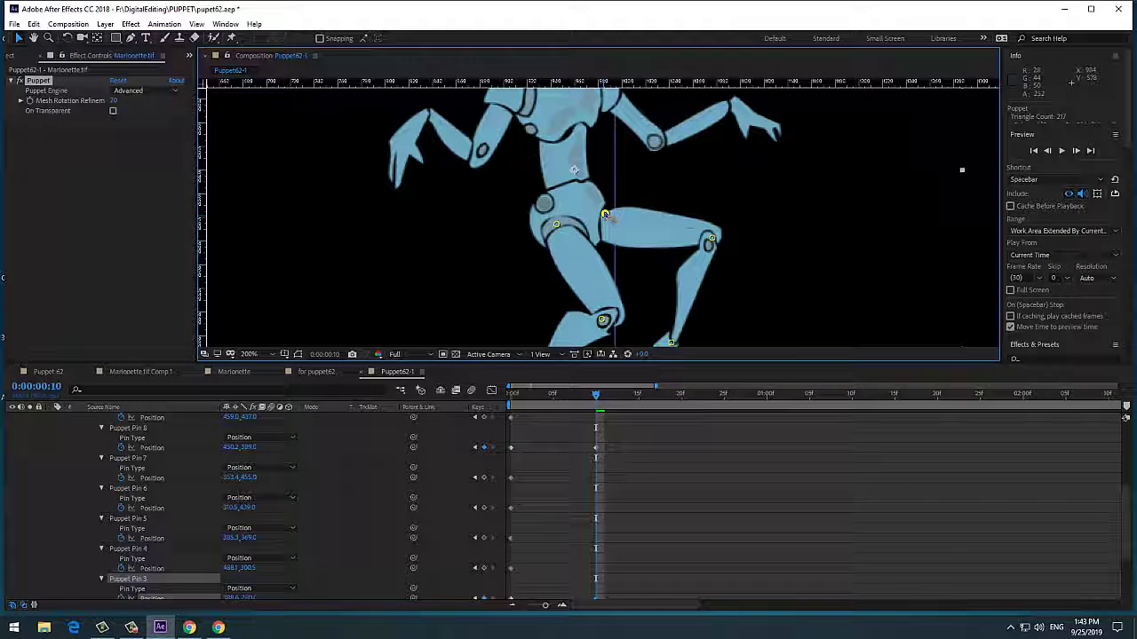
scroll(695, 279, "down", 2)
left_click_drag(646, 278, 639, 253)
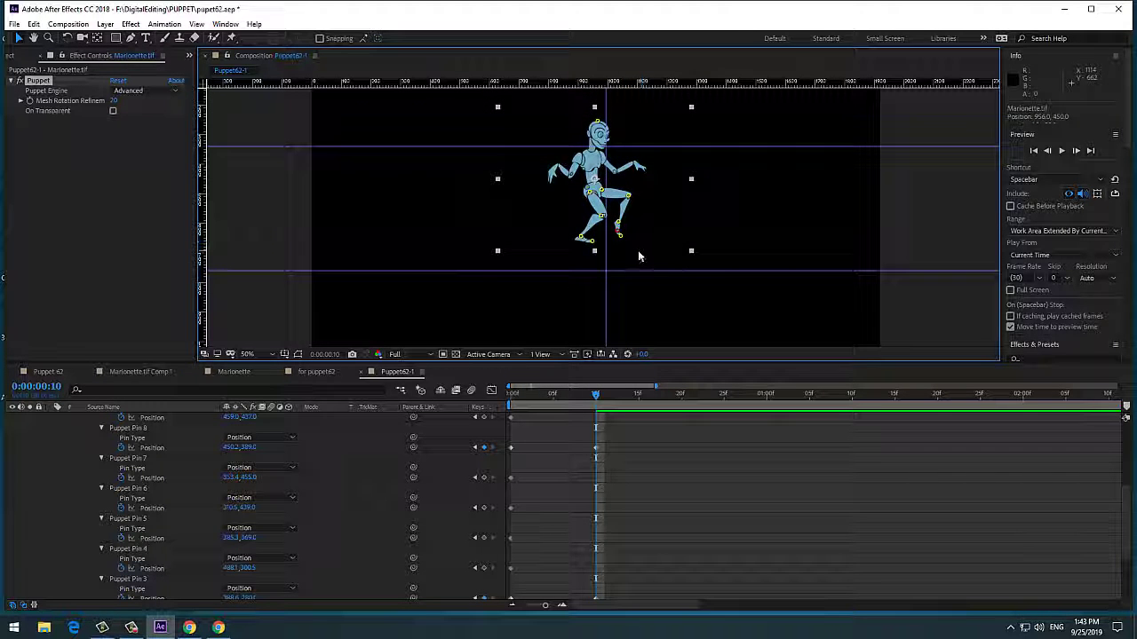
key("ctrl+z")
Select the raised leg's knee, ankle, toe and mid-foot pins with the Puppet Pin tool and shift them slightly forward together.
left_click(231, 37)
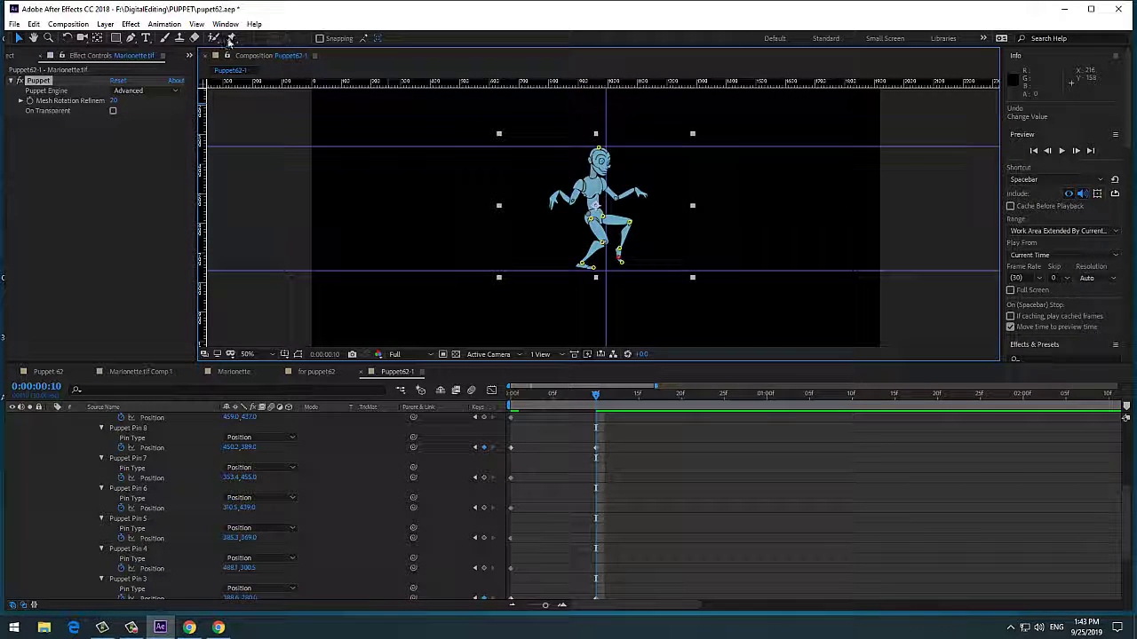
left_click(636, 230)
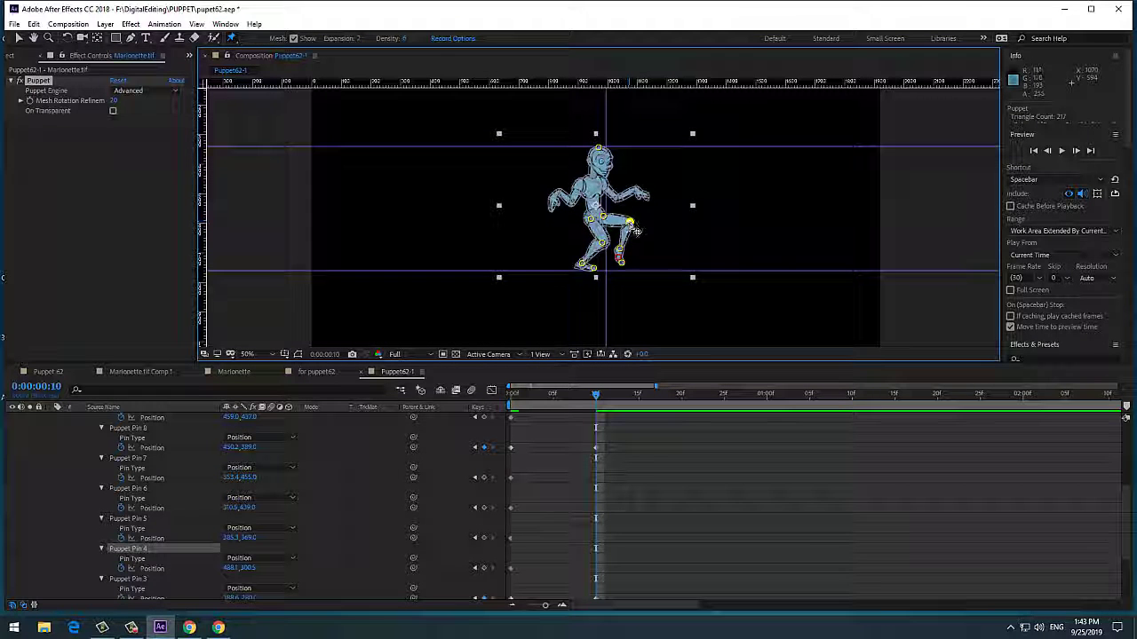
scroll(632, 228, "up", 2)
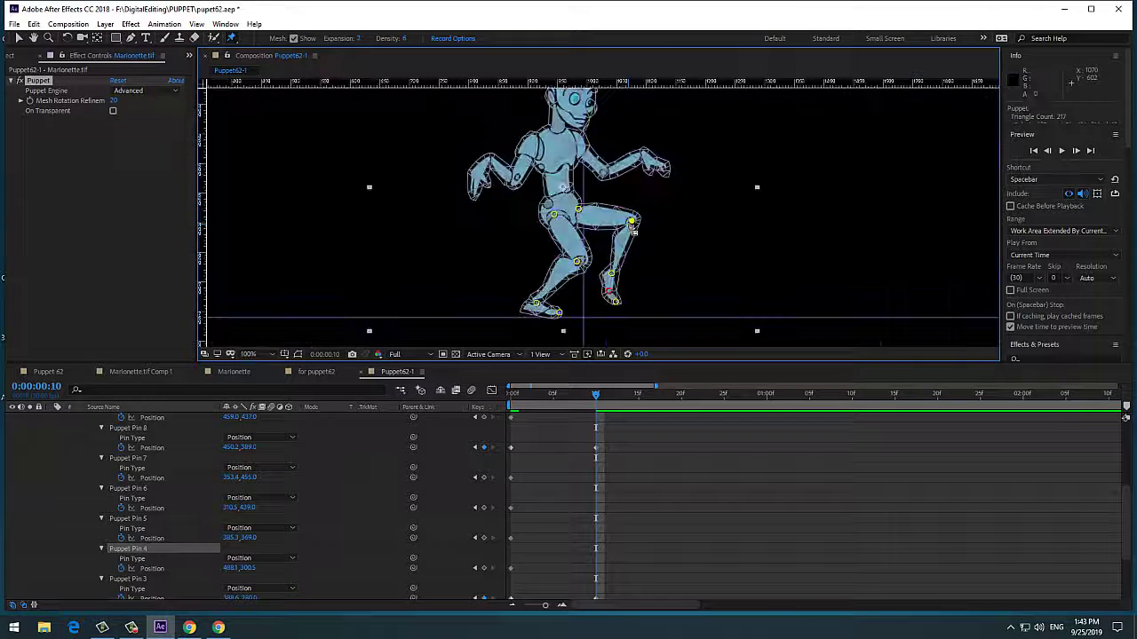
left_click(611, 274, "shift")
left_click(614, 302, "shift")
left_click(609, 291, "shift")
mouse_move(611, 274)
left_mouse_down()
mouse_move(596, 305)
mouse_move(608, 307)
mouse_move(621, 280)
left_mouse_up()
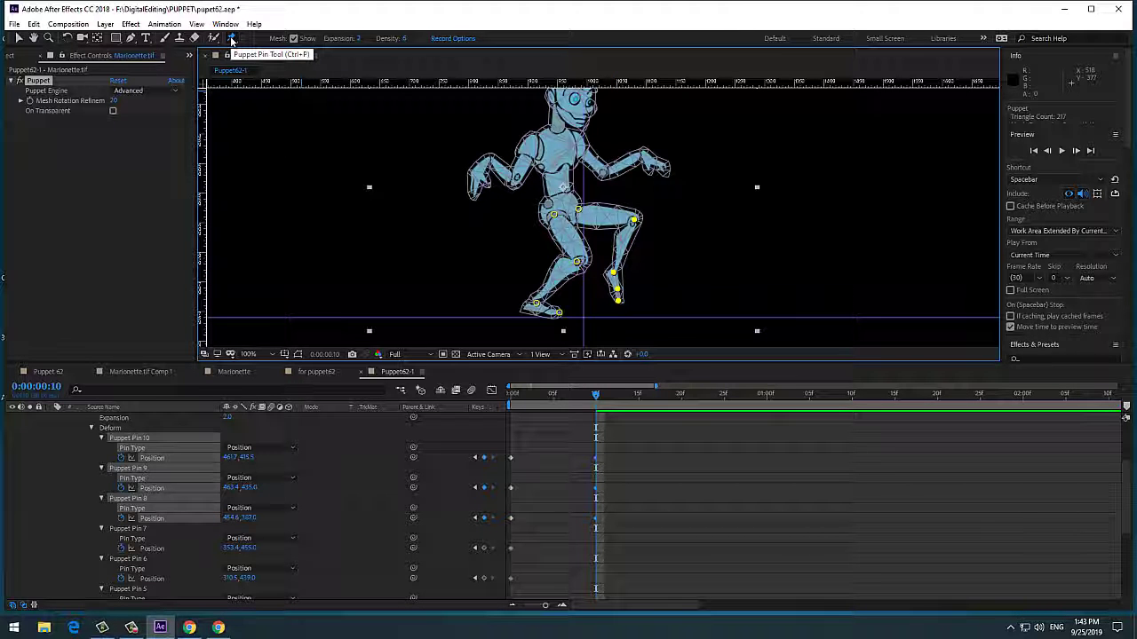
left_click(233, 39)
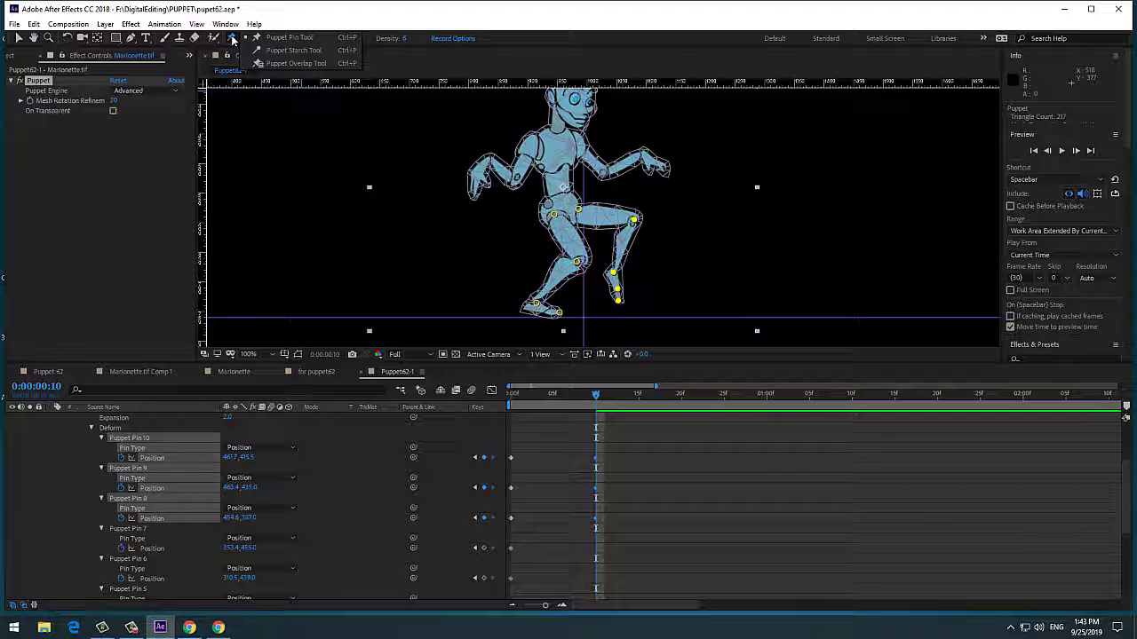
left_click(227, 24)
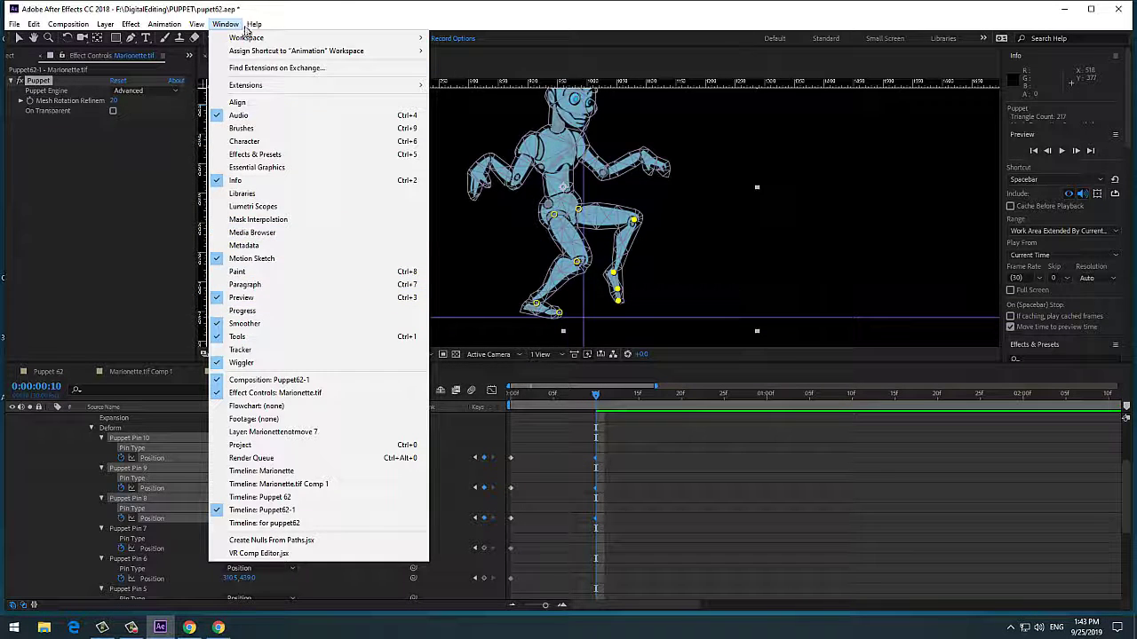
left_click(414, 75)
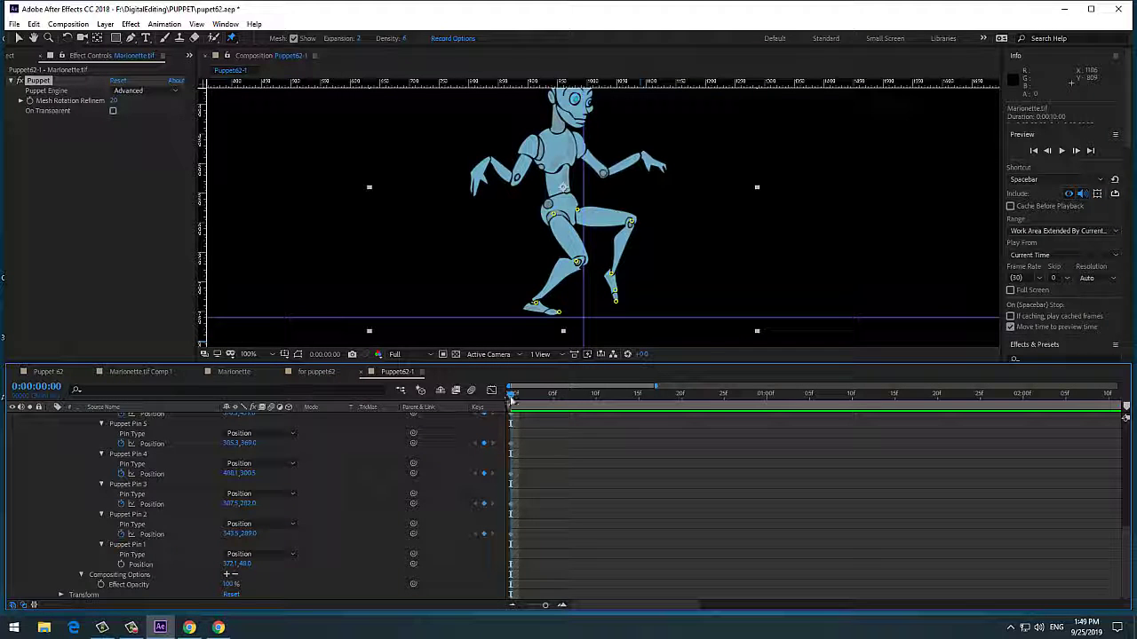
Go to 0:00:00:10, try moving the raised foot's ankle pin downward by itself, and undo that move.
left_click_drag(512, 402, 595, 401)
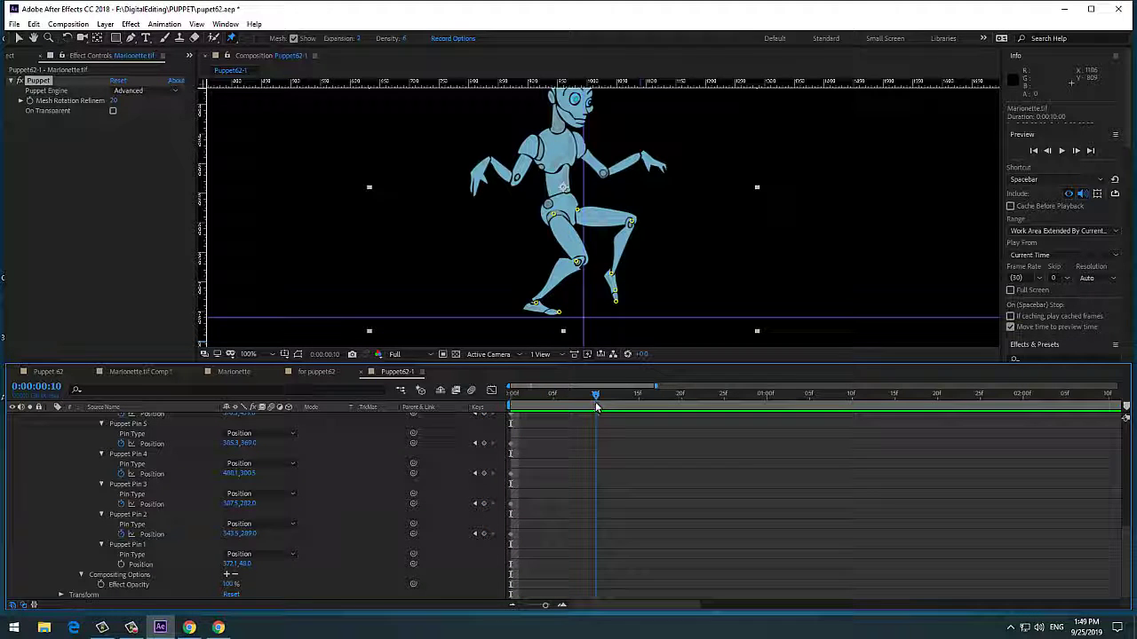
left_click(611, 274)
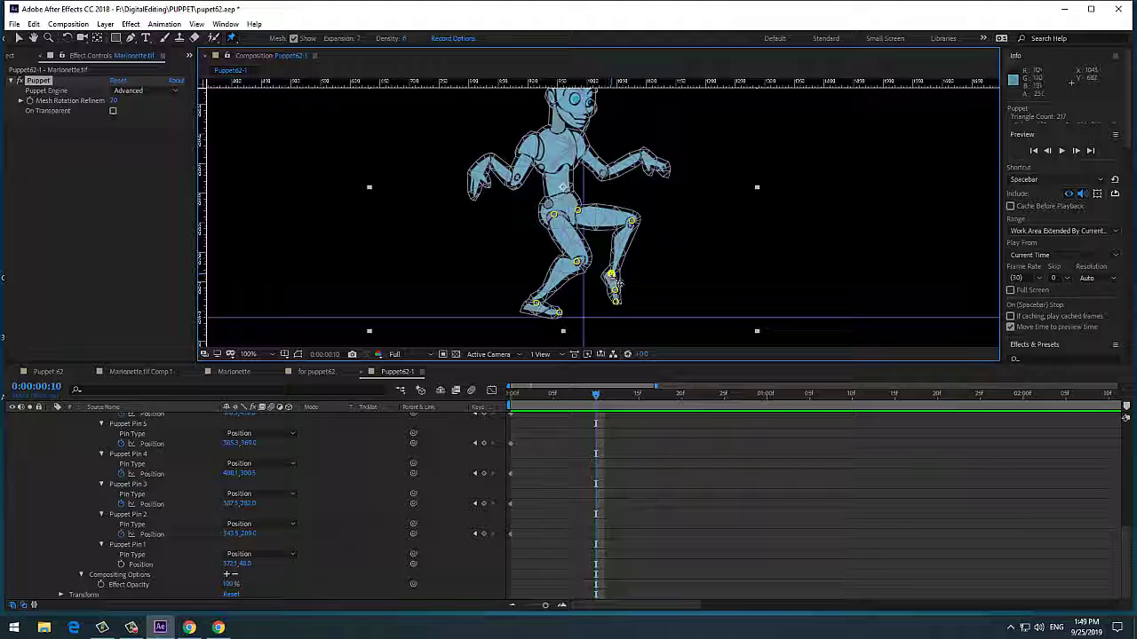
left_click_drag(612, 275, 604, 302)
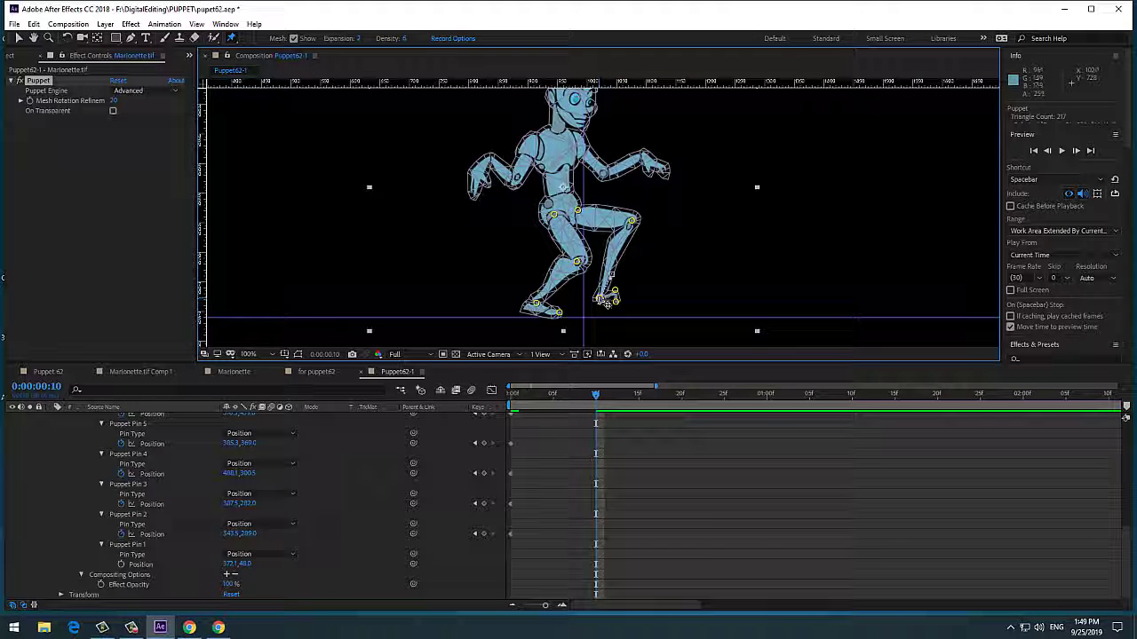
key("ctrl+z")
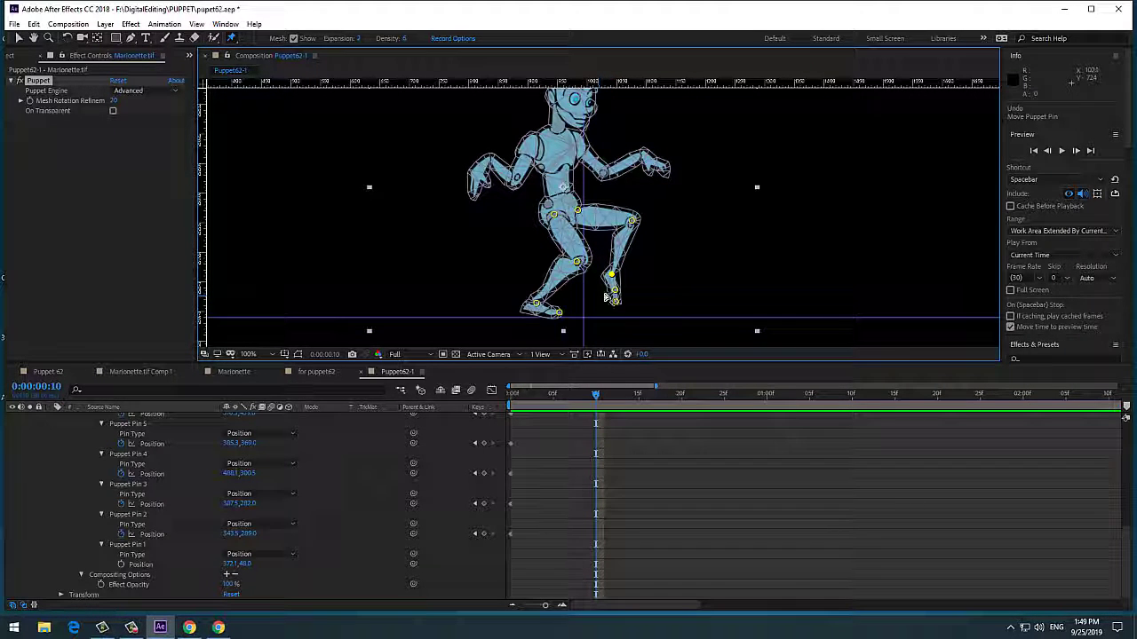
Lower the raised leg by moving its knee, ankle, mid-foot and toe pins down and slightly back together.
left_click(630, 221)
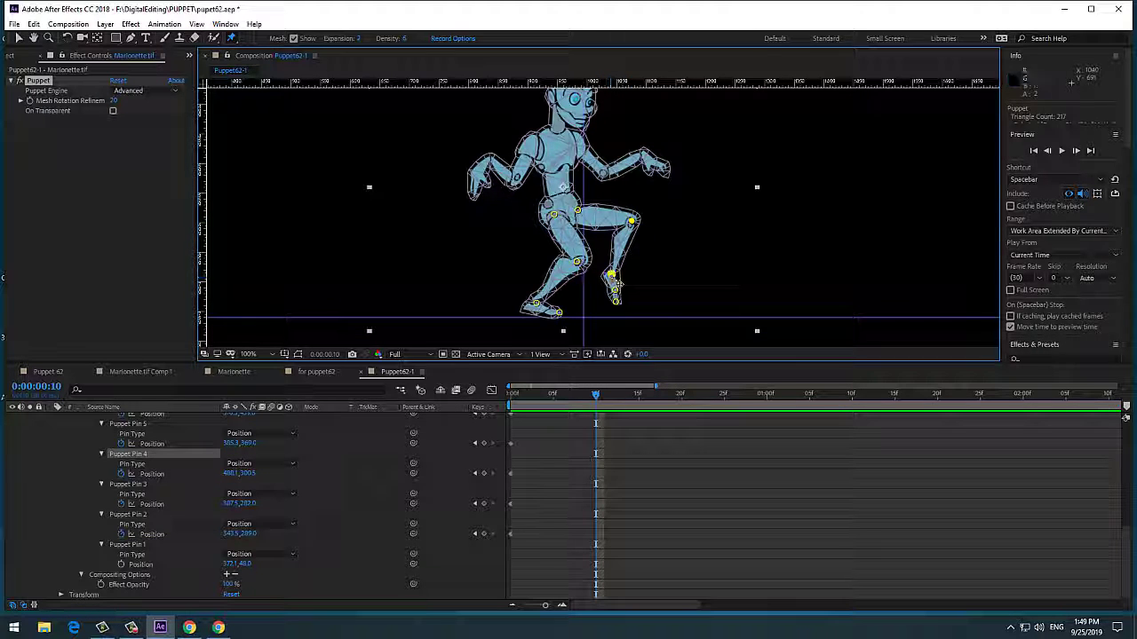
left_click_drag(624, 308, 603, 319)
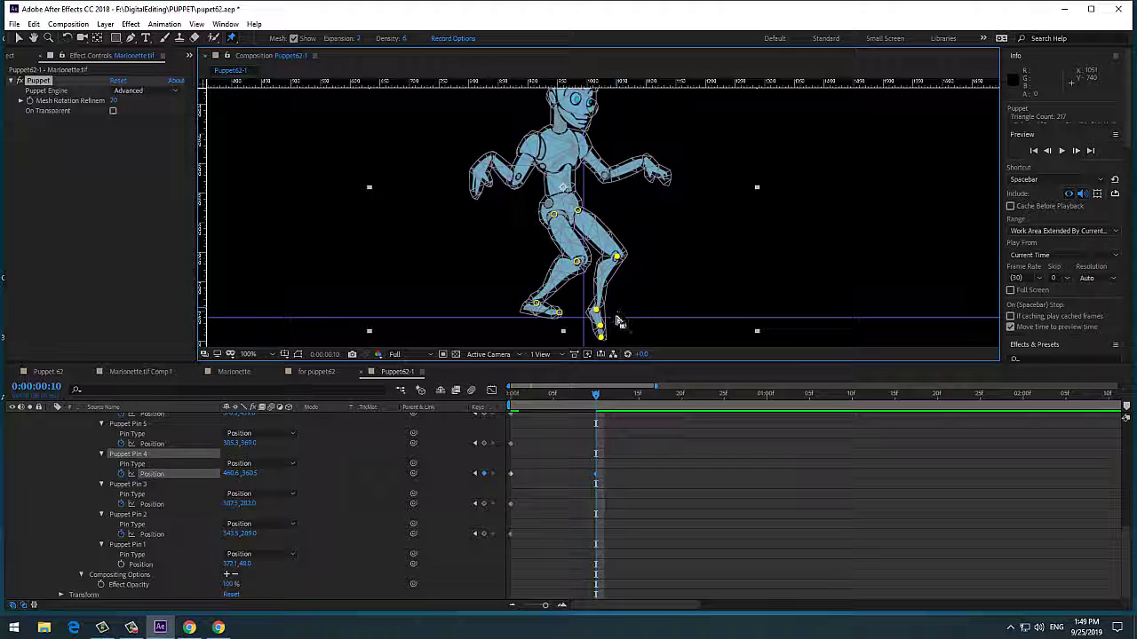
left_click(620, 336)
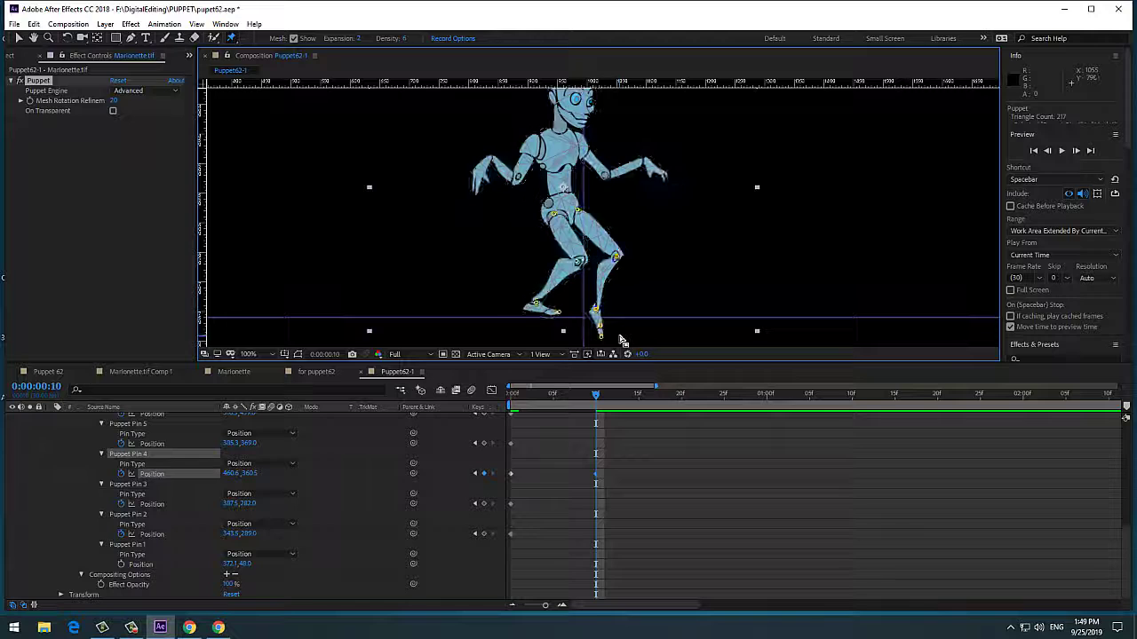
Lay the lowered foot flat by swinging its mid-foot and toe pins forward and up around the ankle.
left_click(601, 326)
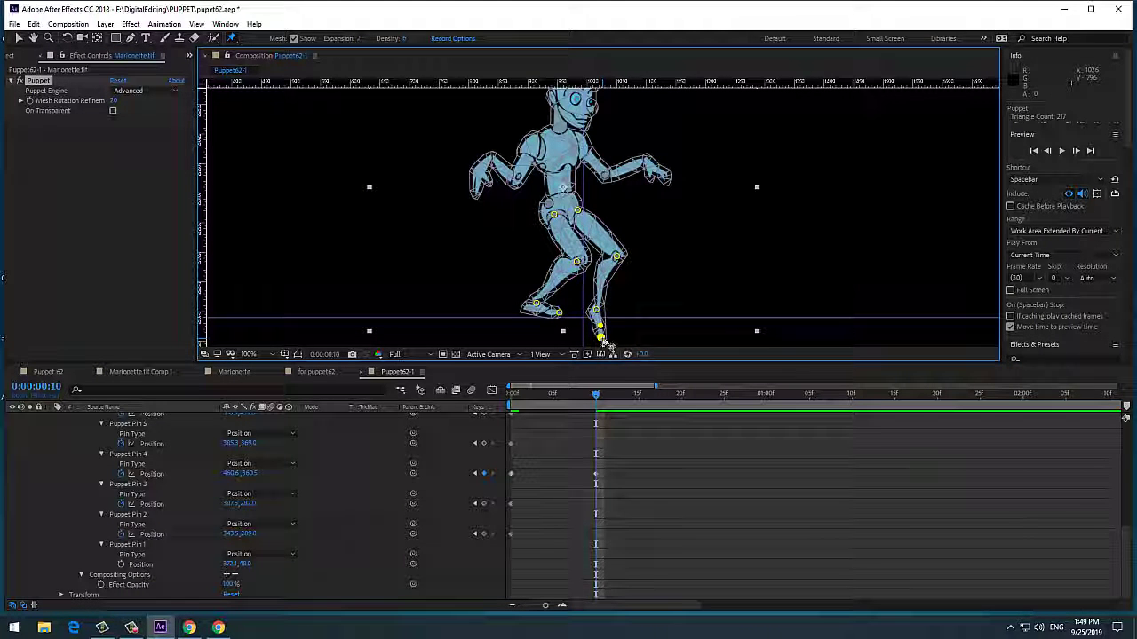
left_click_drag(603, 340, 628, 319)
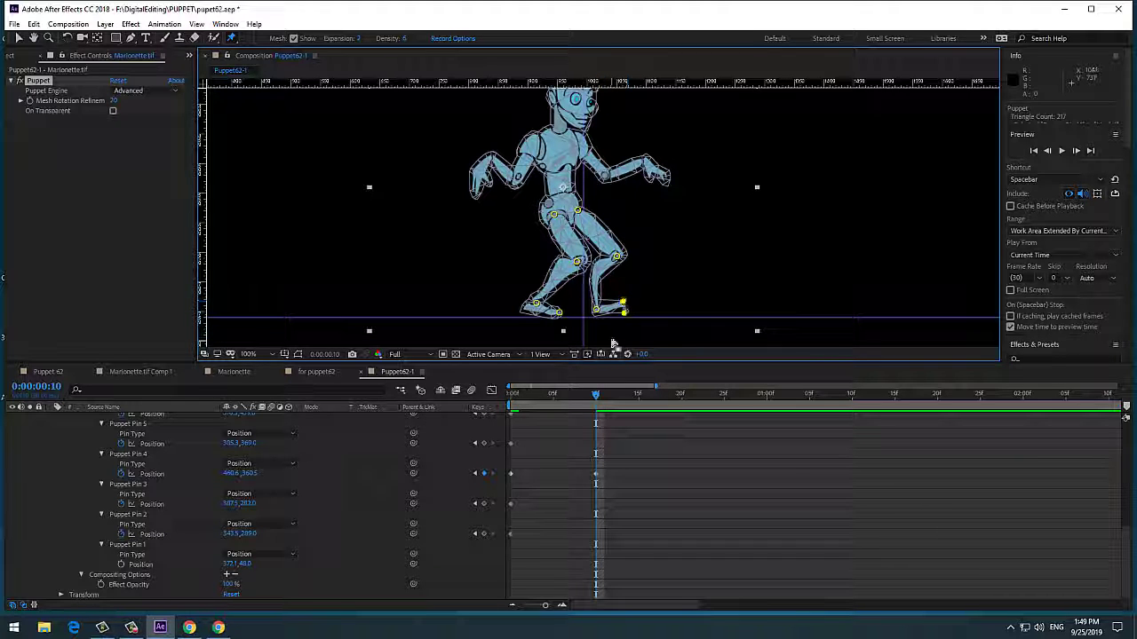
left_click_drag(629, 311, 619, 315)
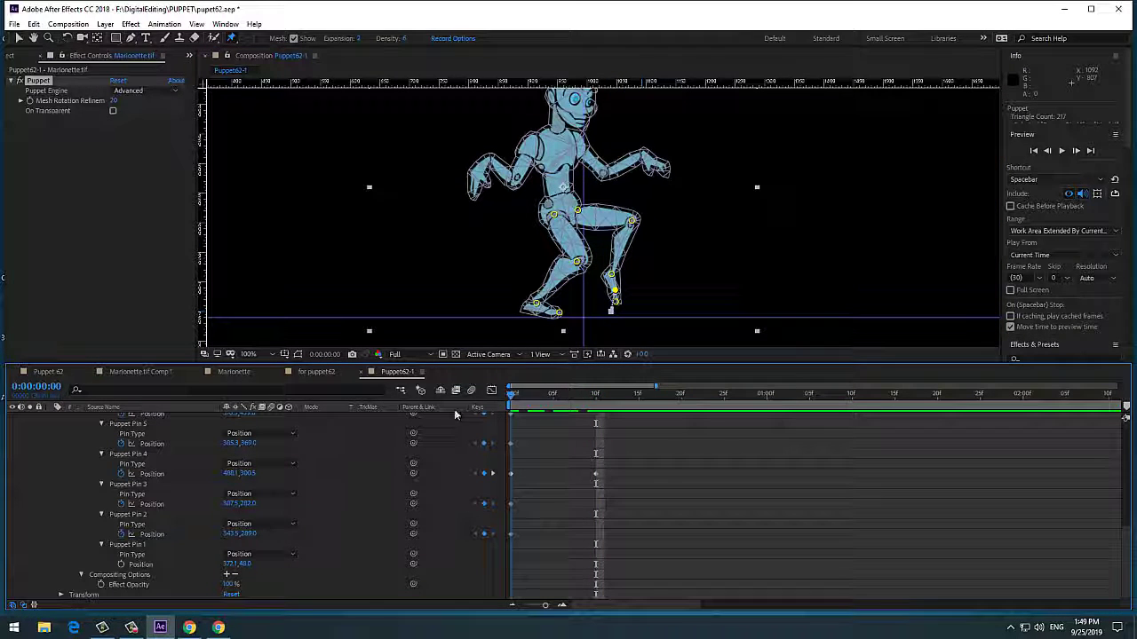
Check the motion from the first frame to 0:00:00:10 and shift the lowered leg's knee pin slightly back and up.
key("Home")
left_click_drag(533, 415, 593, 434)
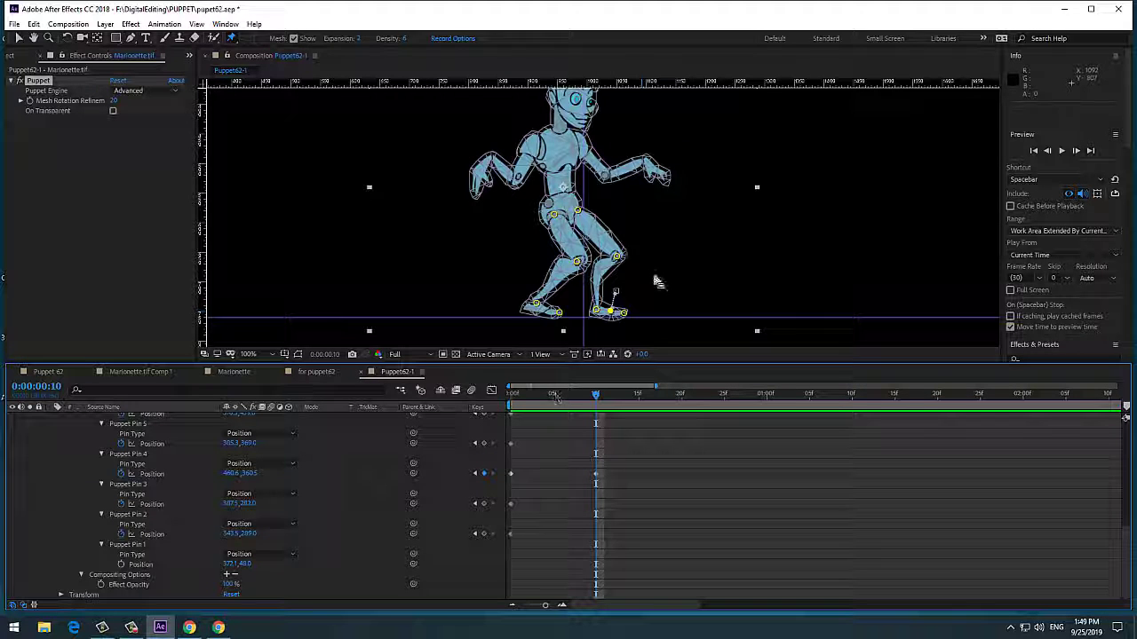
left_click(622, 260)
left_click_drag(624, 264, 611, 256)
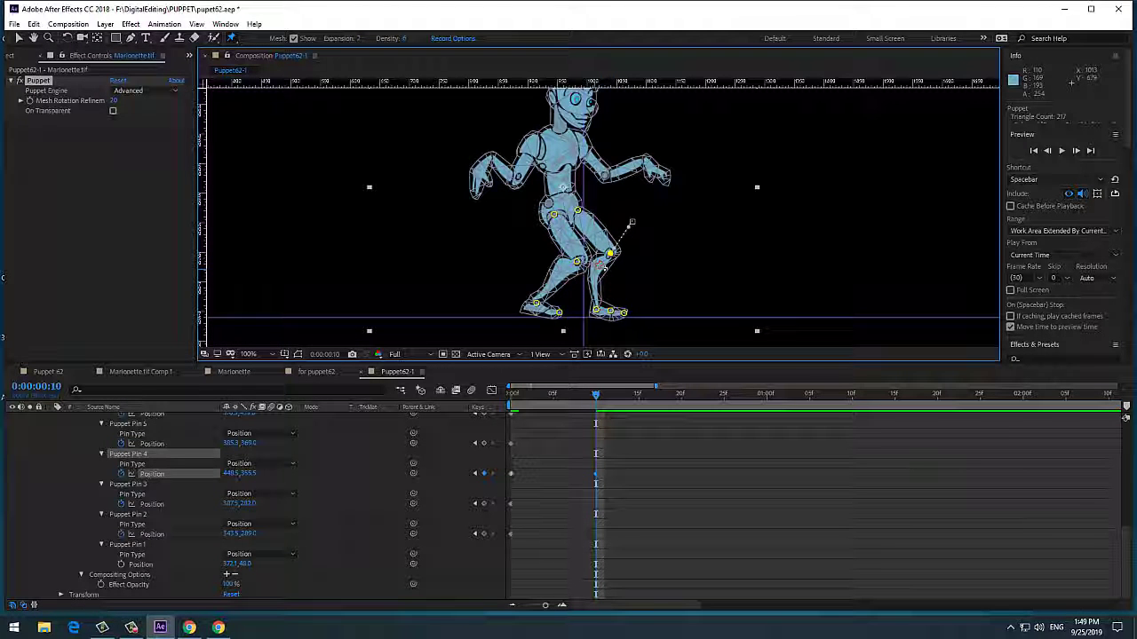
Add a Puppet pin on the lowered leg's shin at 0:00:00:10 and nudge it slightly forward and down.
left_click(597, 273)
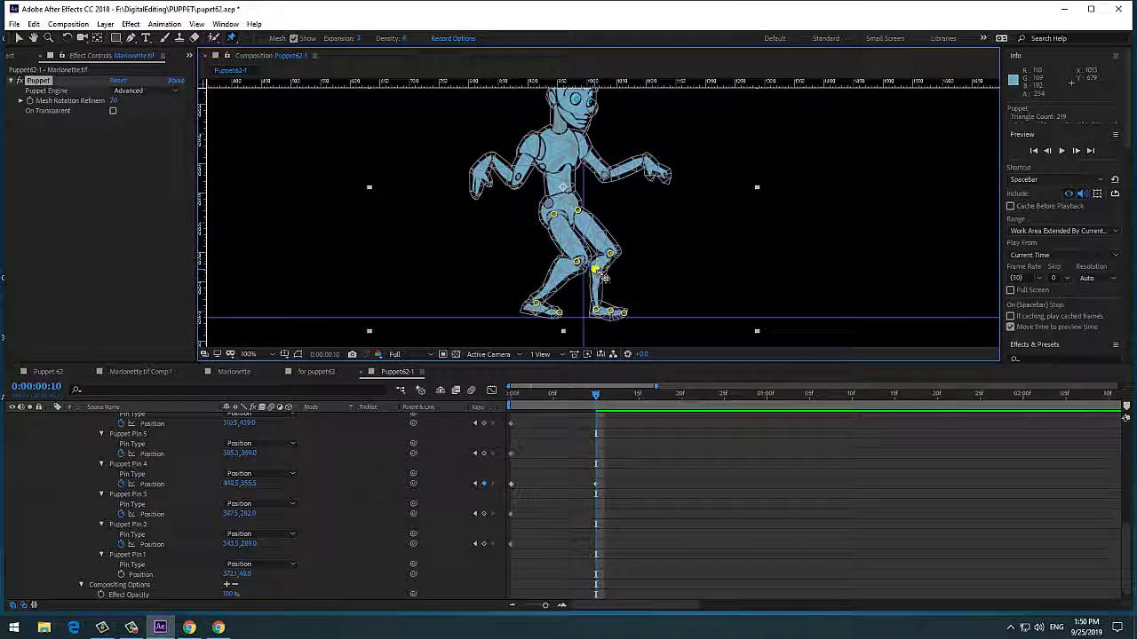
left_click_drag(603, 280, 607, 284)
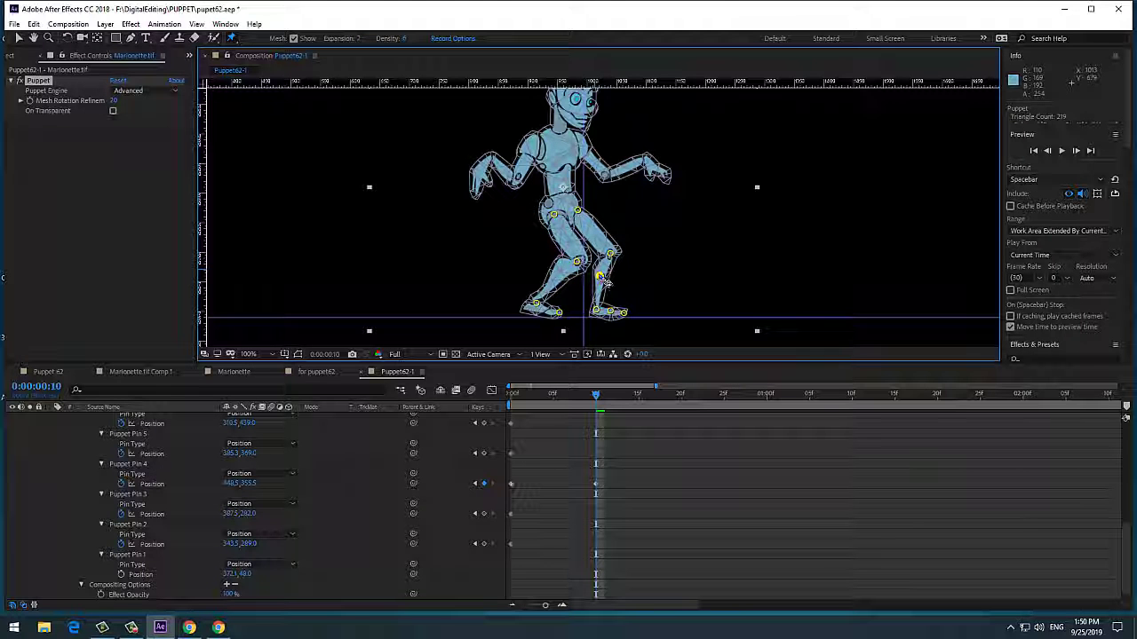
scroll(519, 529, "up", 4)
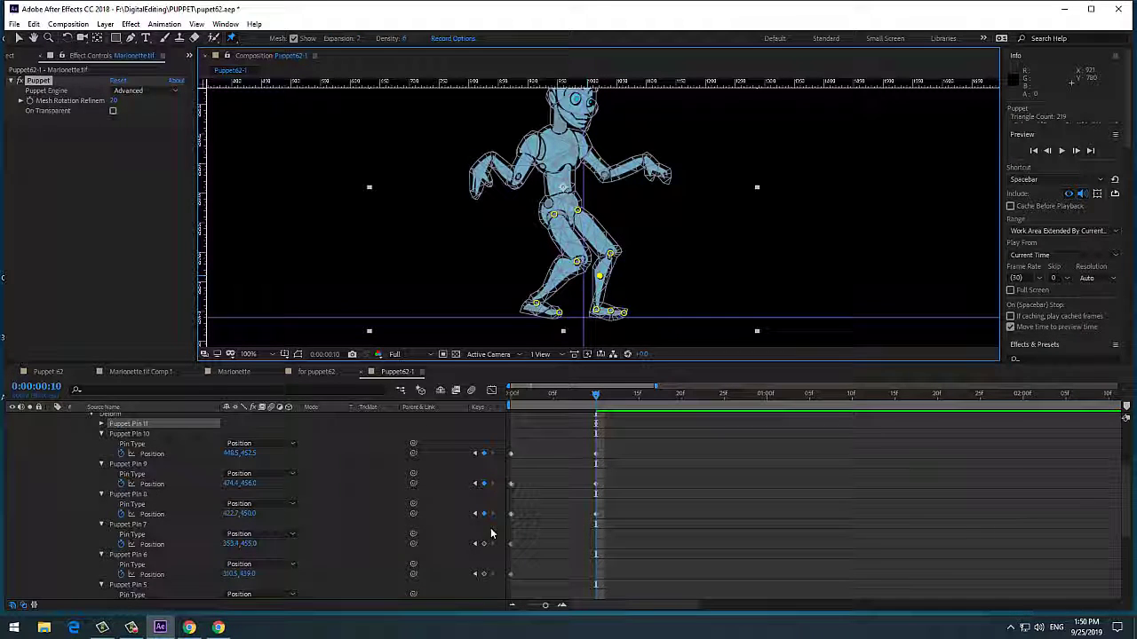
scroll(491, 533, "up", 3)
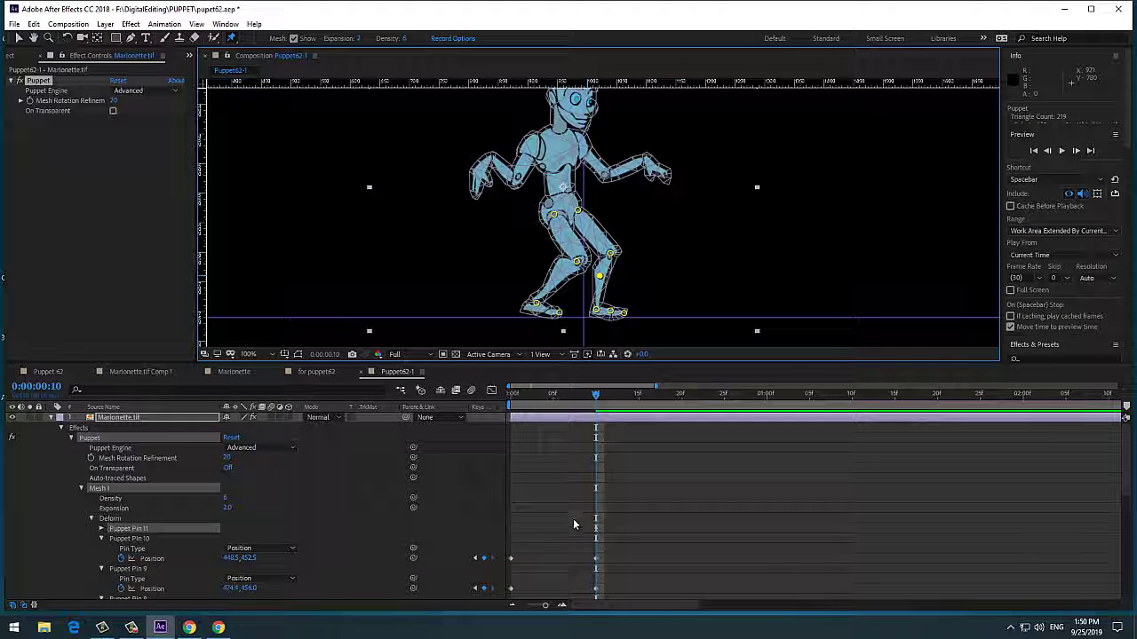
Go to 0:00:00:00 and move the new shin pin up and forward into line between the raised leg's knee and ankle.
mouse_move(595, 395)
left_mouse_down()
mouse_move(494, 411)
mouse_move(595, 413)
left_mouse_up()
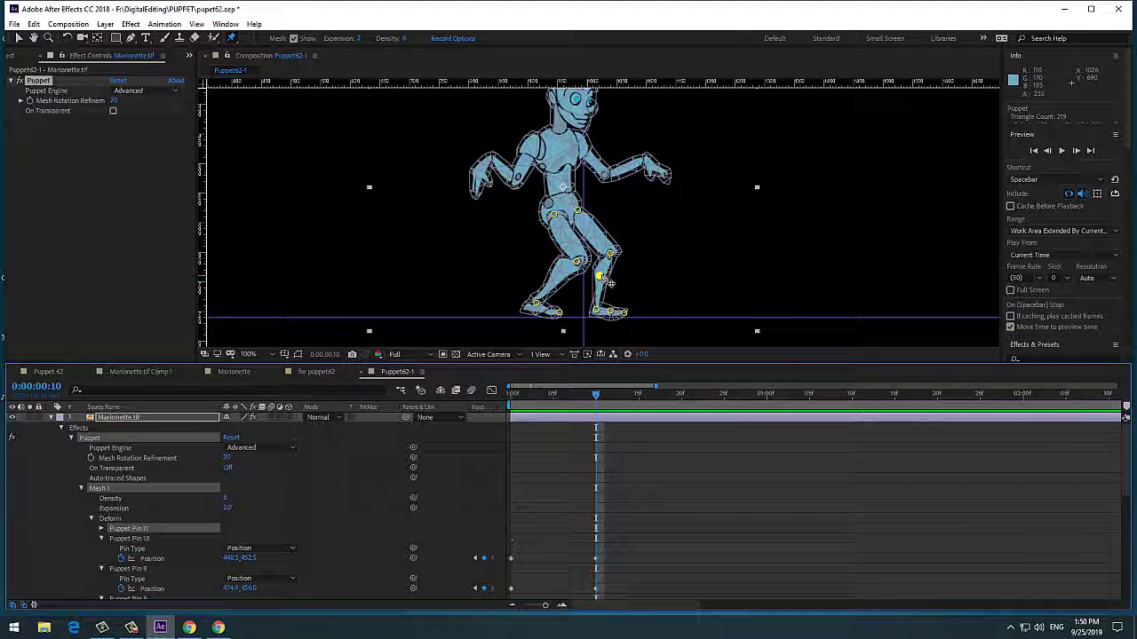
left_click_drag(597, 401, 473, 418)
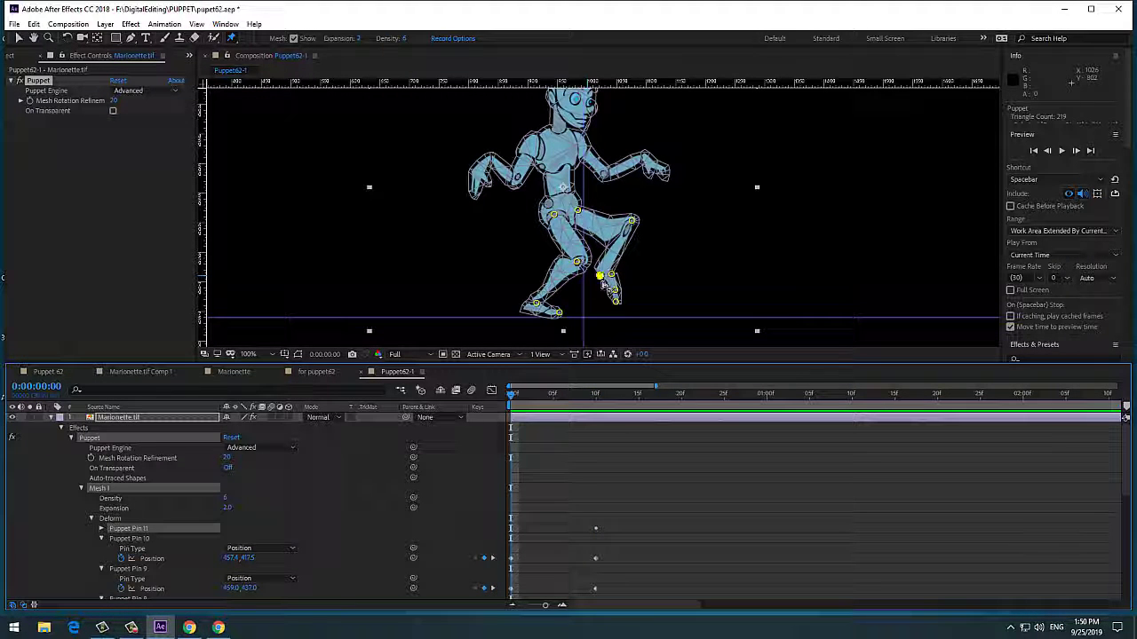
left_click_drag(601, 280, 624, 258)
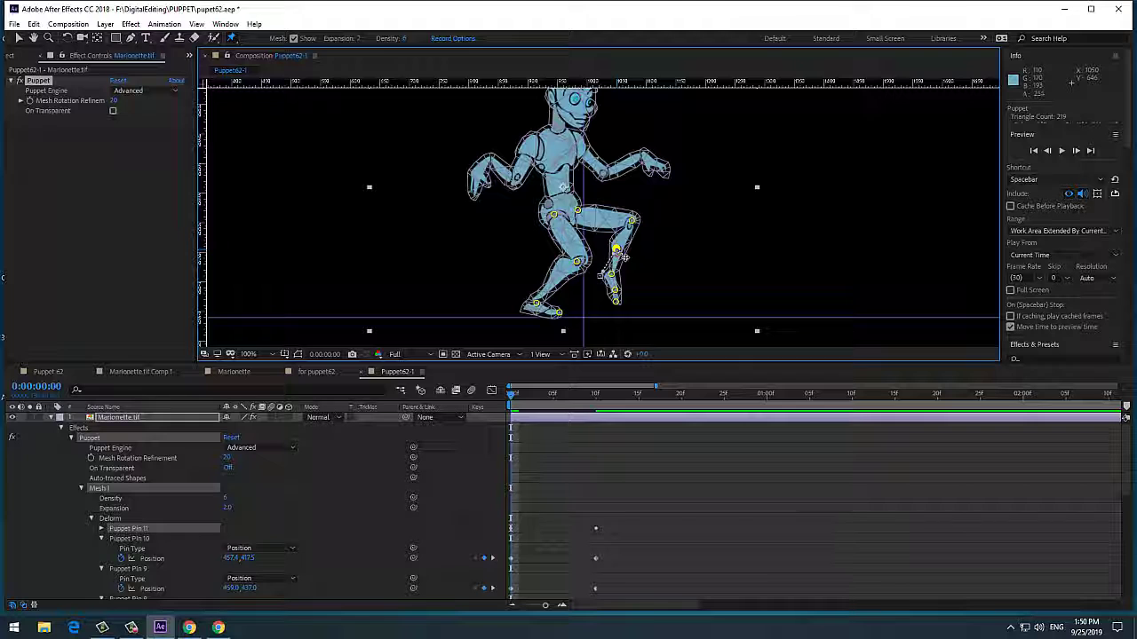
Expand the properties of Puppet Pin 11, keep the Puppet Engine on Advanced and save the project.
left_click(101, 529)
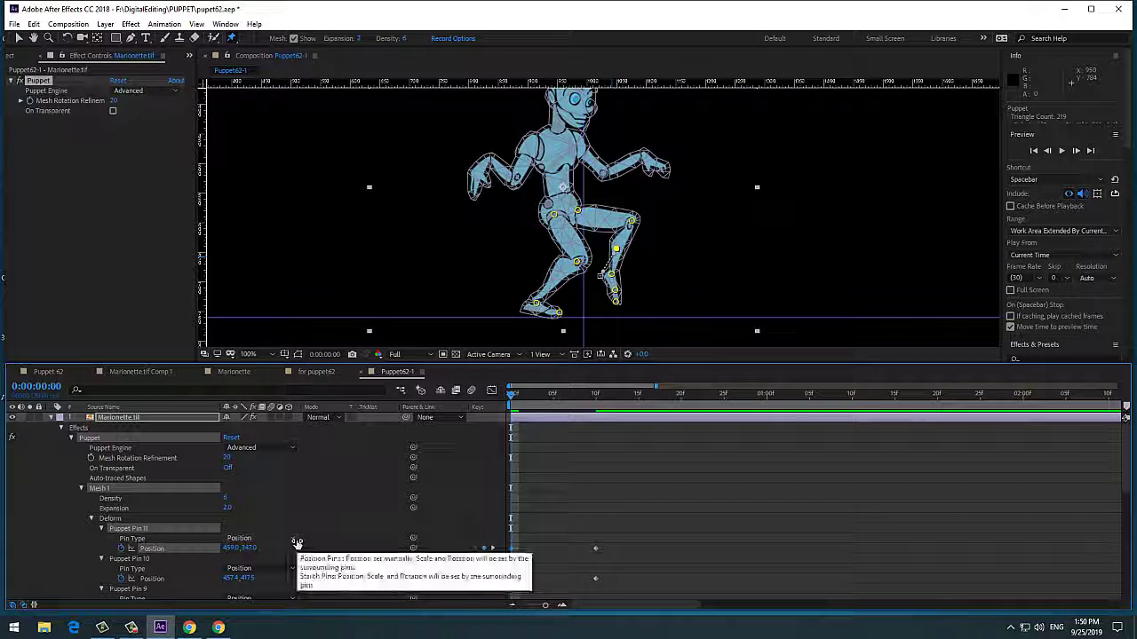
left_click(286, 448)
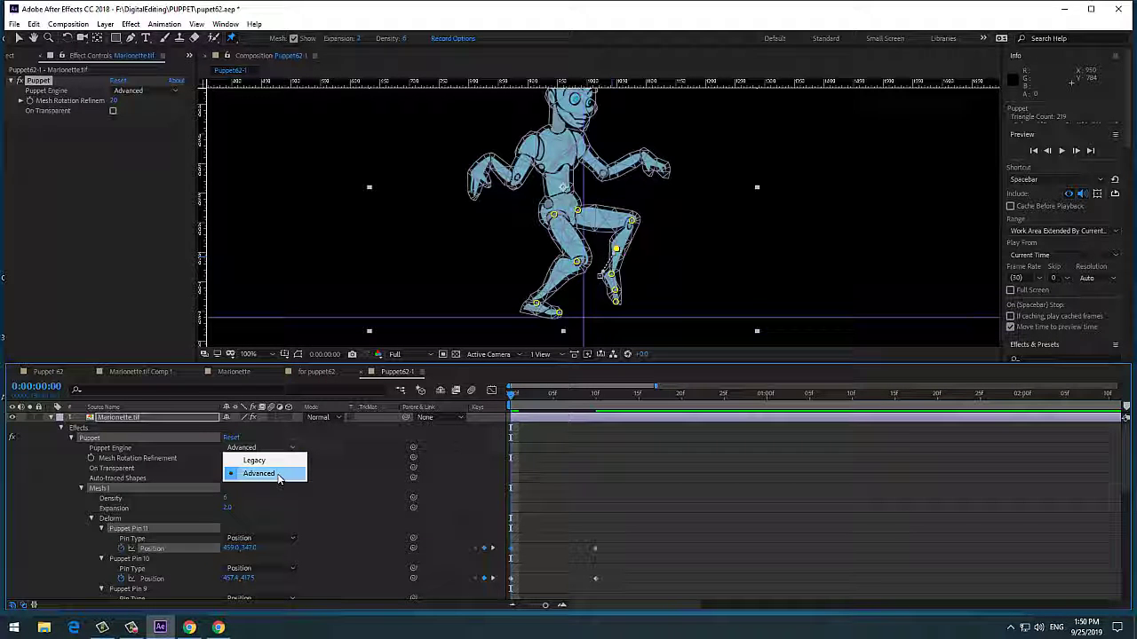
left_click(278, 475)
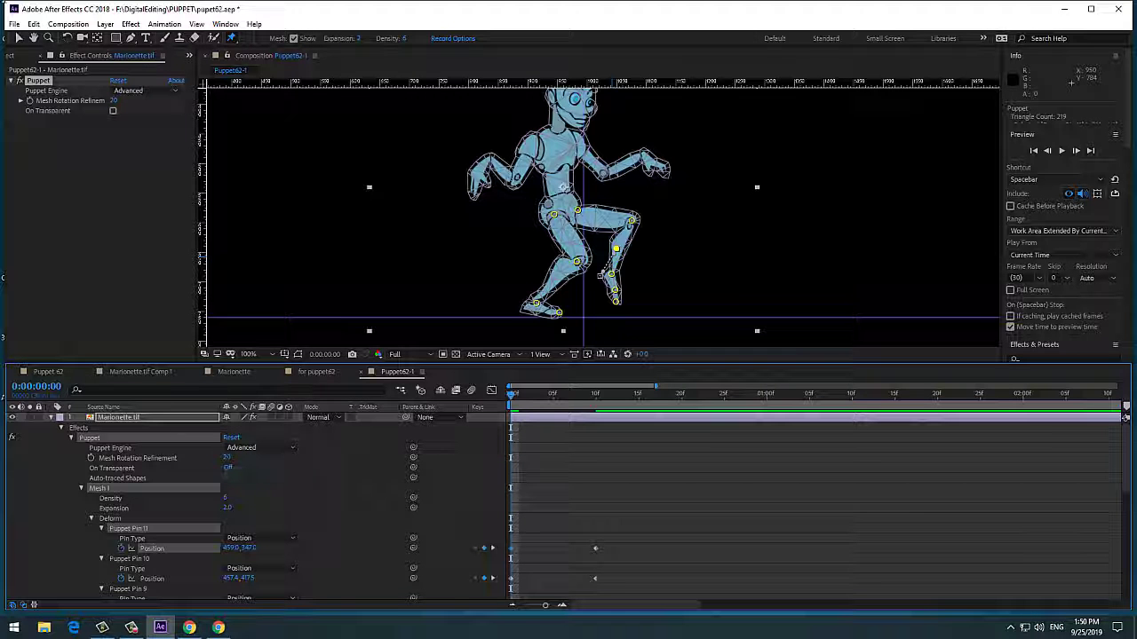
left_click(14, 24)
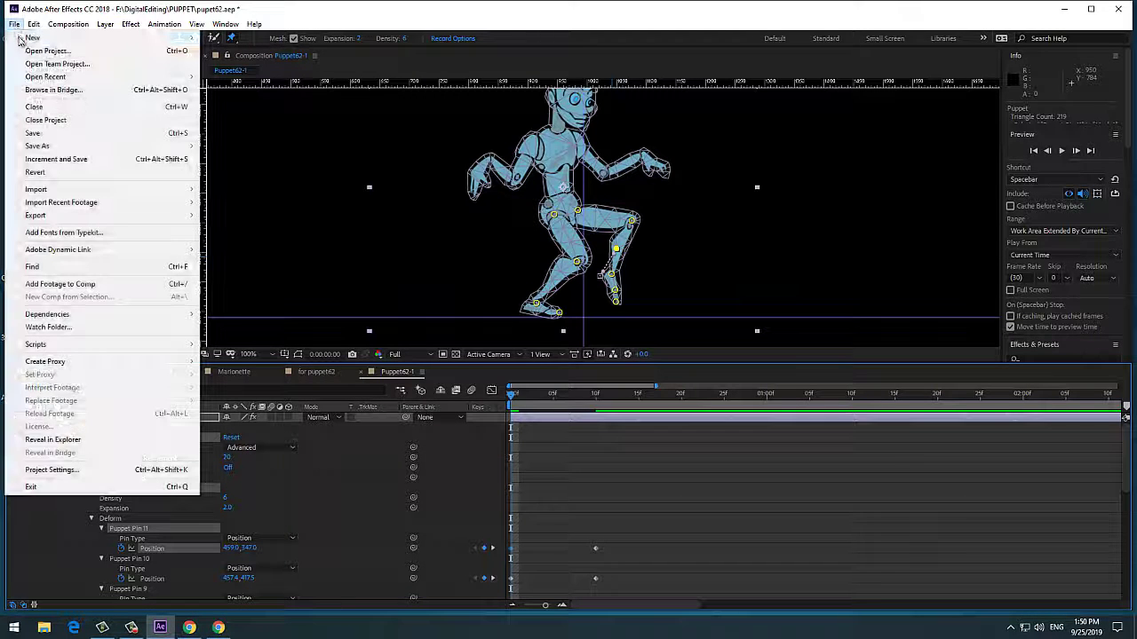
left_click(40, 134)
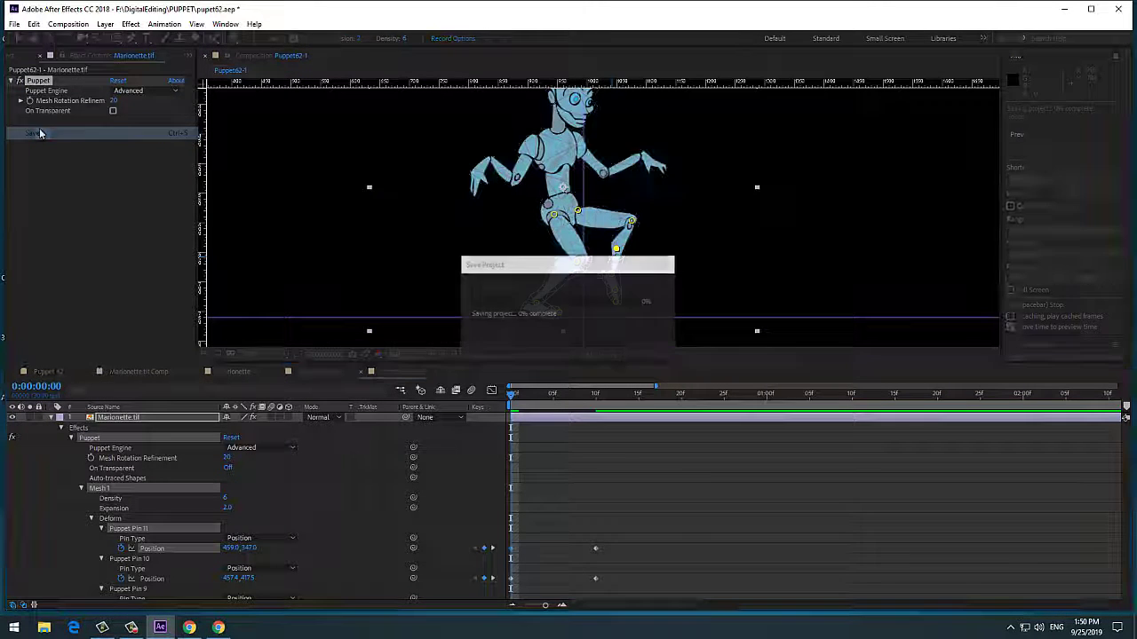
Try switching the Puppet Engine to Legacy and undo that change.
left_click(290, 451)
left_click(288, 461)
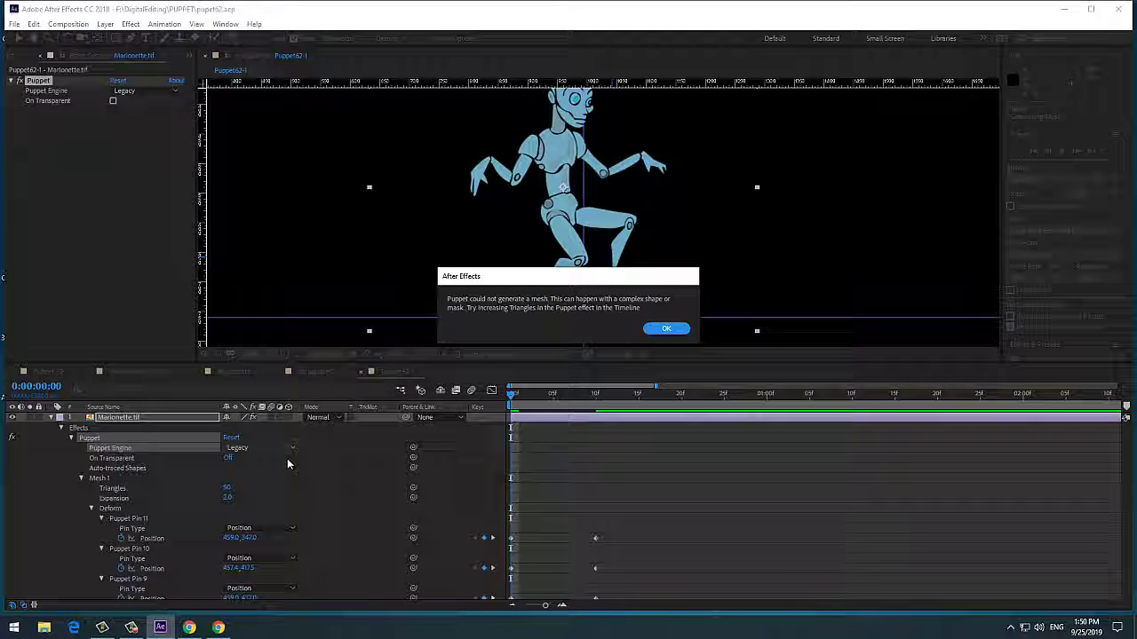
left_click(667, 329)
scroll(302, 533, "up", 4)
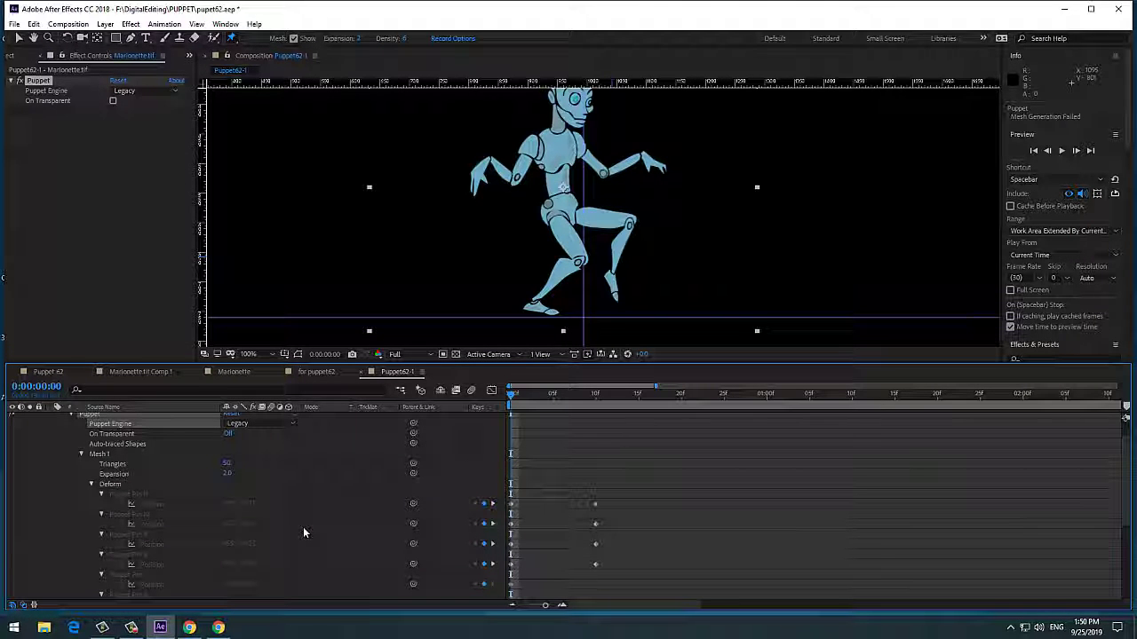
key("ctrl+z")
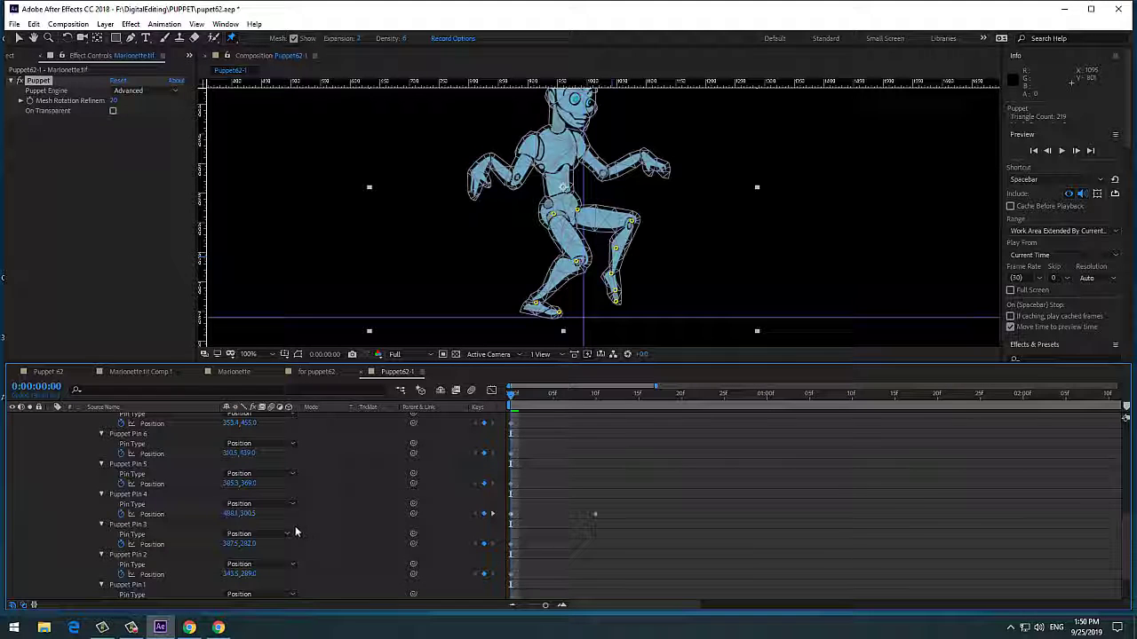
Change the shin pin's type to Starch and check the leg's motion from the first frame to 0:00:00:10.
scroll(298, 538, "up", 5)
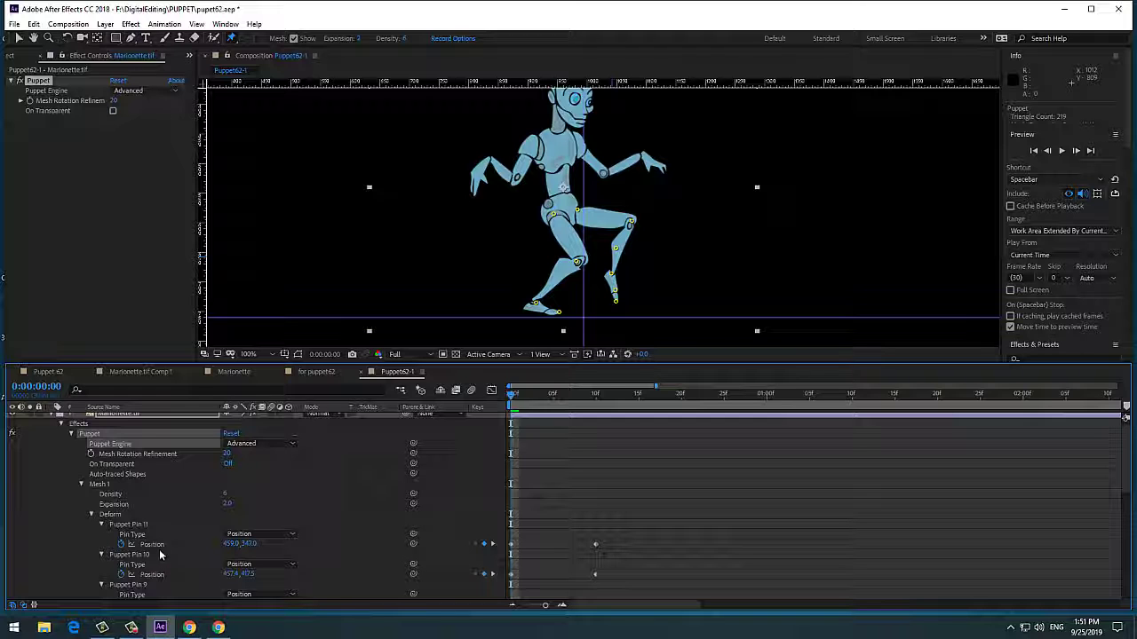
left_click(616, 249)
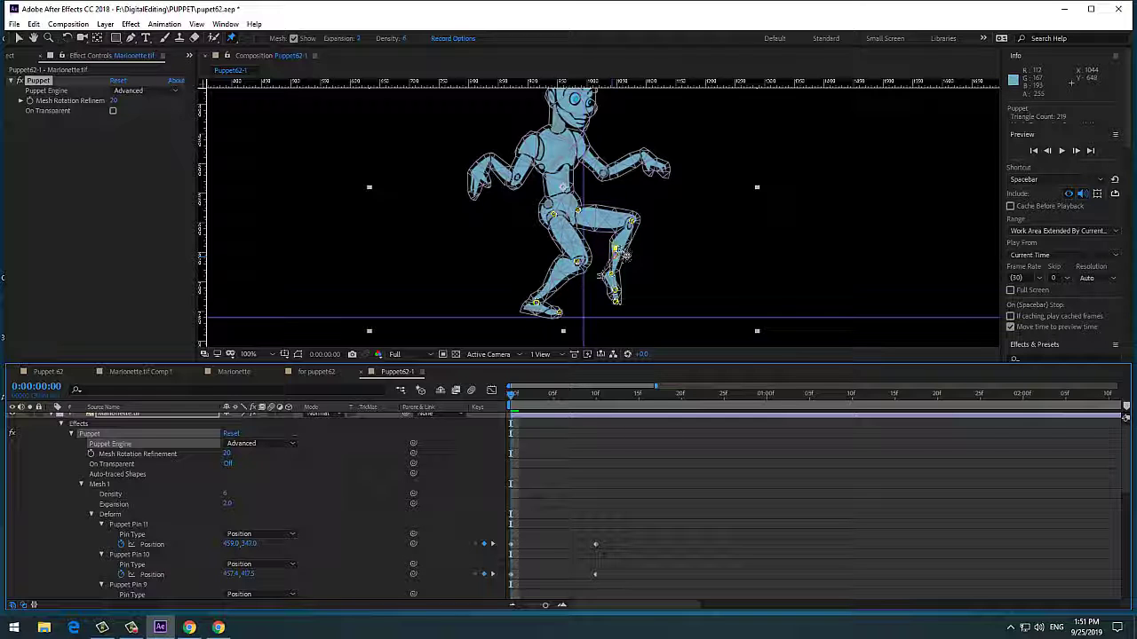
left_click(289, 535)
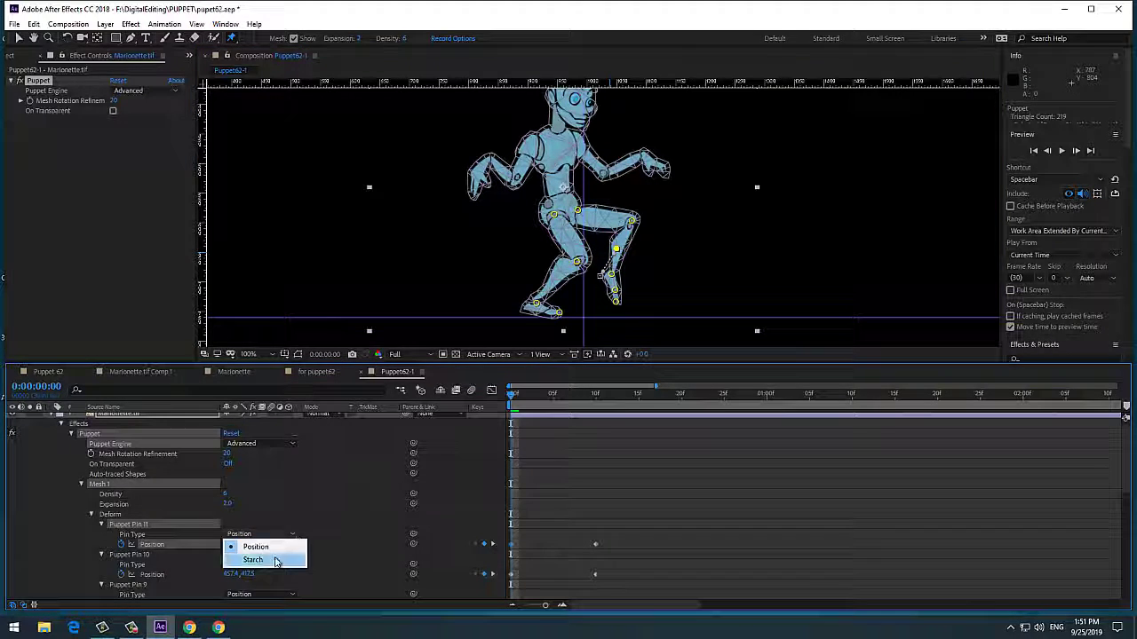
left_click(266, 561)
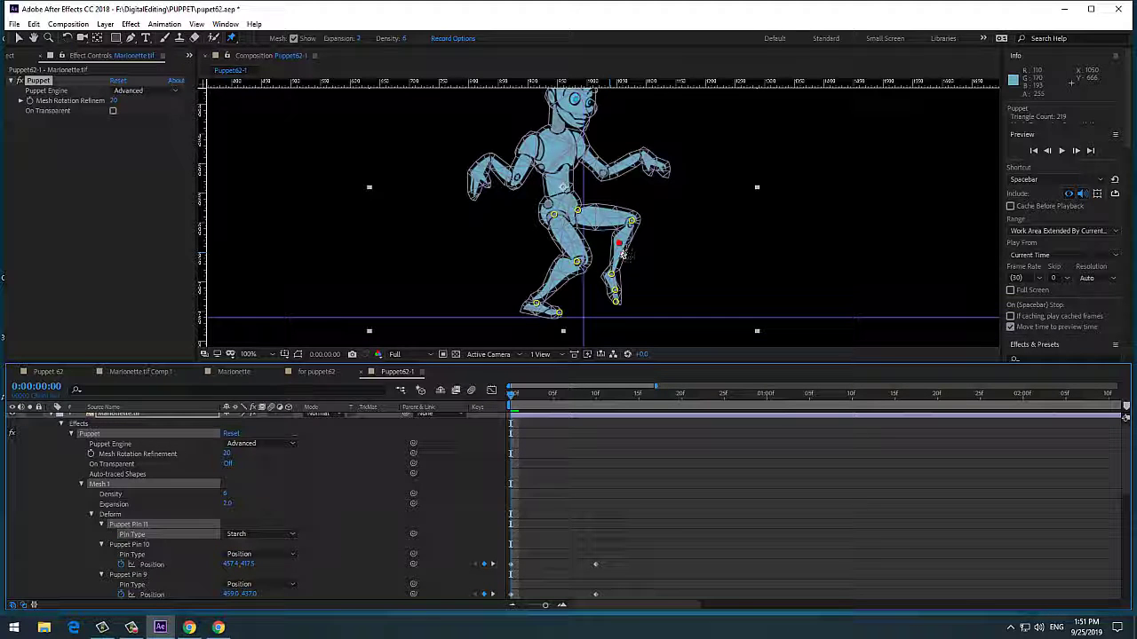
mouse_move(511, 398)
left_mouse_down()
mouse_move(571, 408)
mouse_move(491, 403)
mouse_move(572, 418)
mouse_move(502, 410)
left_mouse_up()
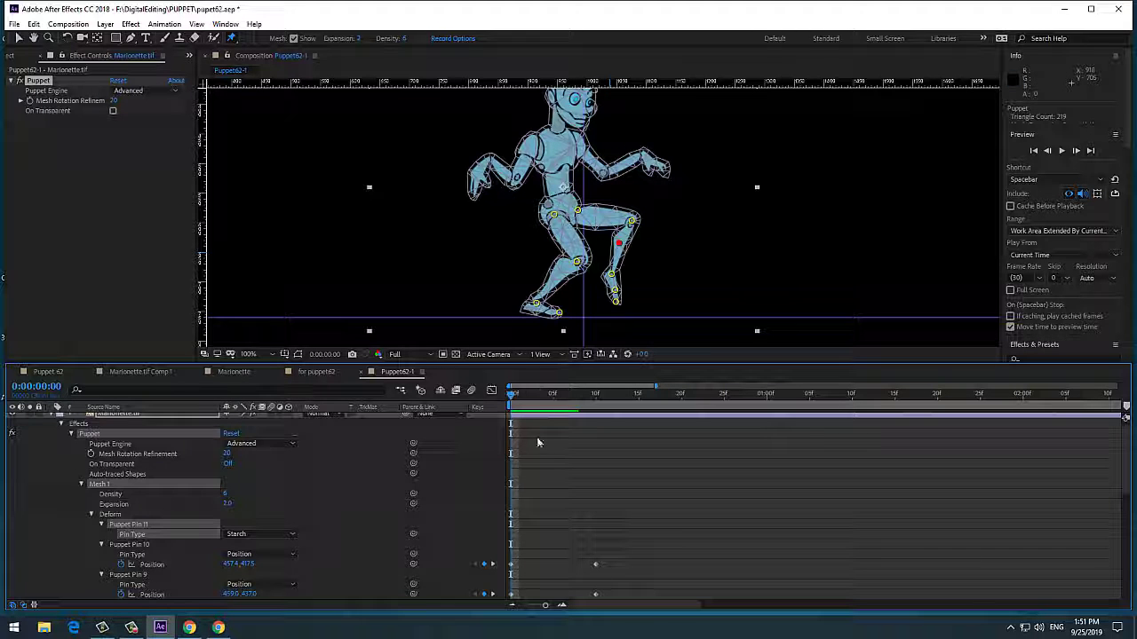
left_click_drag(507, 400, 595, 410)
Try changing the lowered foot's mid-foot pin to Starch at 0:00:00:10 and undo that change.
left_click(618, 318)
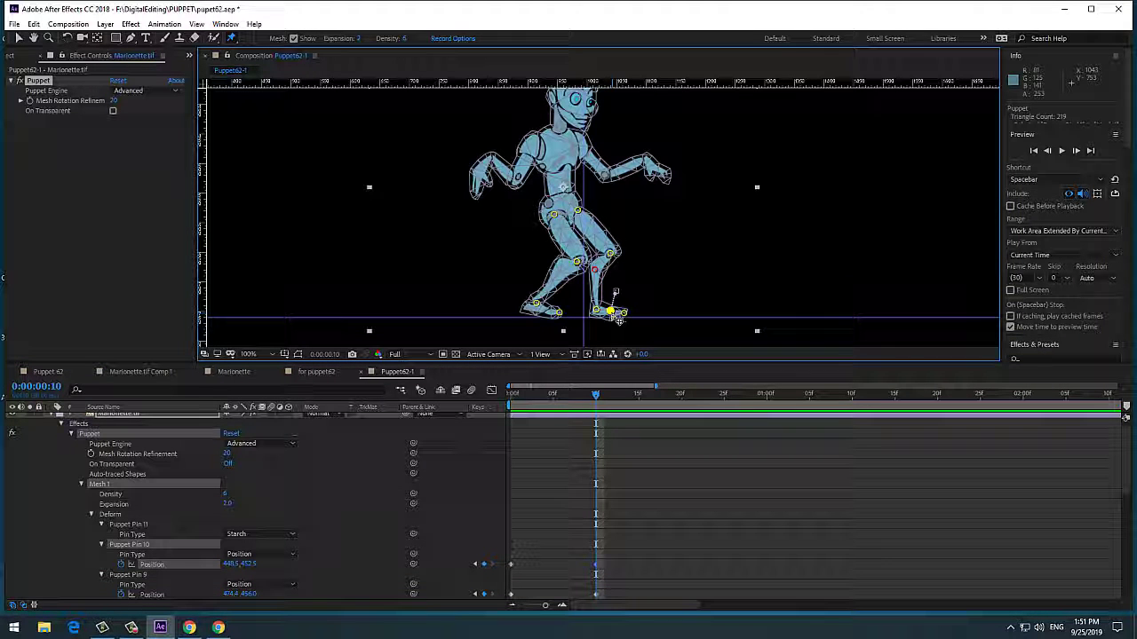
left_click(288, 556)
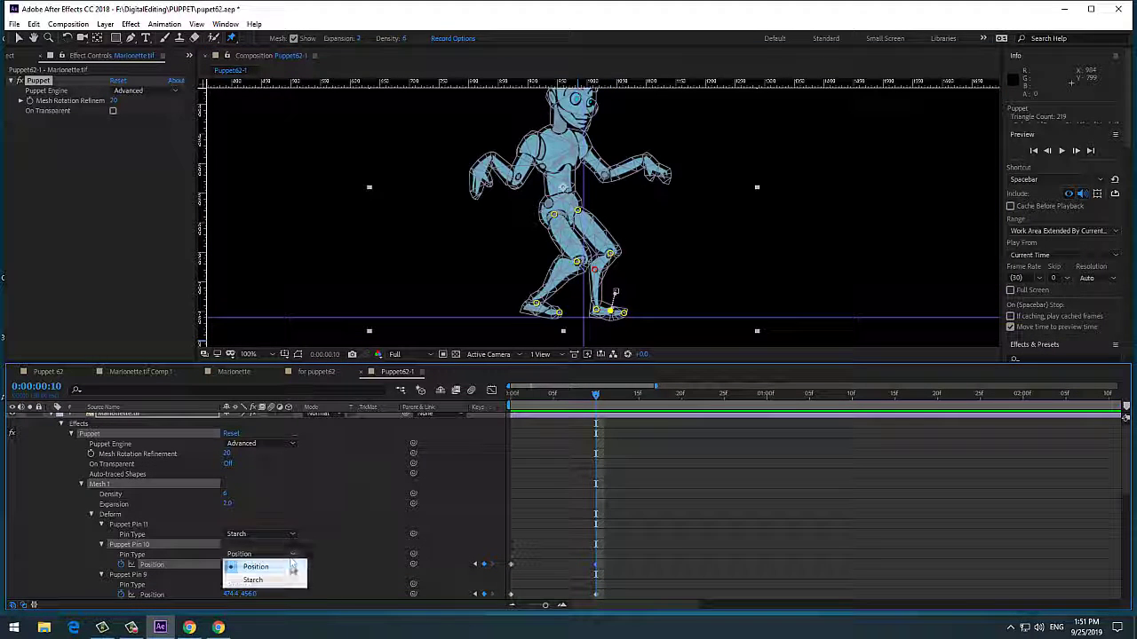
left_click(253, 580)
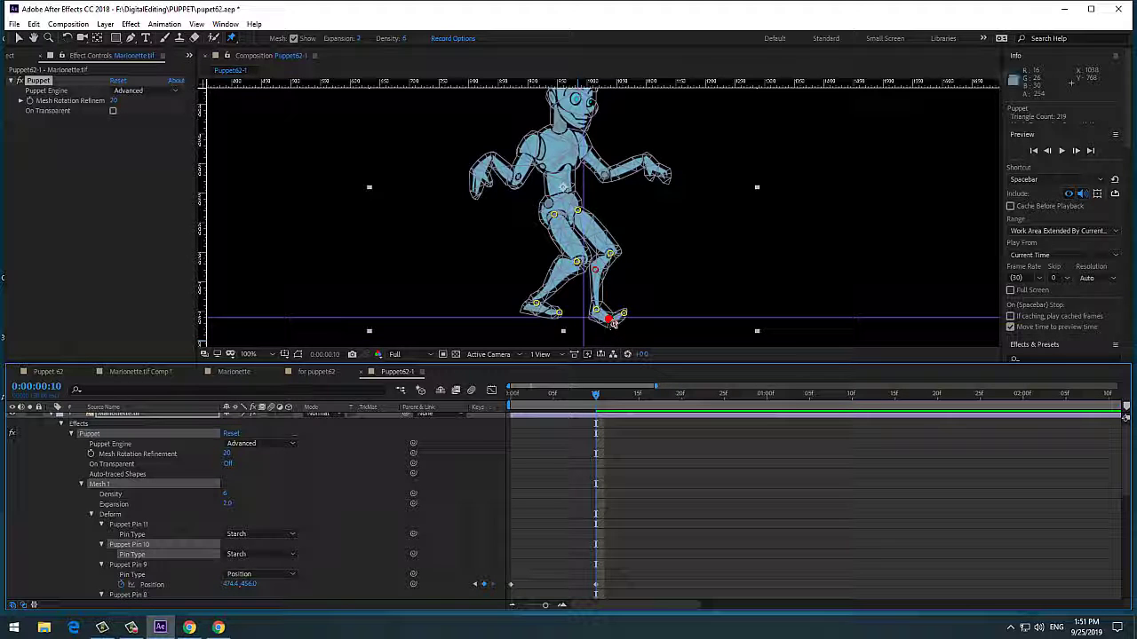
key("ctrl+z")
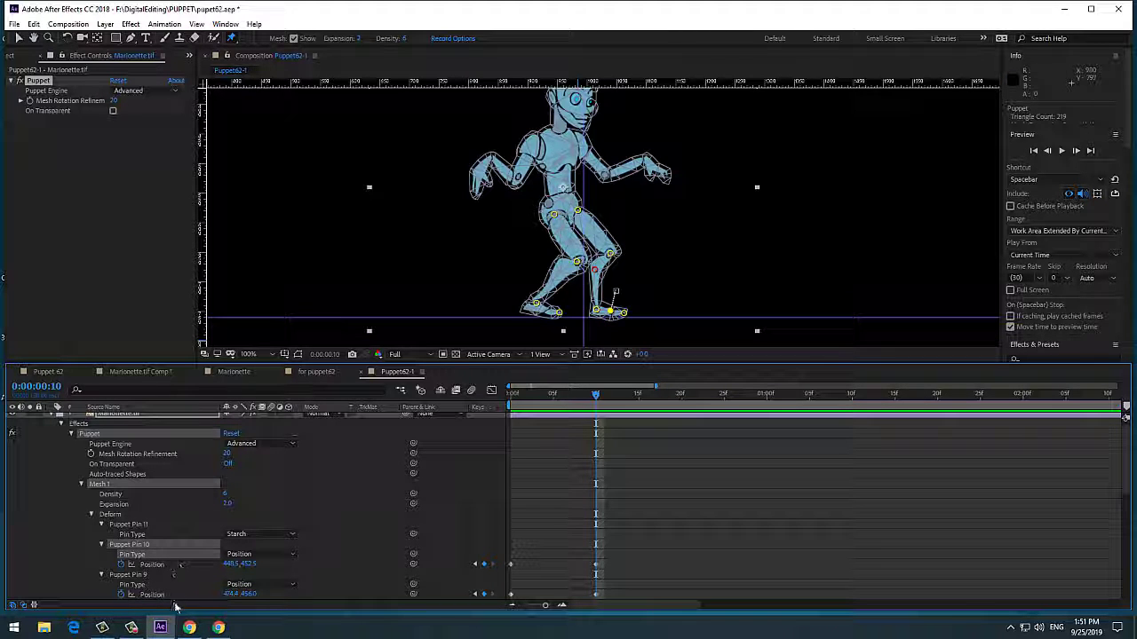
Review the frames before 0:00:00:10, return to that frame and move the head pin slightly forward.
scroll(185, 583, "down", 1)
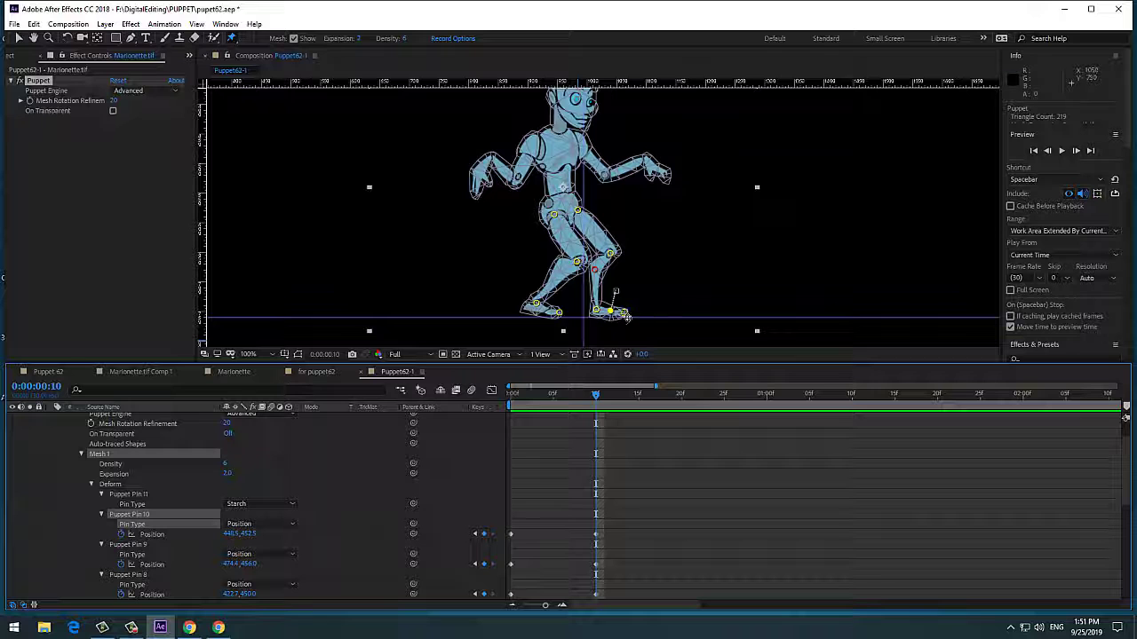
left_click_drag(591, 401, 552, 399)
left_click(602, 407)
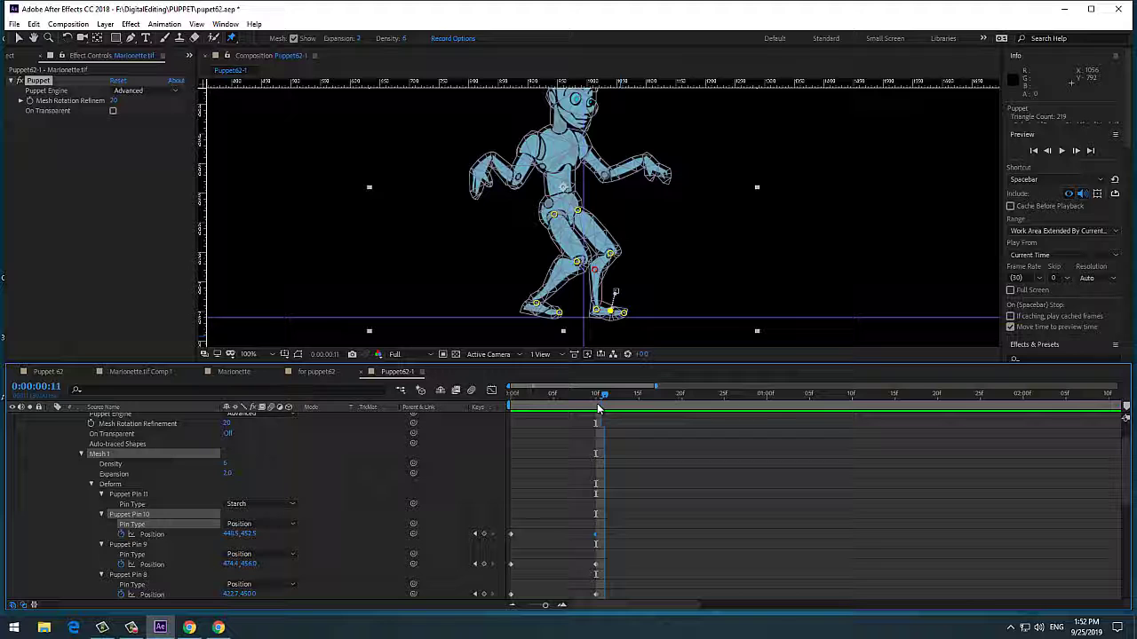
left_click(595, 406)
scroll(643, 190, "up", 4)
scroll(630, 182, "down", 6)
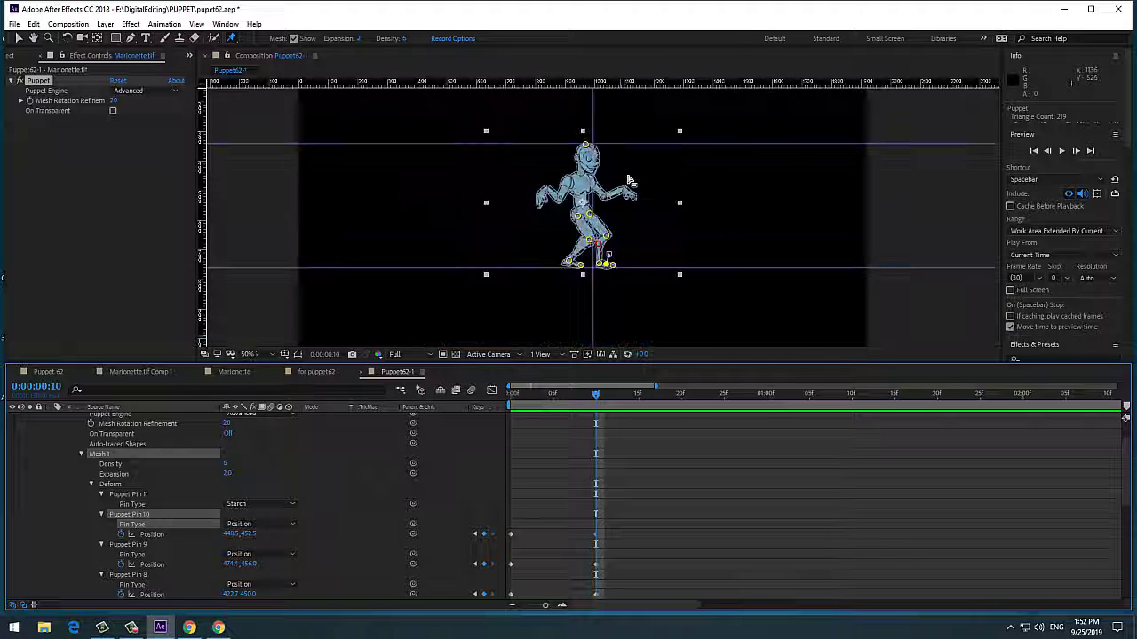
left_click(592, 144)
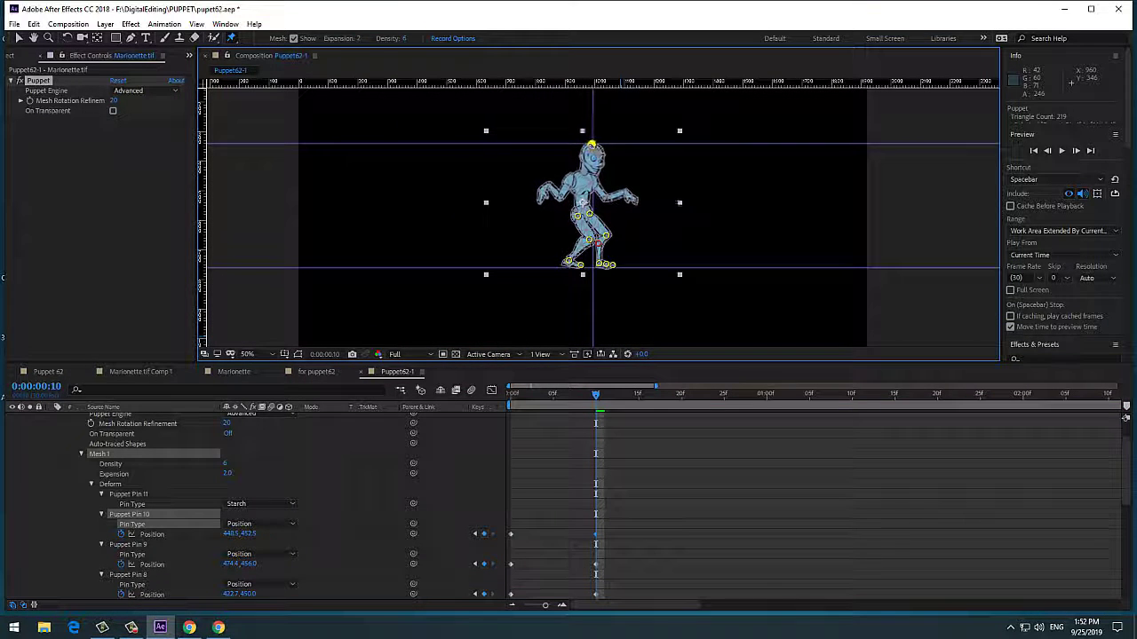
left_click_drag(591, 144, 595, 143)
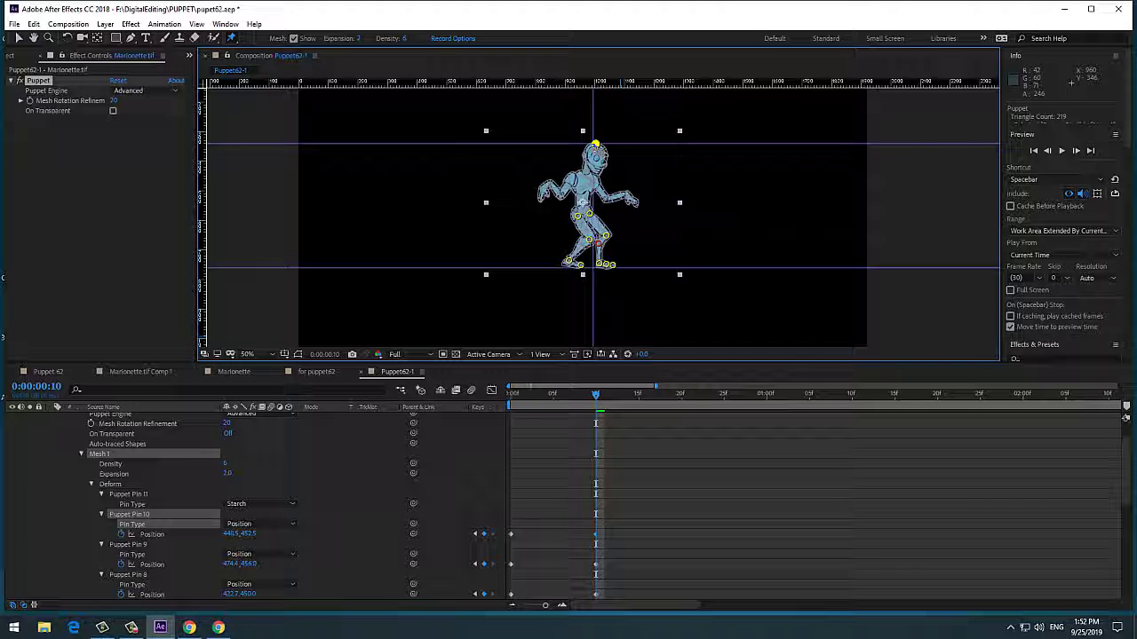
Move both hip pins slightly forward together at 0:00:00:10, undo an extra head pin move and check the preceding frame.
key("space")
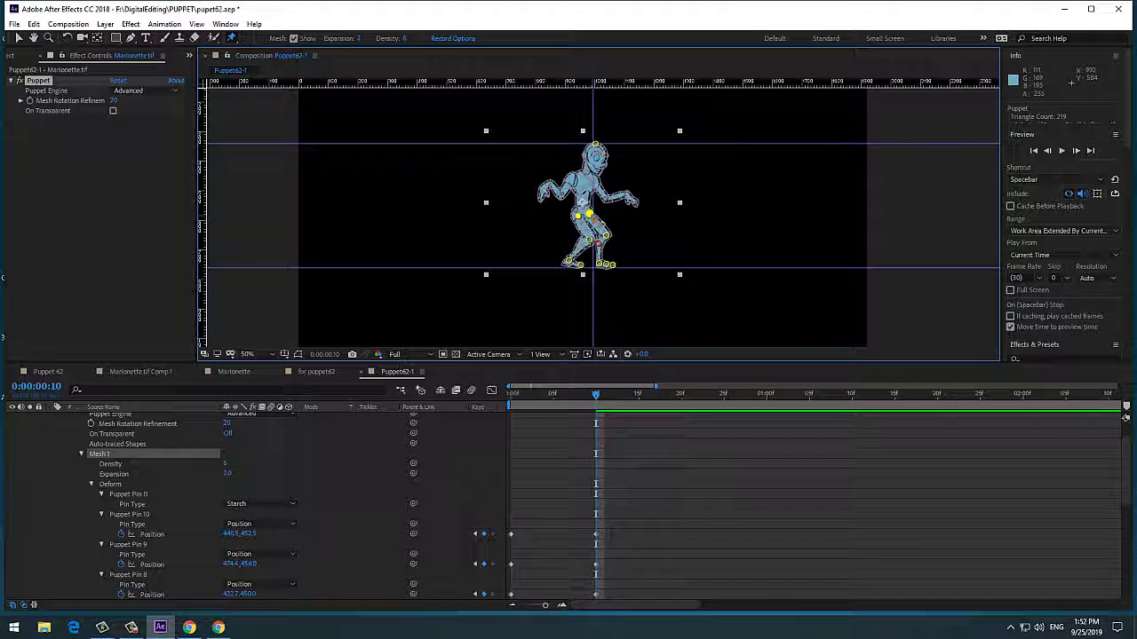
left_click_drag(590, 214, 591, 214)
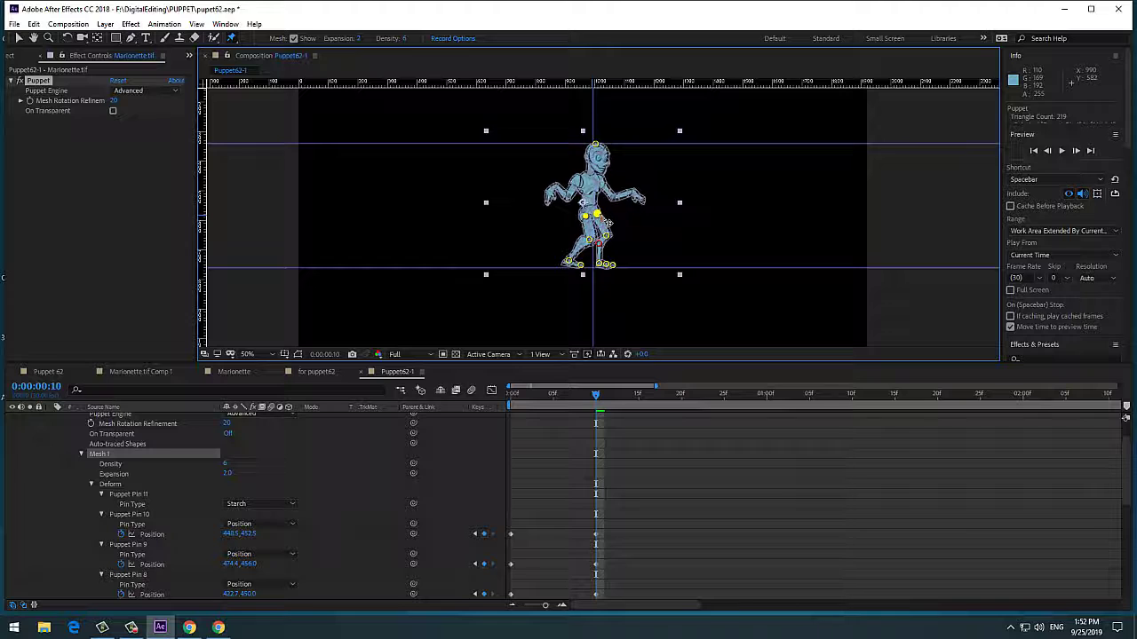
mouse_move(597, 143)
left_mouse_down()
mouse_move(583, 147)
mouse_move(597, 144)
left_mouse_up()
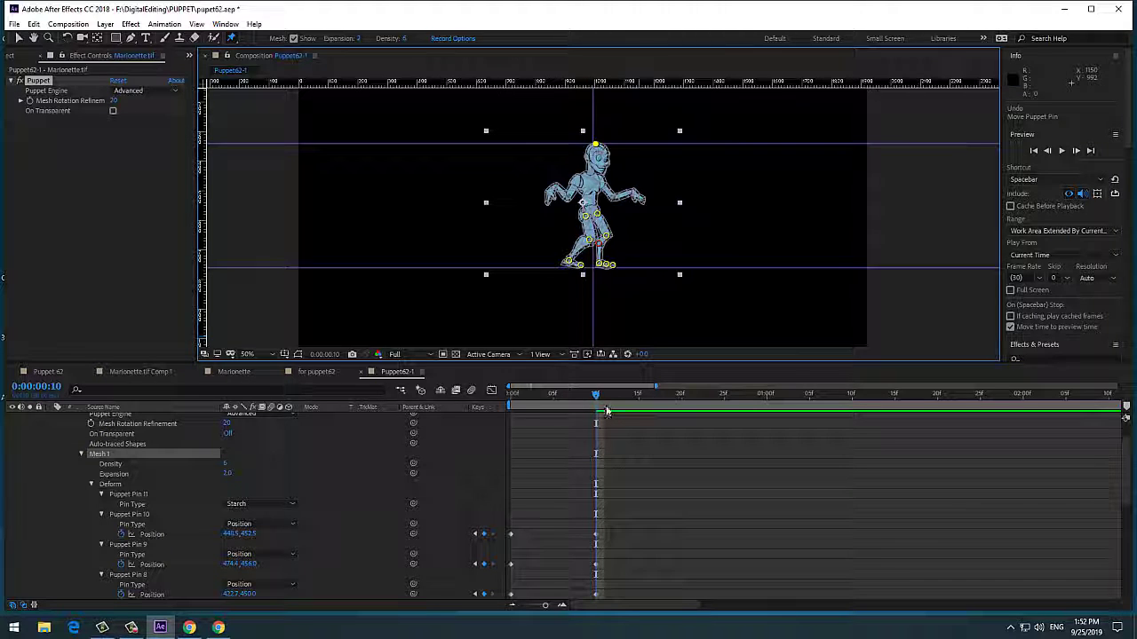
mouse_move(595, 396)
left_mouse_down()
mouse_move(512, 401)
mouse_move(588, 416)
left_mouse_up()
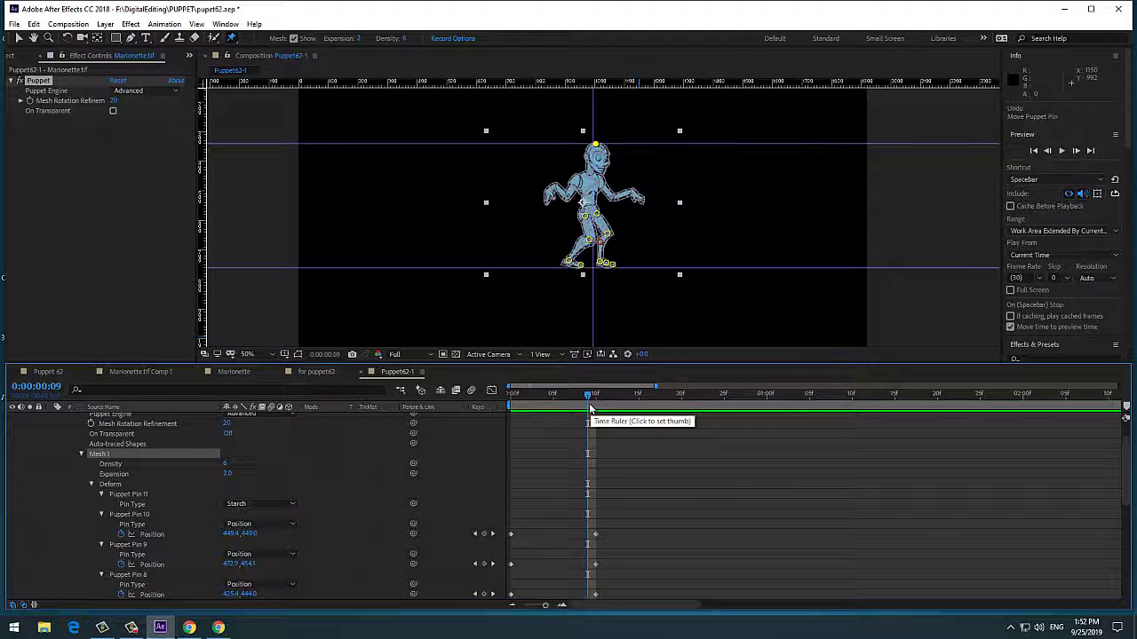
Undo the last hip move, reposition both hip pins slightly forward together at 0:00:00:10 and move the head pin slightly forward.
key("ctrl+z")
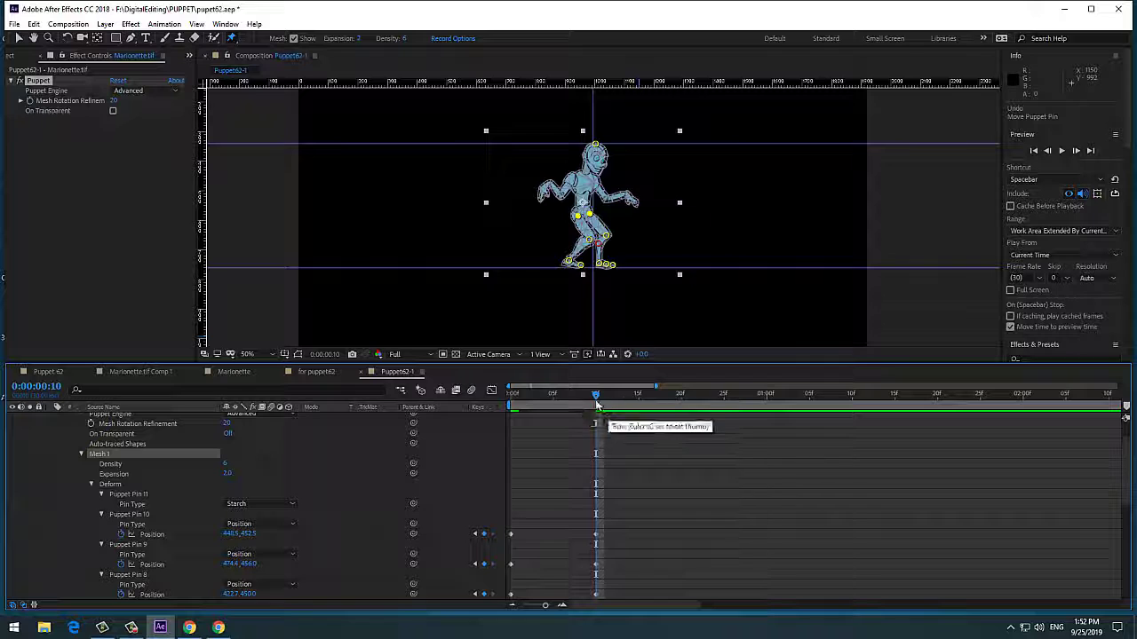
left_click_drag(595, 405, 511, 405)
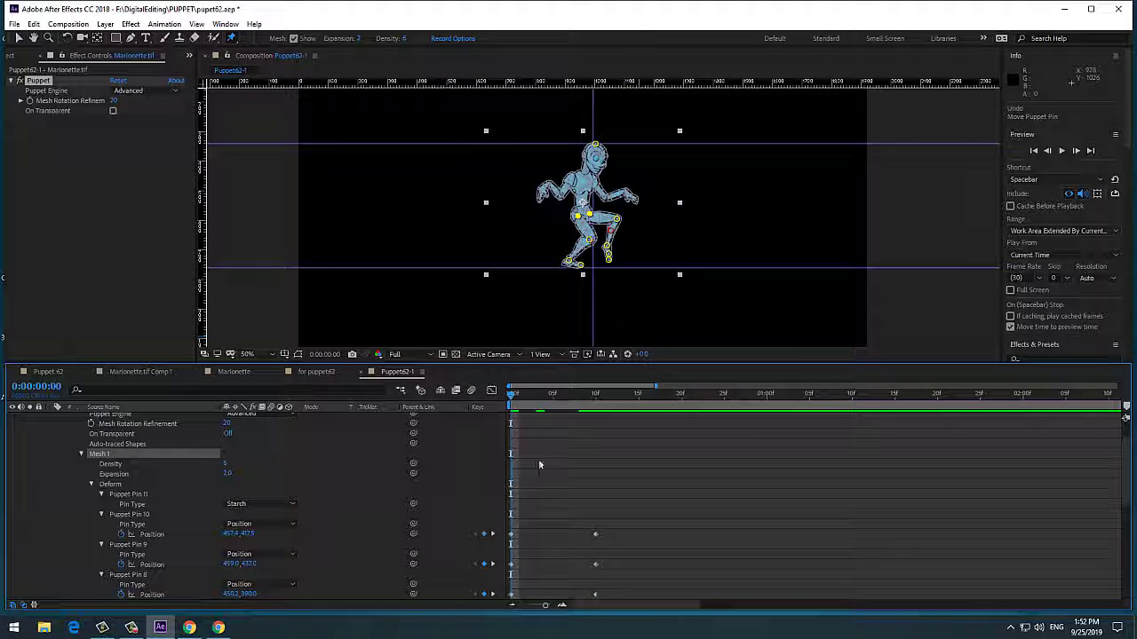
left_click(595, 145)
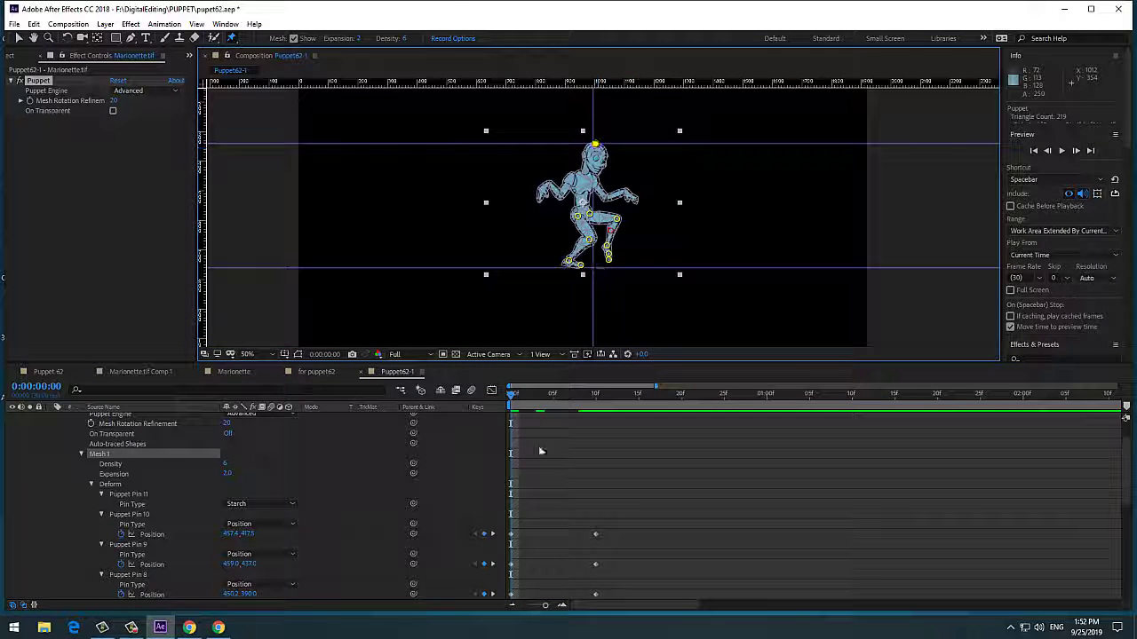
left_click(493, 534)
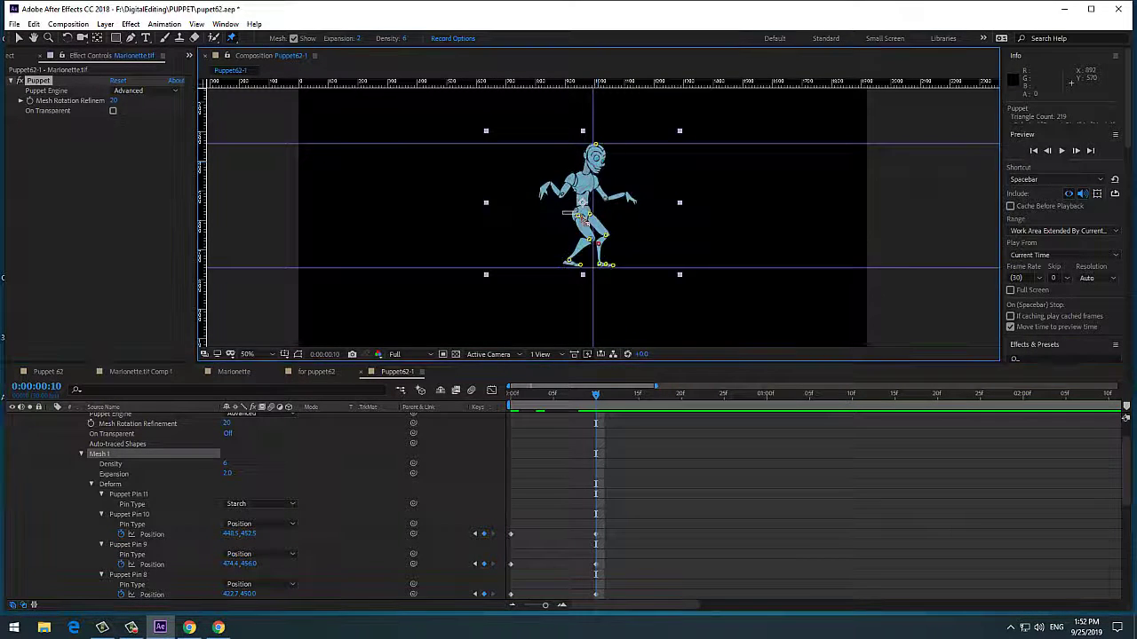
left_click_drag(580, 217, 596, 218)
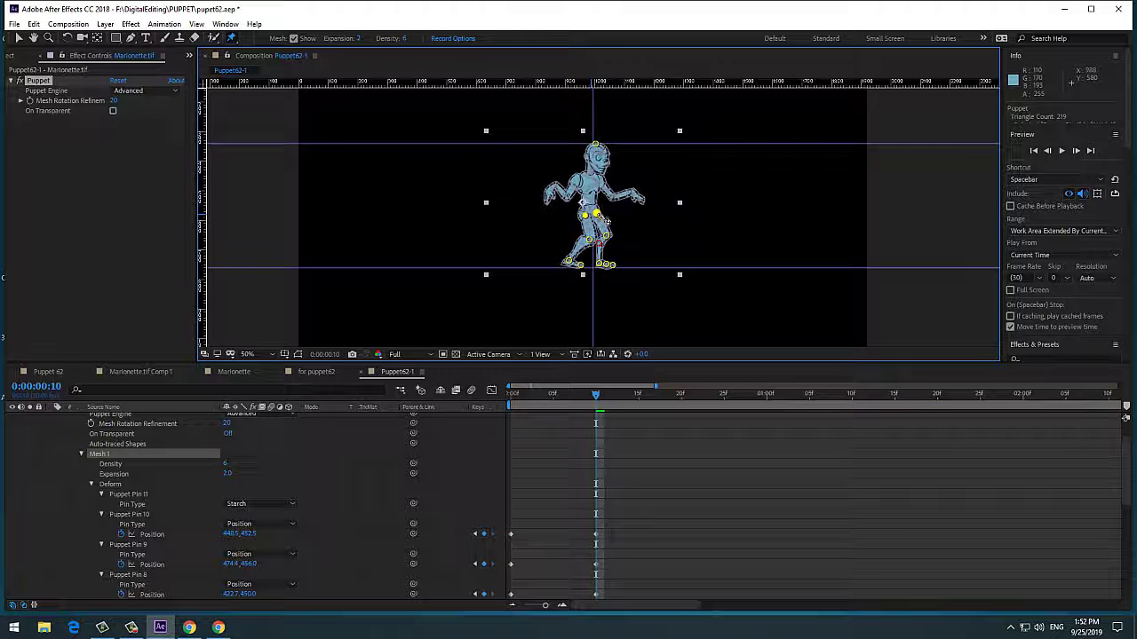
left_click_drag(597, 145, 602, 146)
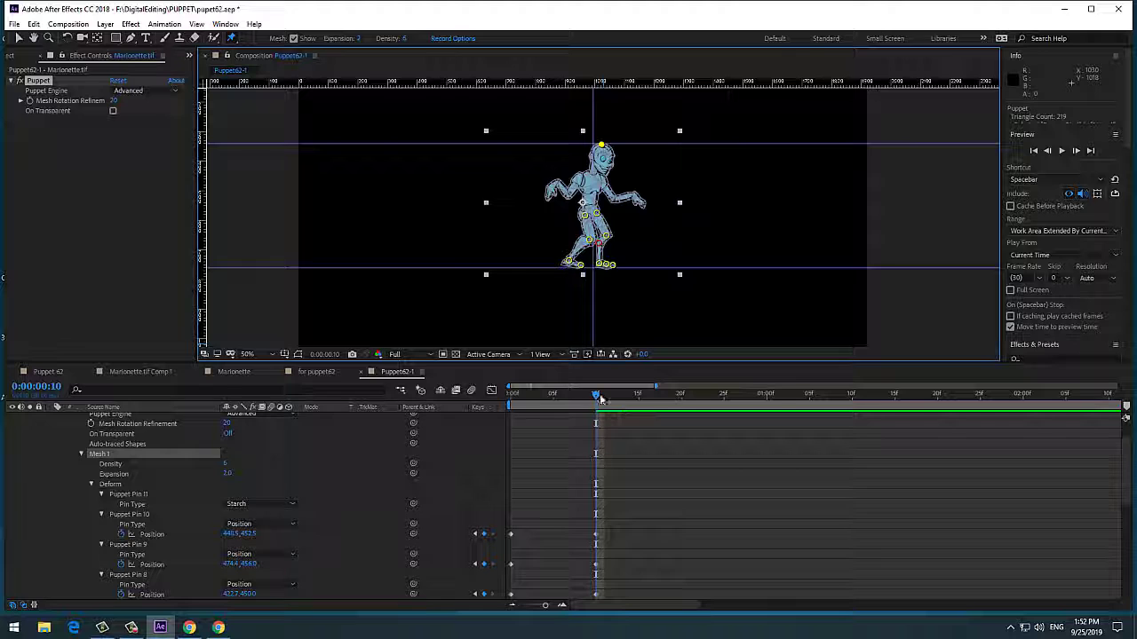
At the first frame, move the head pin back to 402.9, 48.0 and enable keyframing for Puppet Pin 1's Position.
left_click_drag(599, 394, 595, 425)
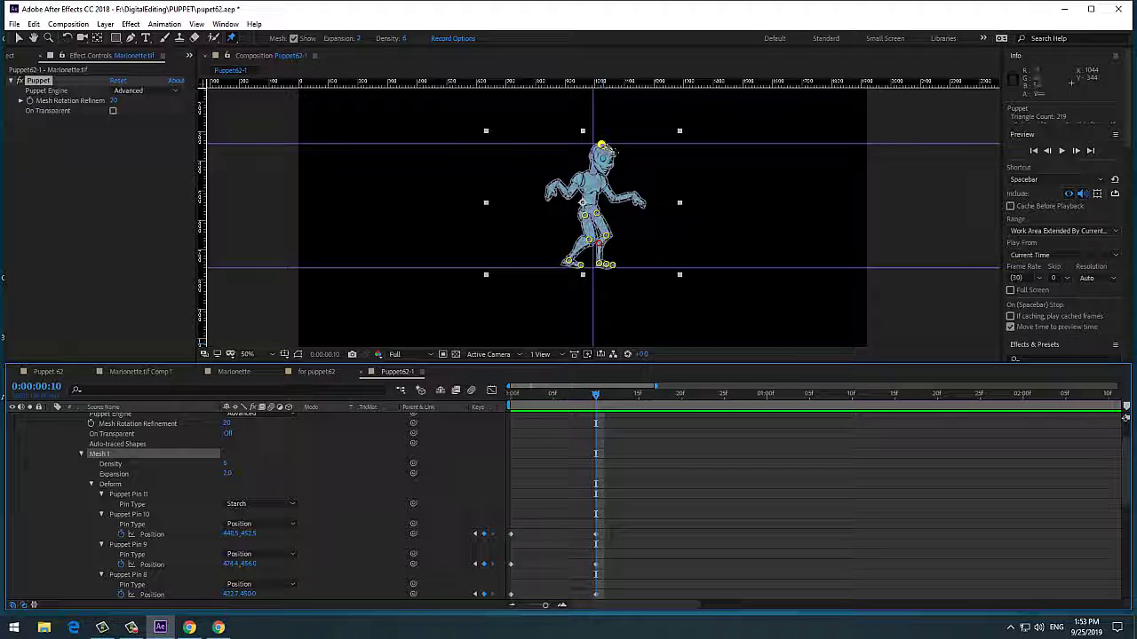
scroll(292, 488, "down", 4)
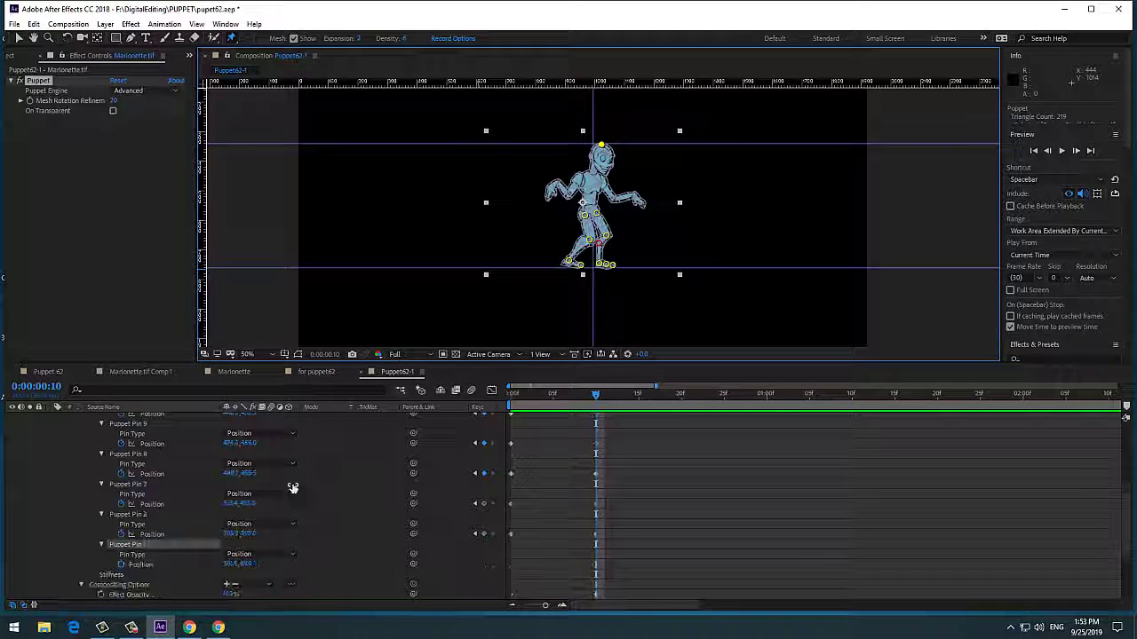
scroll(294, 498, "down", 1)
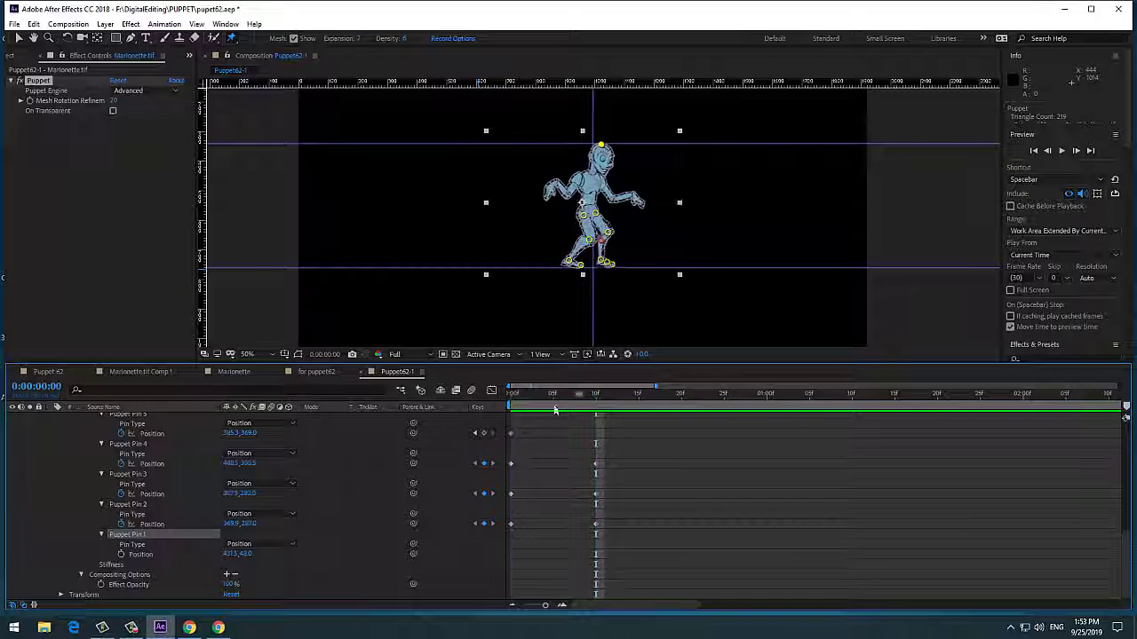
key("Home")
left_click_drag(603, 146, 593, 144)
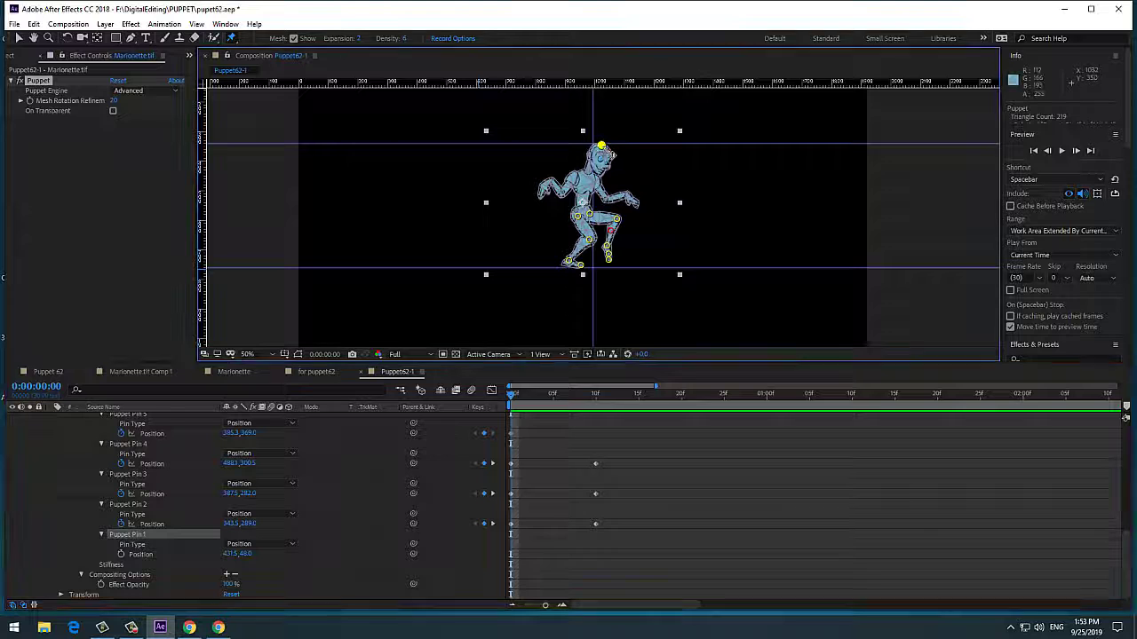
left_click(129, 554)
Move the head pin forward to 429.3, 50.0 at 0:00:00:10 and check the motion back to the first frame.
left_click_drag(512, 397, 595, 400)
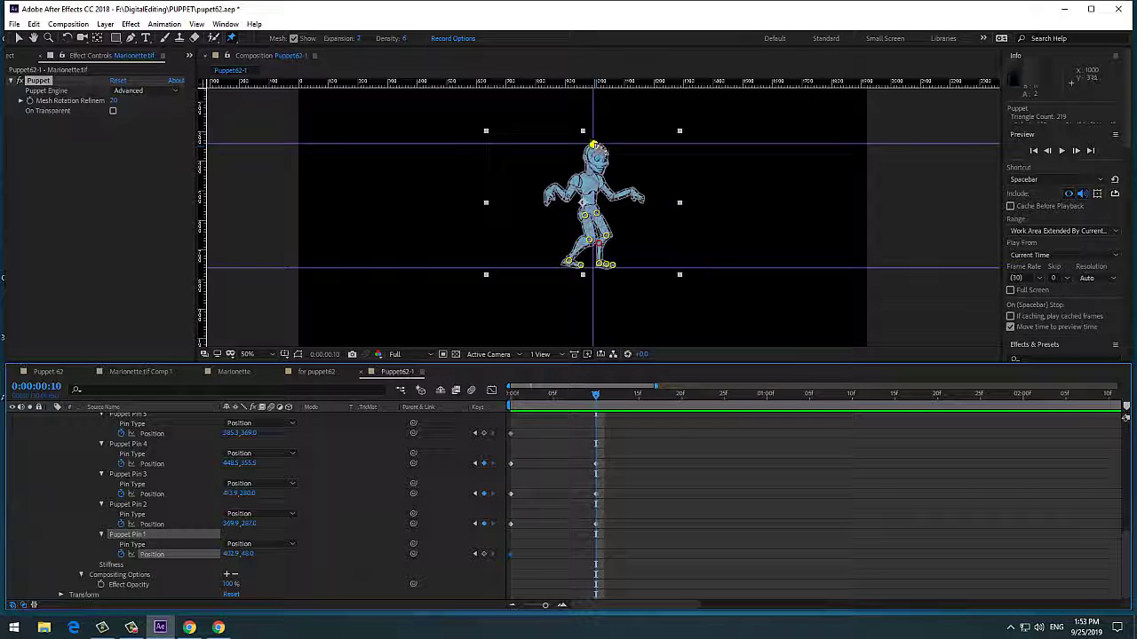
left_click_drag(594, 145, 601, 145)
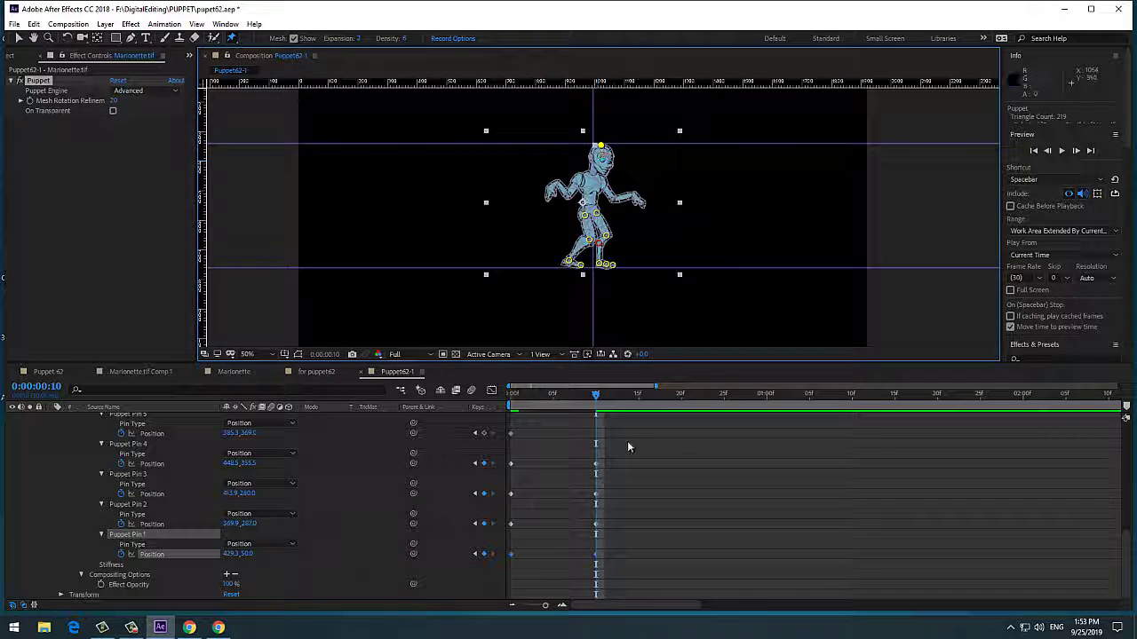
left_click_drag(595, 396, 595, 433)
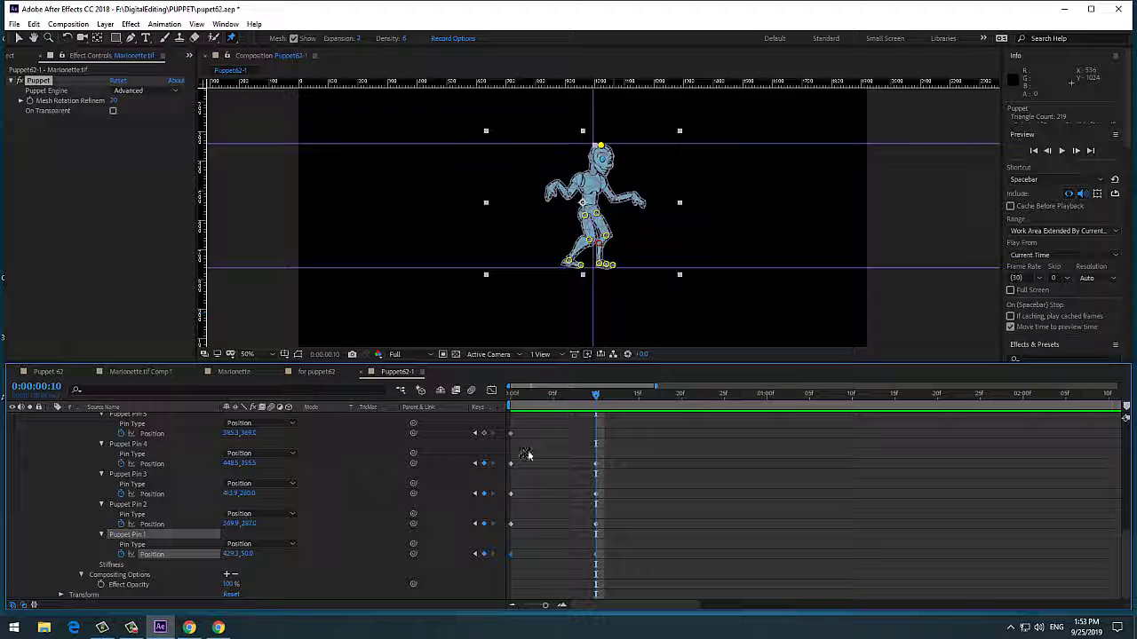
left_click_drag(598, 396, 510, 407)
left_click(595, 395)
left_click_drag(595, 394, 474, 416)
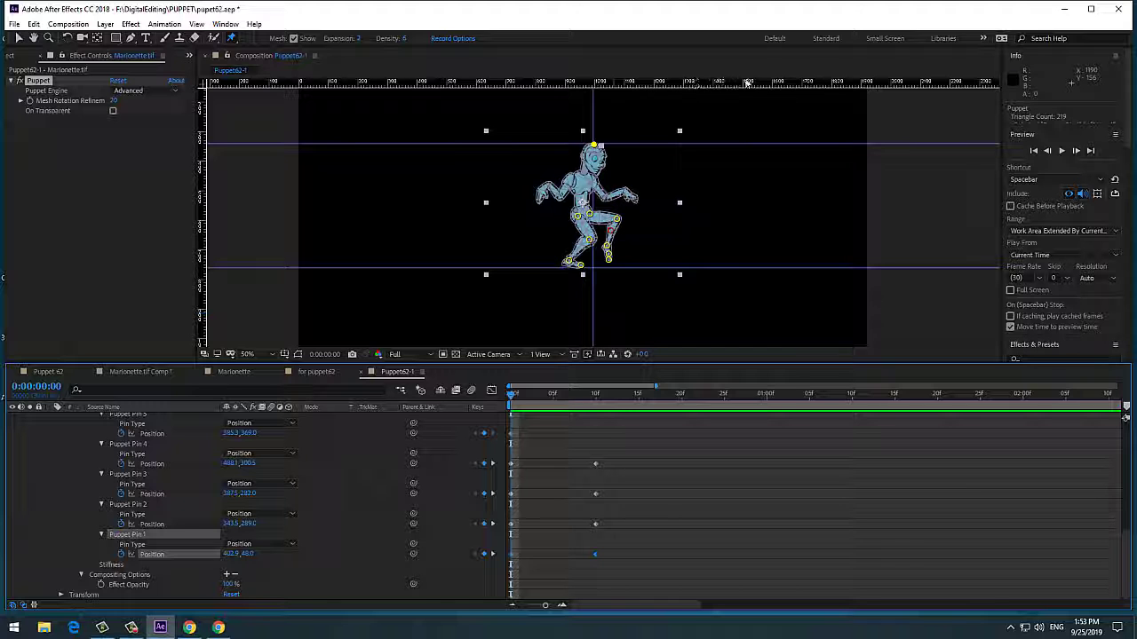
Add a horizontal guide at position 590 across the marionette's hips.
left_click_drag(784, 83, 782, 219)
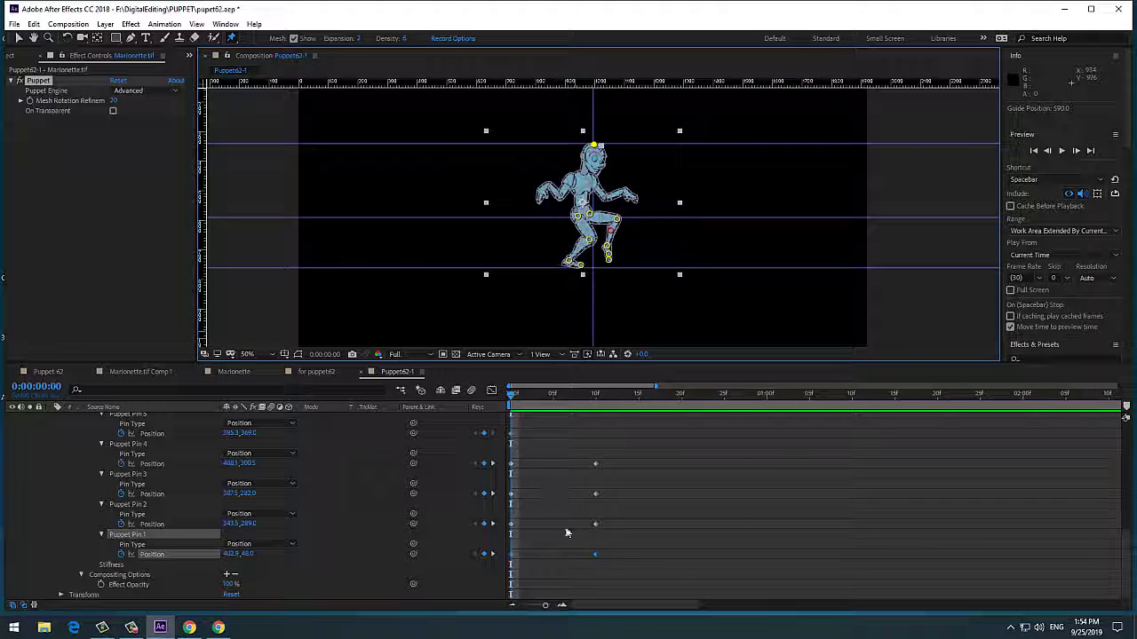
left_click(131, 628)
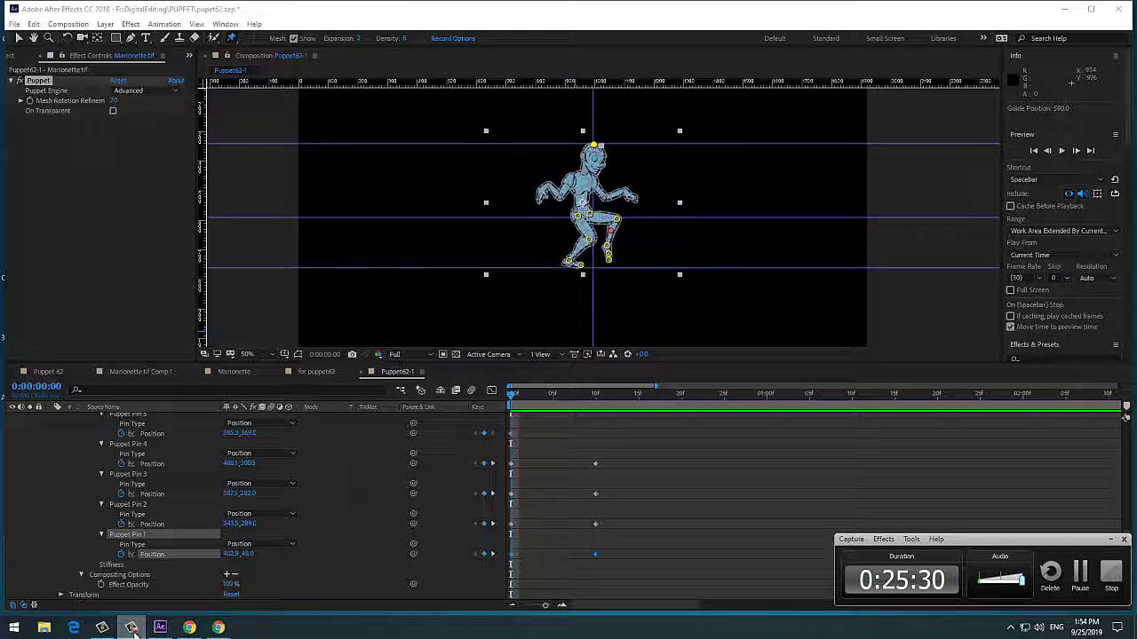
left_click(1082, 584)
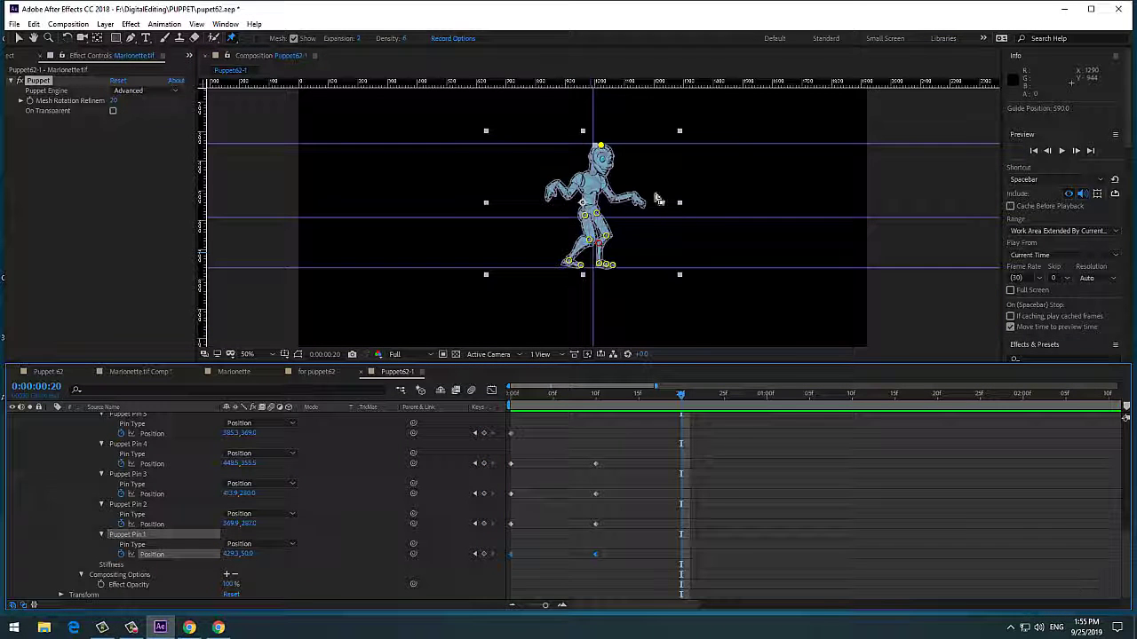
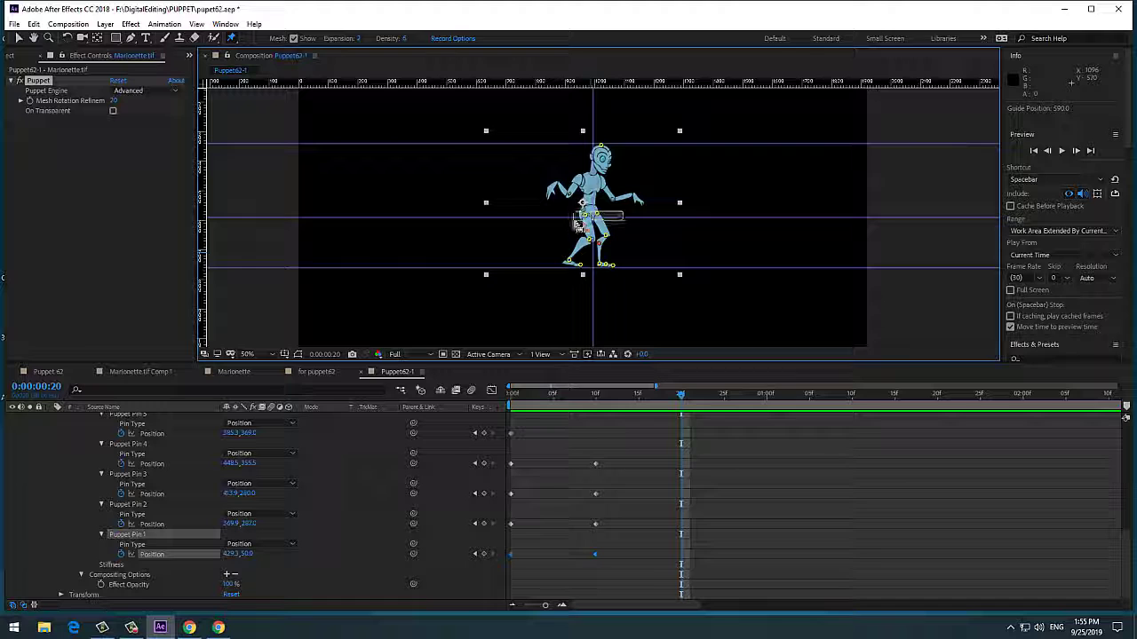
At 0:00:00:20, shift both hip pins forward together, with Puppet Pin 3 at 453.5, 276.0, and play the motion to check it.
left_click_drag(575, 221, 618, 221)
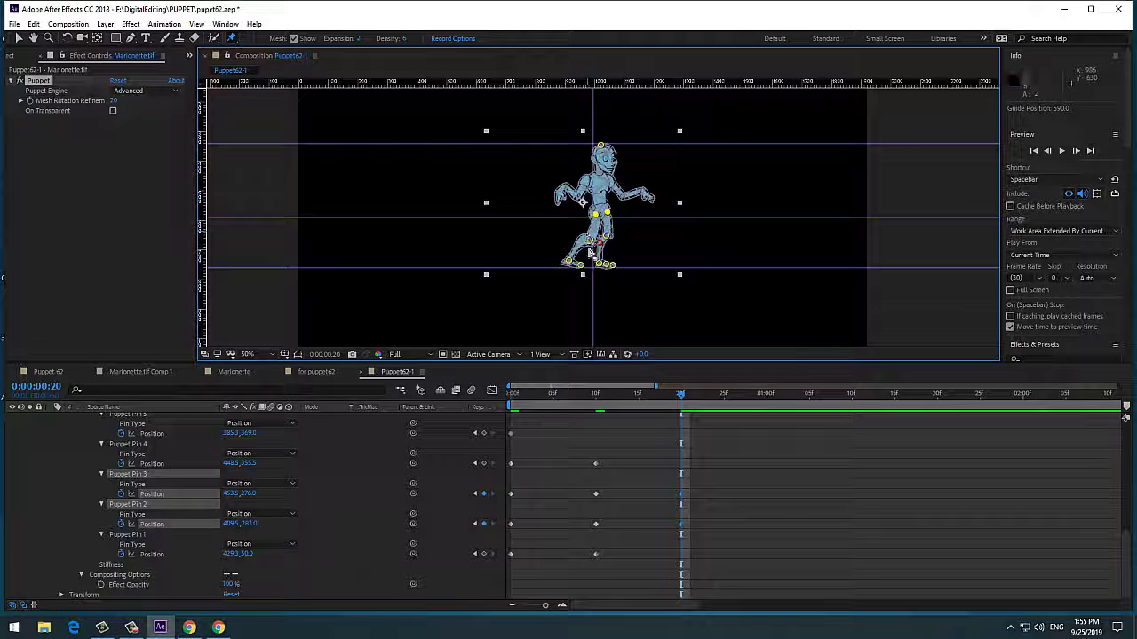
key("space")
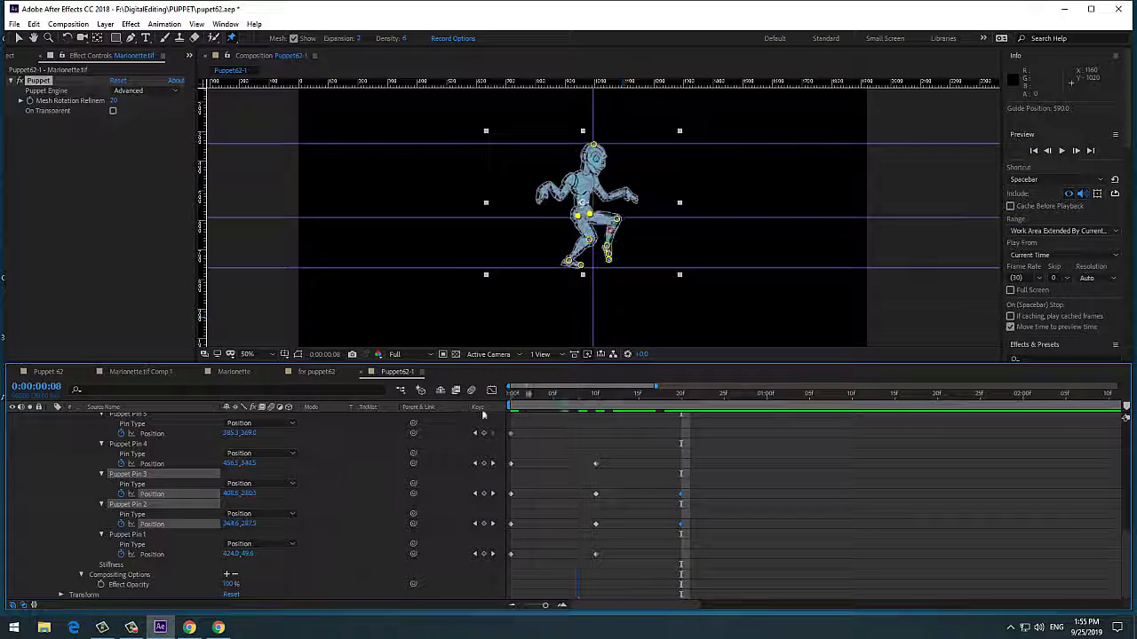
left_click_drag(482, 411, 681, 414)
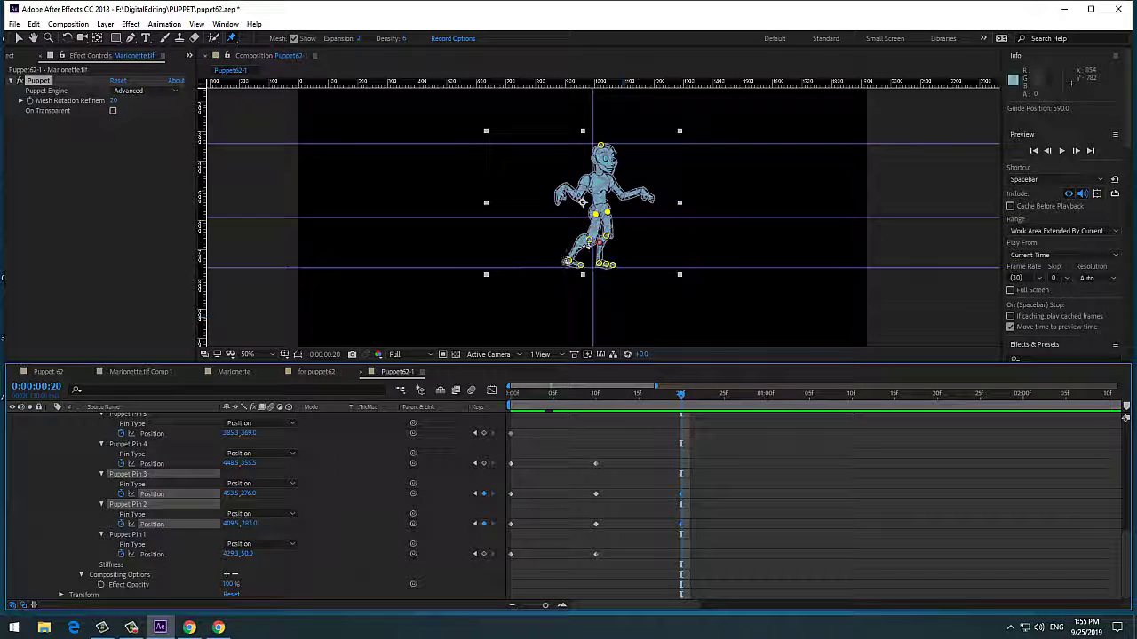
At 0:00:00:20, set the rear knee pin to 385.3, 367.0 and select the rear leg's knee, ankle and toe pins together.
left_click_drag(590, 241, 588, 238)
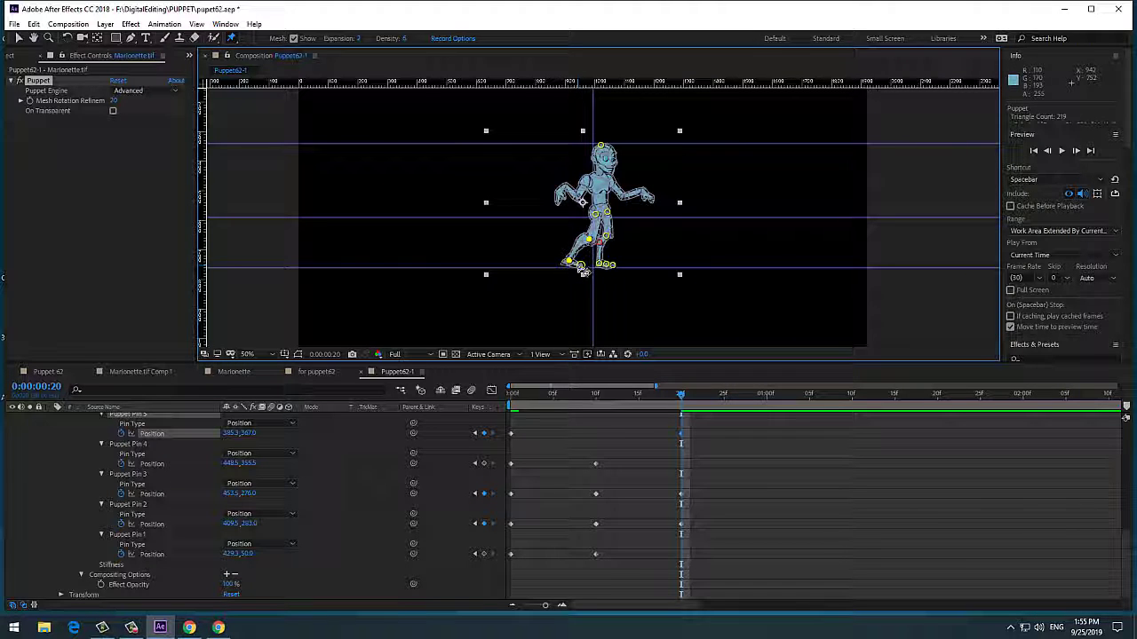
left_click(569, 263)
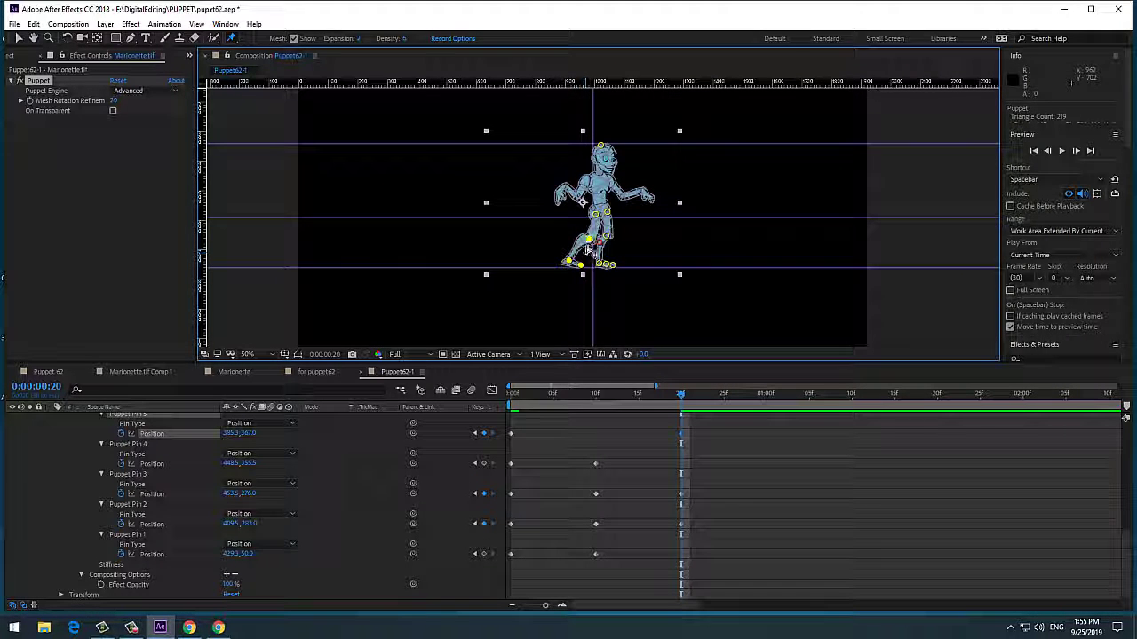
Try to swing the rear leg's knee, ankle and toe pins forward and up together at 0:00:00:20.
left_click_drag(589, 243, 633, 232)
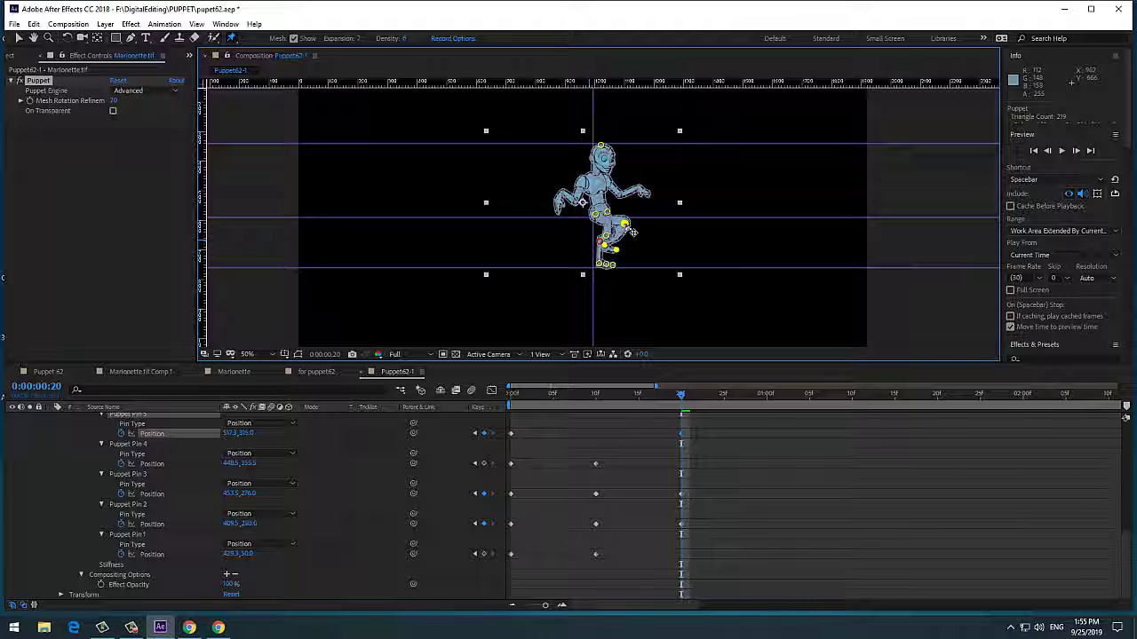
left_click_drag(630, 232, 629, 233)
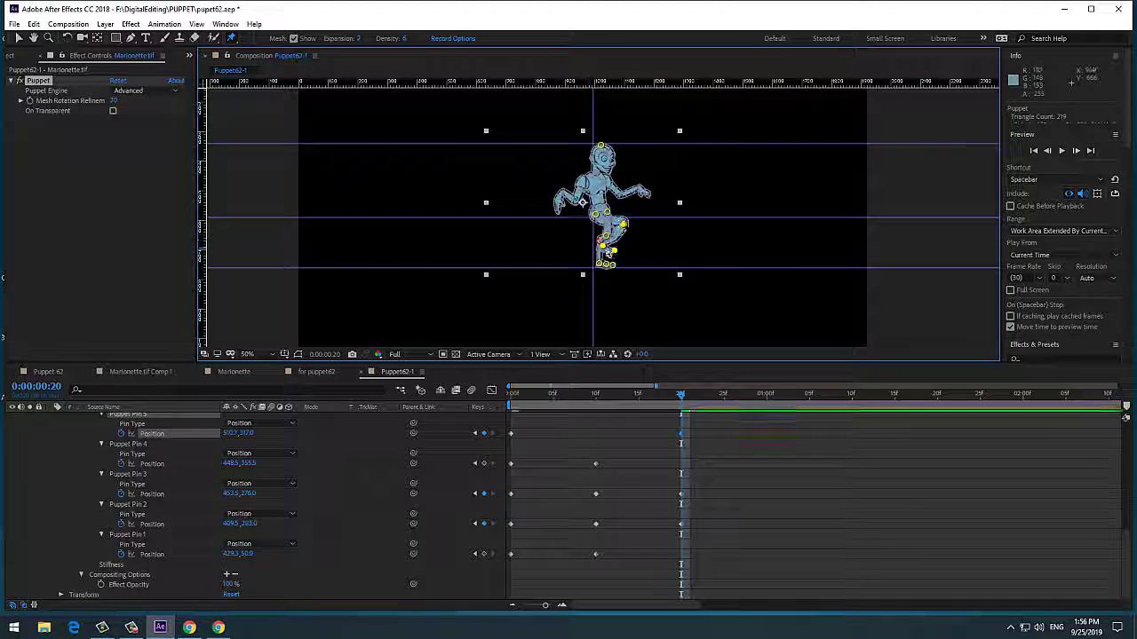
left_click(602, 245)
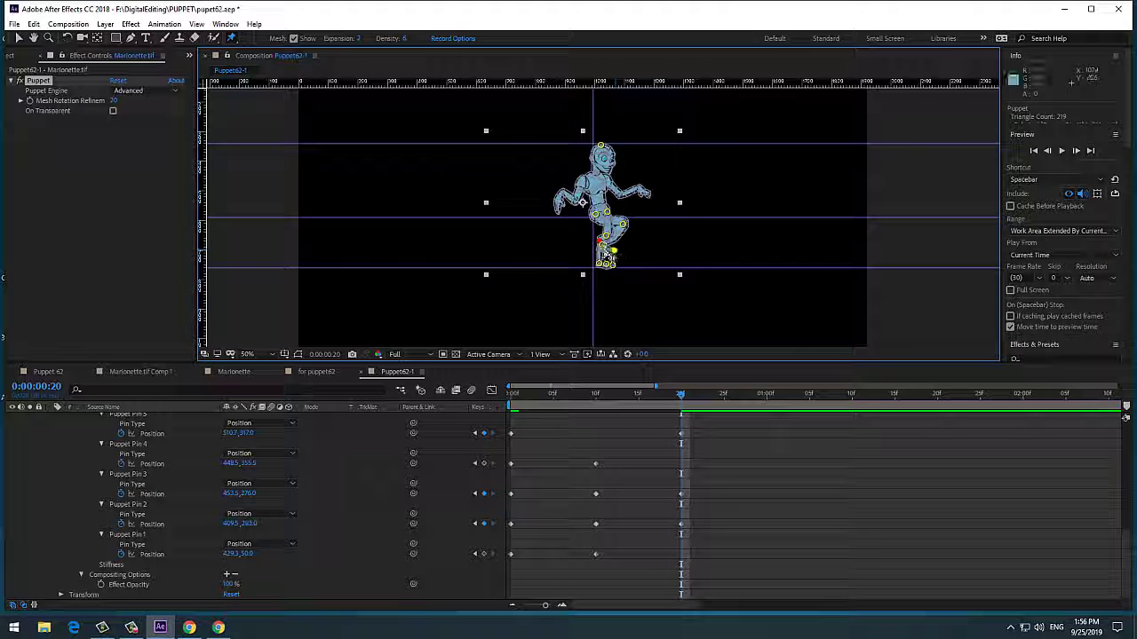
left_click(626, 227)
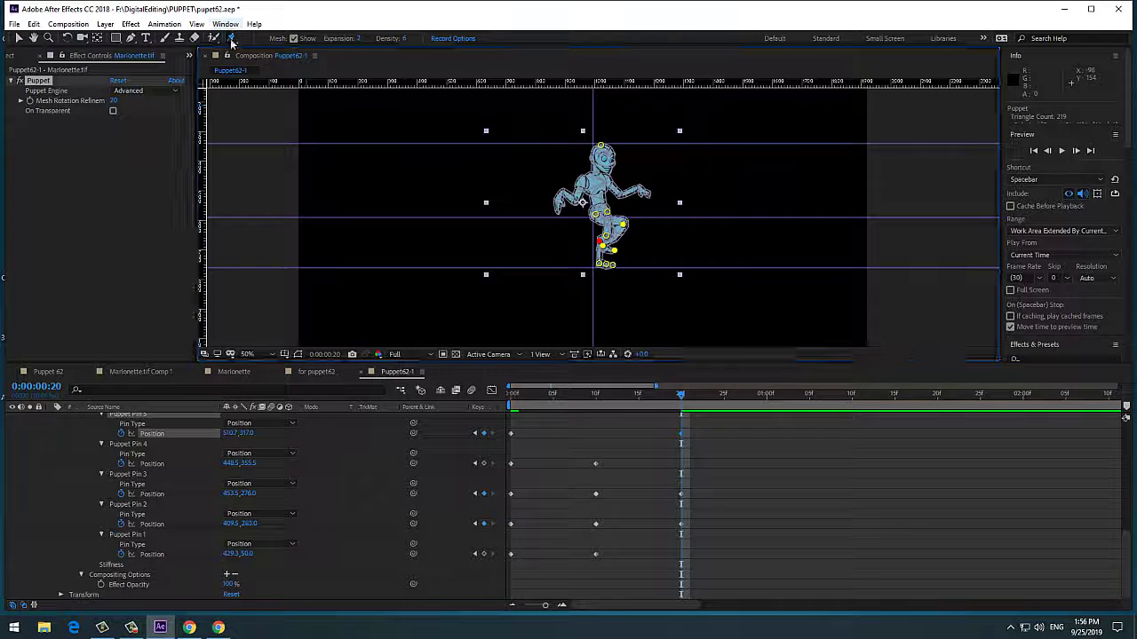
left_click(630, 233)
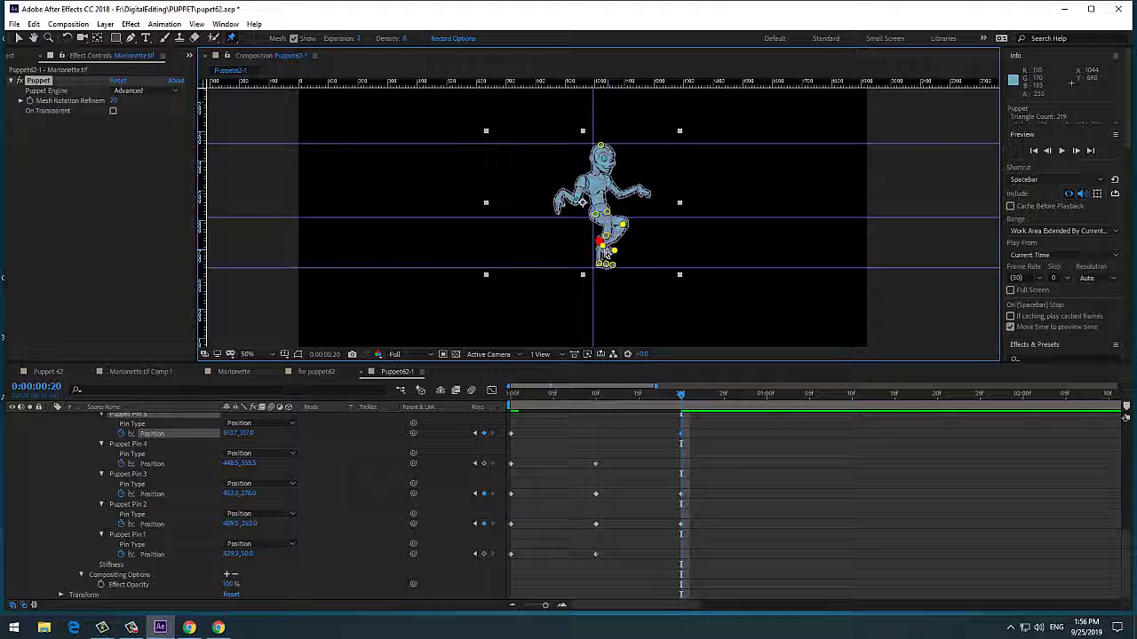
left_click_drag(612, 252, 579, 264)
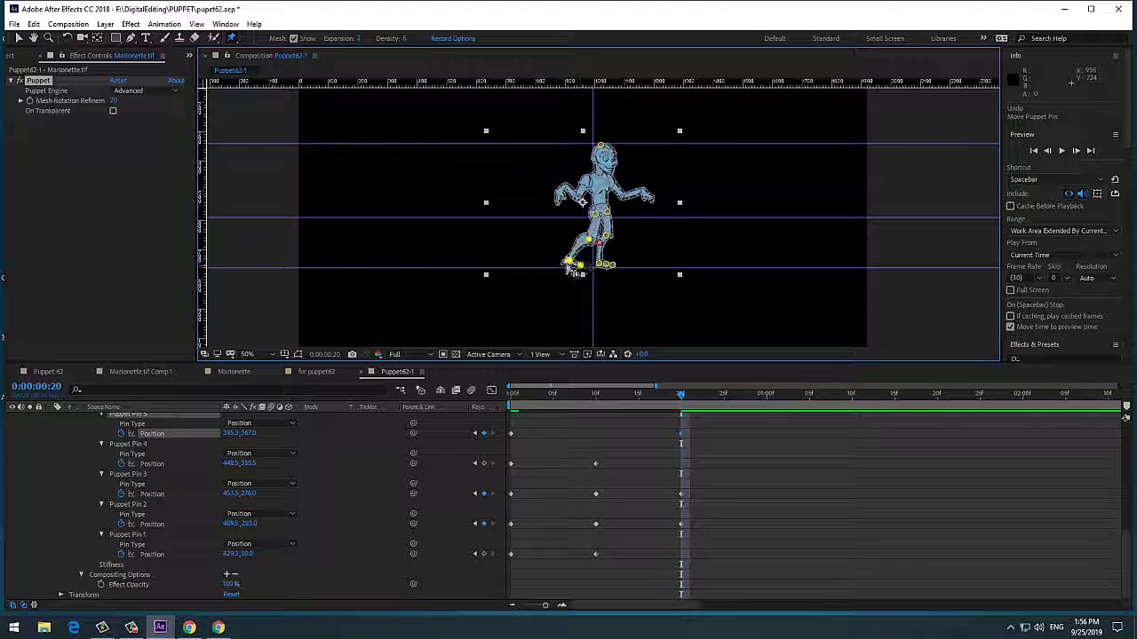
Swing the rear knee, ankle and toe pins forward and up together at 0:00:00:20, bringing the knee pin to about 505.8, 313.0.
left_click_drag(575, 269, 611, 256)
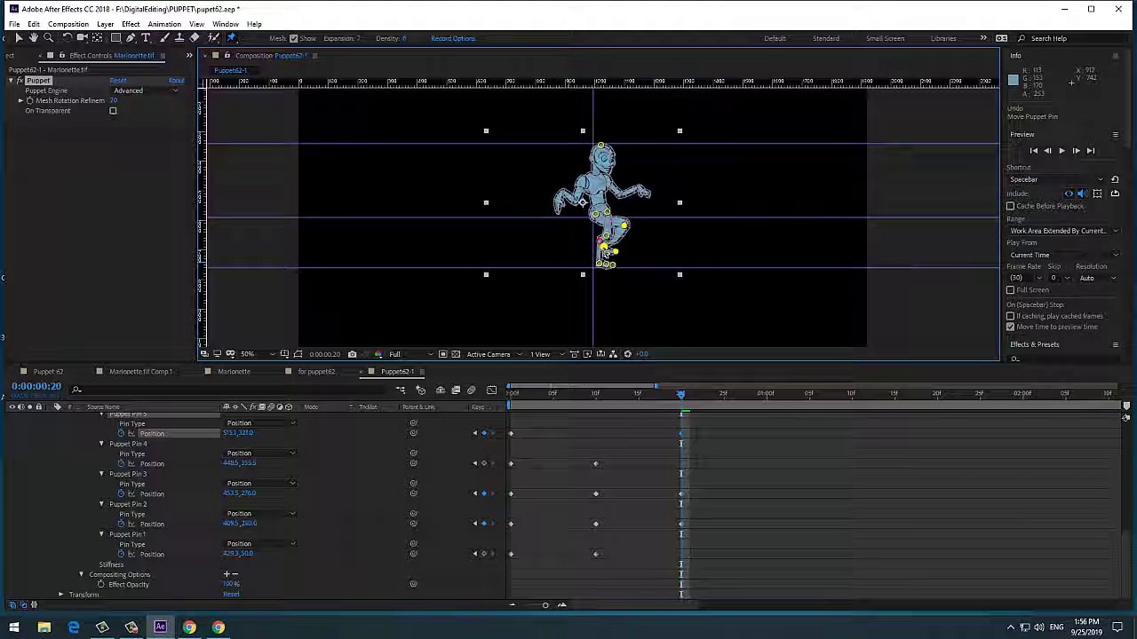
scroll(606, 253, "up", 2)
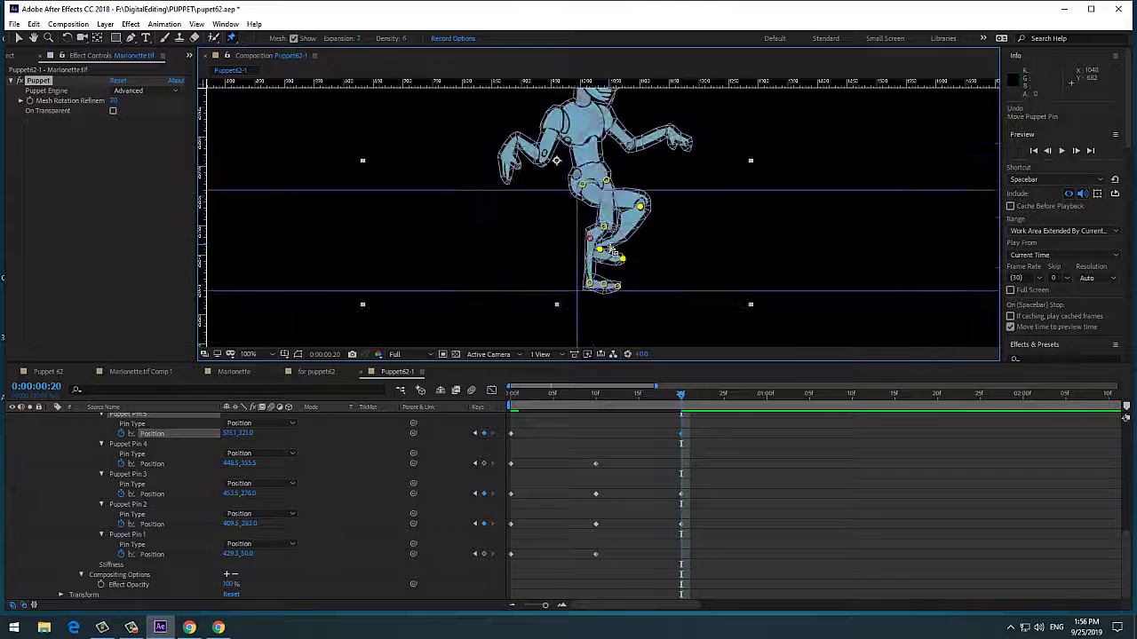
scroll(609, 250, "up", 1)
scroll(609, 251, "down", 1)
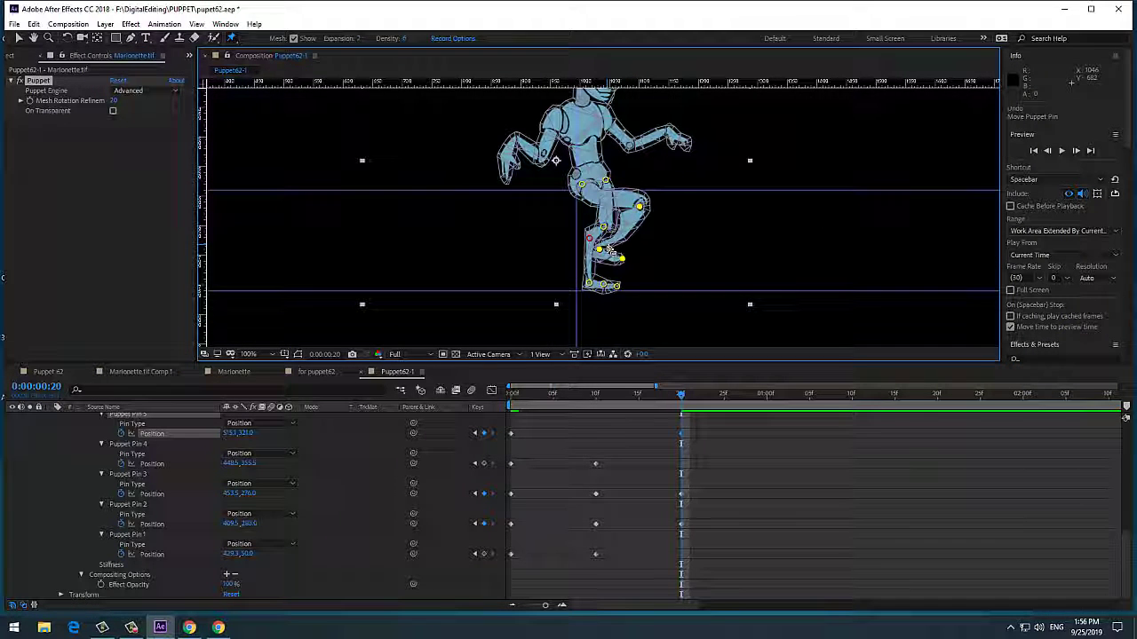
scroll(609, 252, "up", 2)
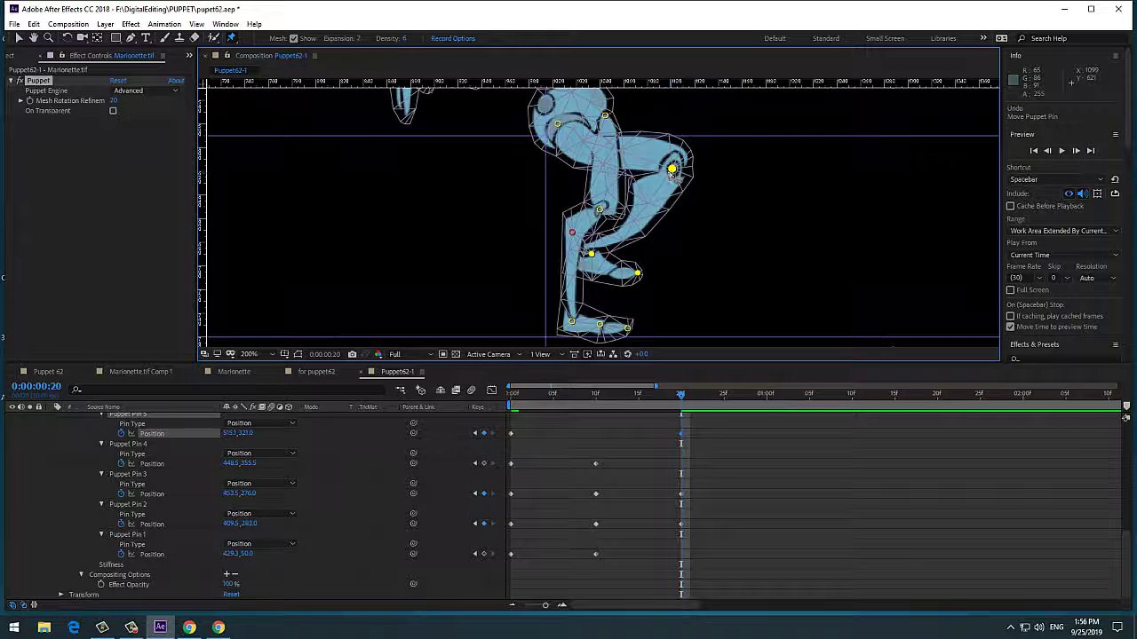
left_click_drag(682, 175, 654, 171)
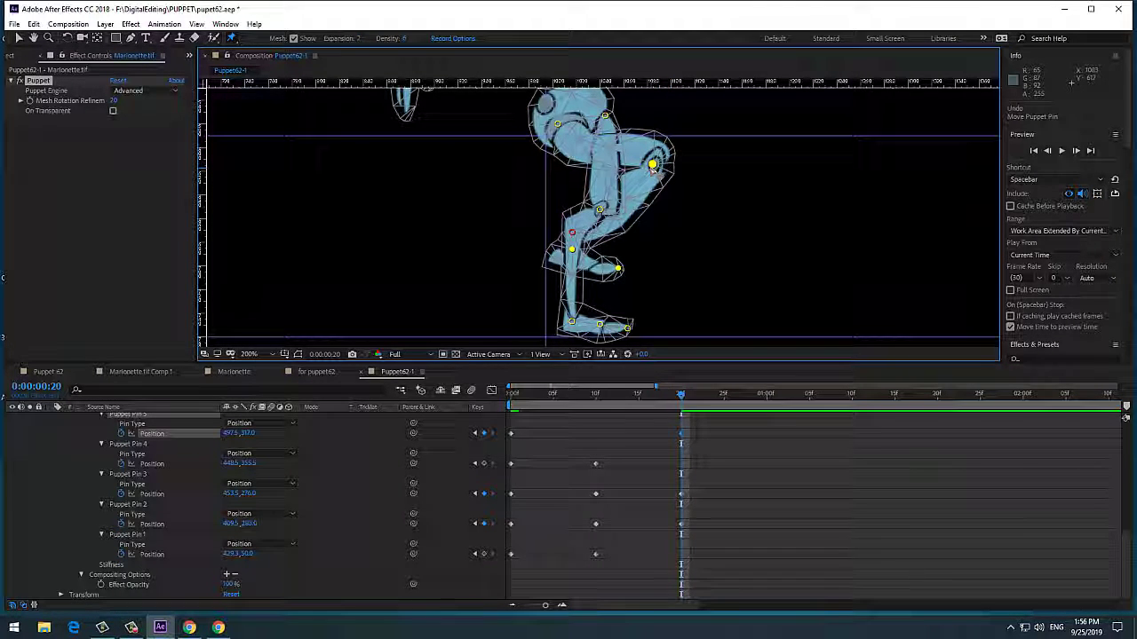
left_click_drag(662, 174, 662, 162)
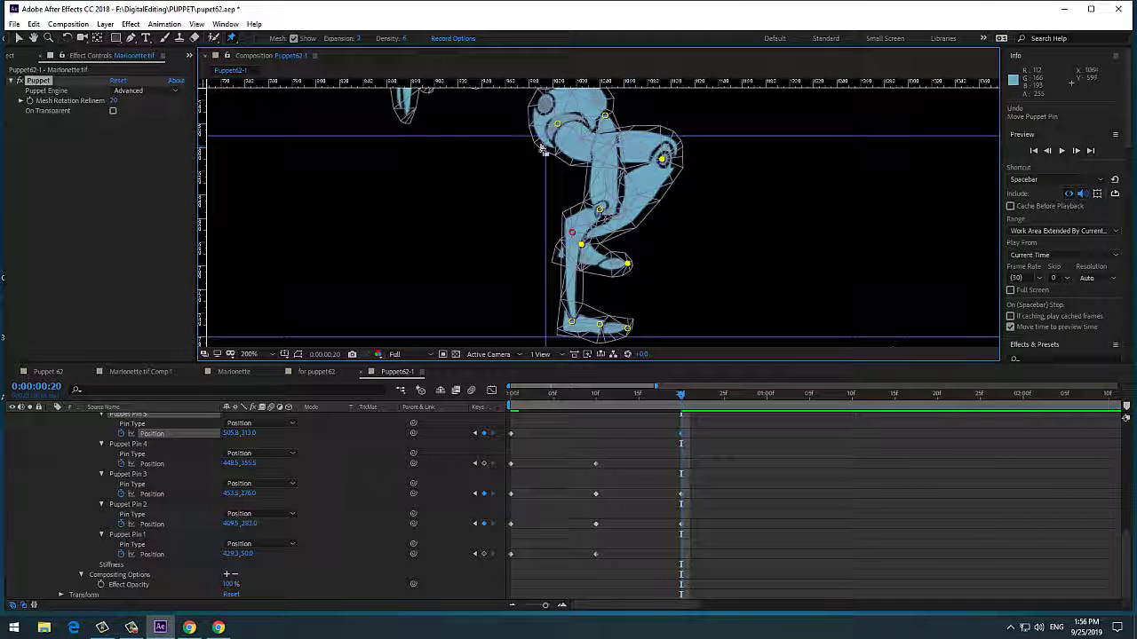
At the first frame, place Puppet Overlap pins on the rear leg's shin, lower thigh and upper thigh.
left_click(231, 37)
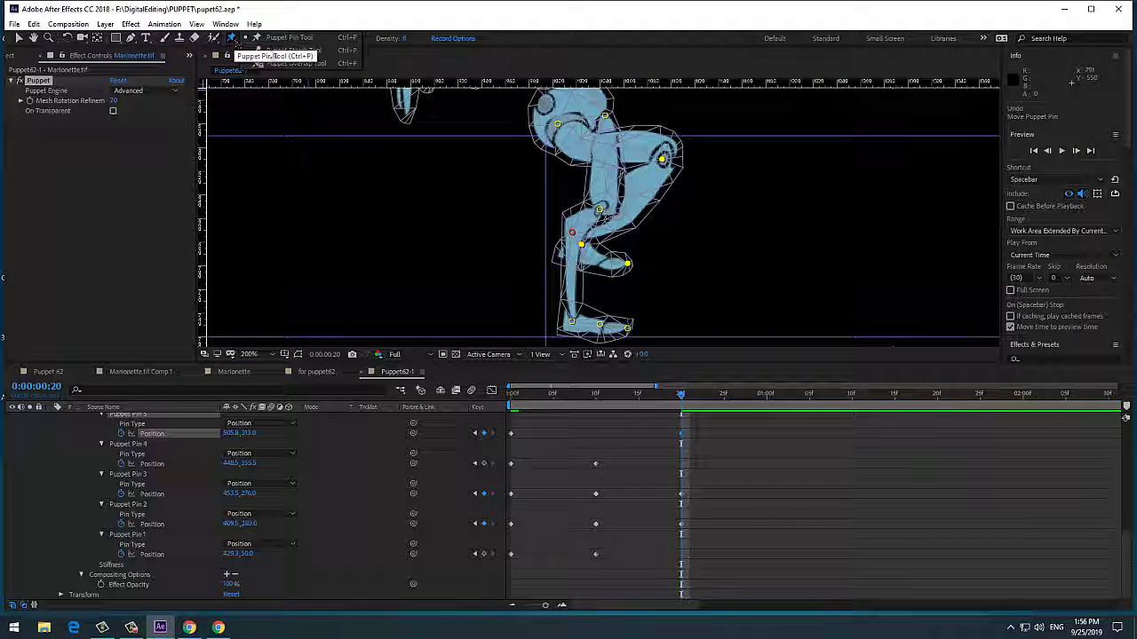
left_click(302, 63)
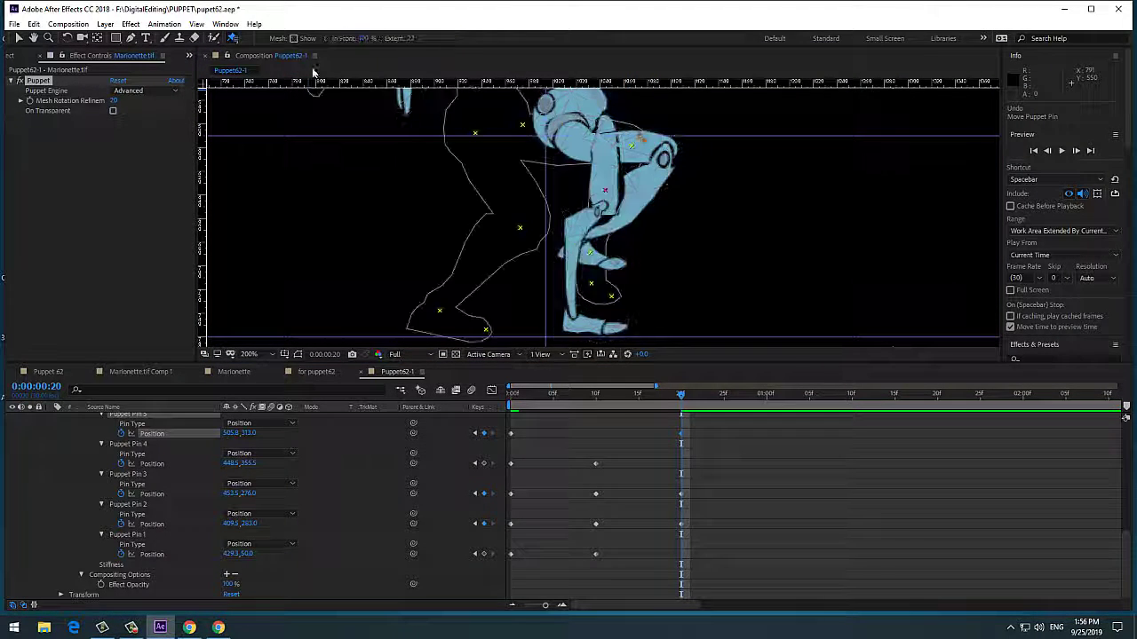
left_click(520, 183)
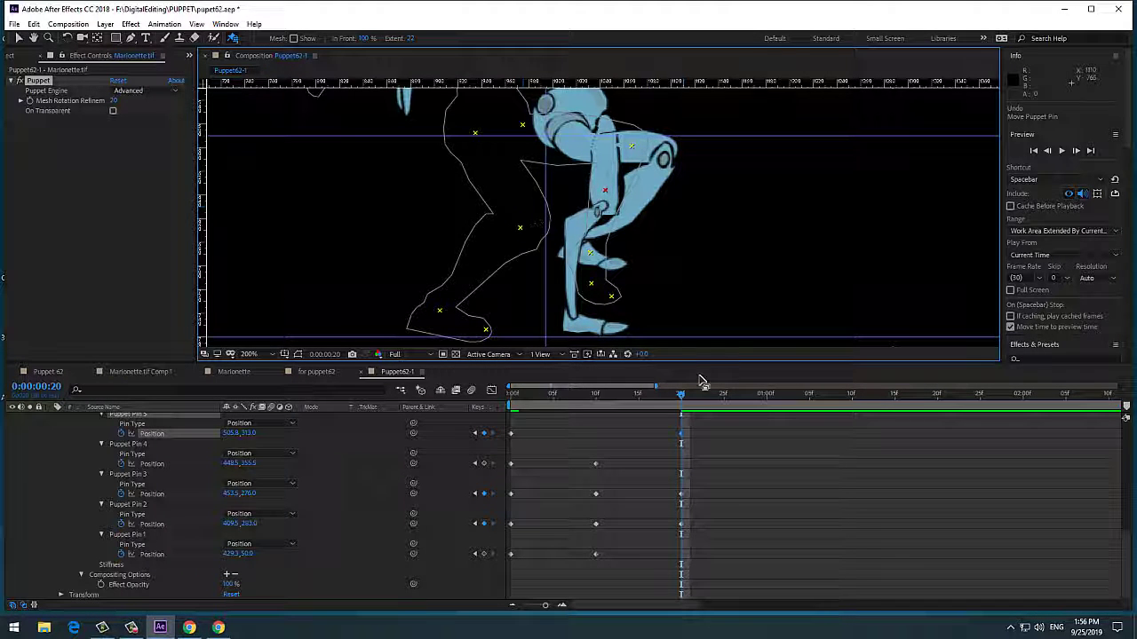
mouse_move(686, 404)
left_mouse_down()
mouse_move(528, 418)
mouse_move(680, 416)
left_mouse_up()
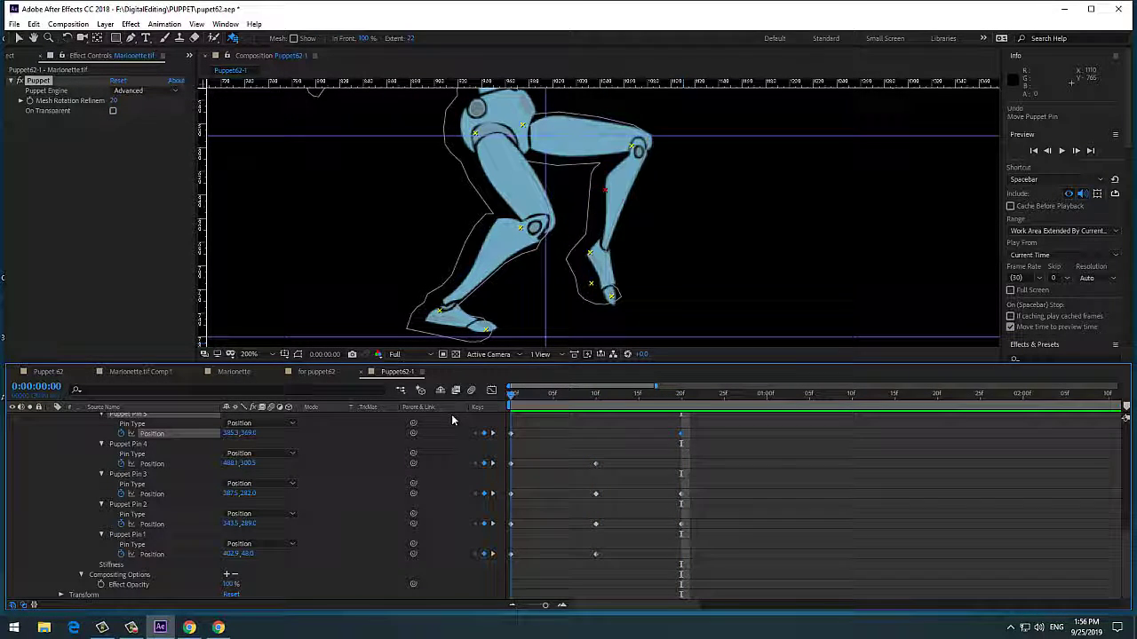
key("Home")
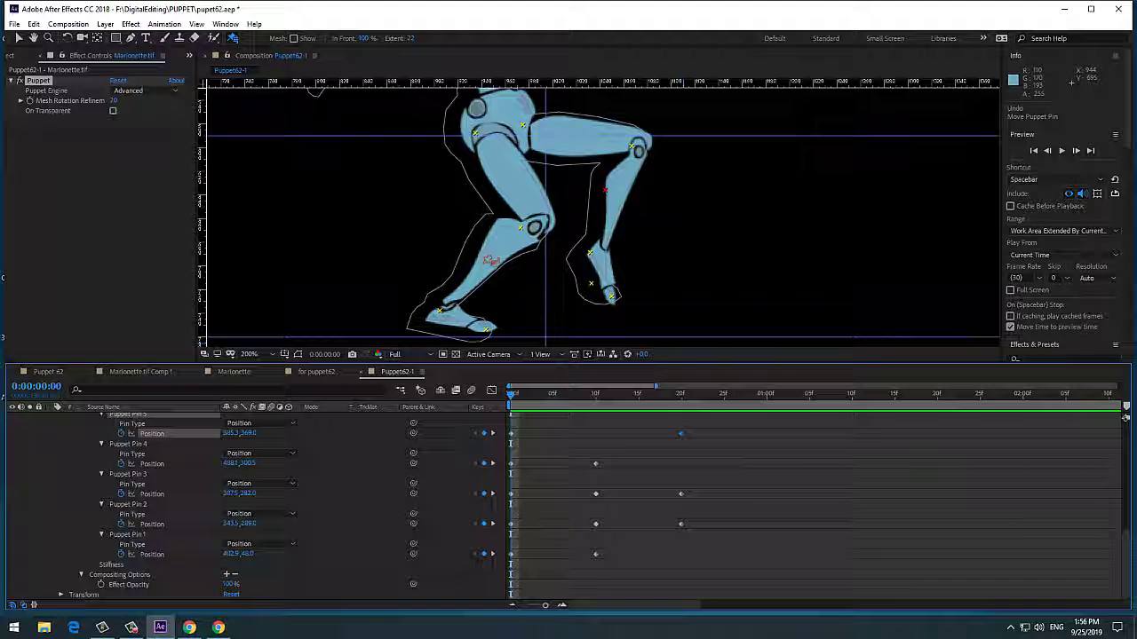
scroll(498, 254, "down", 3)
scroll(499, 252, "up", 3)
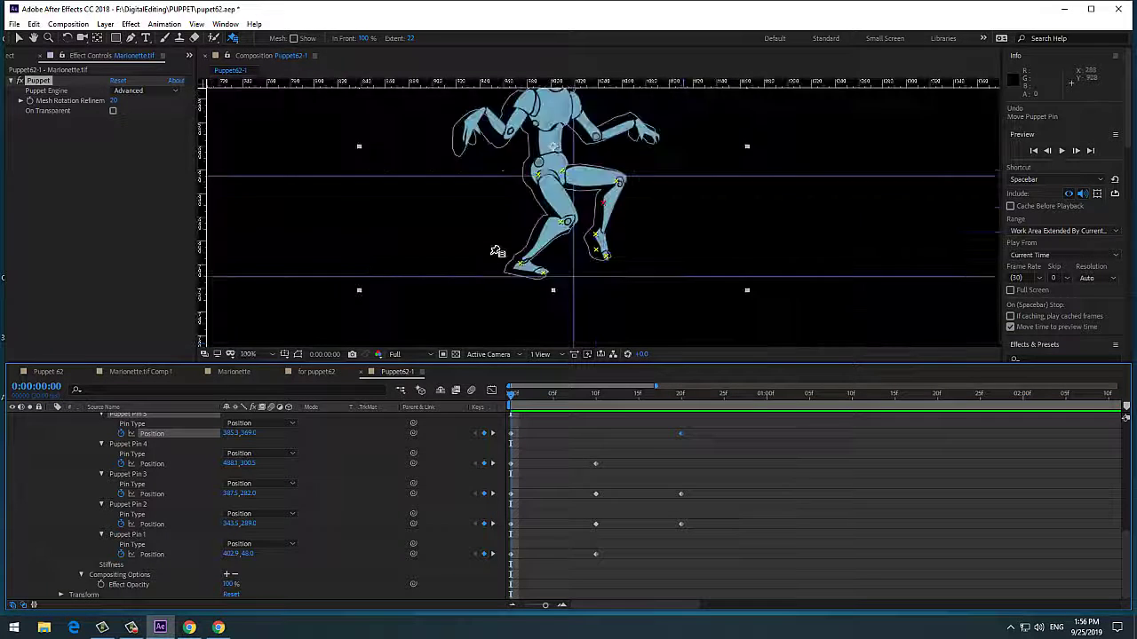
left_click(493, 254)
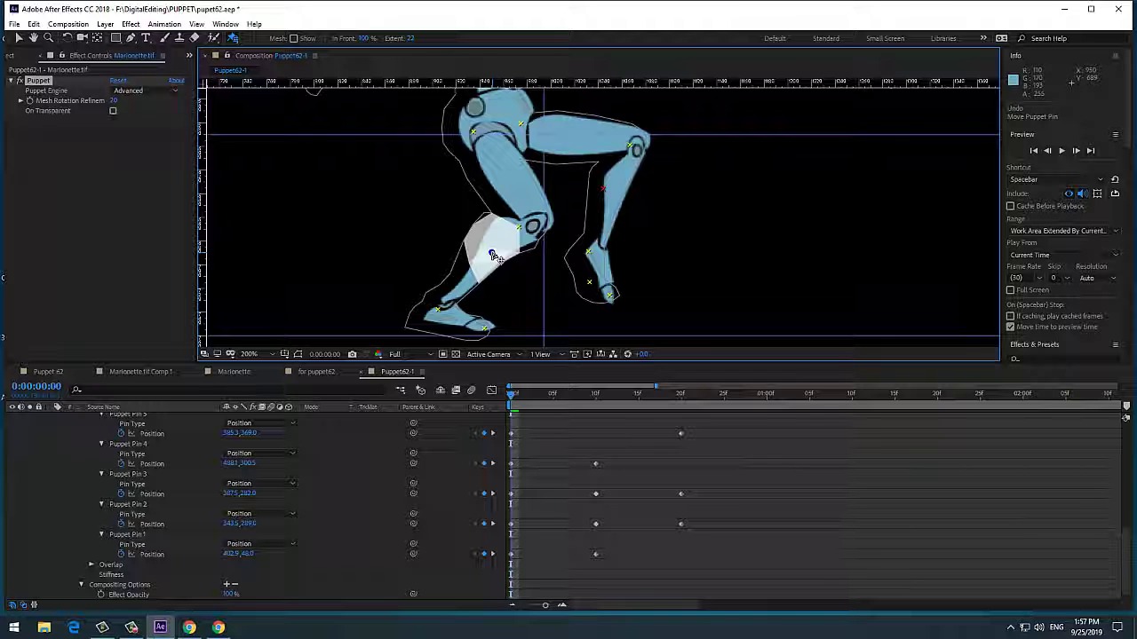
left_click(525, 196)
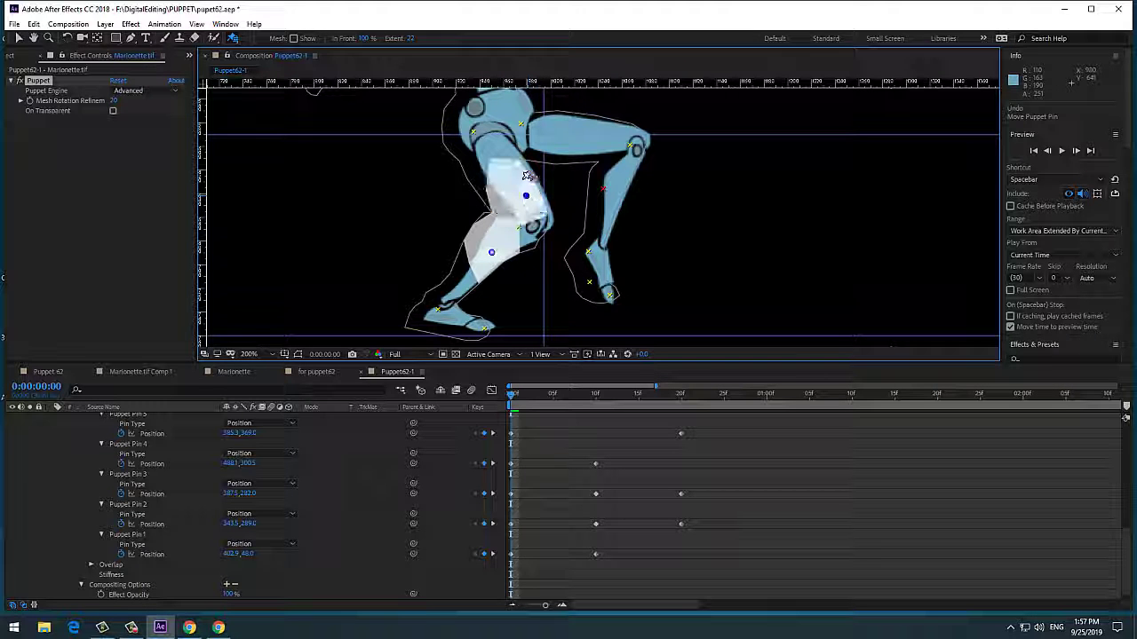
left_click(490, 145)
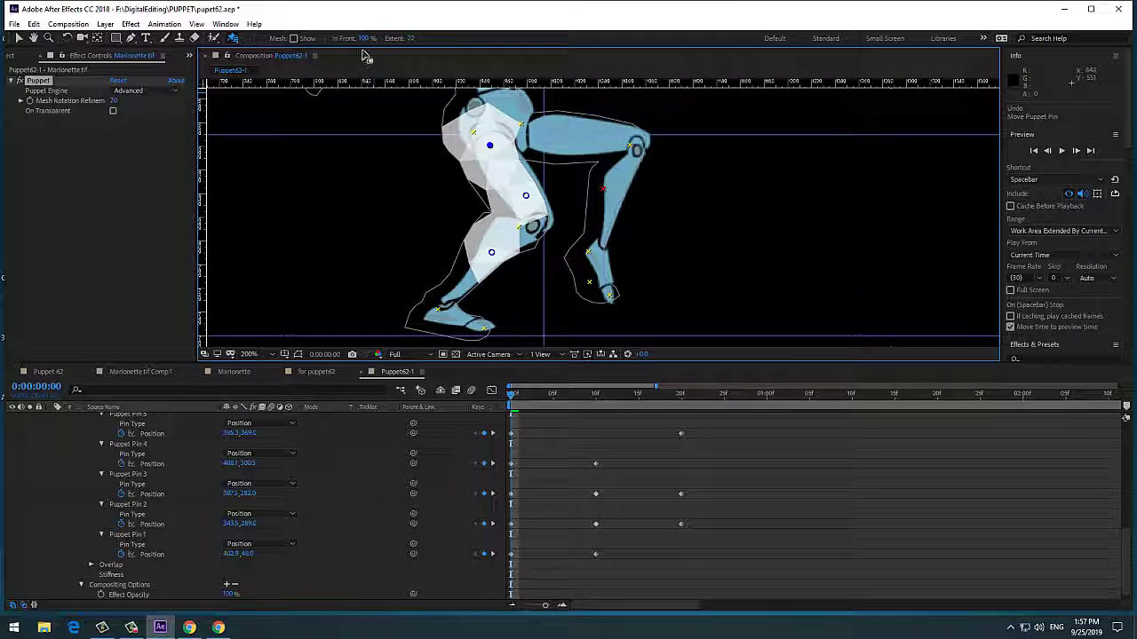
Set the upper-thigh overlap pin's Extent to 45 and move the pin slightly down the thigh.
left_click(412, 39)
type("62")
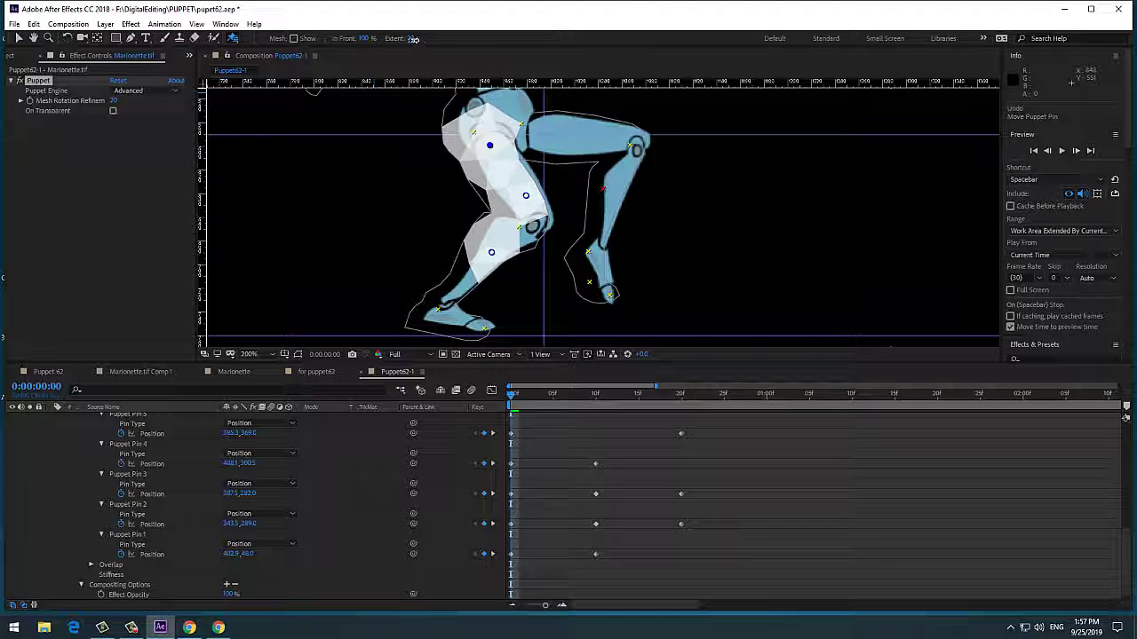
key("Return")
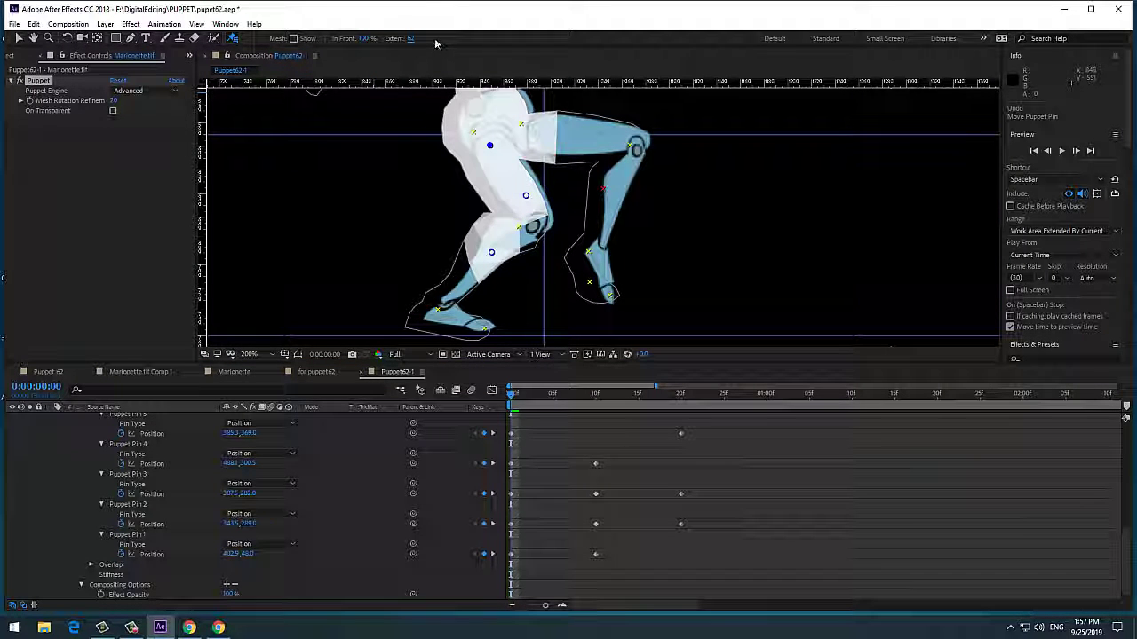
left_click_drag(410, 38, 396, 38)
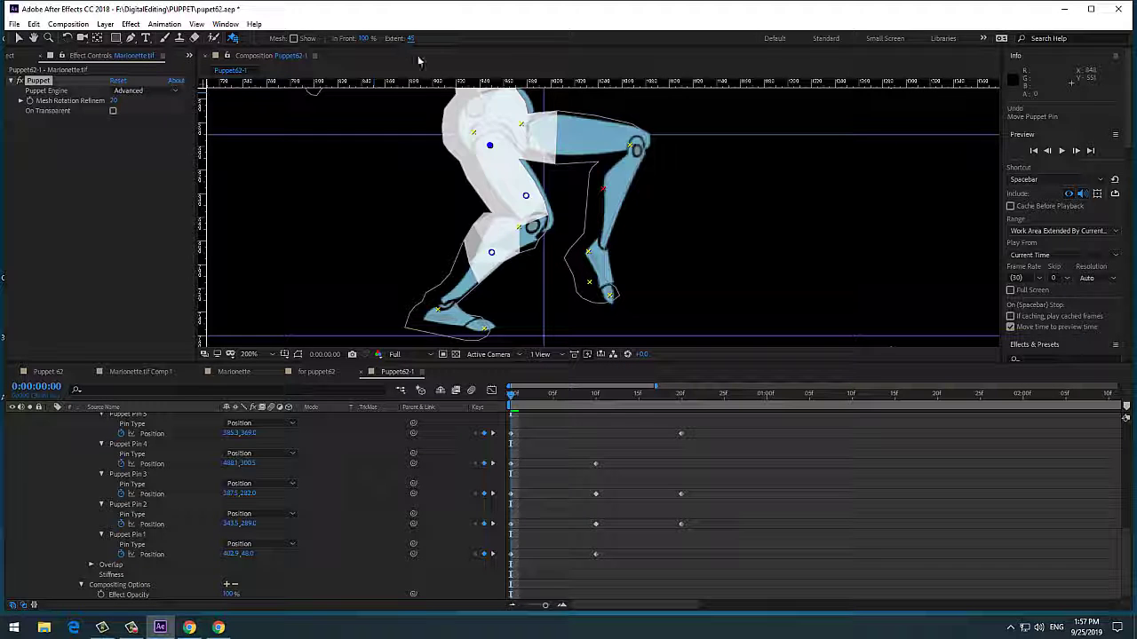
left_click_drag(491, 146, 481, 171)
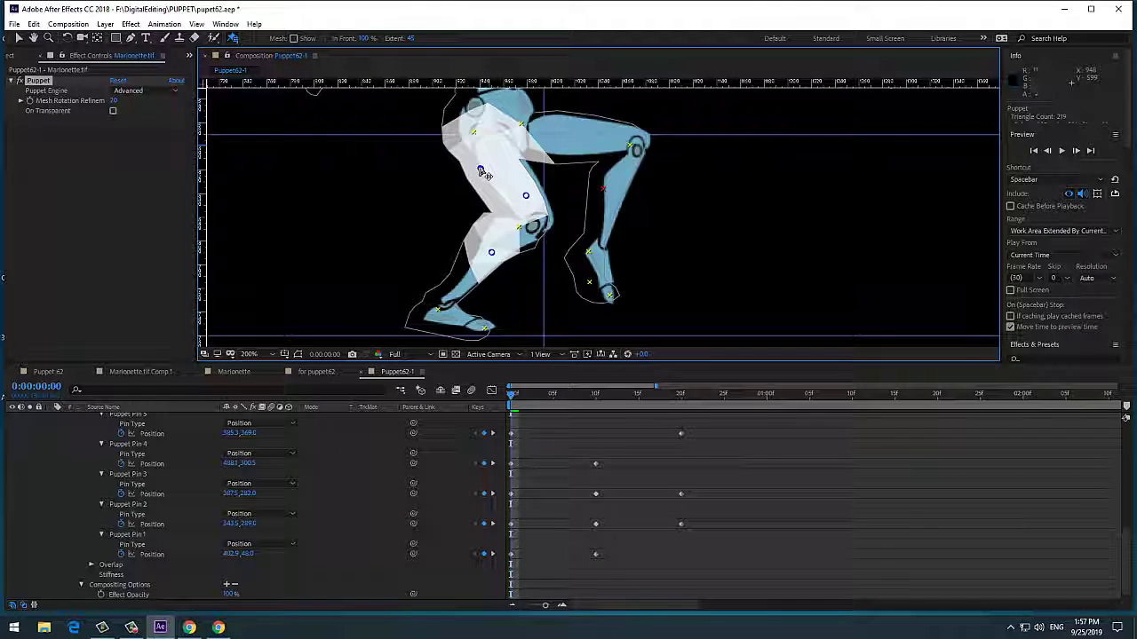
Add overlap pins at the rear foot's heel and toe, and move the lower-thigh overlap pin down to the knee.
left_click(449, 312)
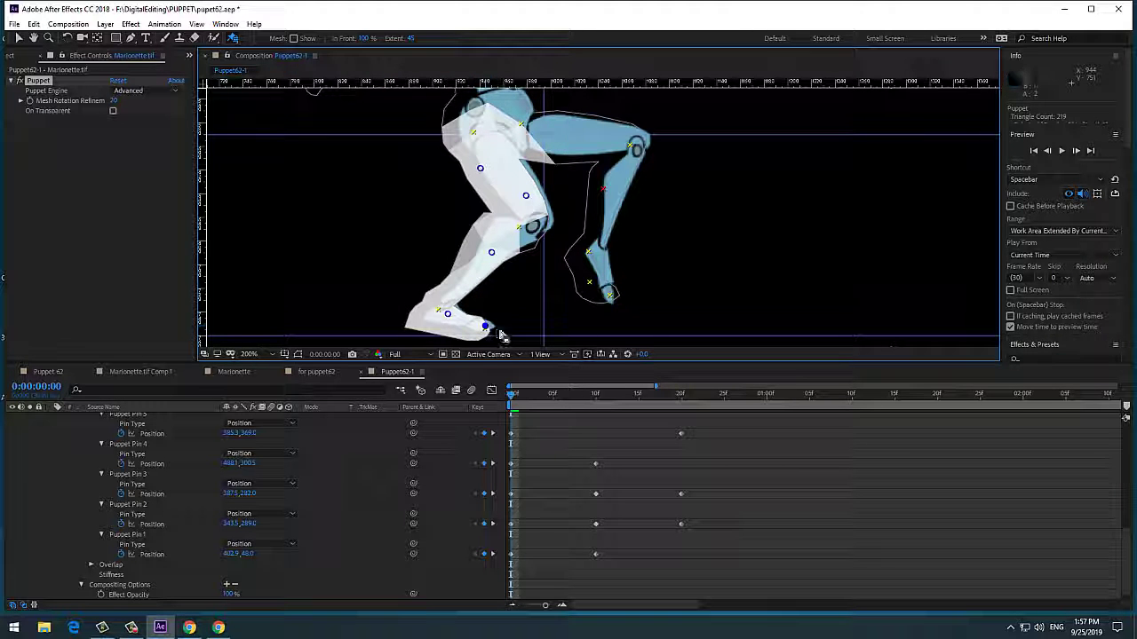
left_click(479, 329)
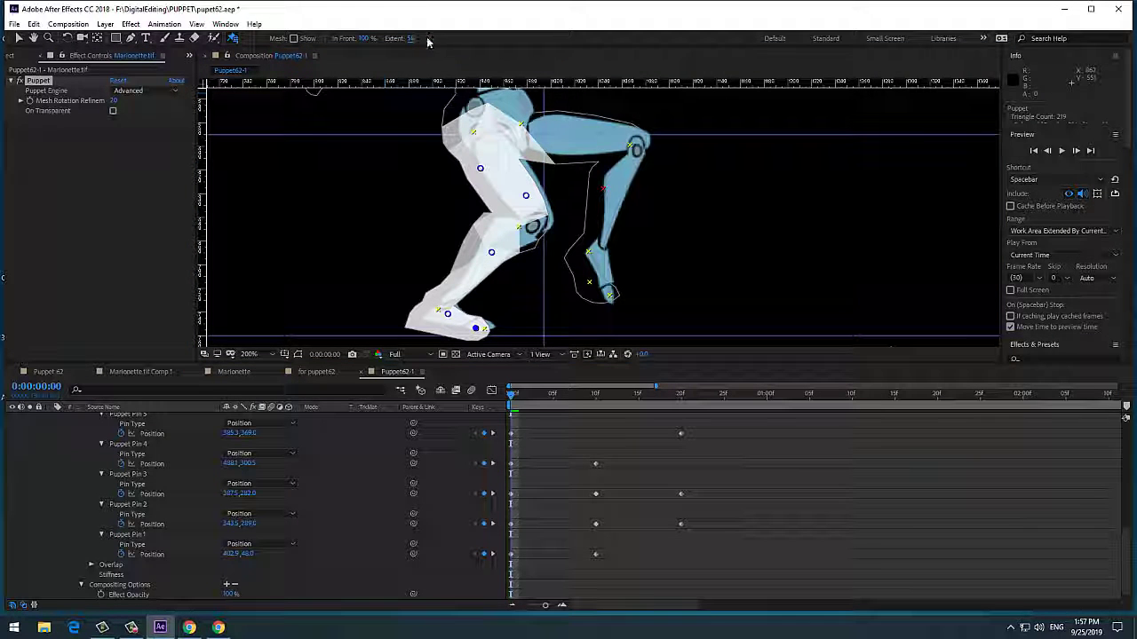
left_click(491, 252)
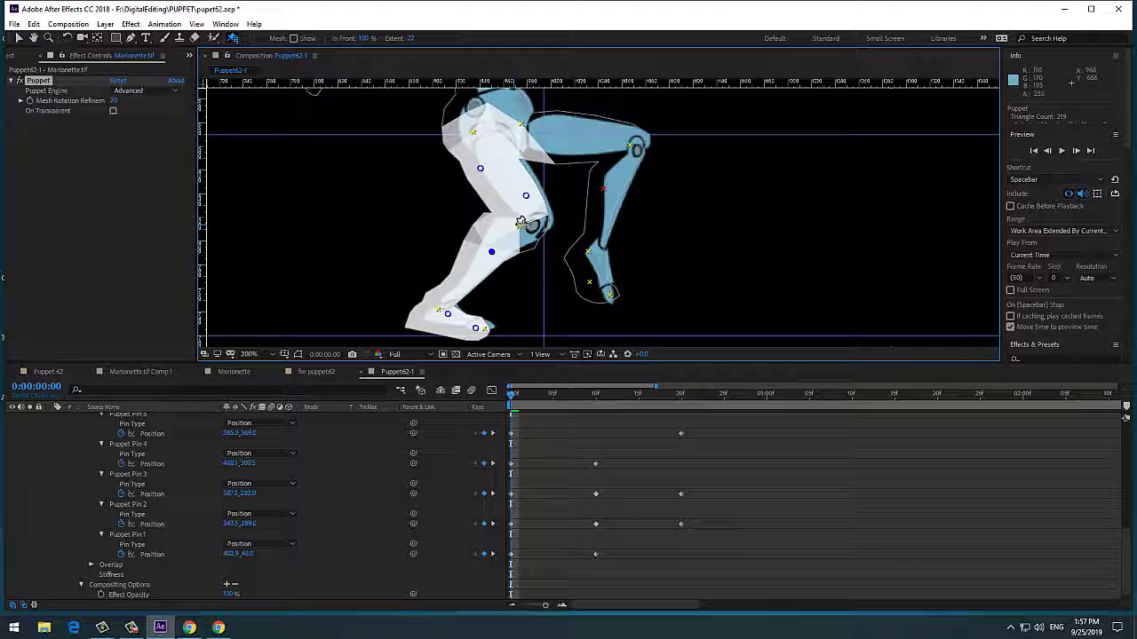
left_click_drag(525, 195, 524, 215)
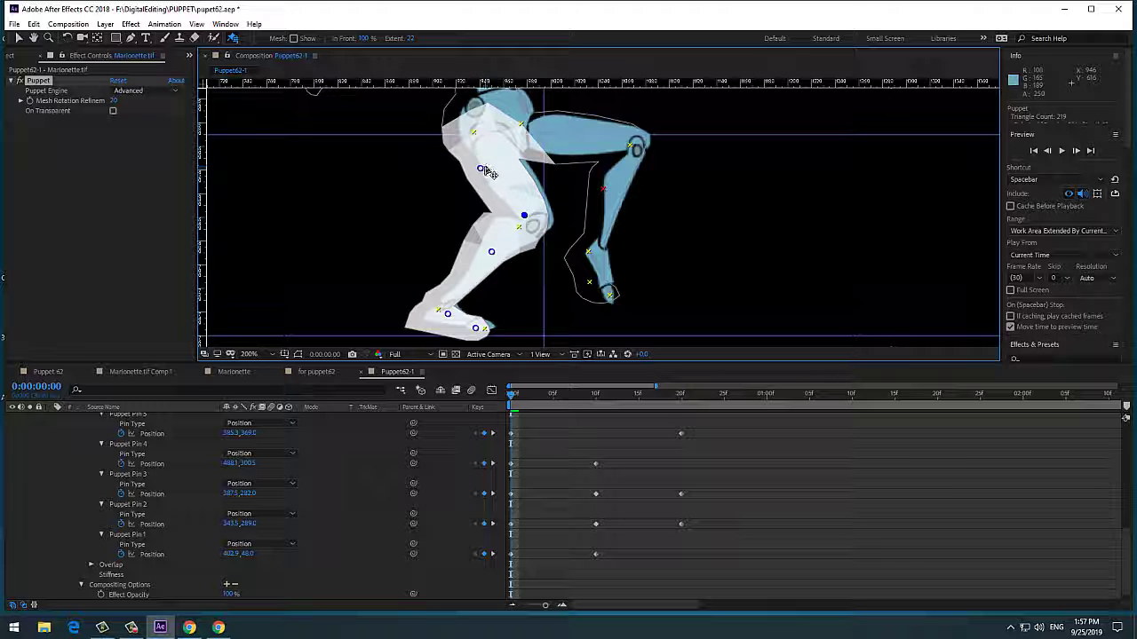
left_click(480, 169)
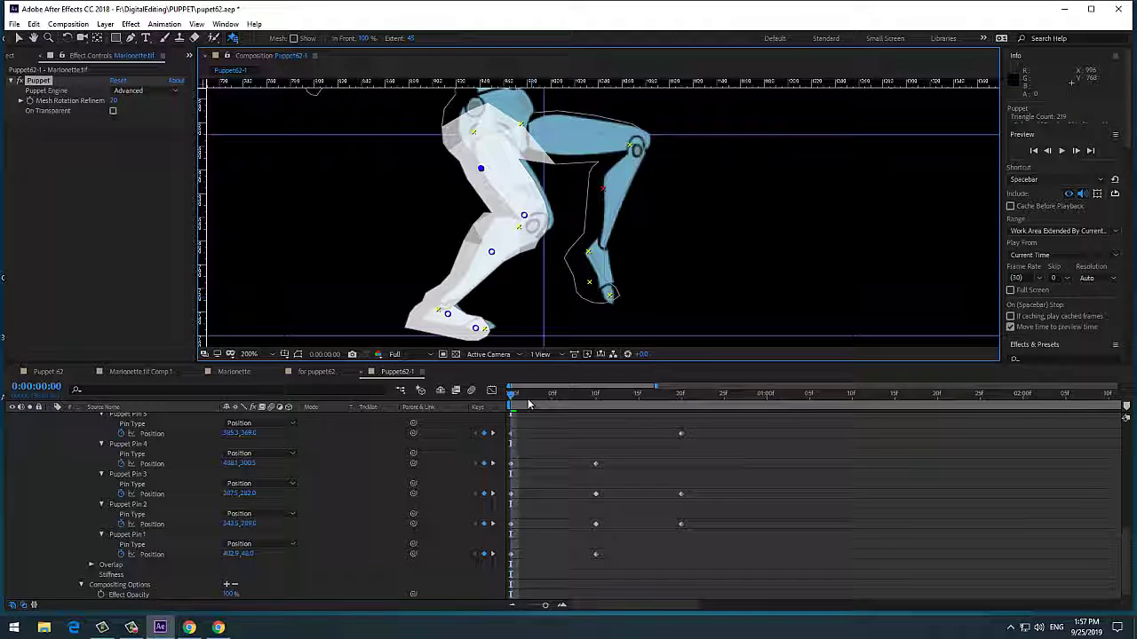
Try a strongly negative In Front value on the rear knee's overlap pin, check it at 0:00:00:13, and restore the value to 100%.
left_click_drag(512, 393, 605, 399)
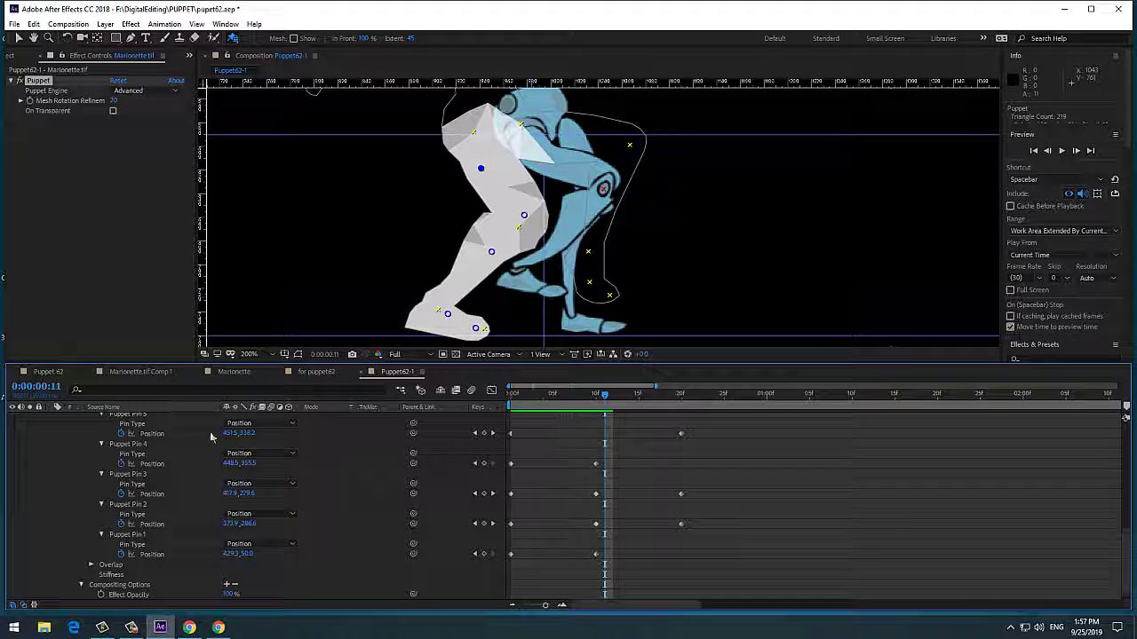
left_click_drag(606, 396, 685, 436)
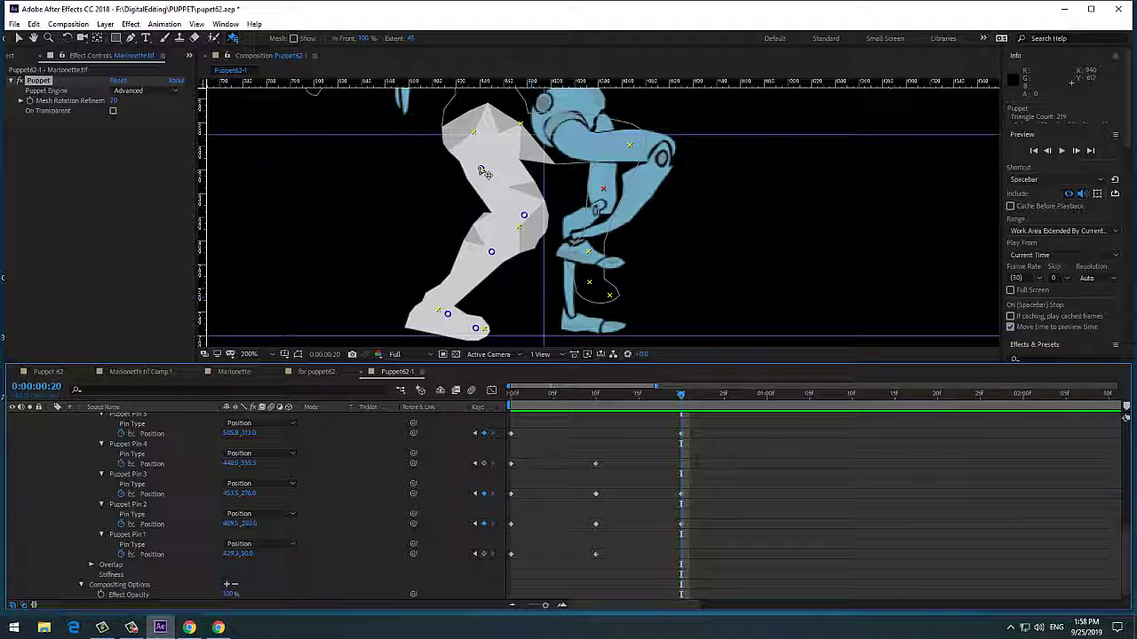
left_click(524, 214)
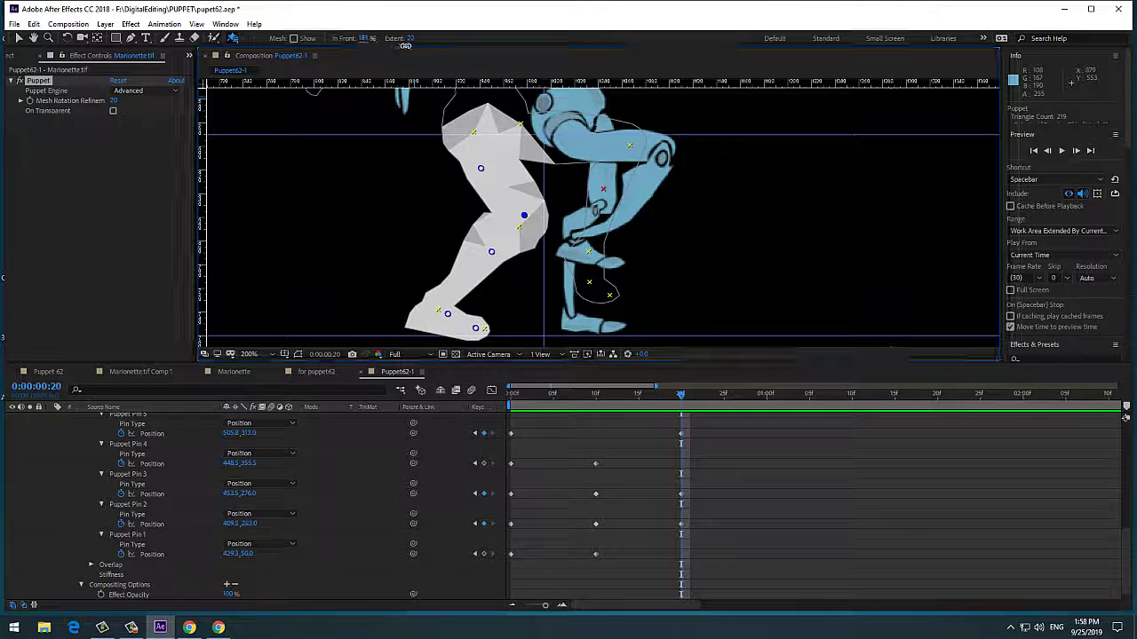
left_click_drag(363, 38, 607, 66)
left_click_drag(8, 78, 0, 78)
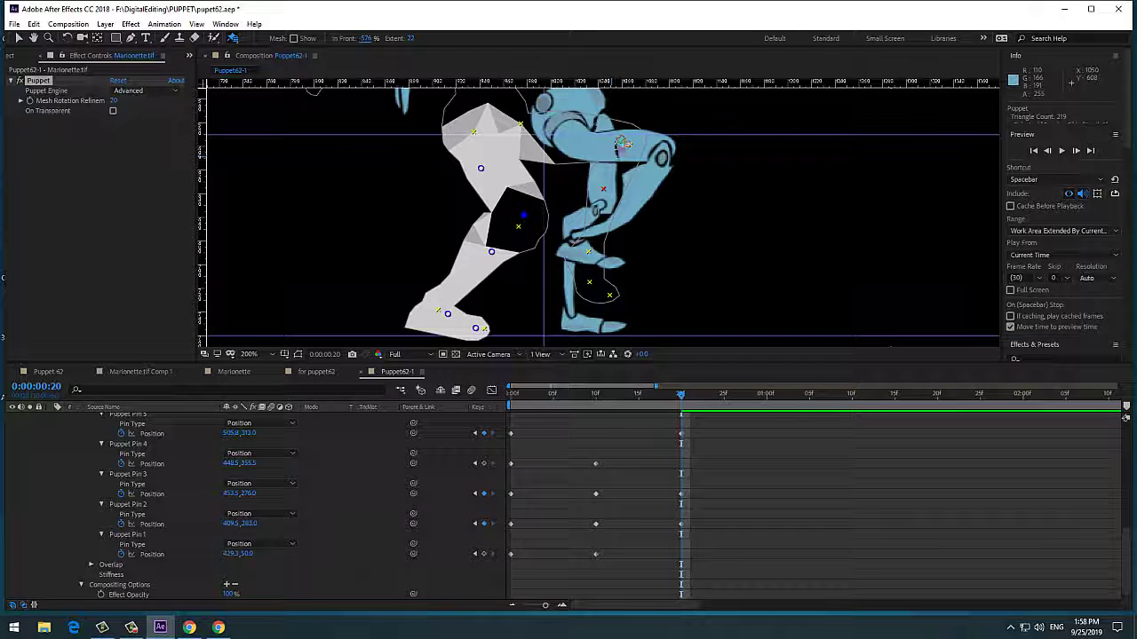
left_click_drag(683, 401, 622, 400)
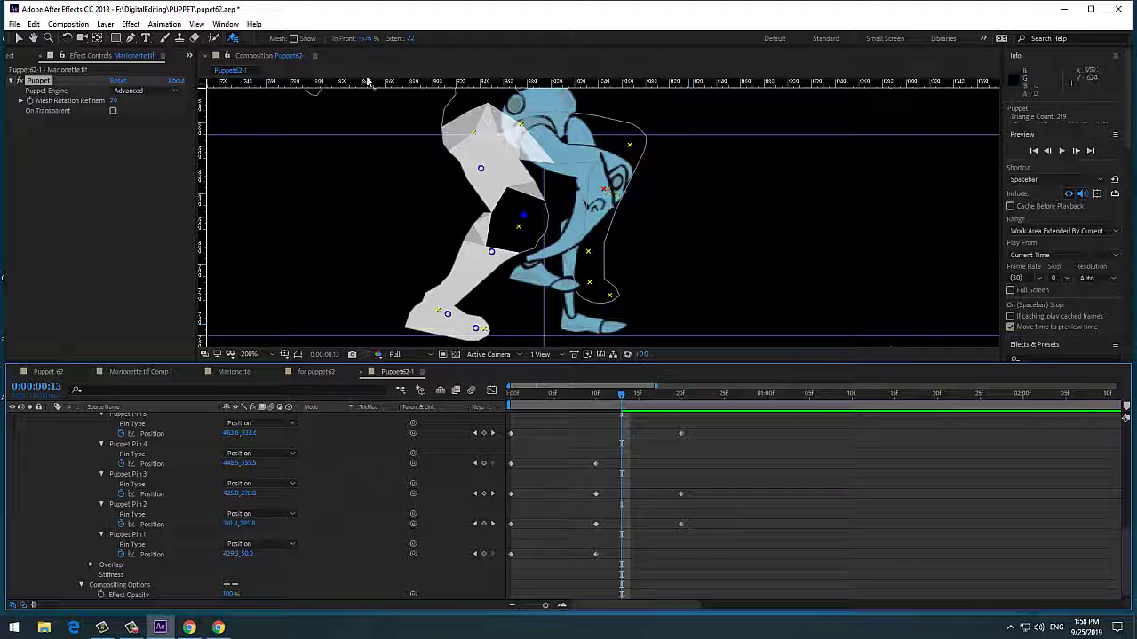
left_click_drag(367, 43, 411, 43)
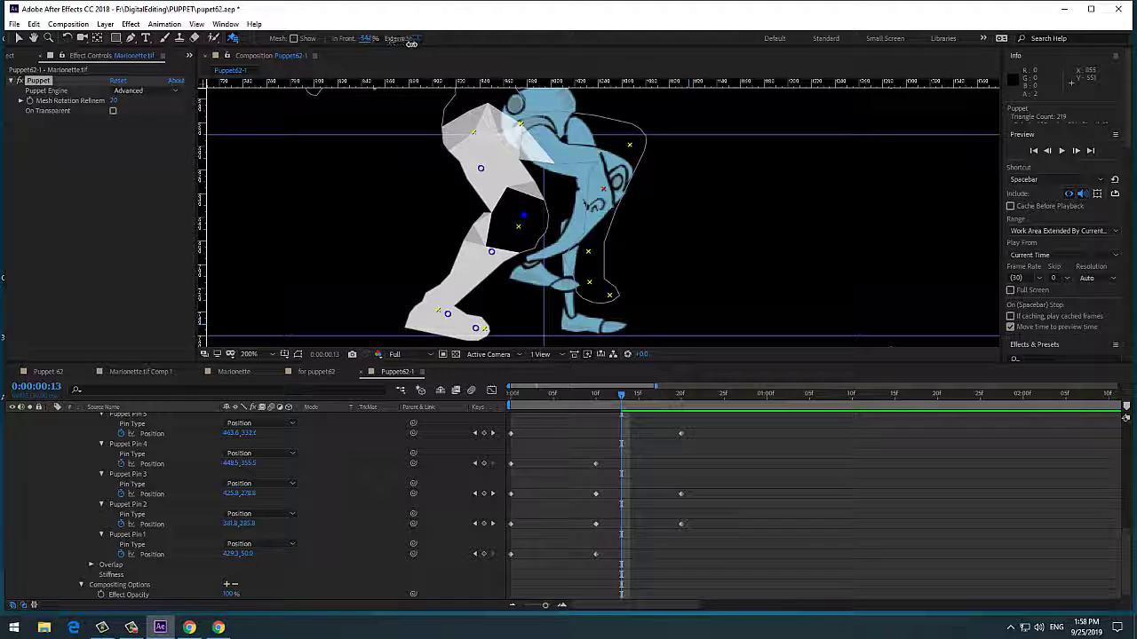
mouse_move(503, 47)
left_mouse_down()
mouse_move(719, 49)
mouse_move(349, 63)
left_mouse_up()
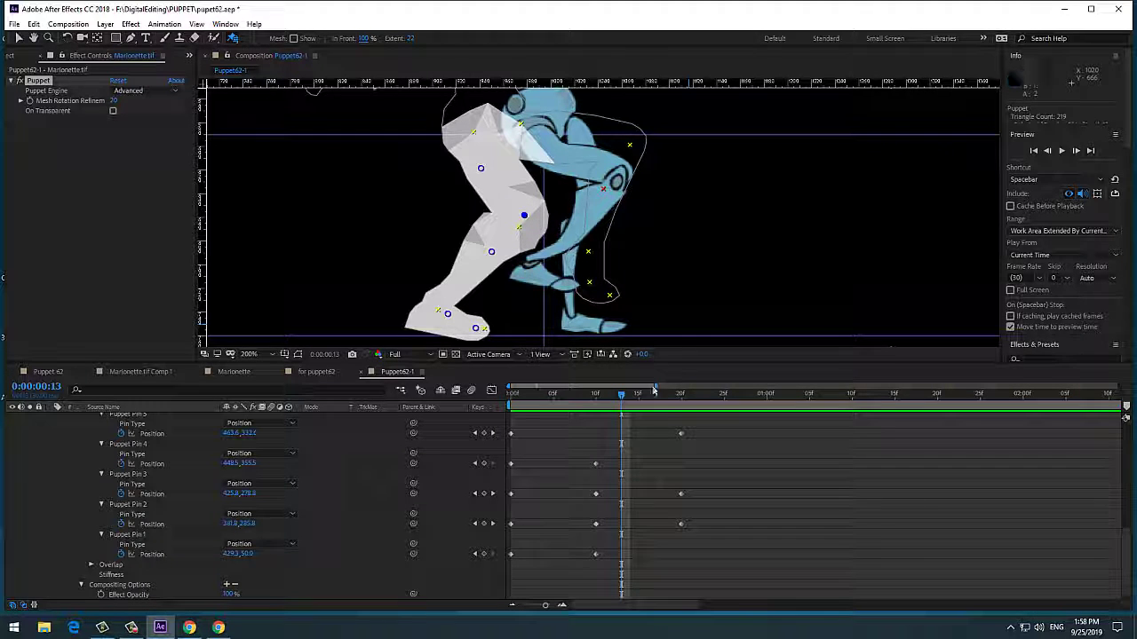
Switch to the Puppet Pin tool and review the walk between the first frame and 0:00:00:20.
left_click(681, 394)
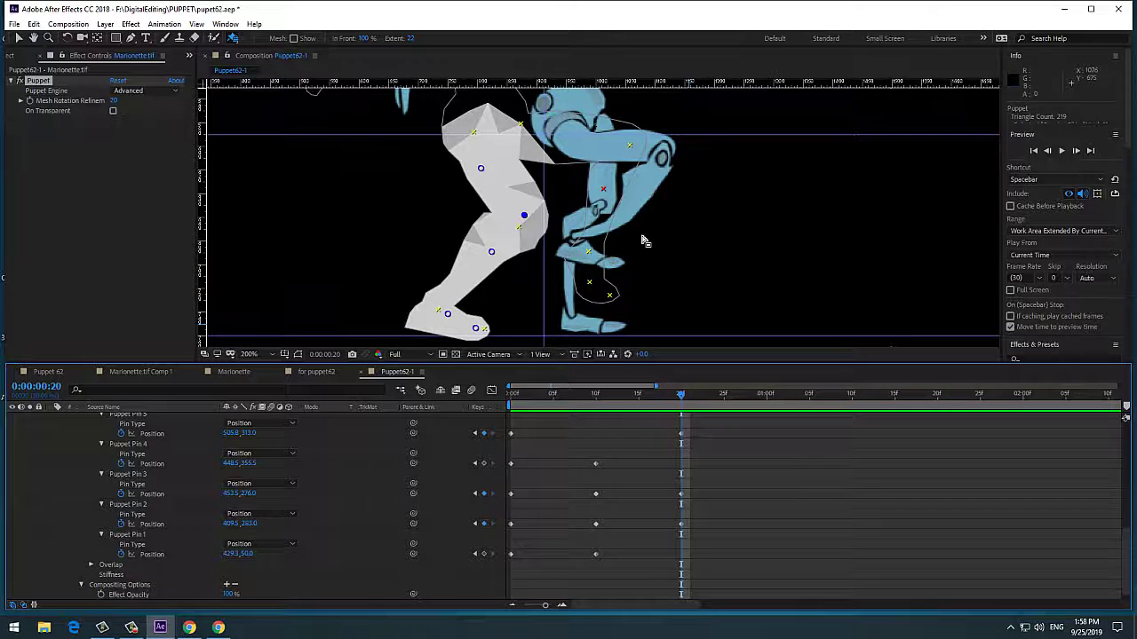
scroll(643, 241, "down", 4)
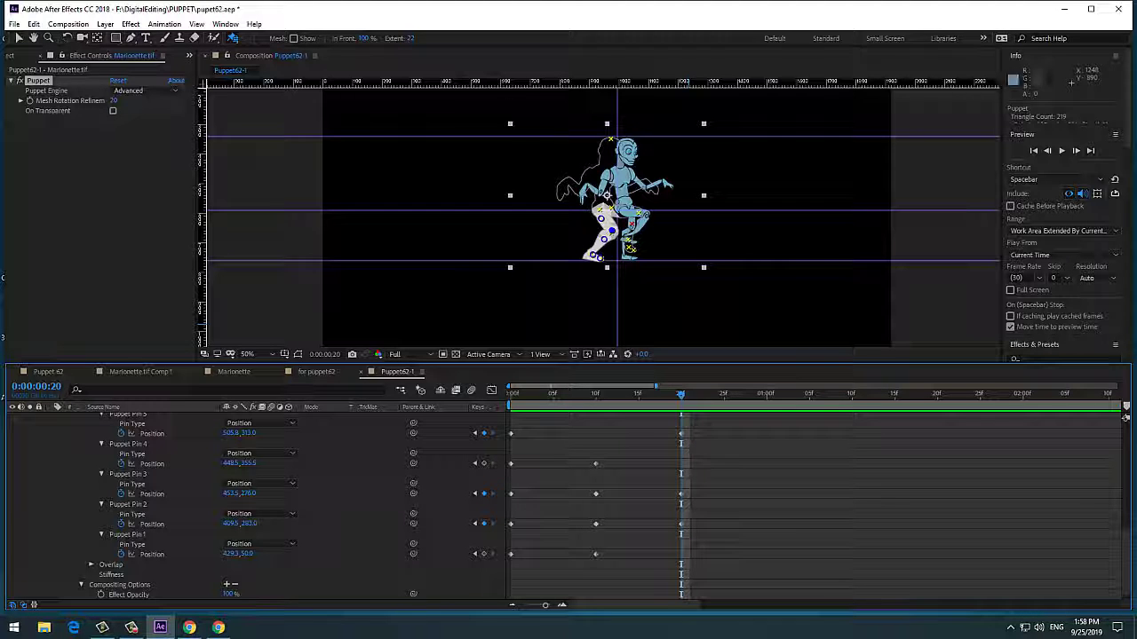
left_click(233, 37)
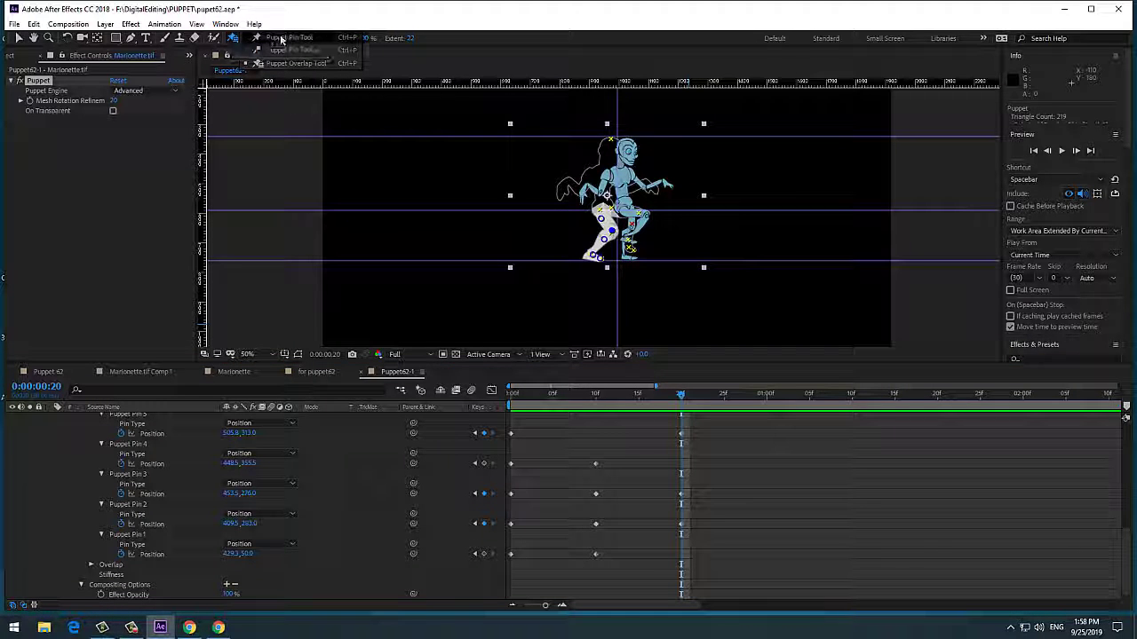
left_click(280, 39)
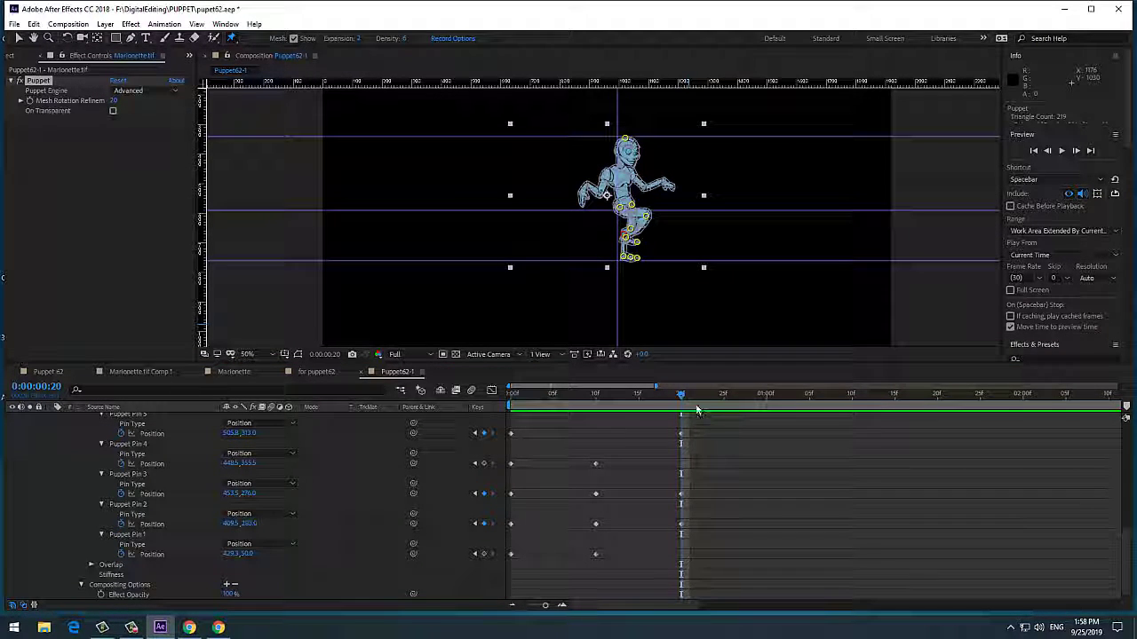
left_click_drag(692, 406, 470, 419)
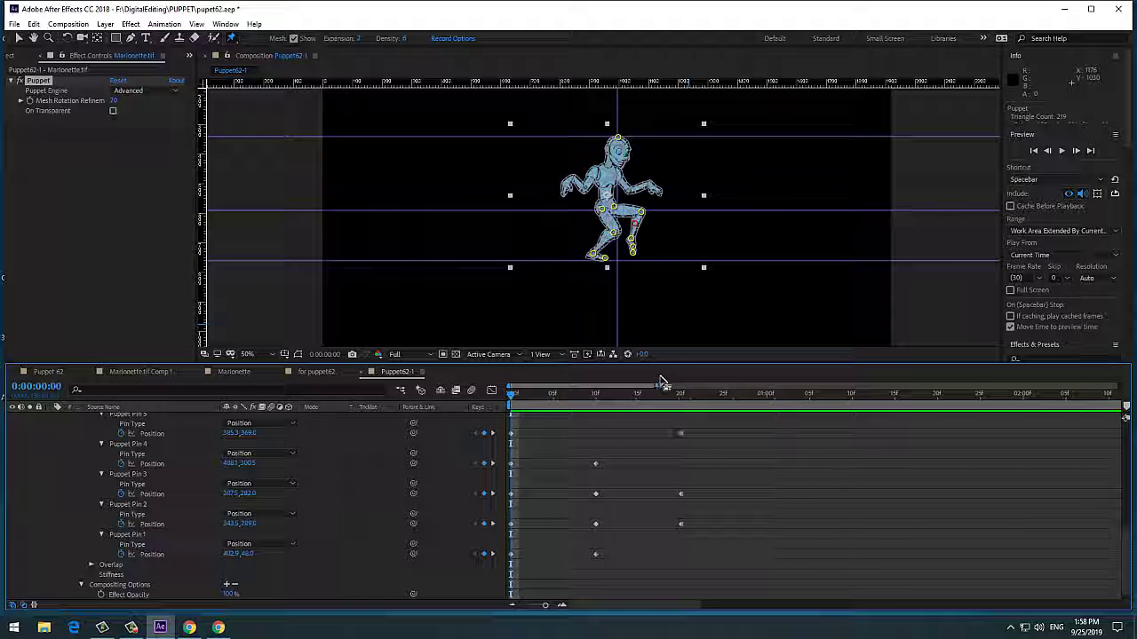
left_click_drag(511, 397, 680, 396)
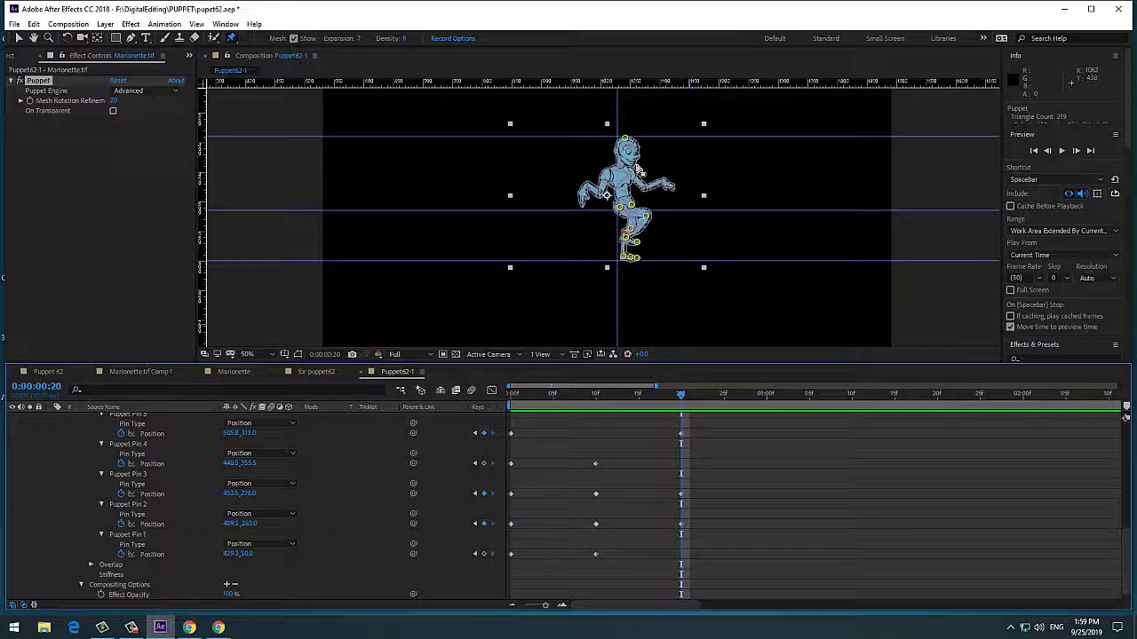
At 0:00:00:20, move the head pin forward to 472.2, 45.0 and shift both hip pins forward together to about 471, 273 and 427, 280.
scroll(639, 174, "up", 2)
left_click_drag(612, 110, 638, 109)
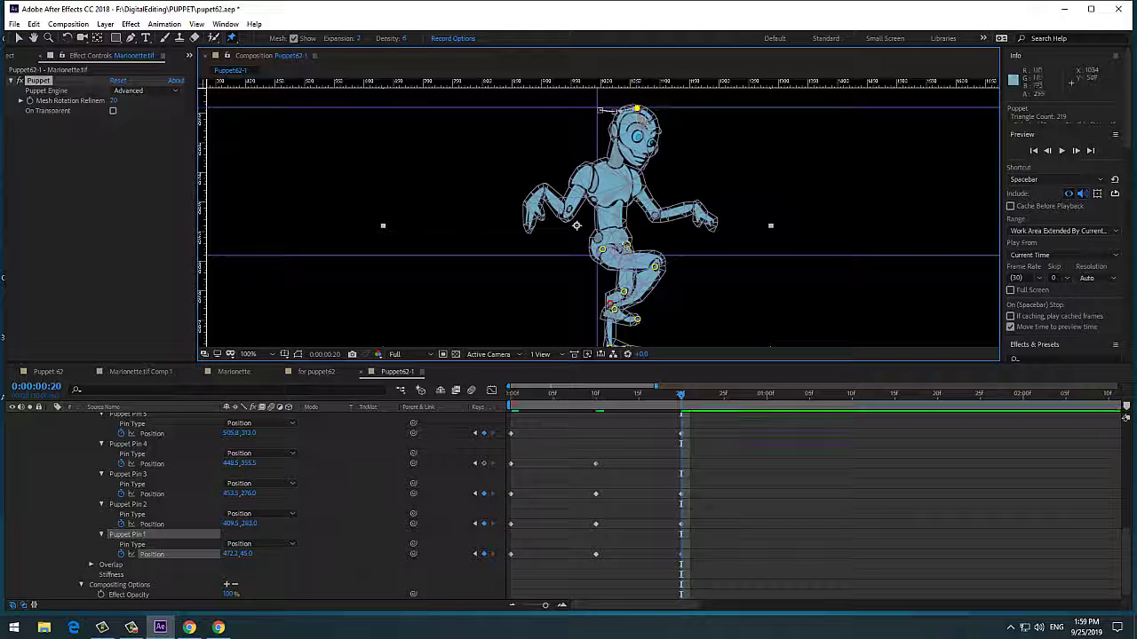
left_click_drag(626, 246, 643, 248)
key("ctrl+z")
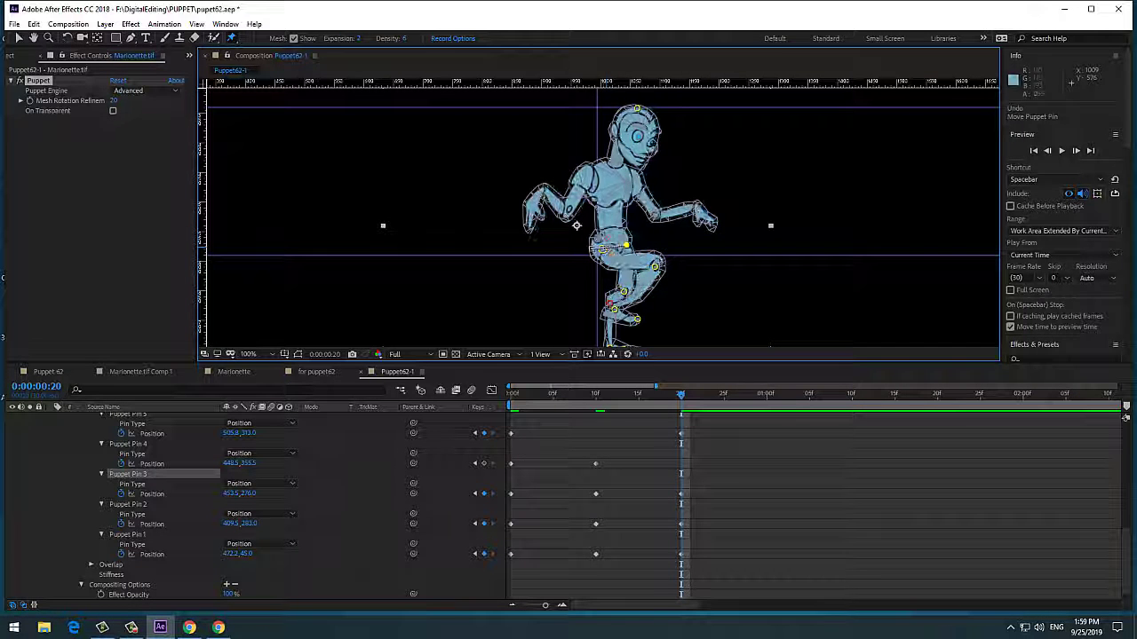
left_click(568, 245)
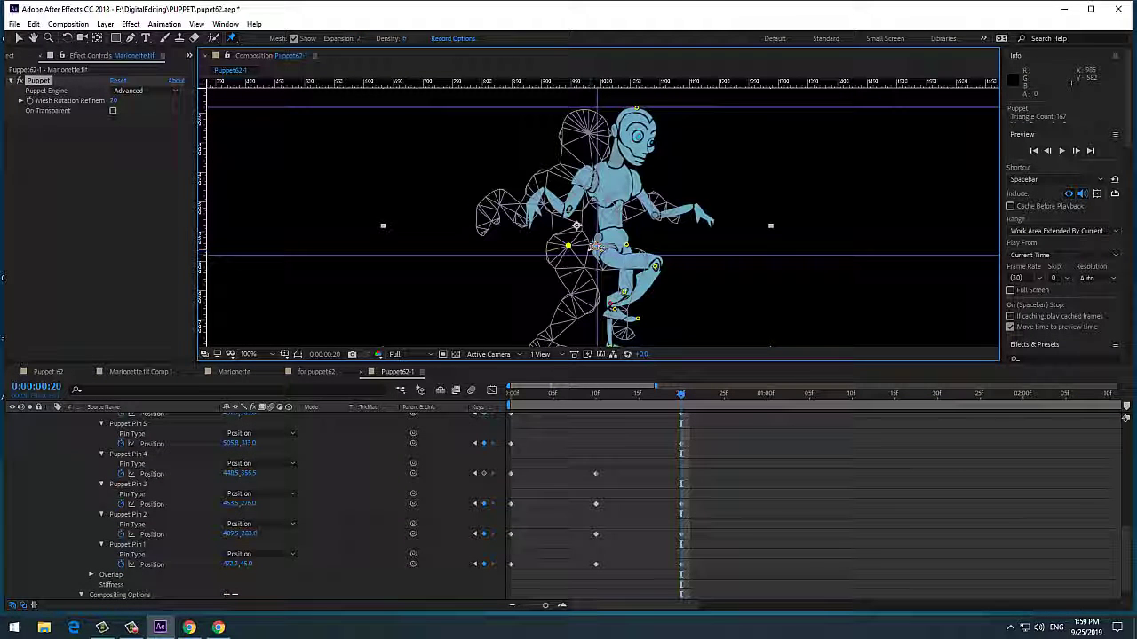
key("ctrl+z")
left_click(602, 249, "shift")
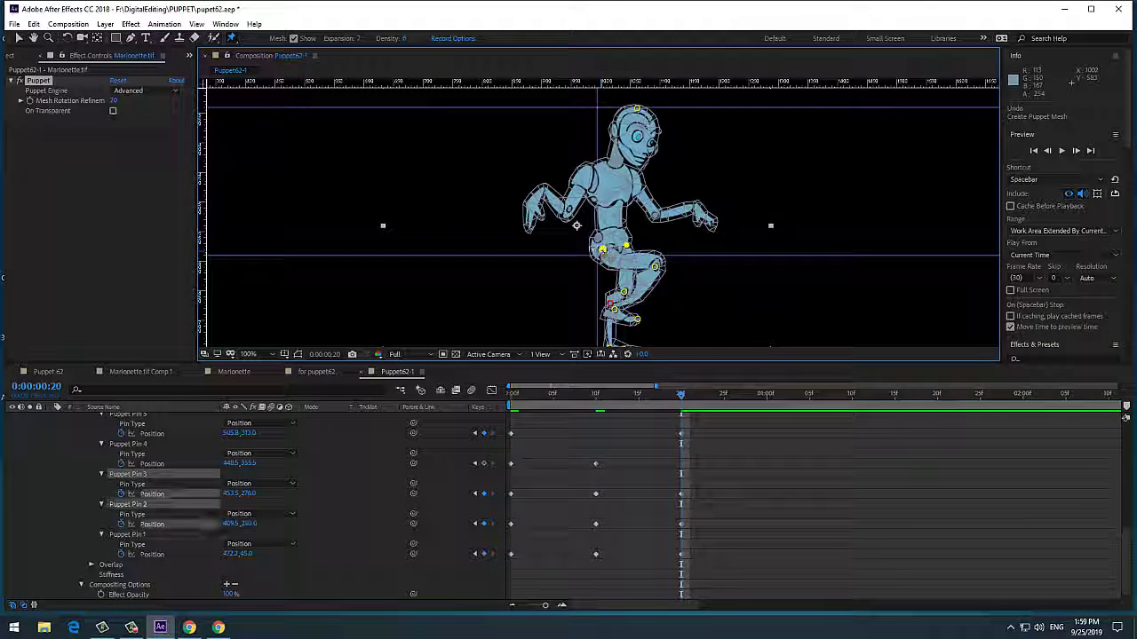
left_click_drag(627, 247, 639, 246)
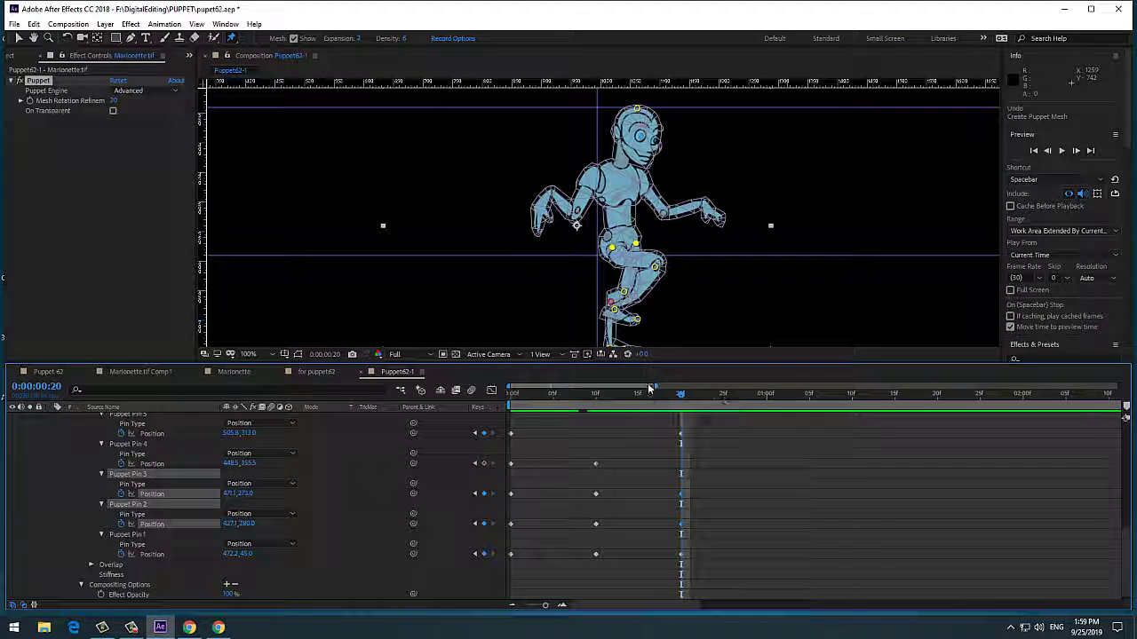
Scrub between 0:00:00:10 and 0:00:01:00 and examine which puppet pins lack position keyframes.
left_click_drag(656, 384, 724, 384)
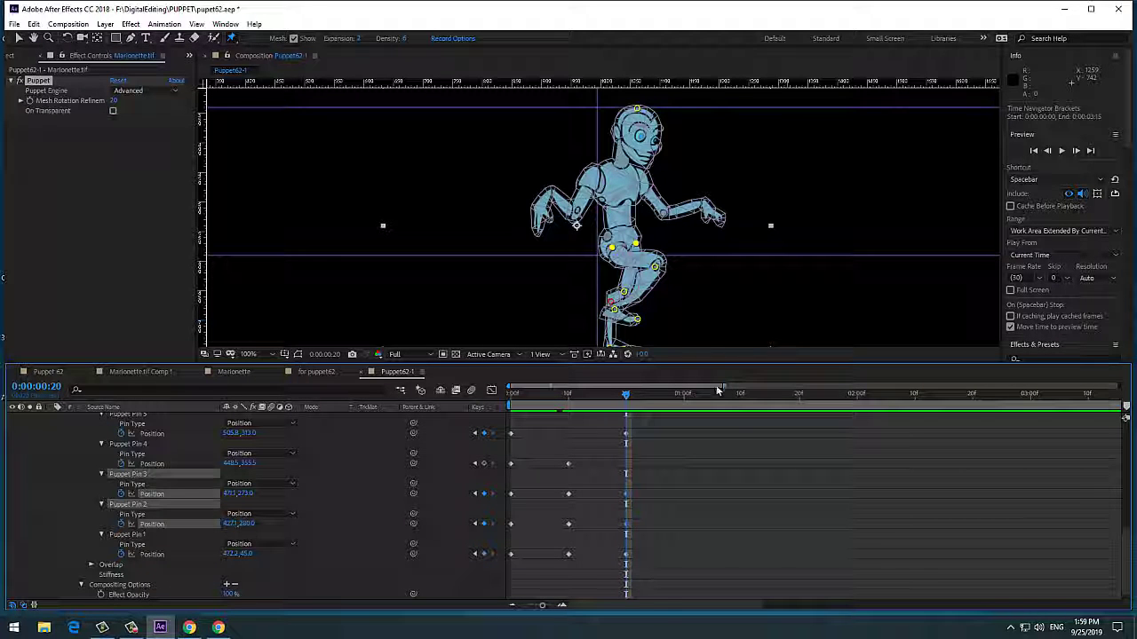
left_click_drag(626, 395, 683, 407)
key("space")
left_click_drag(630, 417, 637, 412)
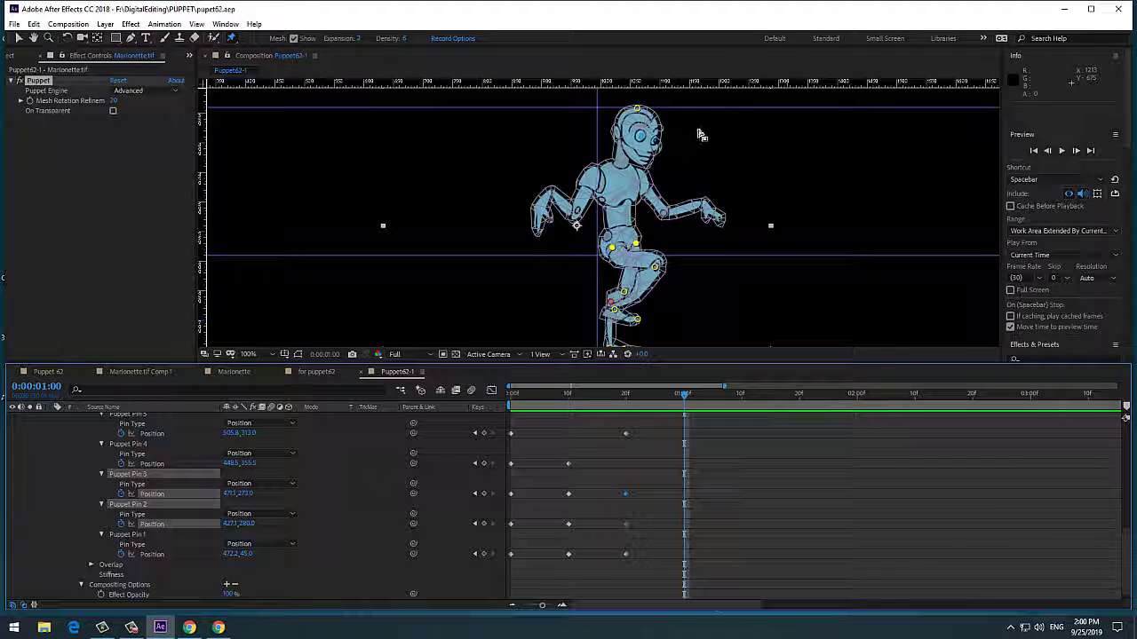
scroll(743, 438, "up", 2)
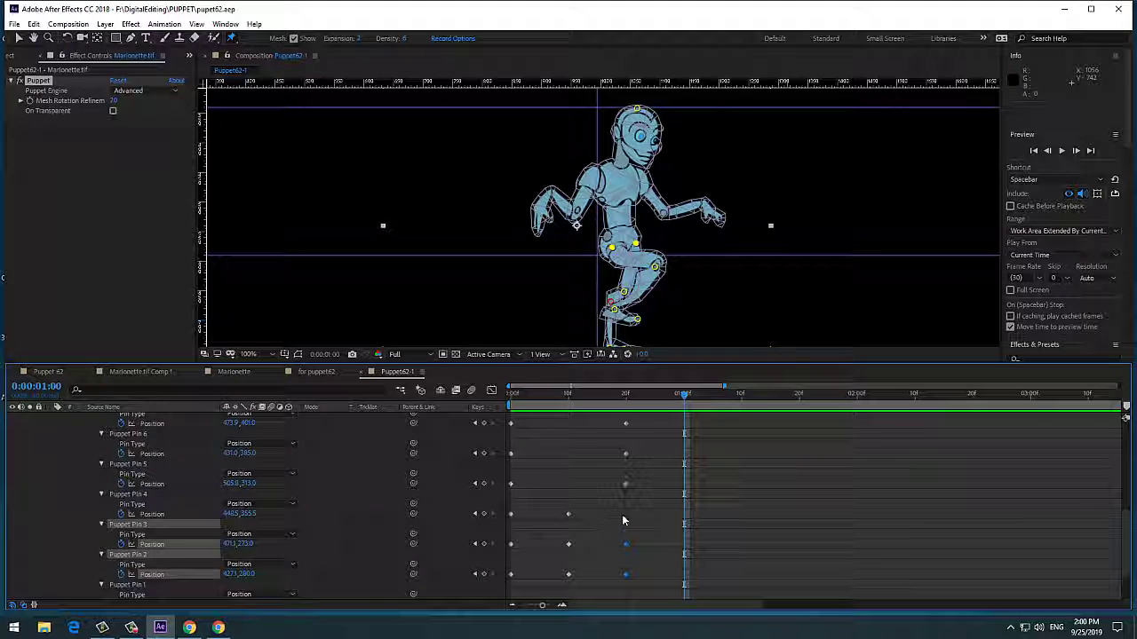
scroll(623, 514, "up", 2)
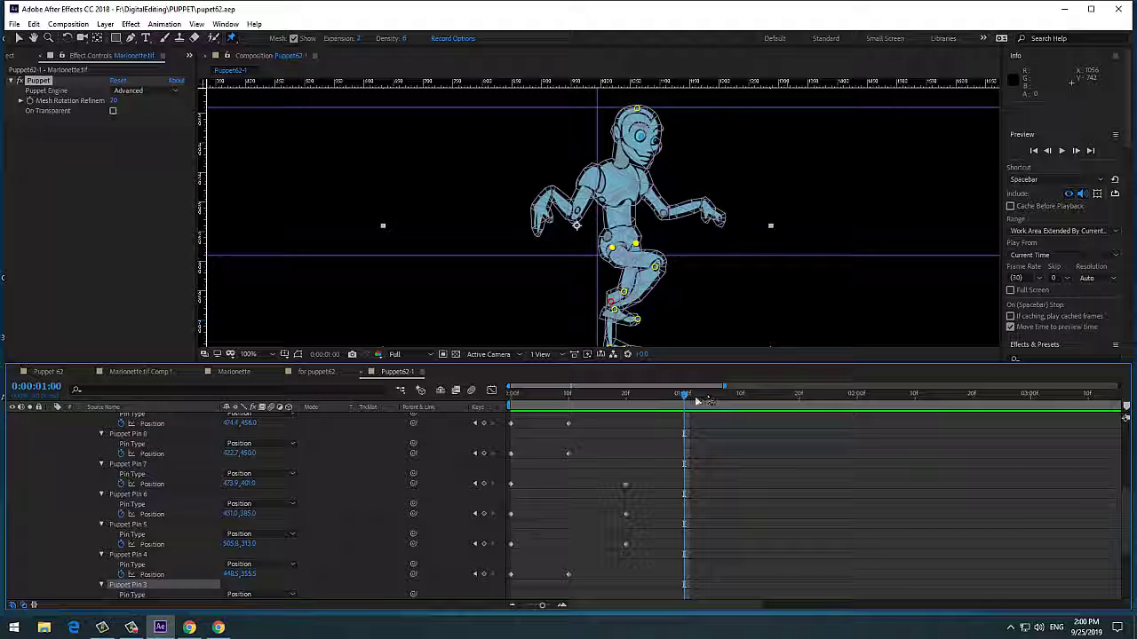
left_click_drag(686, 401, 570, 401)
scroll(565, 471, "down", 1)
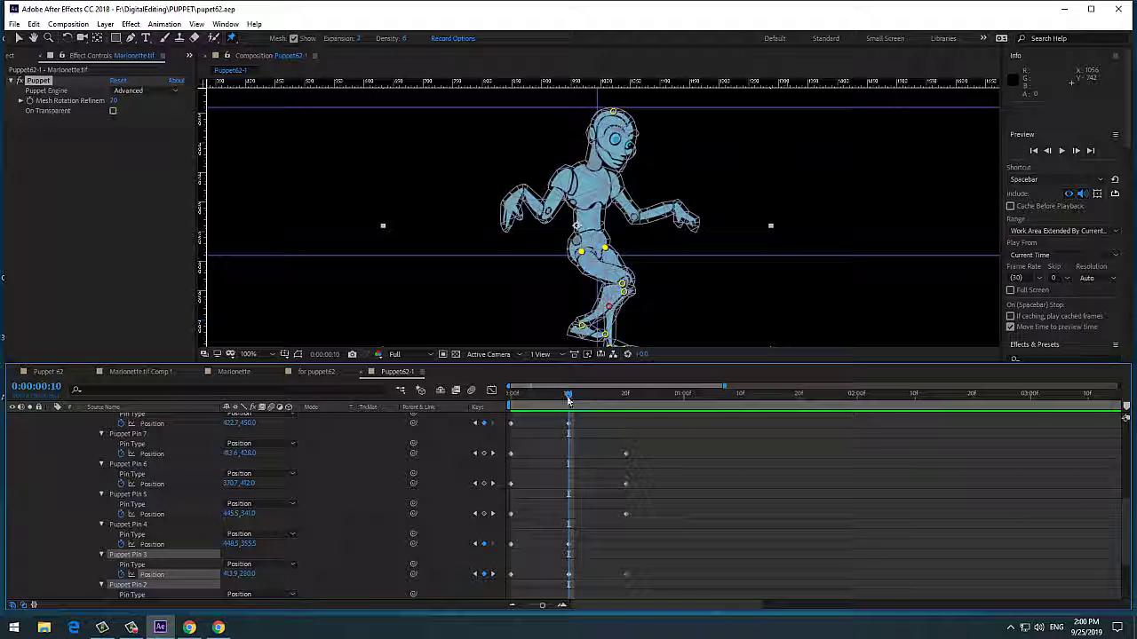
left_click_drag(574, 399, 672, 396)
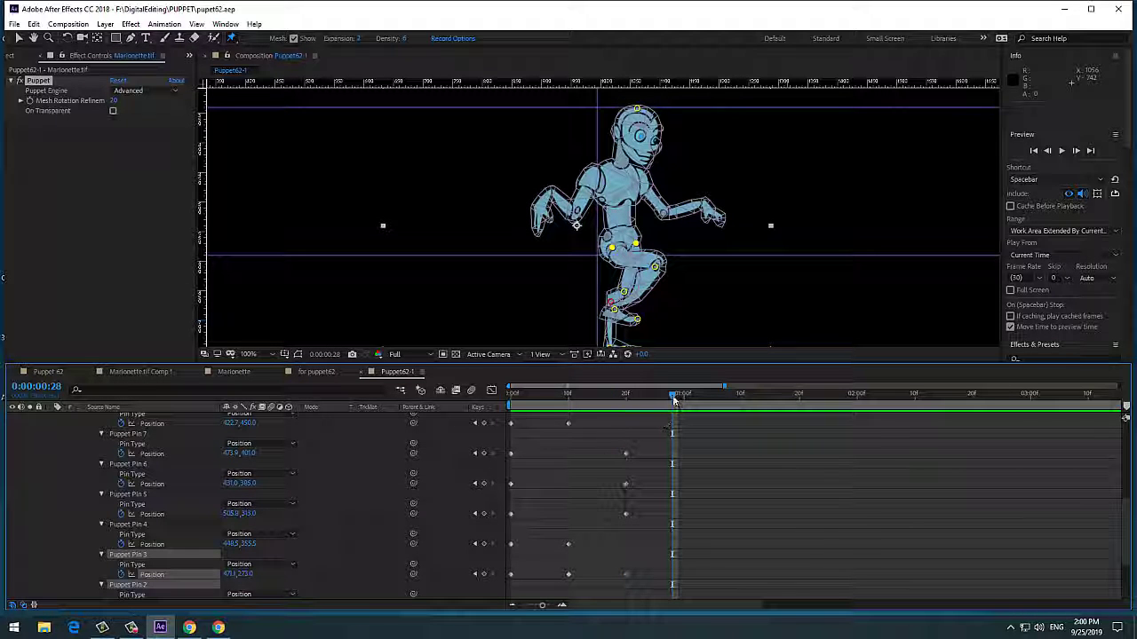
Add position keyframes at 0:00:00:10 for Puppet Pins 7, 6 and 5, keeping their current positions.
left_click_drag(674, 399, 571, 414)
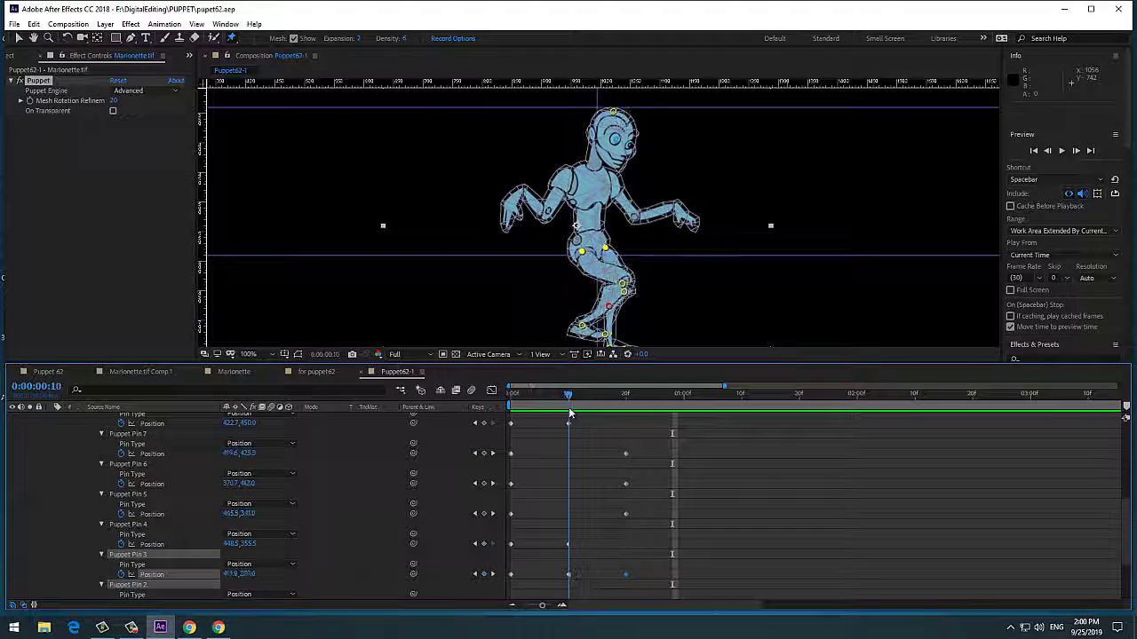
left_click(485, 454)
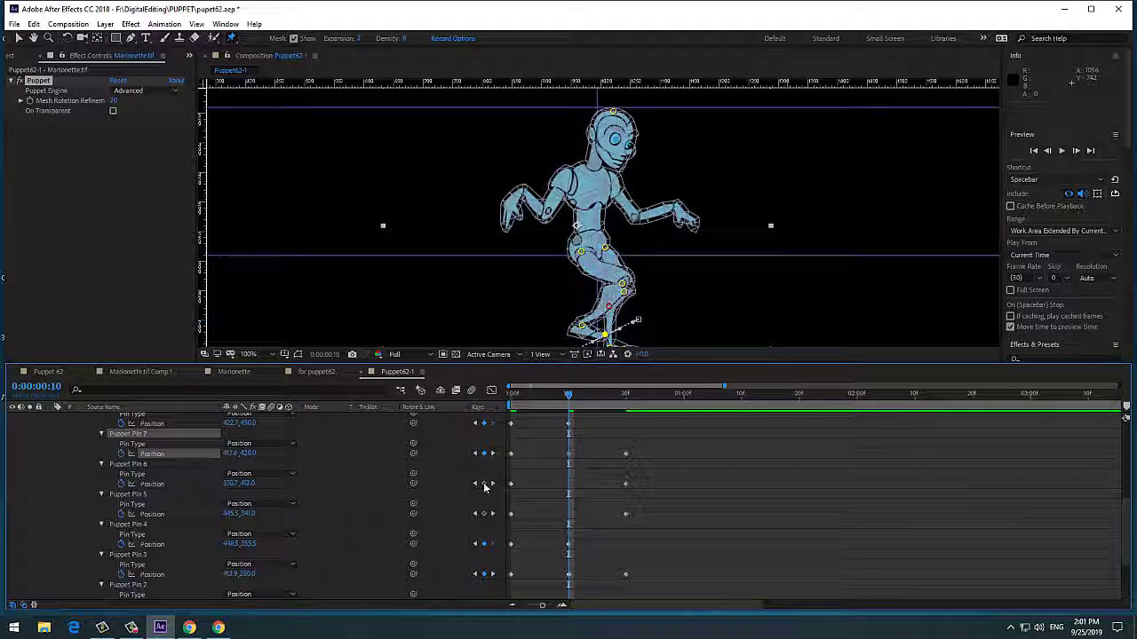
left_click(485, 484)
left_click(485, 513)
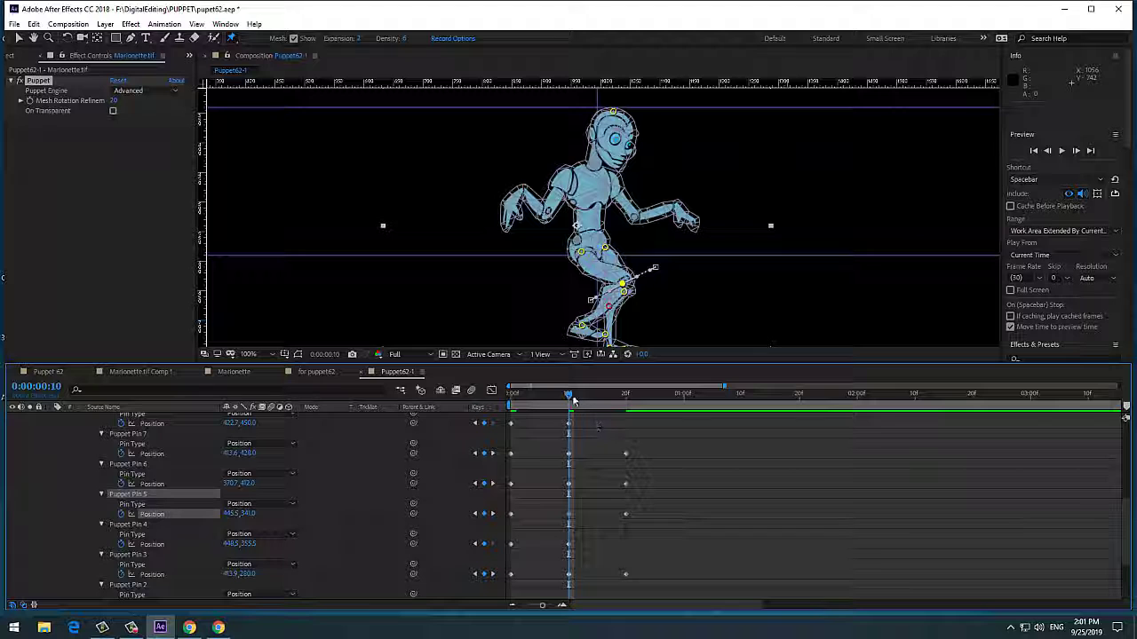
Add position keyframes at 0:00:00:20 for Puppet Pins 4, 10, 9 and 8 at their current positions.
left_click_drag(576, 402, 626, 408)
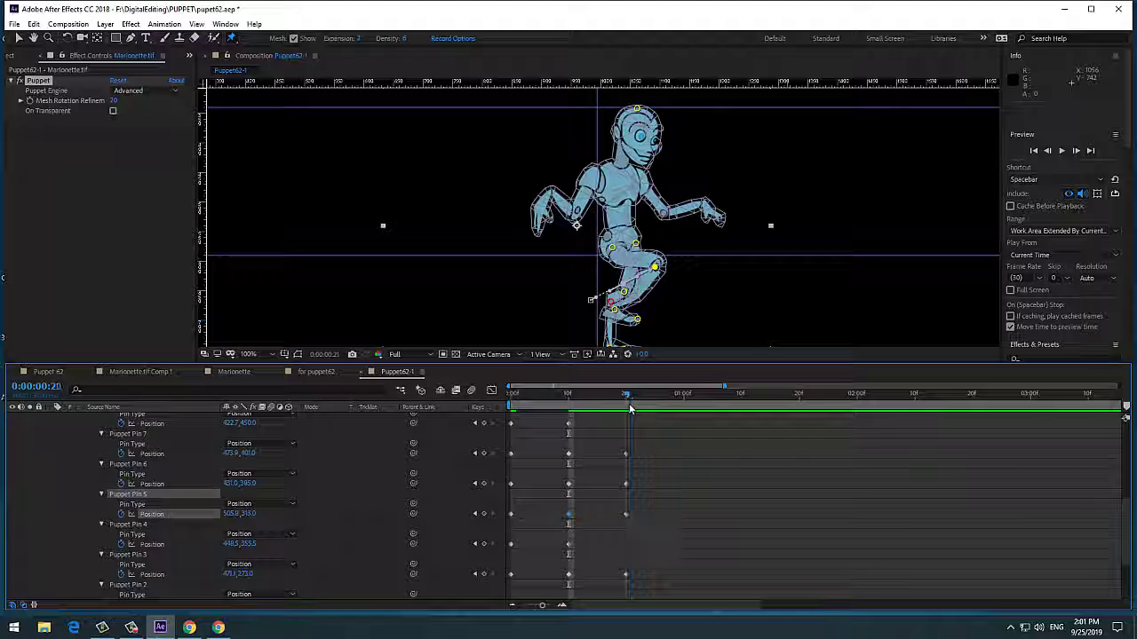
left_click(484, 545)
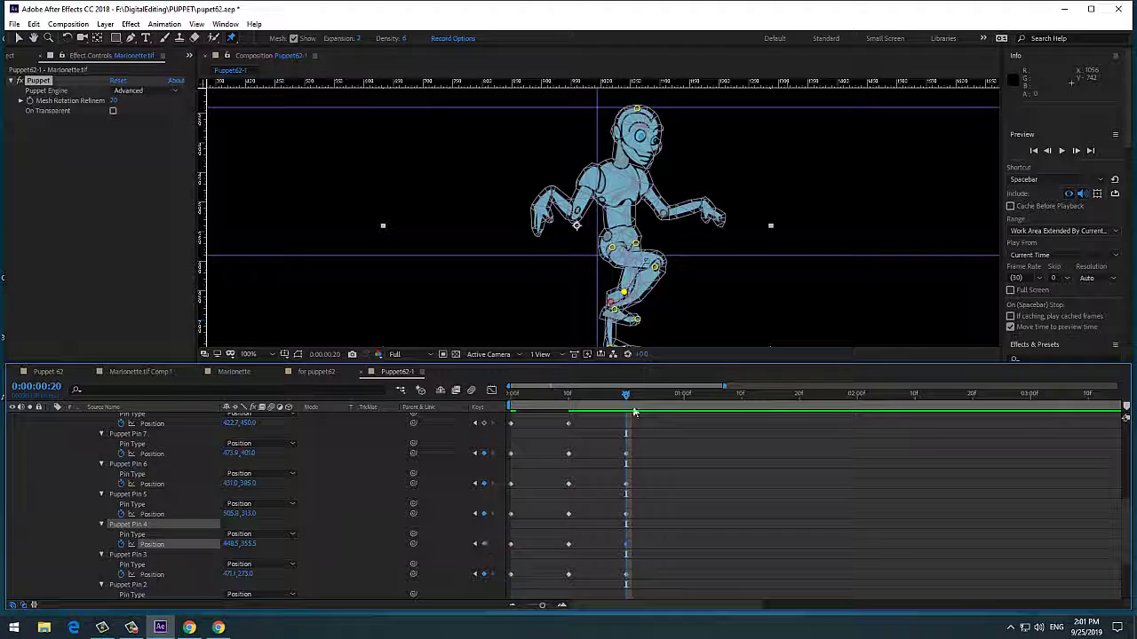
scroll(545, 479, "down", 3)
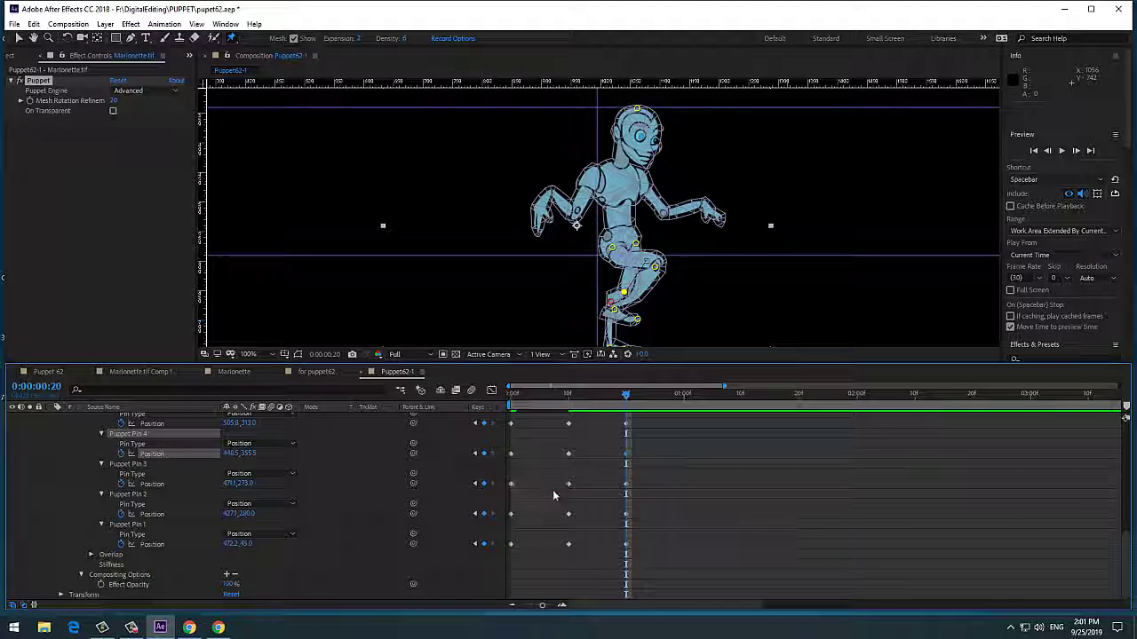
scroll(553, 495, "up", 6)
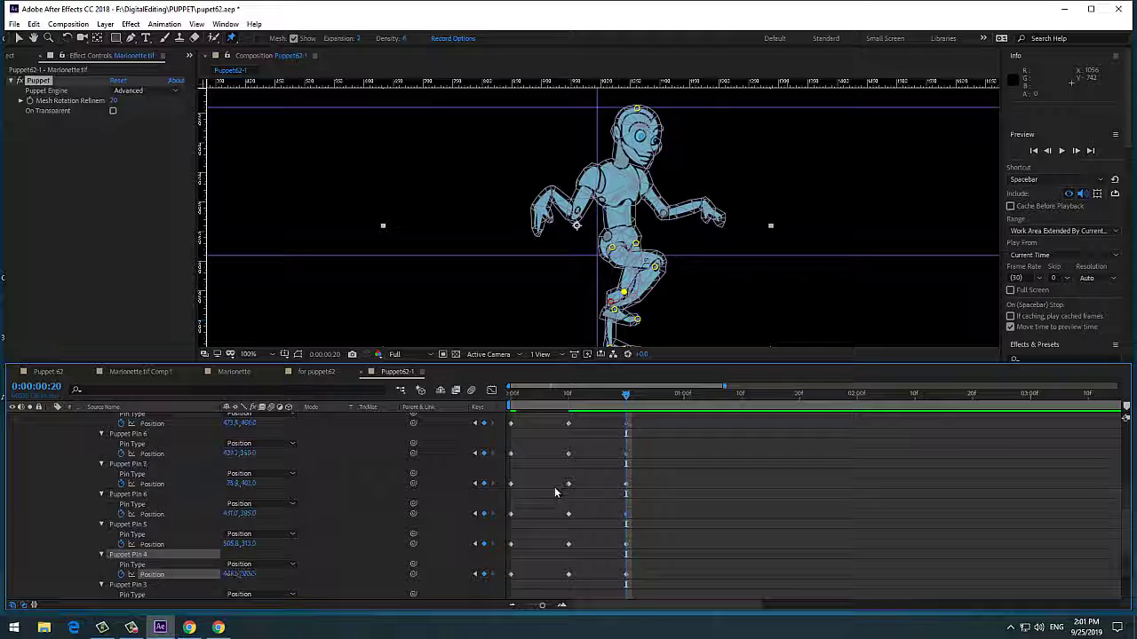
left_click(485, 453)
left_click(484, 483)
left_click(484, 514)
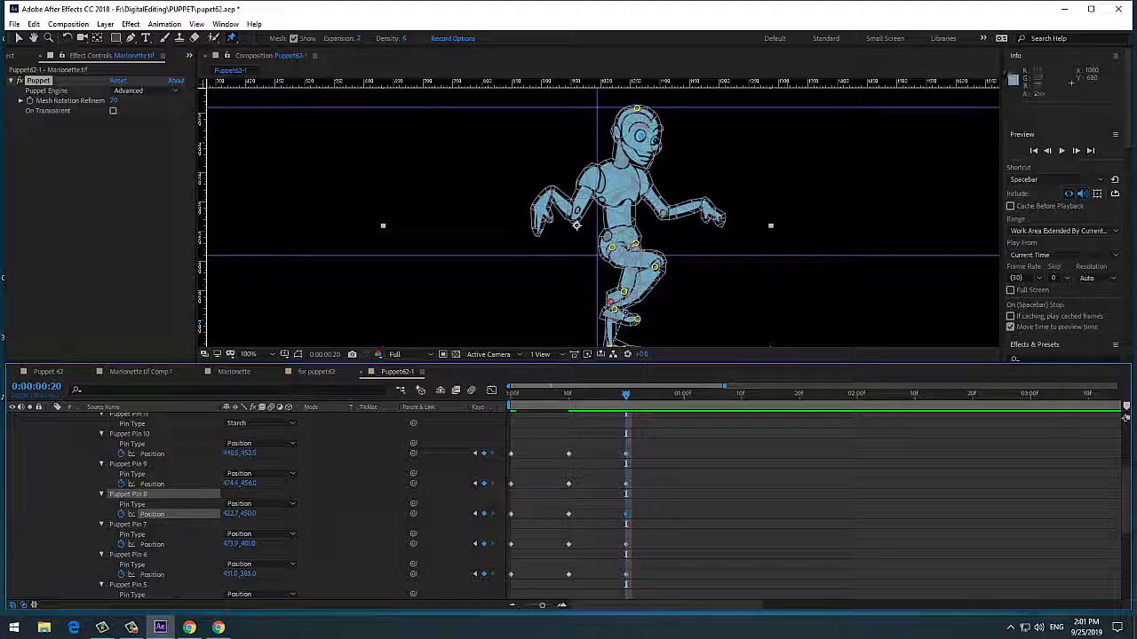
left_click_drag(593, 401, 690, 414)
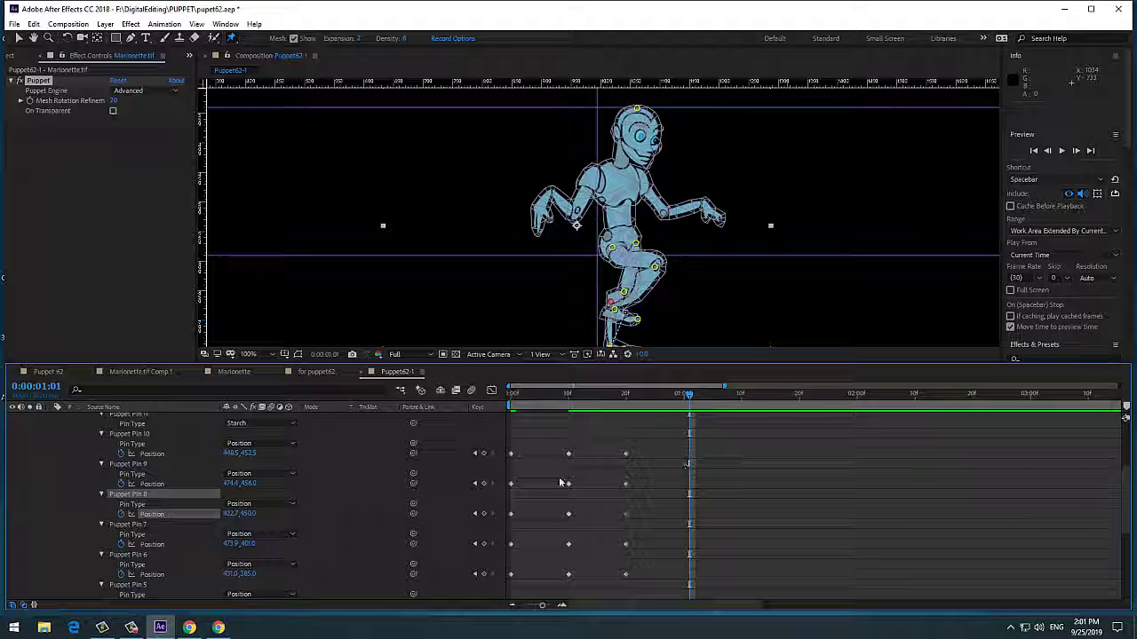
left_click(625, 410)
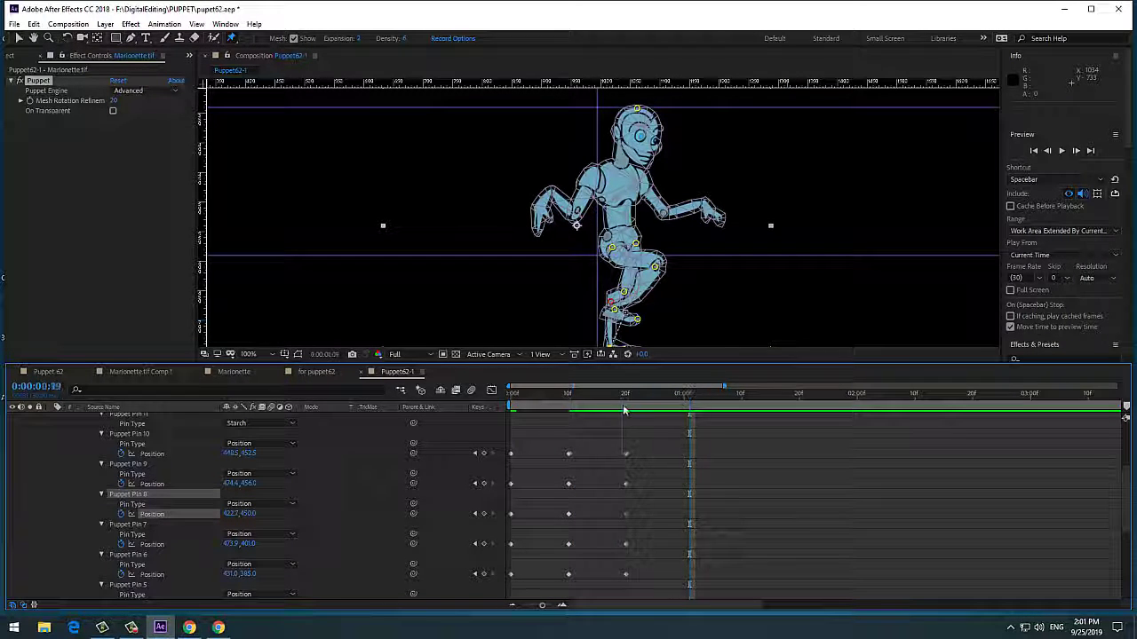
mouse_move(625, 410)
left_mouse_down()
mouse_move(573, 410)
mouse_move(627, 420)
left_mouse_up()
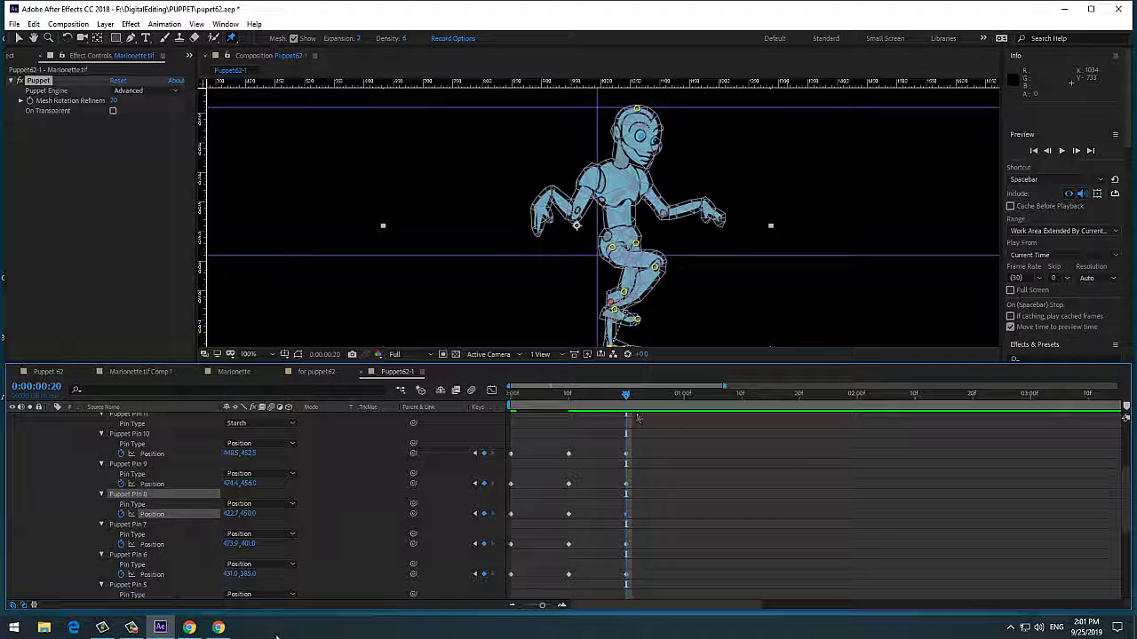
left_click(131, 627)
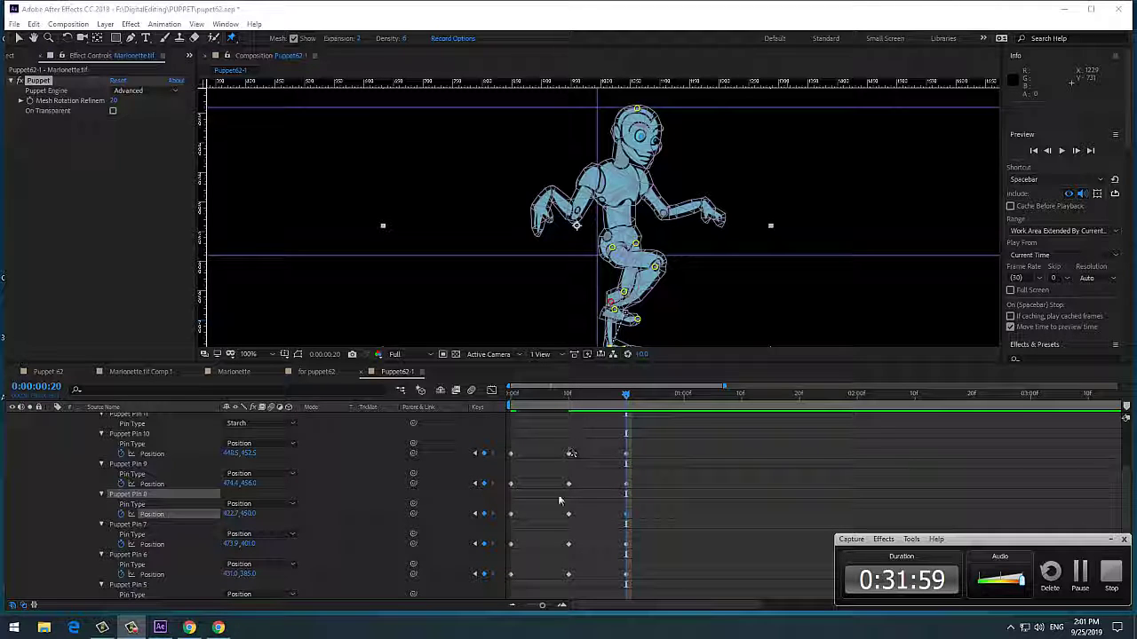
left_click(1112, 540)
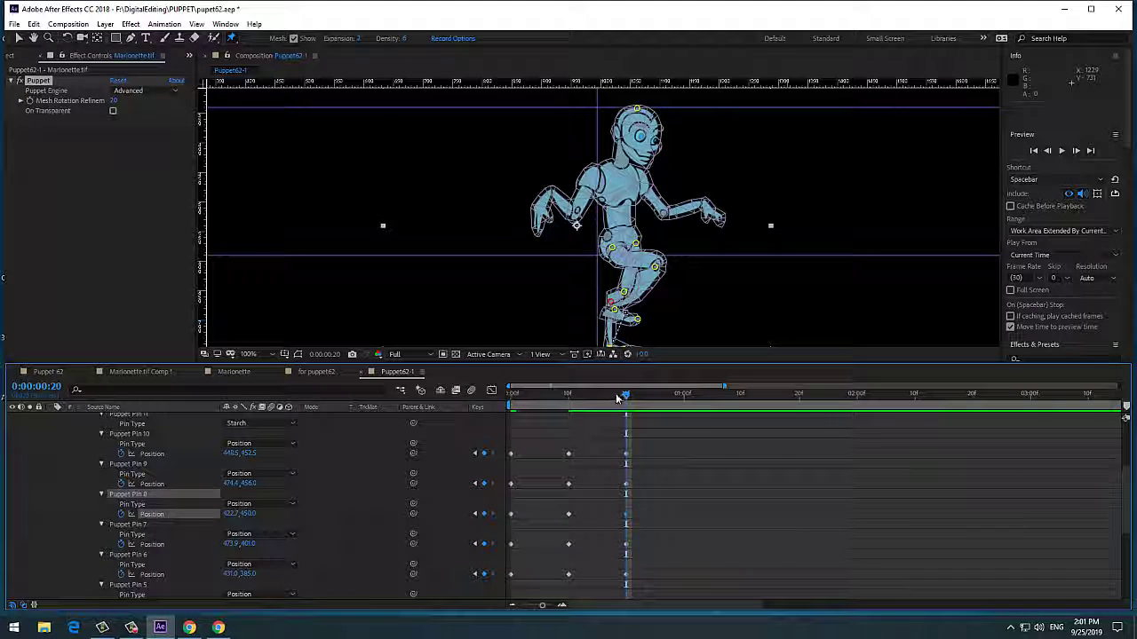
mouse_move(622, 394)
left_mouse_down()
mouse_move(482, 417)
mouse_move(622, 404)
left_mouse_up()
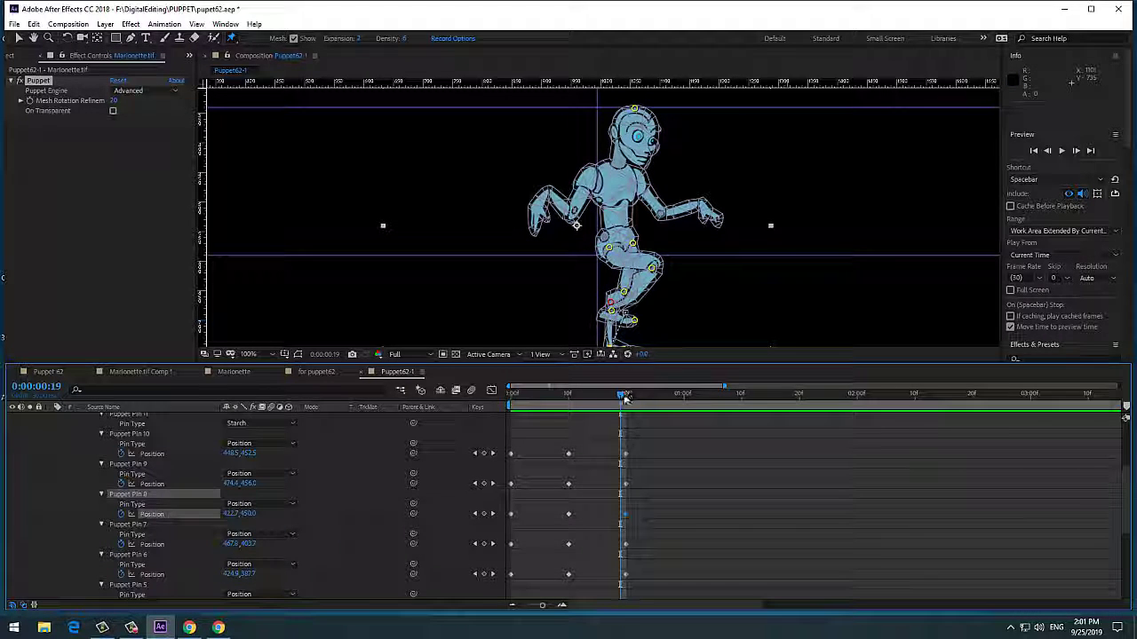
mouse_move(622, 395)
left_mouse_down()
mouse_move(502, 413)
mouse_move(625, 416)
left_mouse_up()
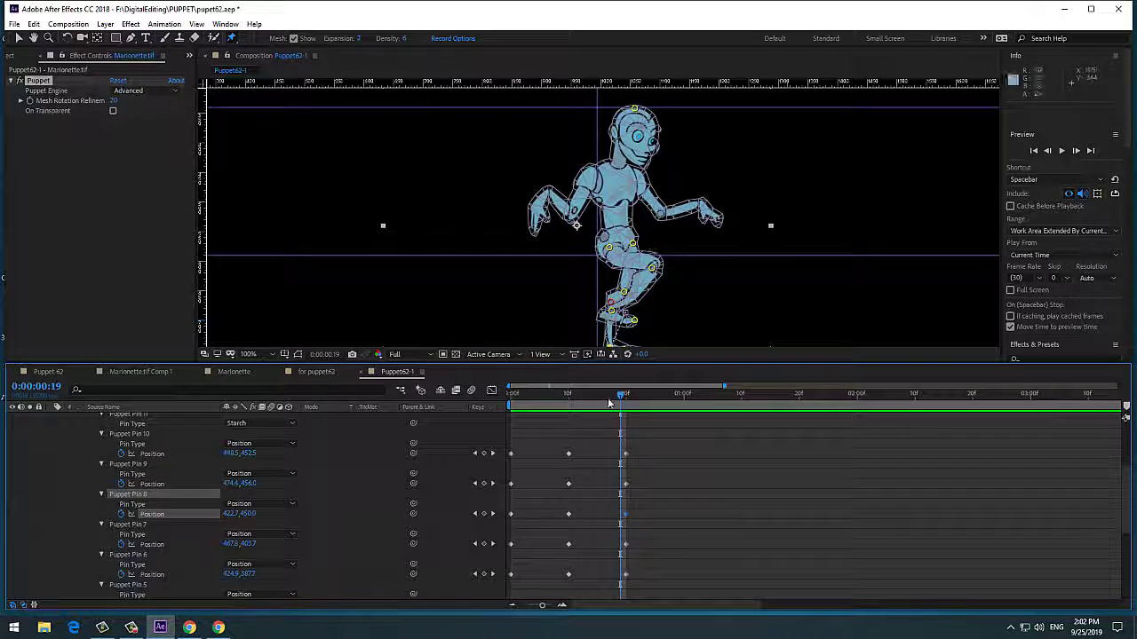
mouse_move(623, 405)
left_mouse_down()
mouse_move(524, 411)
mouse_move(626, 416)
left_mouse_up()
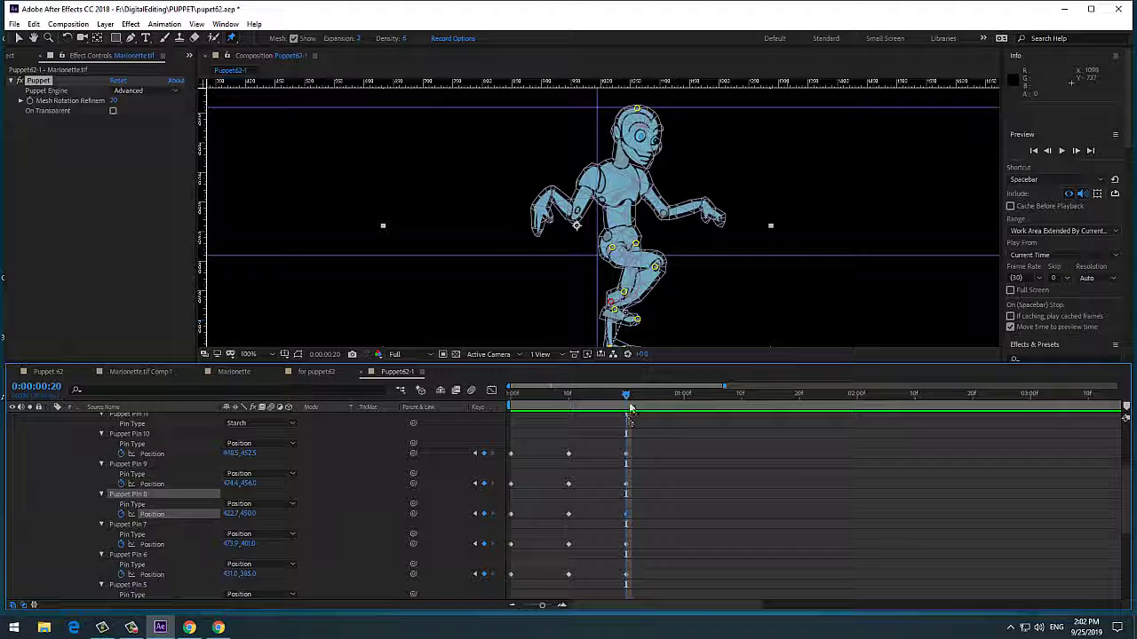
mouse_move(628, 403)
left_mouse_down()
mouse_move(496, 432)
mouse_move(537, 404)
mouse_move(628, 409)
left_mouse_up()
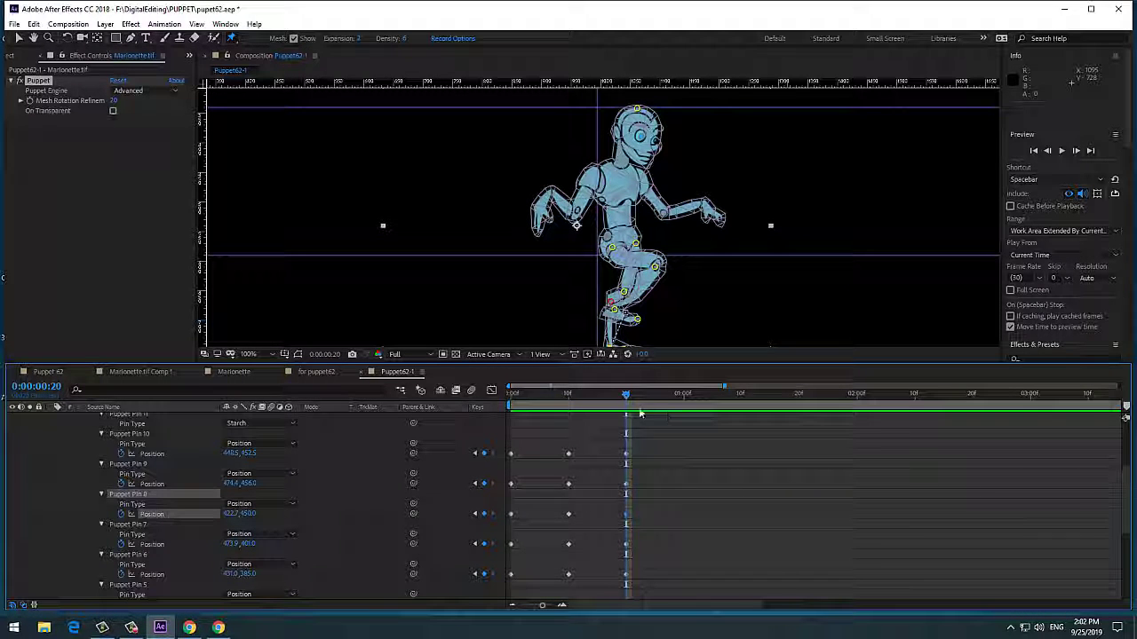
At 0:00:01:00, move the head pin slightly forward and shift both hip pins forward together by a similar amount.
left_click_drag(626, 402, 683, 402)
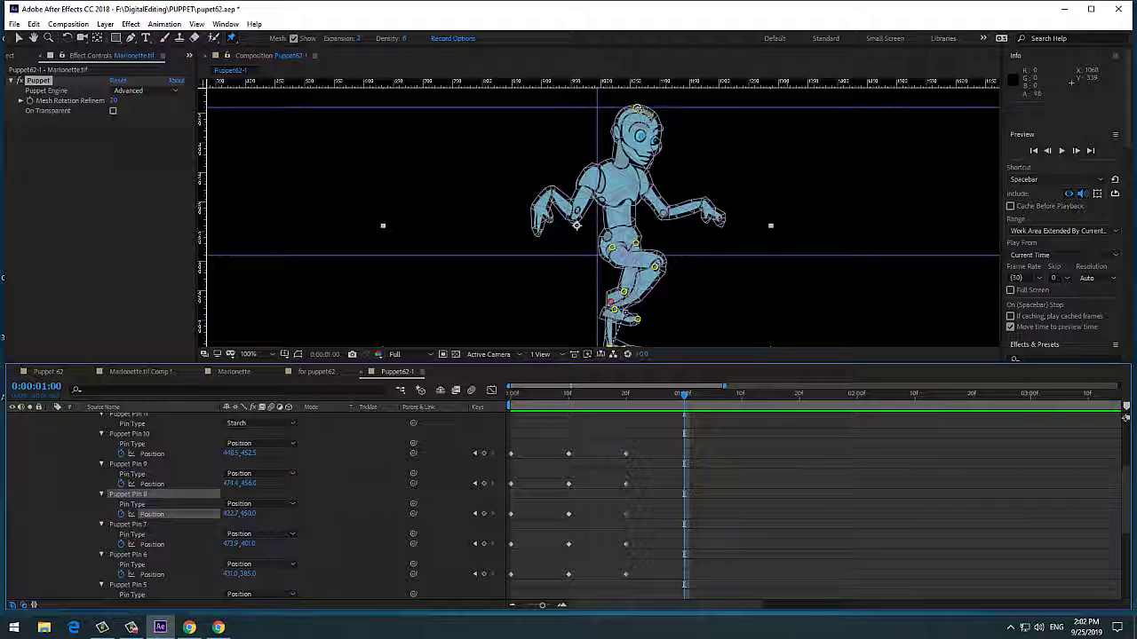
left_click_drag(637, 109, 648, 108)
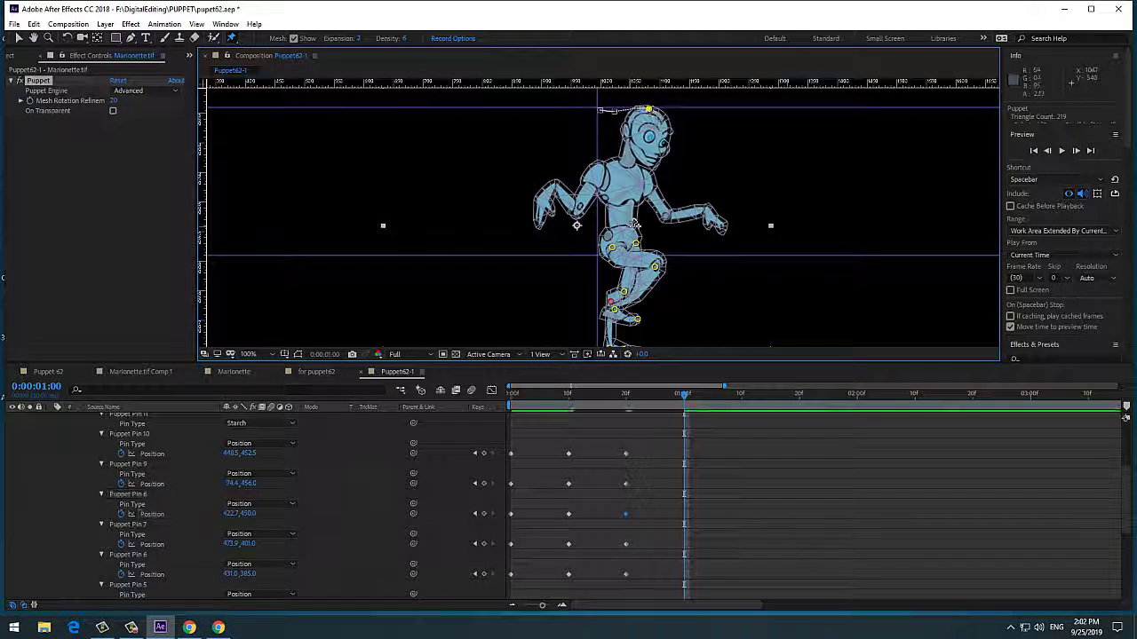
left_click(584, 243)
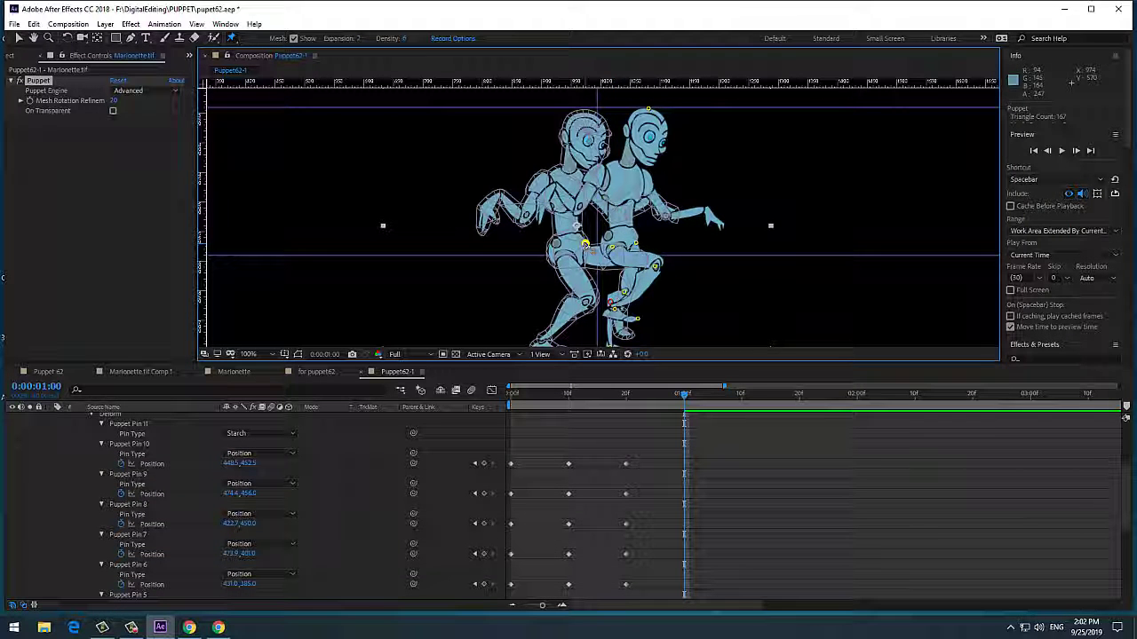
key("ctrl+z")
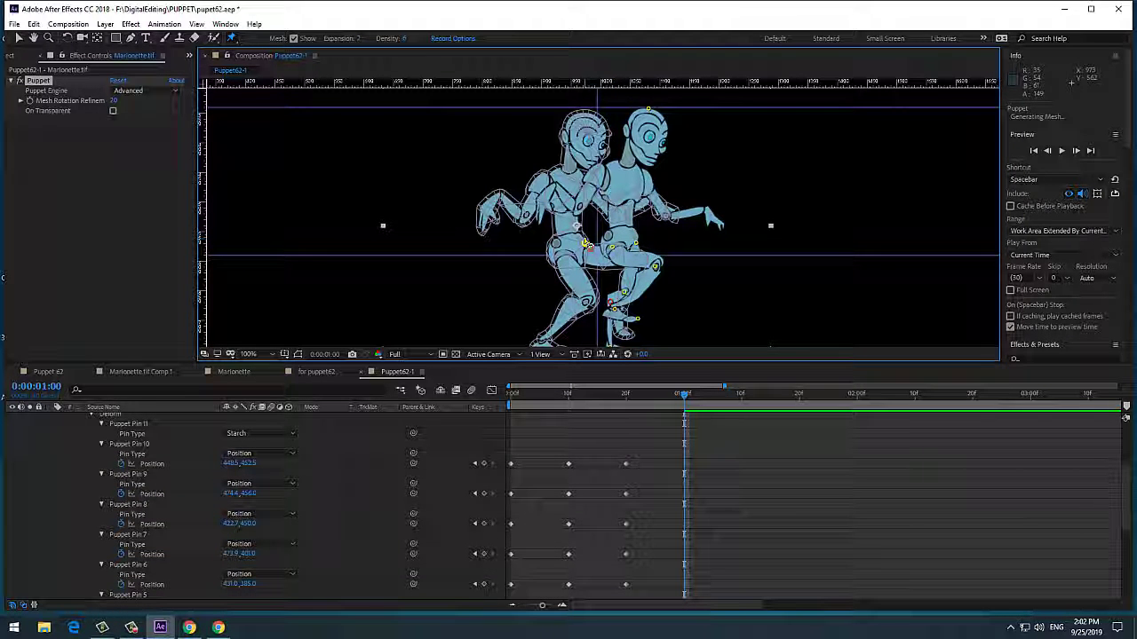
left_click(636, 244, "shift")
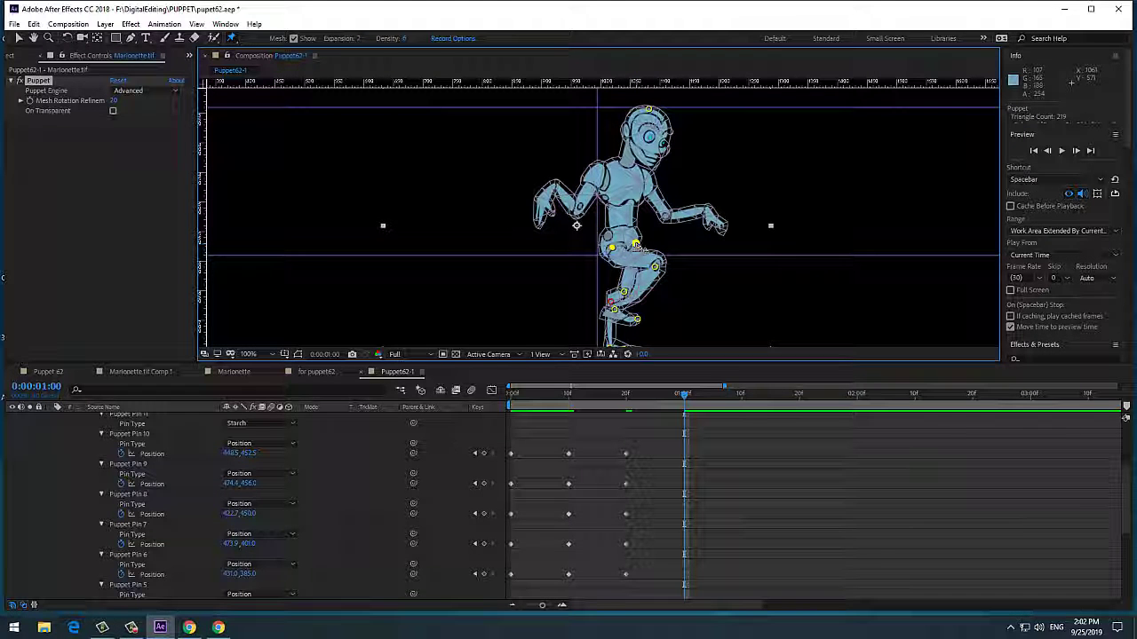
left_click_drag(636, 243, 650, 242)
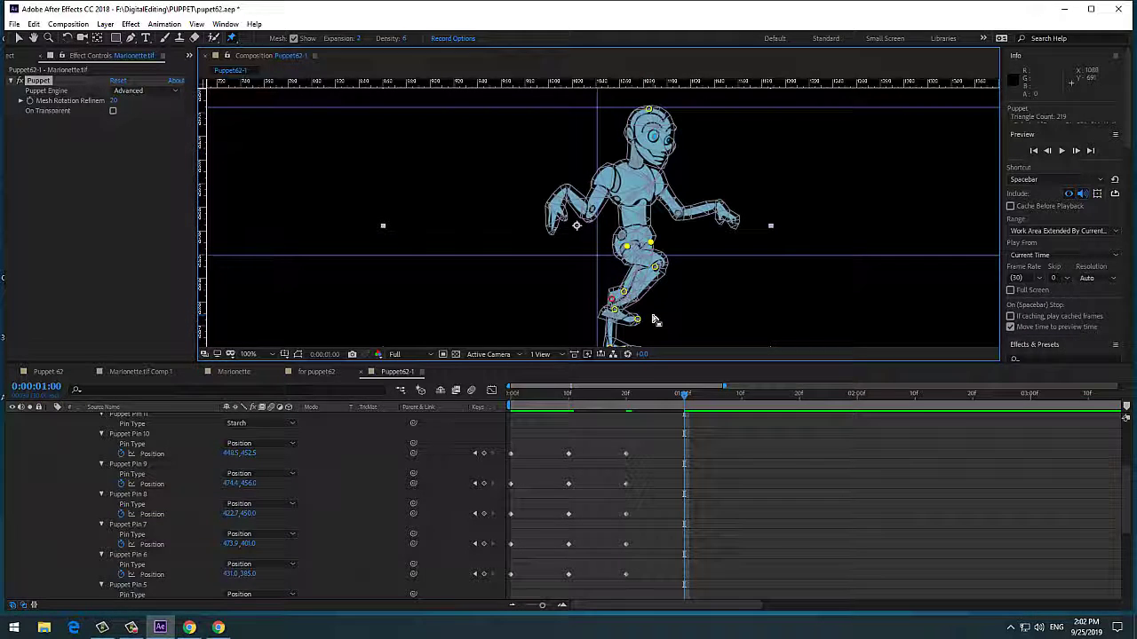
scroll(654, 313, "up", 1)
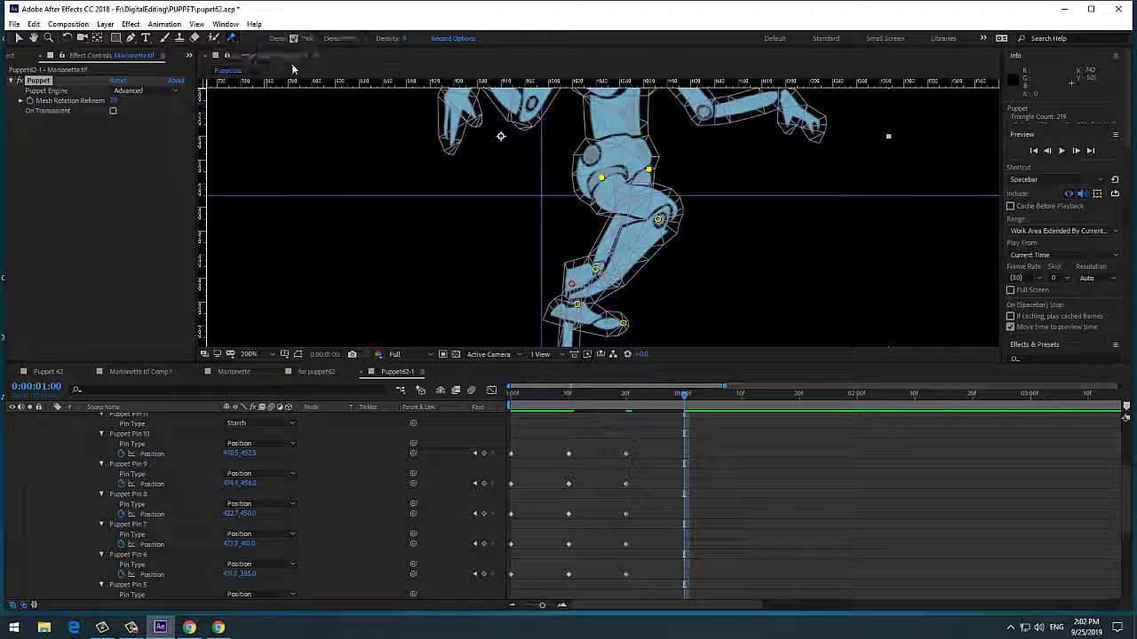
left_click(637, 245)
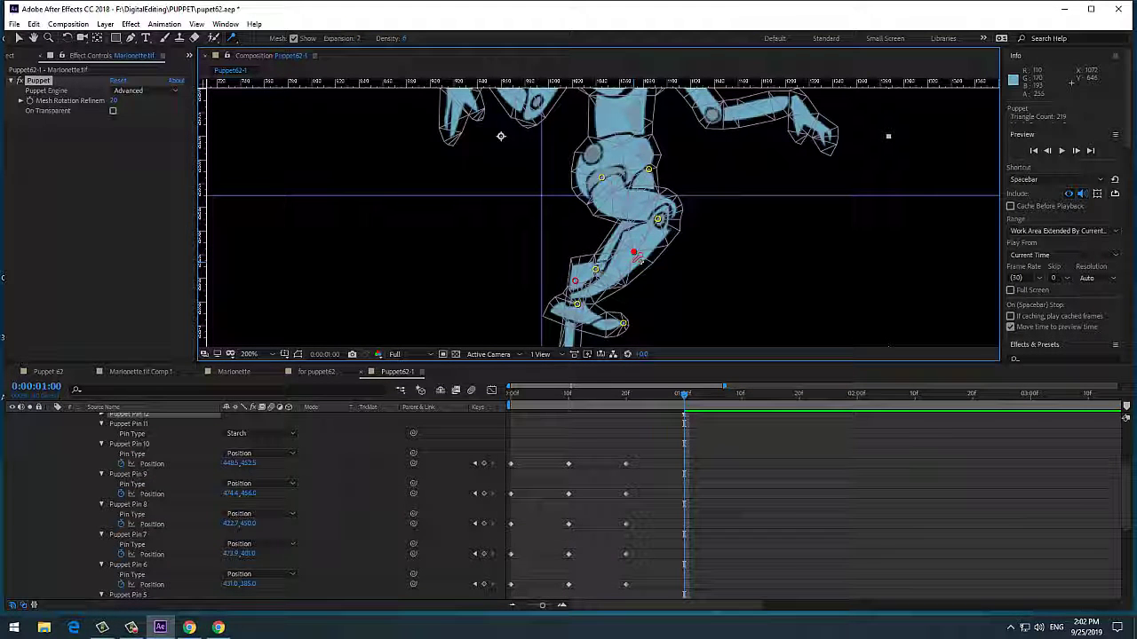
key("Delete")
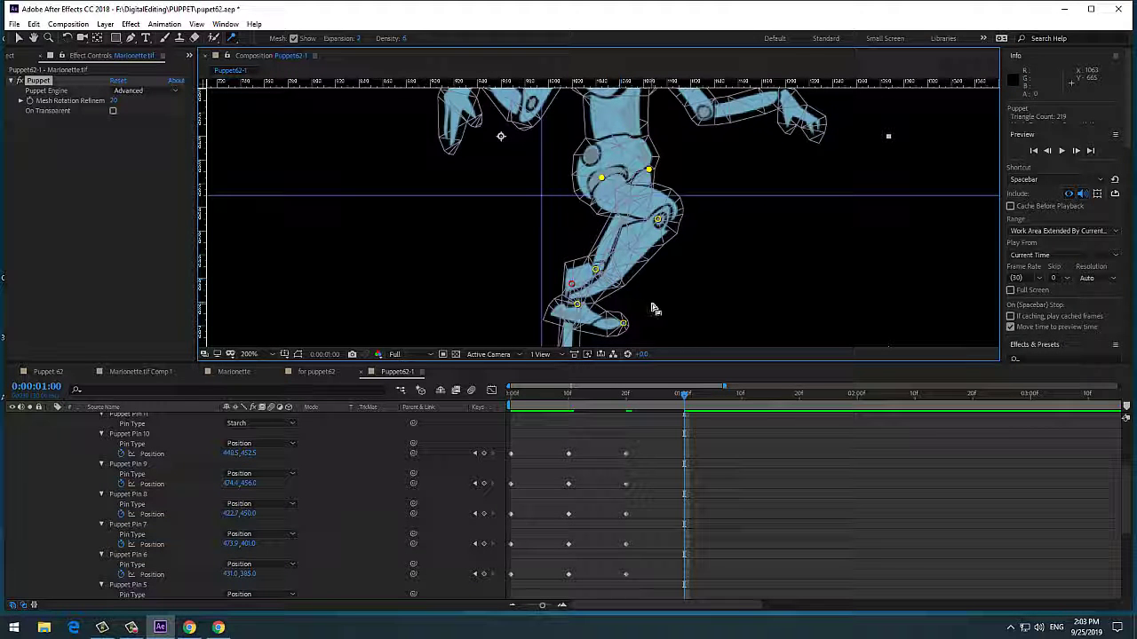
Shift the raised leg's knee, ankle and toe pins forward and down together at 0:00:01:00, planting its foot on the ground guide.
key("comma")
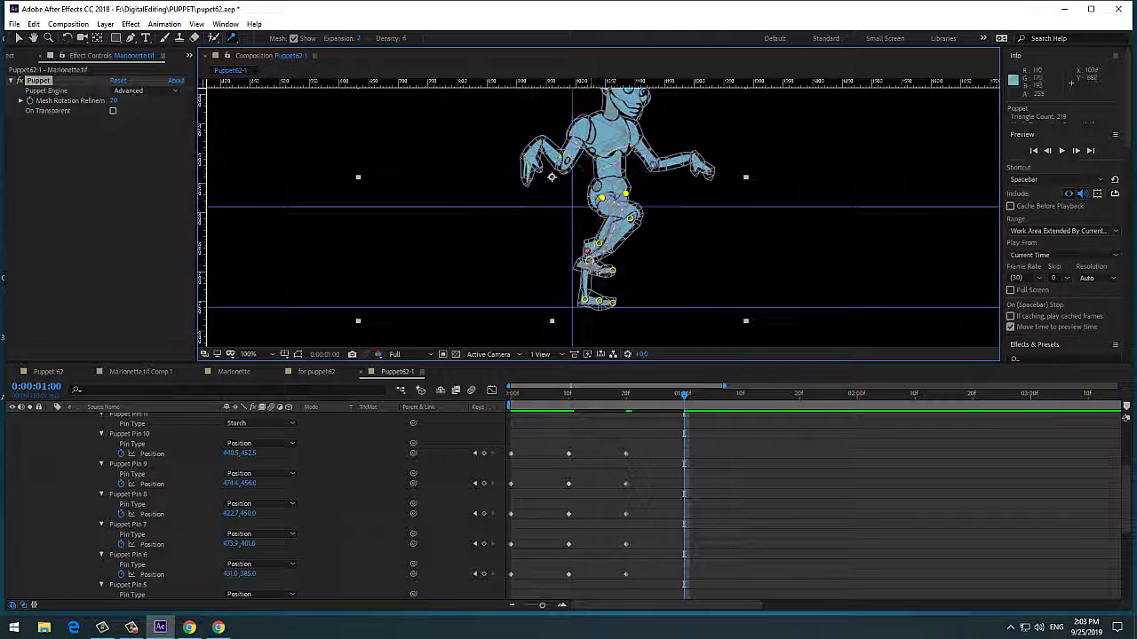
left_click(589, 261)
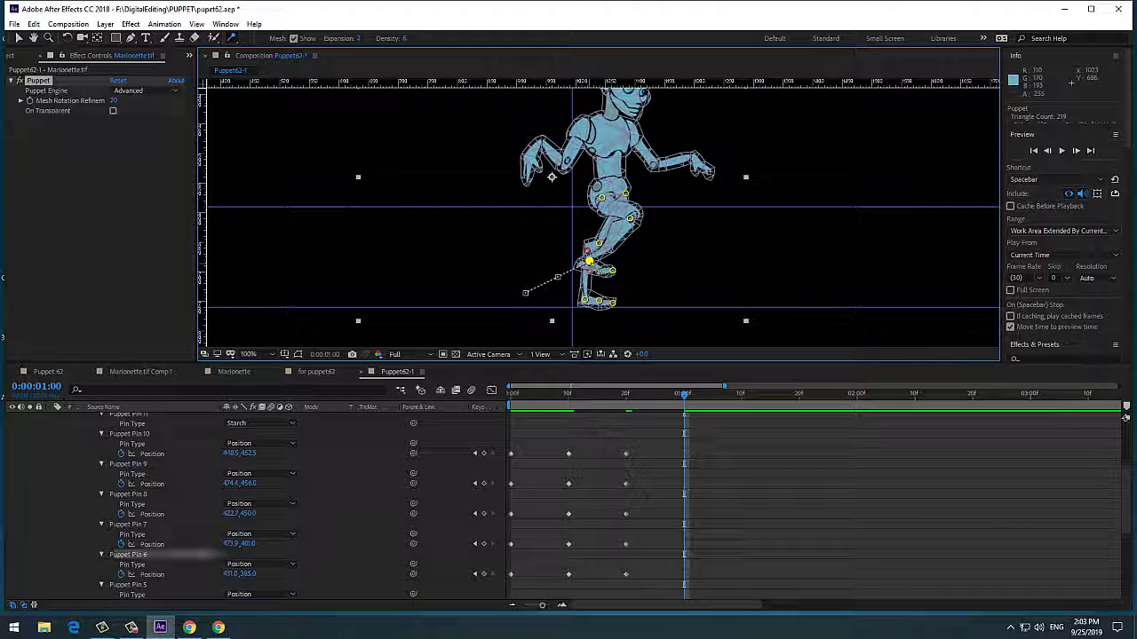
left_click(617, 275)
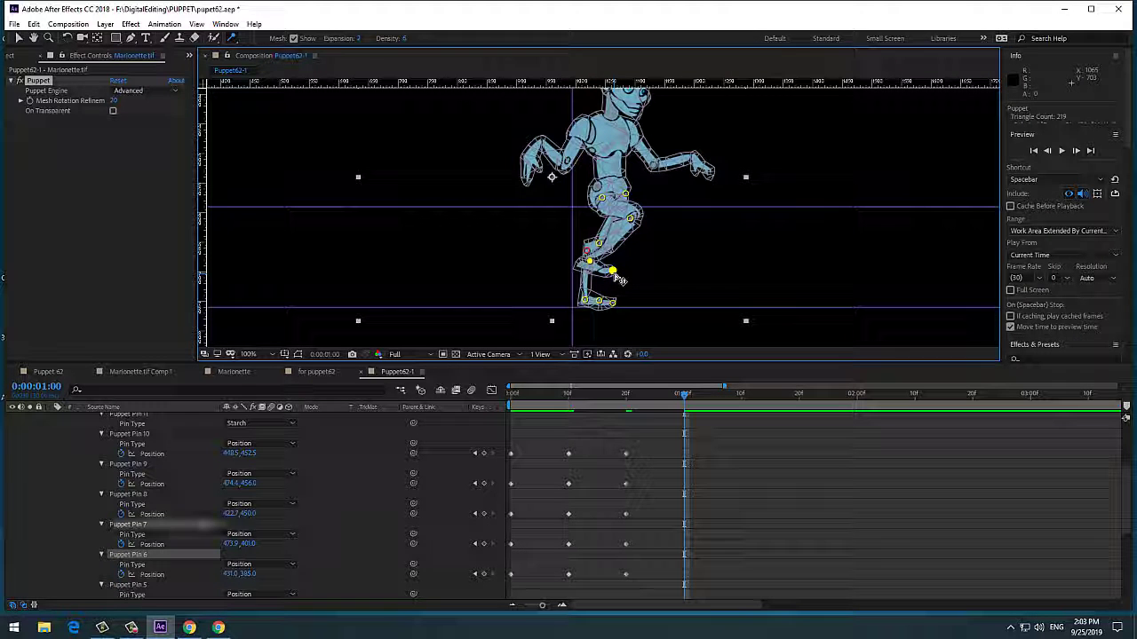
left_click(631, 220, "shift")
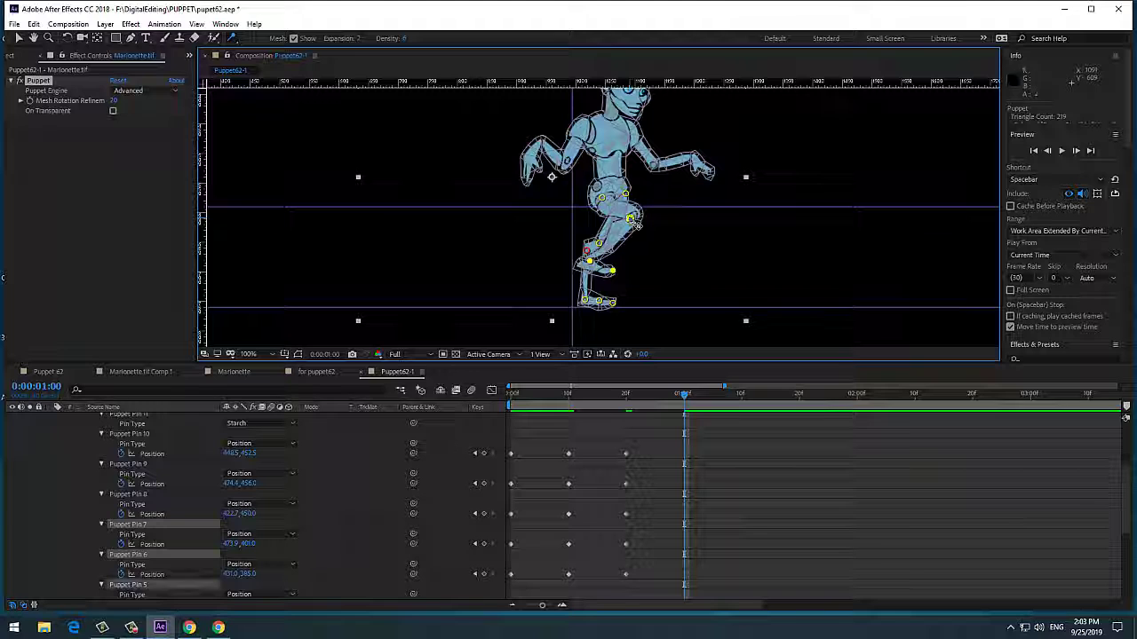
left_click_drag(589, 260, 625, 302)
left_click(682, 261)
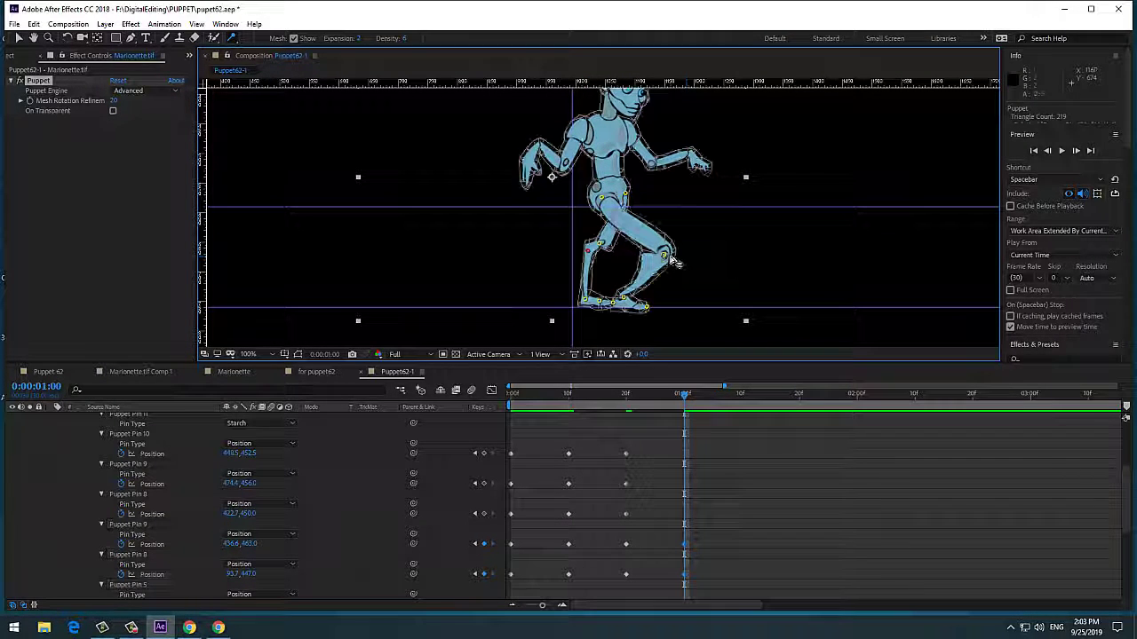
Pull the front leg's knee pin back above its ankle at 0:00:01:00 to straighten the leg.
left_click(664, 255)
left_click_drag(666, 259, 627, 252)
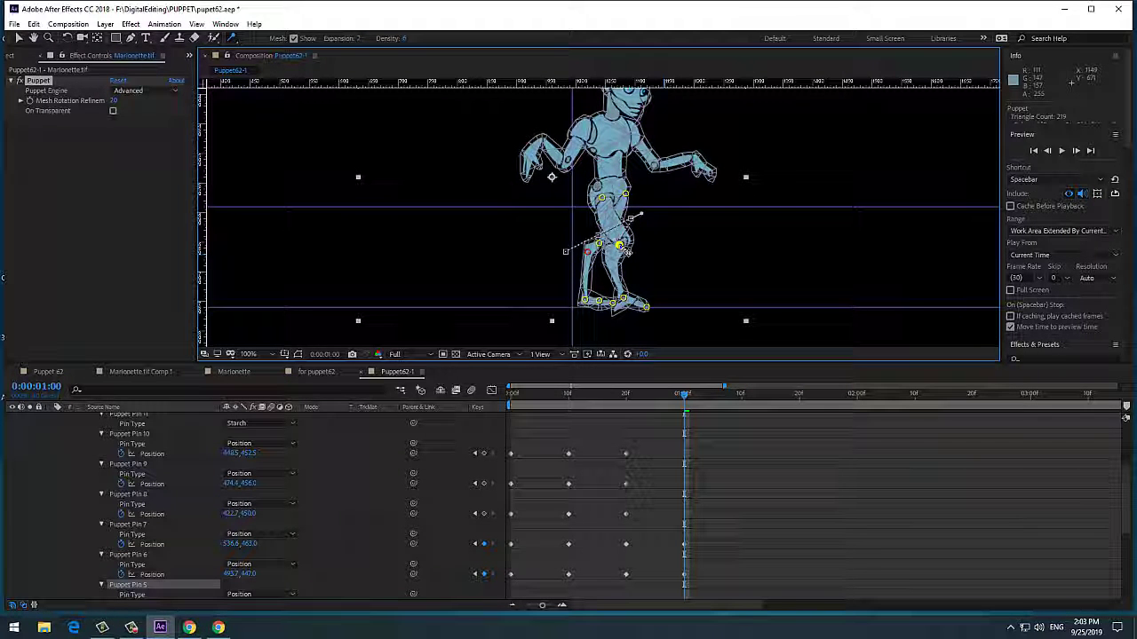
key("space")
key("space")
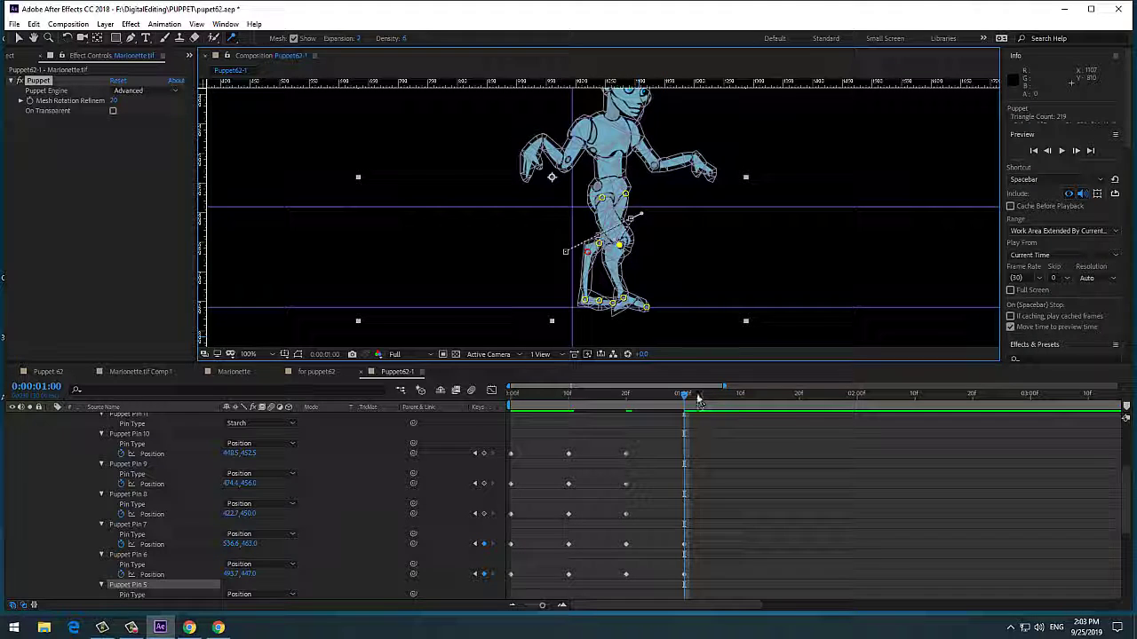
Add a horizontal guide at 663 level with the planted knee at 0:00:00:00, and nudge the front knee pin at 0:00:01:00 toward it.
left_click_drag(698, 401, 511, 413)
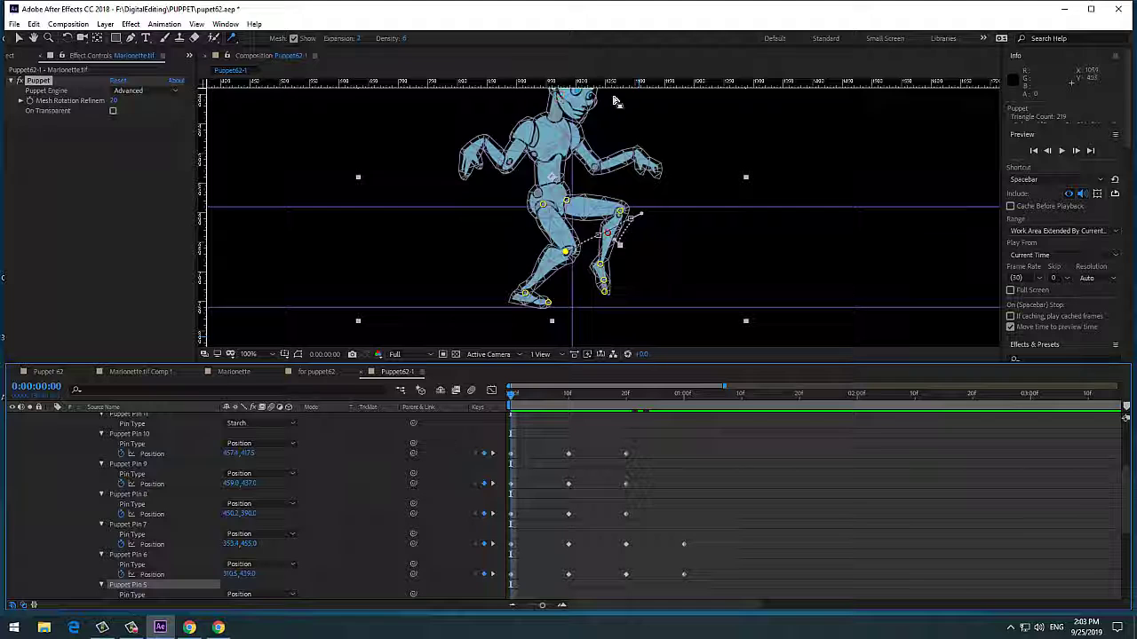
left_click_drag(615, 82, 653, 255)
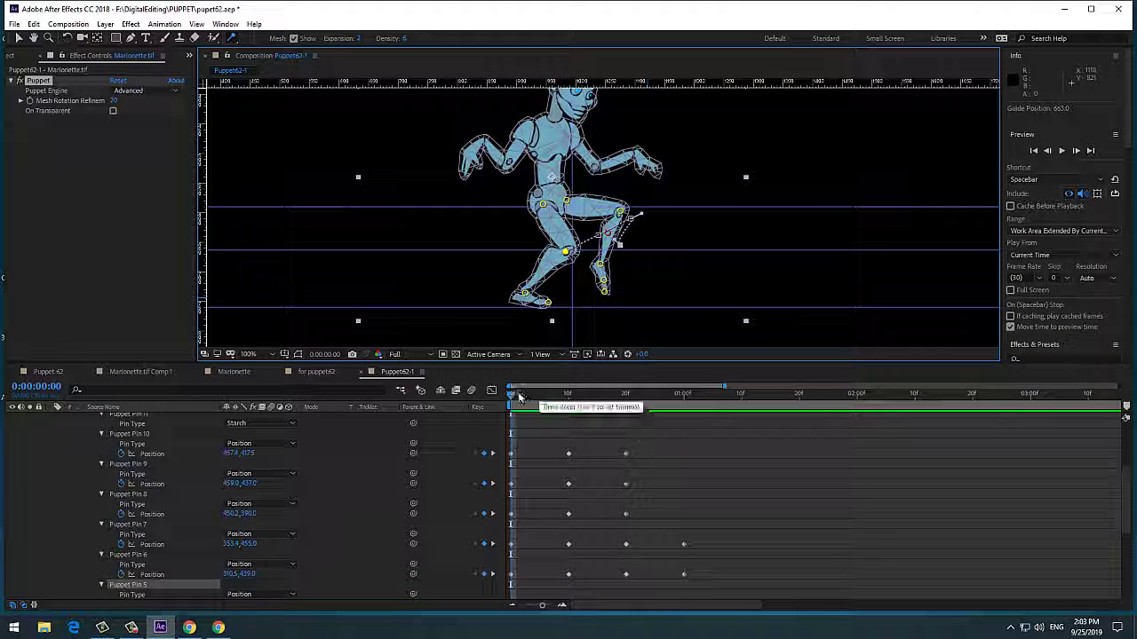
left_click_drag(510, 399, 687, 426)
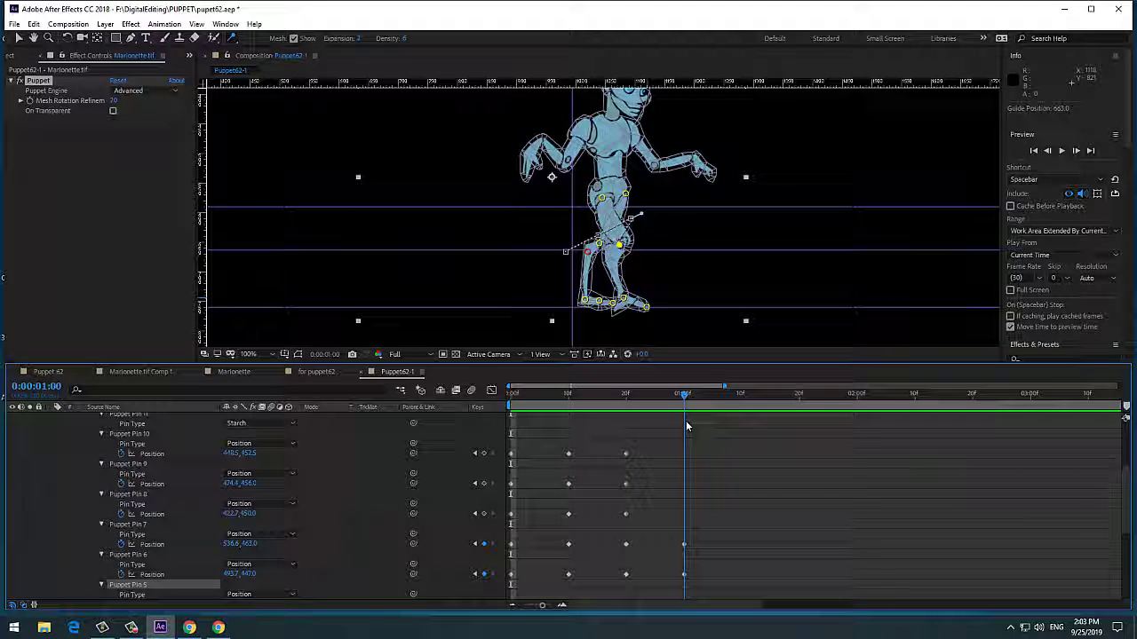
left_click(620, 245)
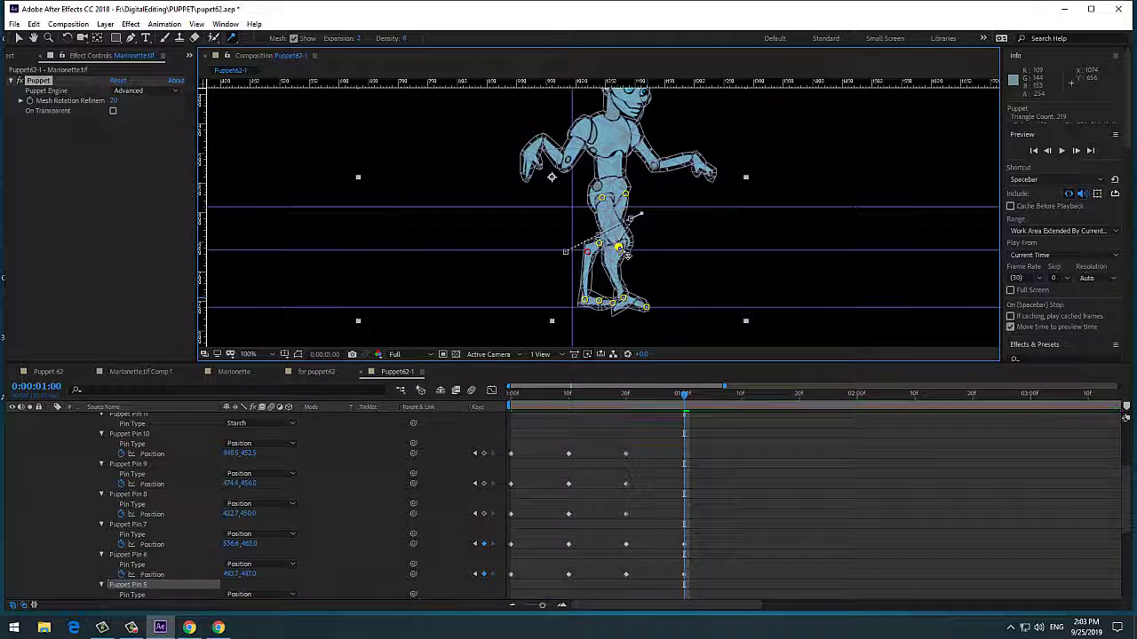
Shift both hip pins slightly forward and down, nudge the rear knee pin, and move Puppet Pin 7 to 536.6, 452.0 and Pin 6 to 497.0, 444.0.
left_click(603, 197)
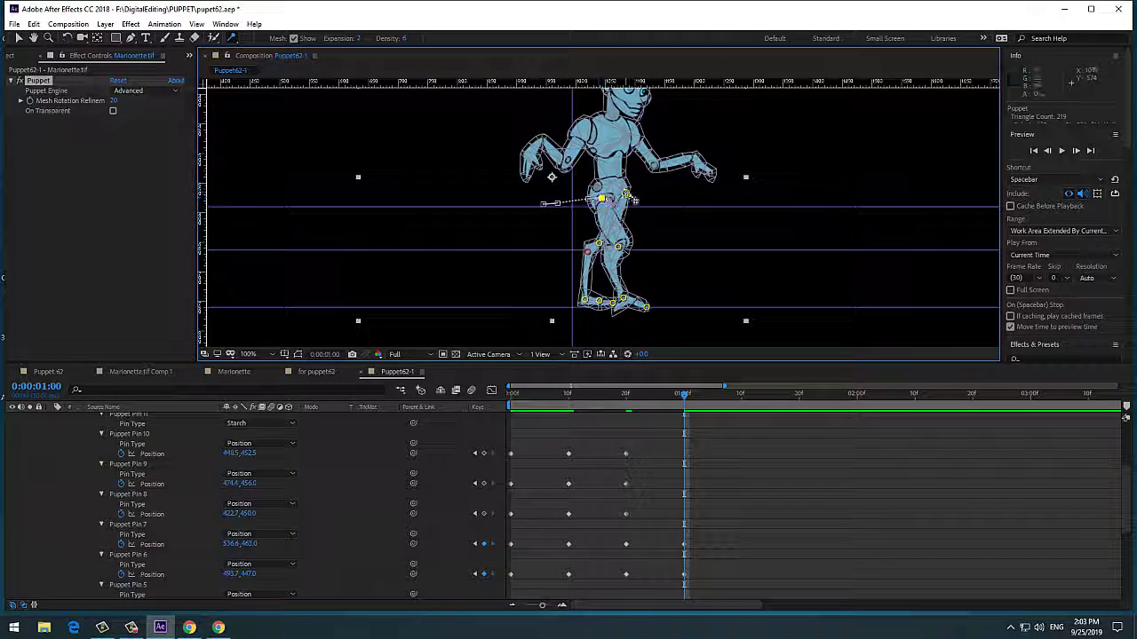
left_click_drag(633, 201, 608, 201)
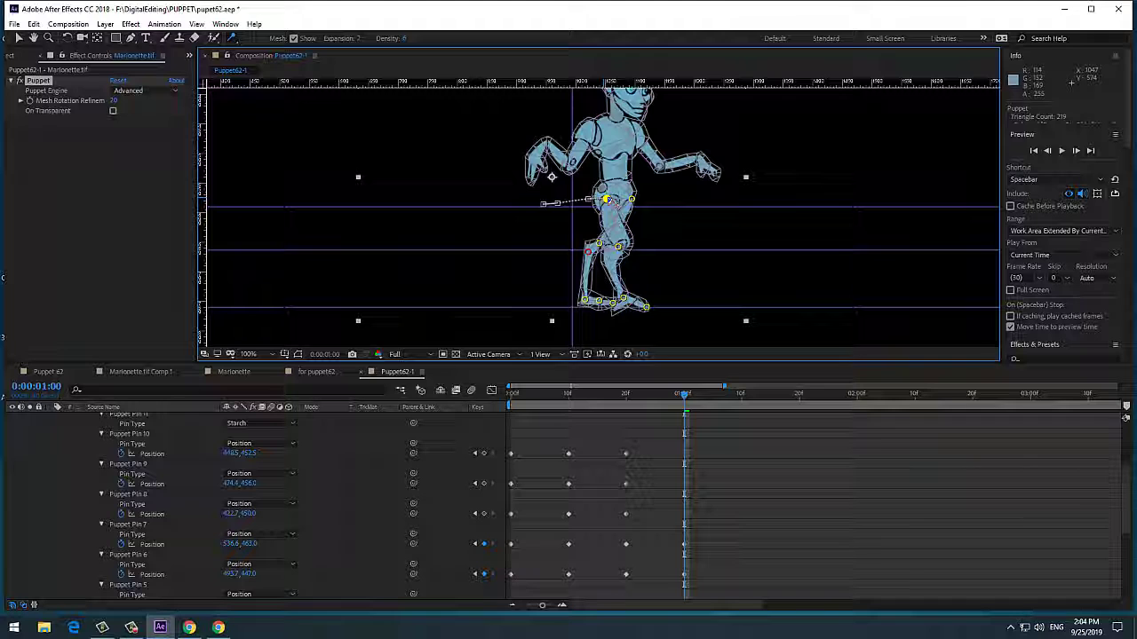
left_click(597, 242)
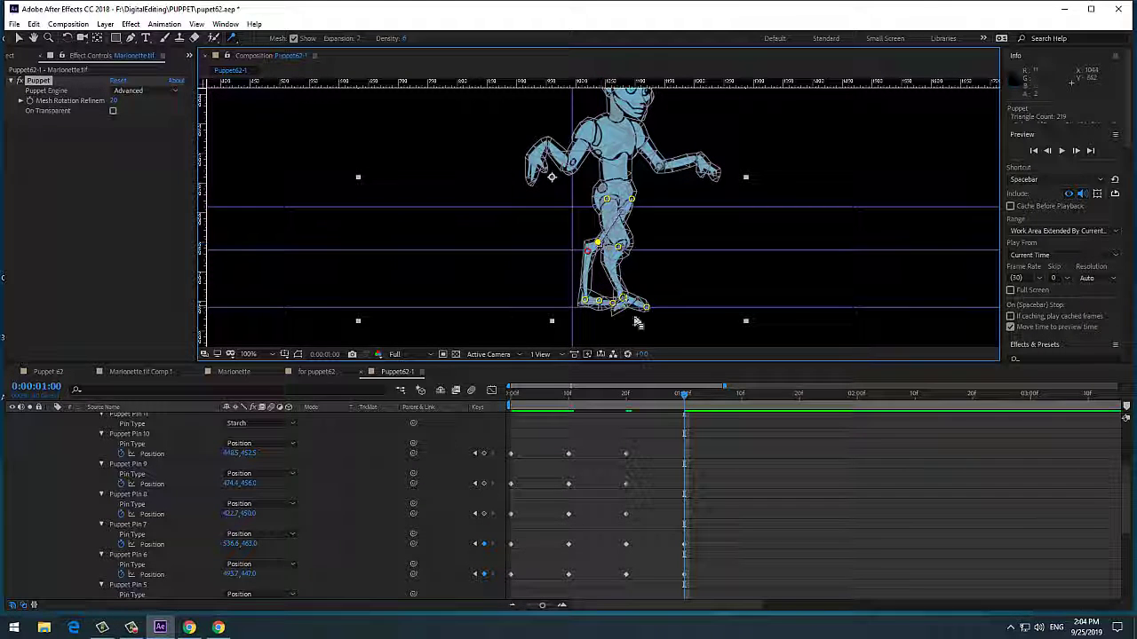
mouse_move(623, 297)
left_mouse_down()
mouse_move(654, 295)
mouse_move(626, 296)
left_mouse_up()
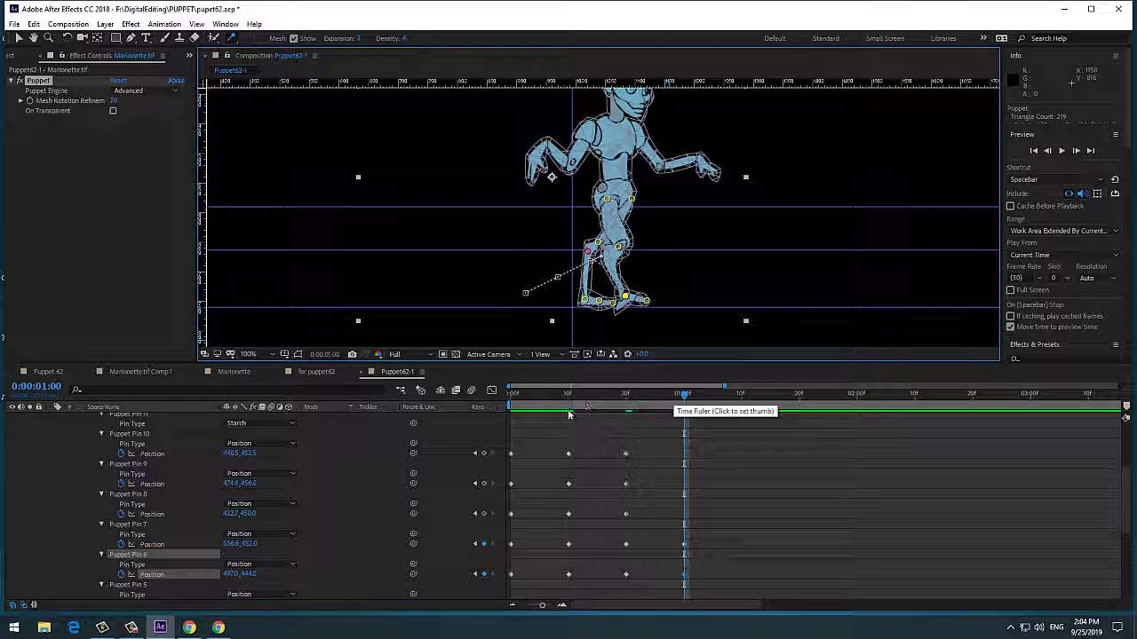
Add position keyframes at 0:00:01:00 for Puppet Pins 10, 9 and 8, keeping their current positions.
left_click(484, 454)
left_click(488, 483)
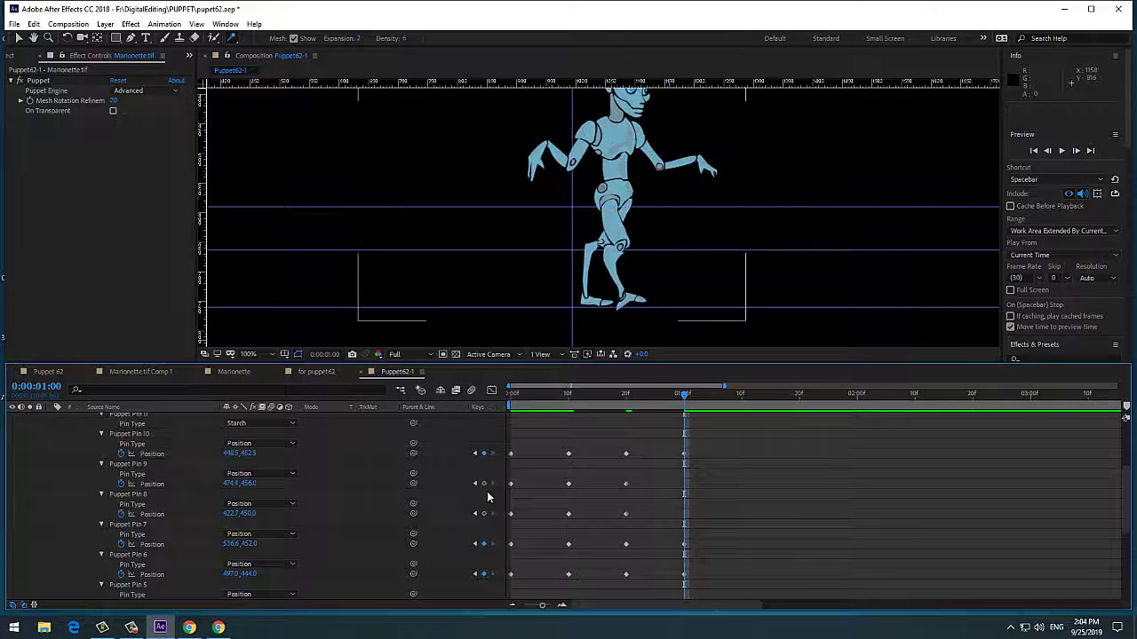
left_click(484, 514)
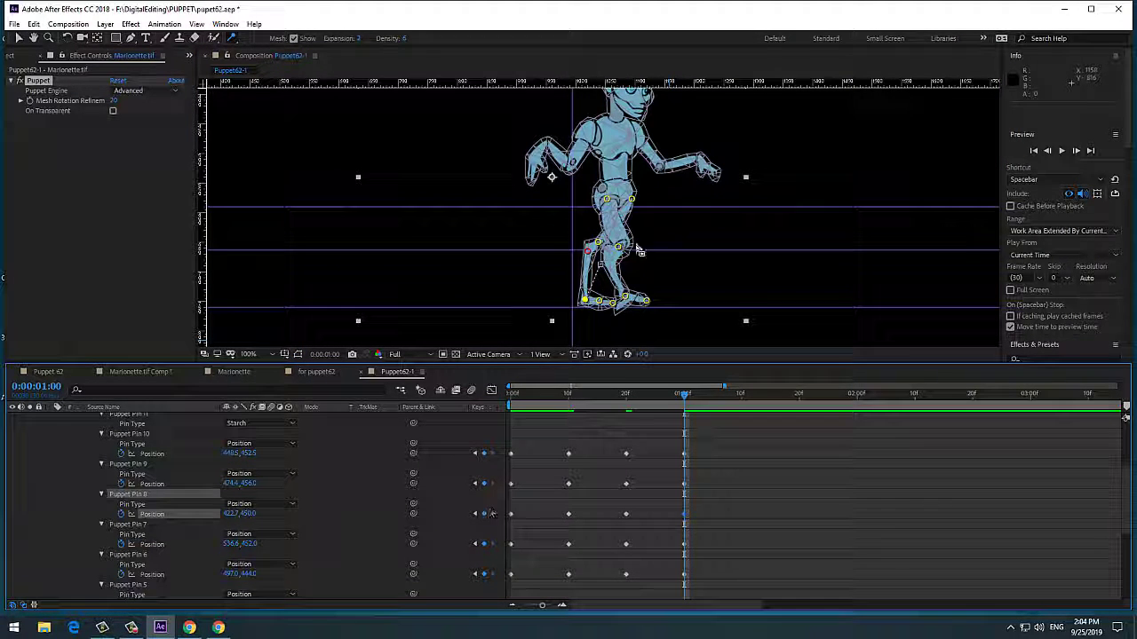
Scrub the walk between 0:00:00:00 and 0:00:01:00 and examine the leg pose at 0:00:00:20 up close.
scroll(636, 246, "down", 1)
left_click(618, 138)
left_click_drag(686, 397, 686, 452)
key("space")
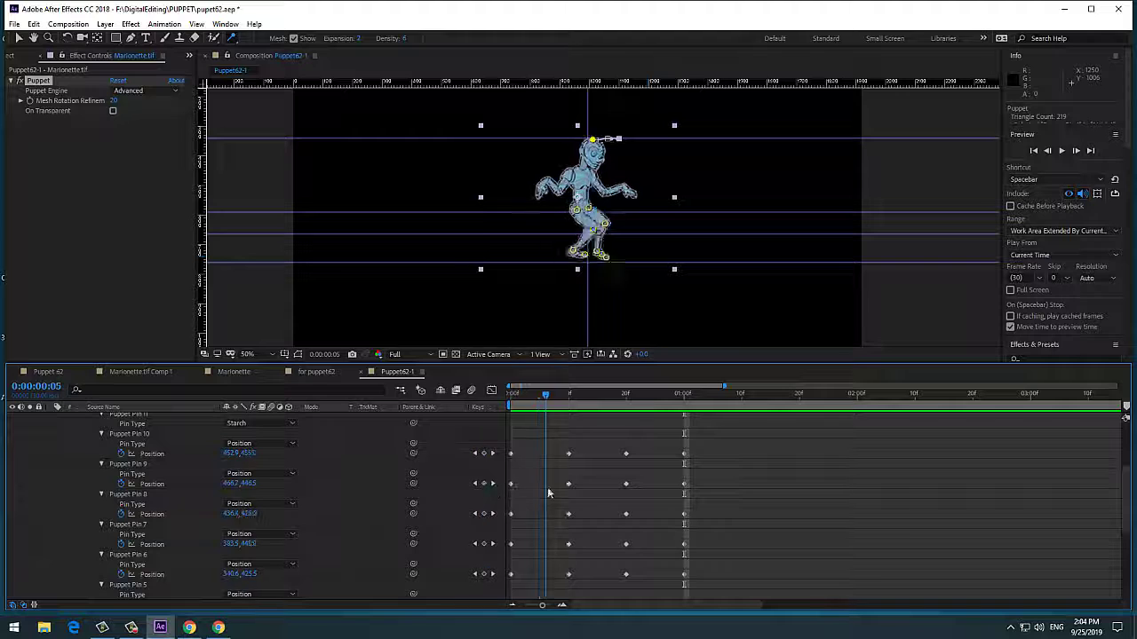
left_click_drag(631, 500, 516, 506)
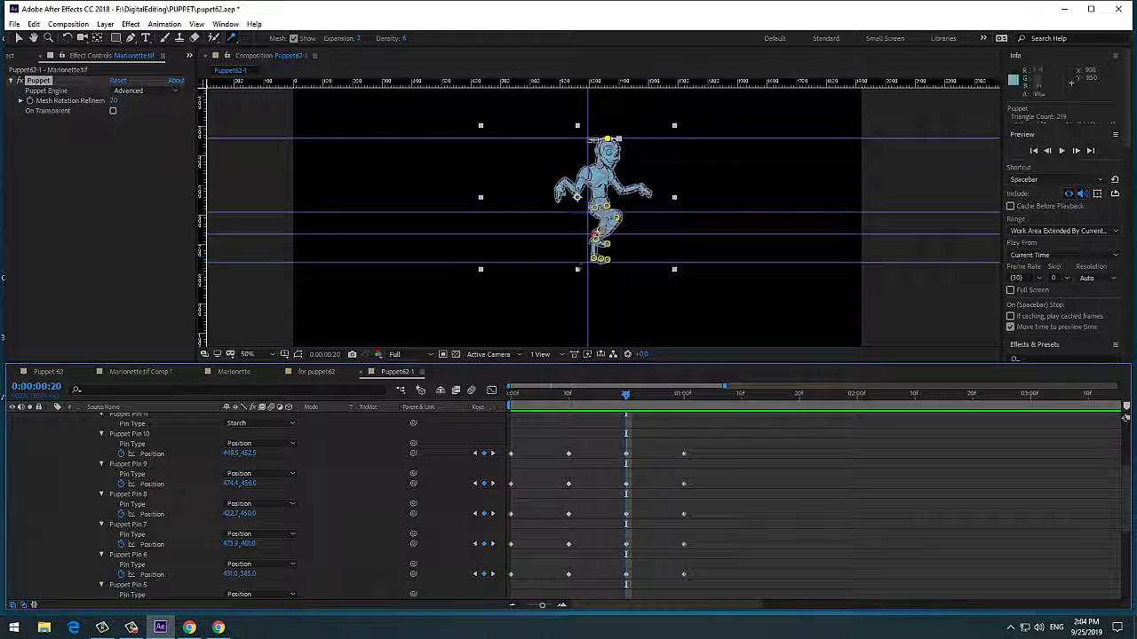
scroll(578, 195, "up", 4)
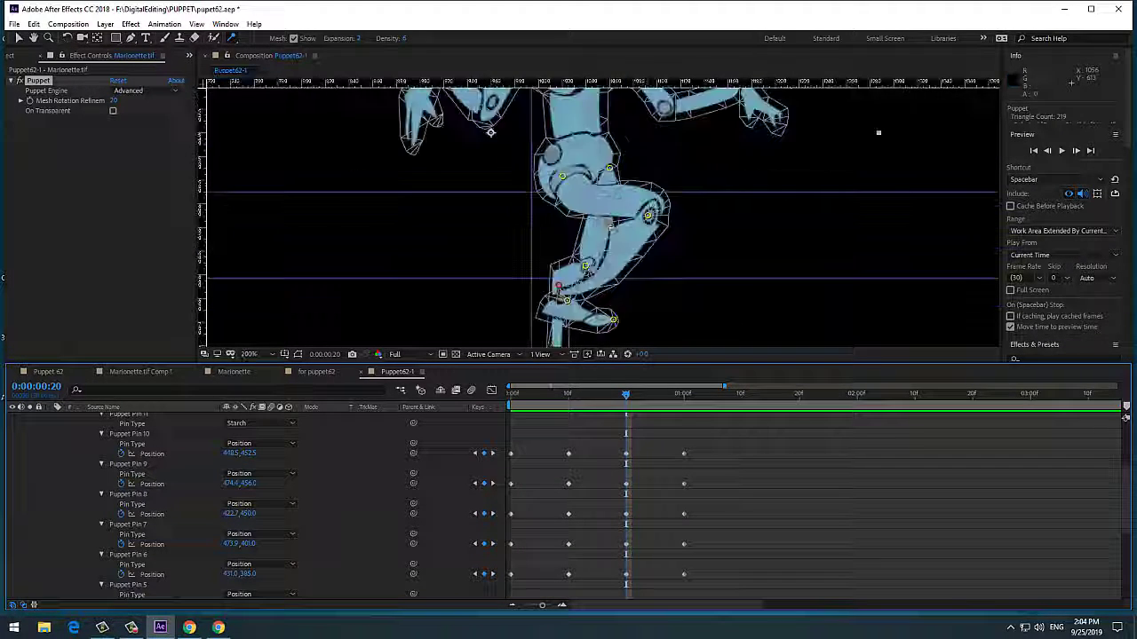
At 0:00:00:20, nudge Puppet Pin 2 slightly back, and move Puppet Pin 5 to 508.0, 306.0 and Pin 6 to 439.2, 382.0.
left_click(562, 177)
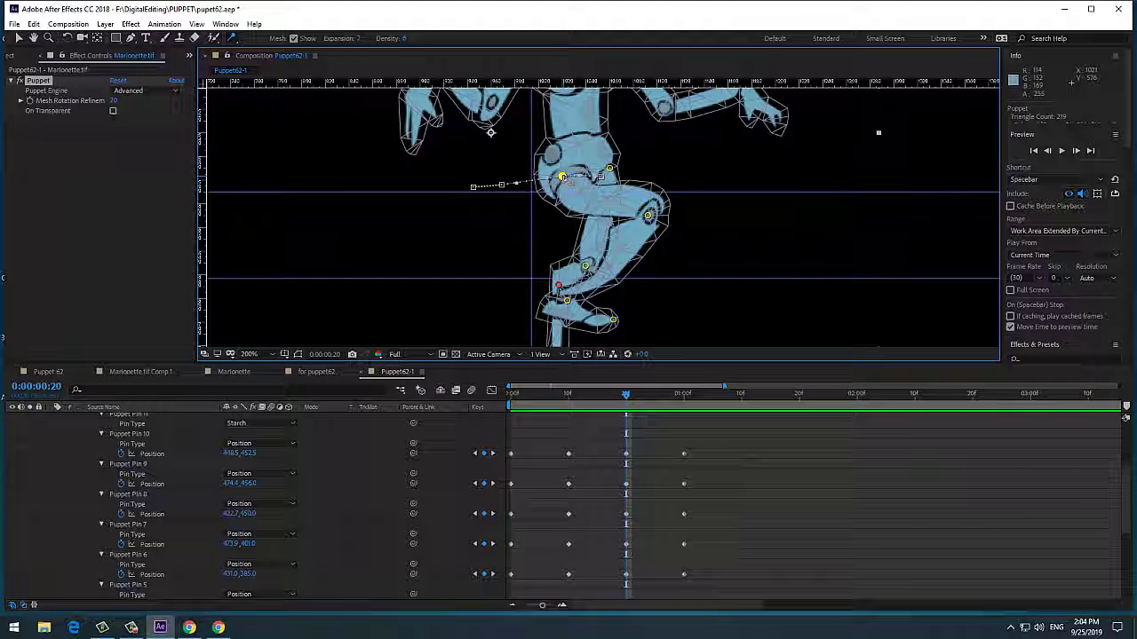
left_click(650, 216)
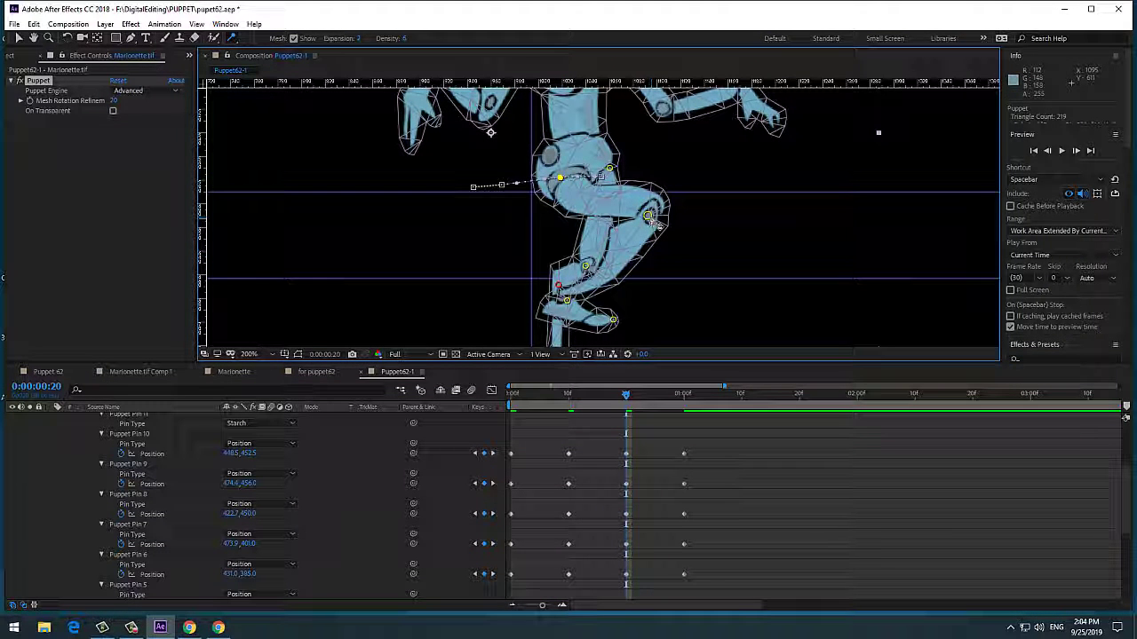
mouse_move(657, 222)
left_mouse_down()
mouse_move(660, 205)
mouse_move(659, 216)
left_mouse_up()
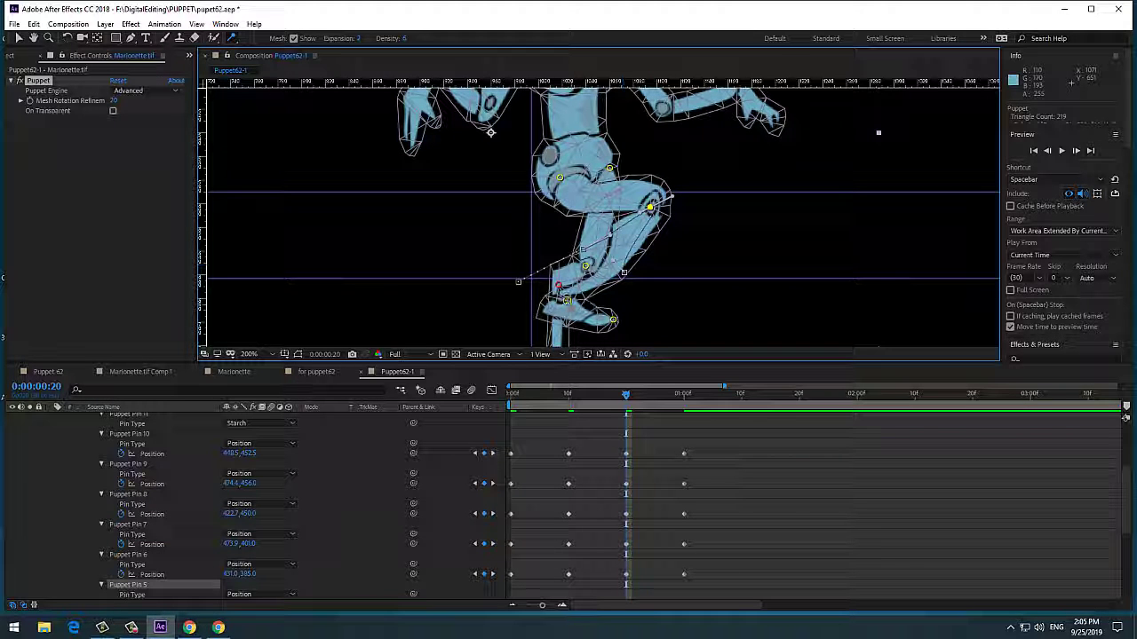
mouse_move(566, 301)
left_mouse_down()
mouse_move(559, 307)
mouse_move(577, 298)
left_mouse_up()
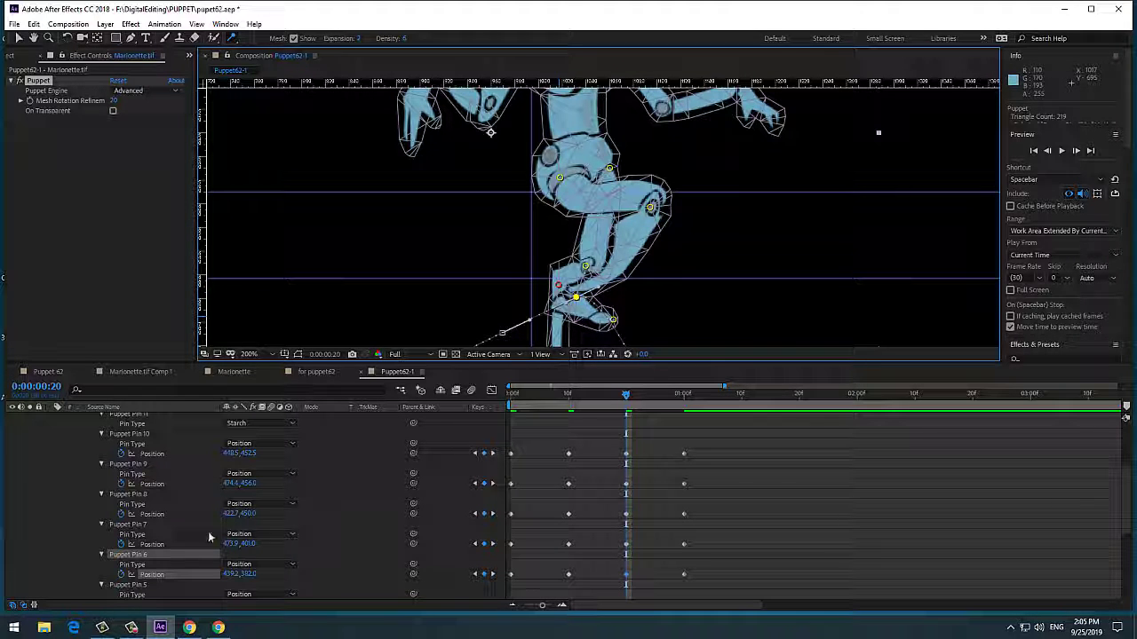
scroll(176, 546, "down", 3)
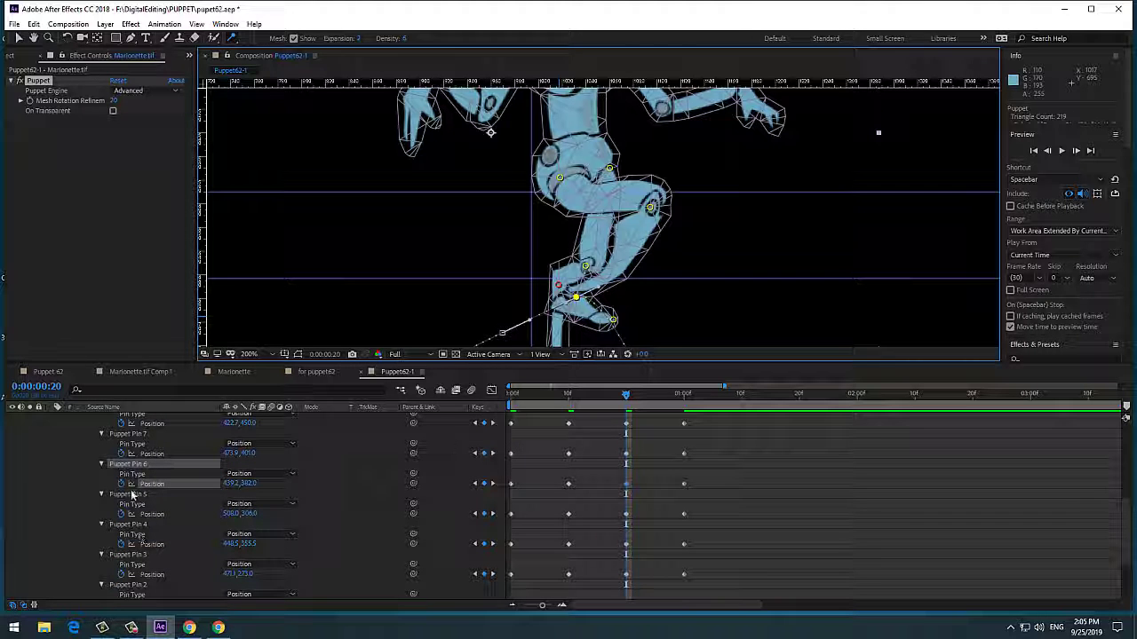
scroll(307, 491, "down", 3)
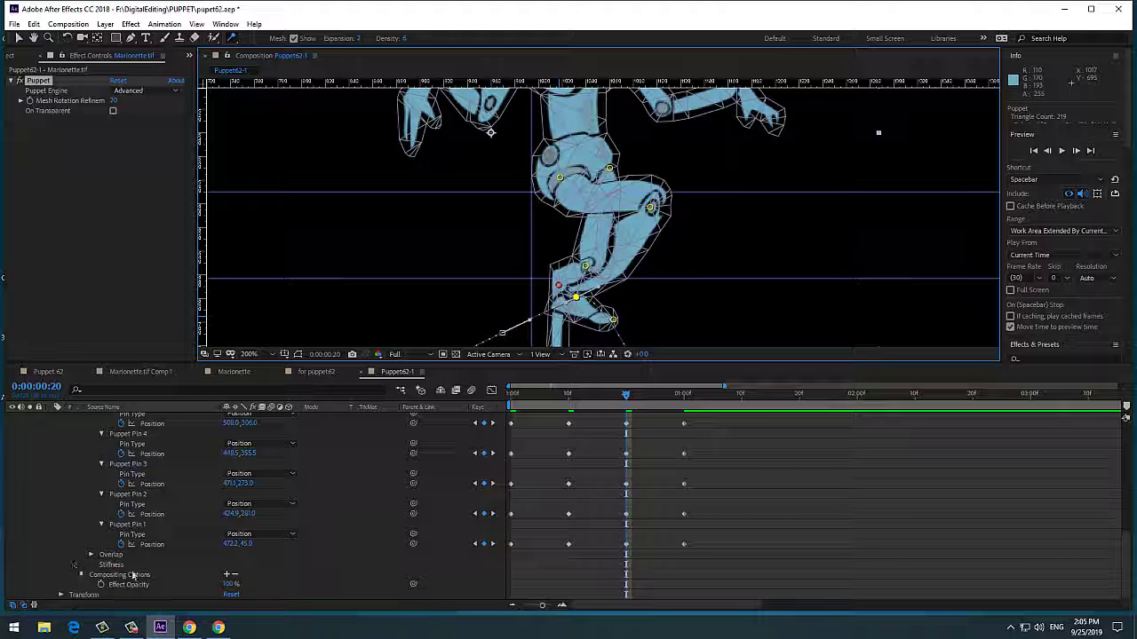
left_click(108, 565)
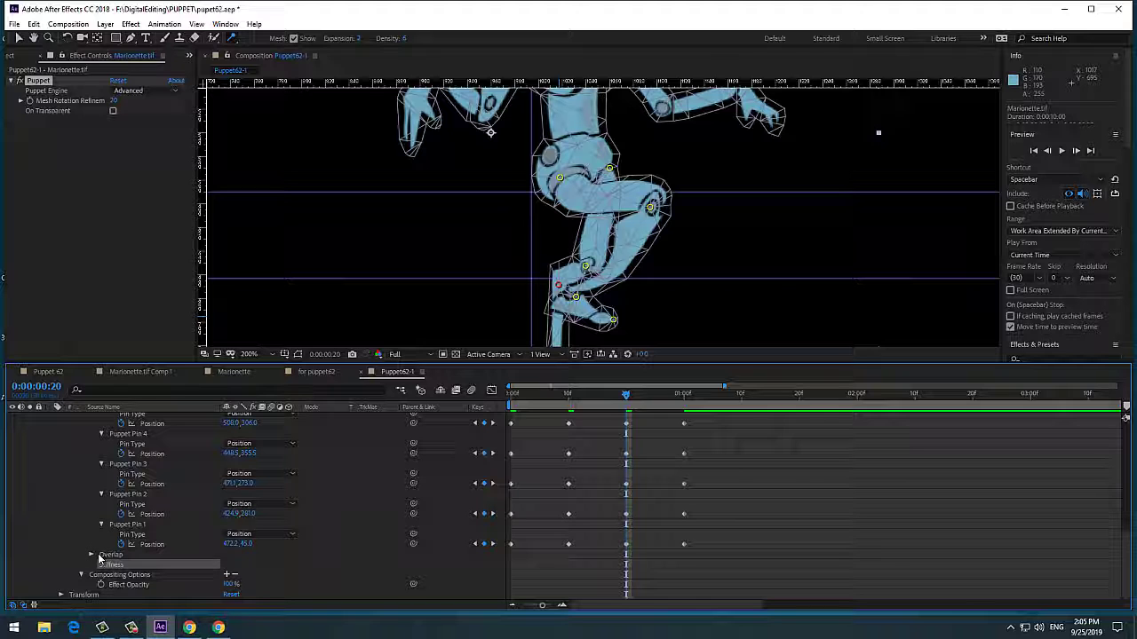
At 0:00:01:00, move Puppet Pin 4 on the rear knee to 454.6, 353.5, and advance the current time to 0:00:01:10.
left_click_drag(626, 396, 684, 393)
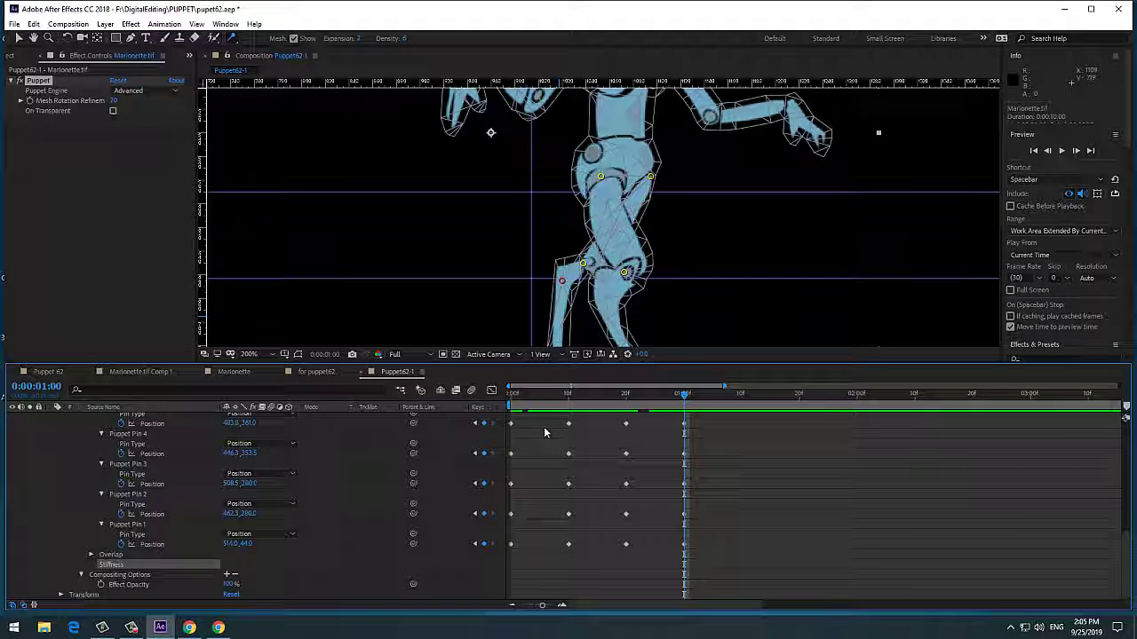
key("minus")
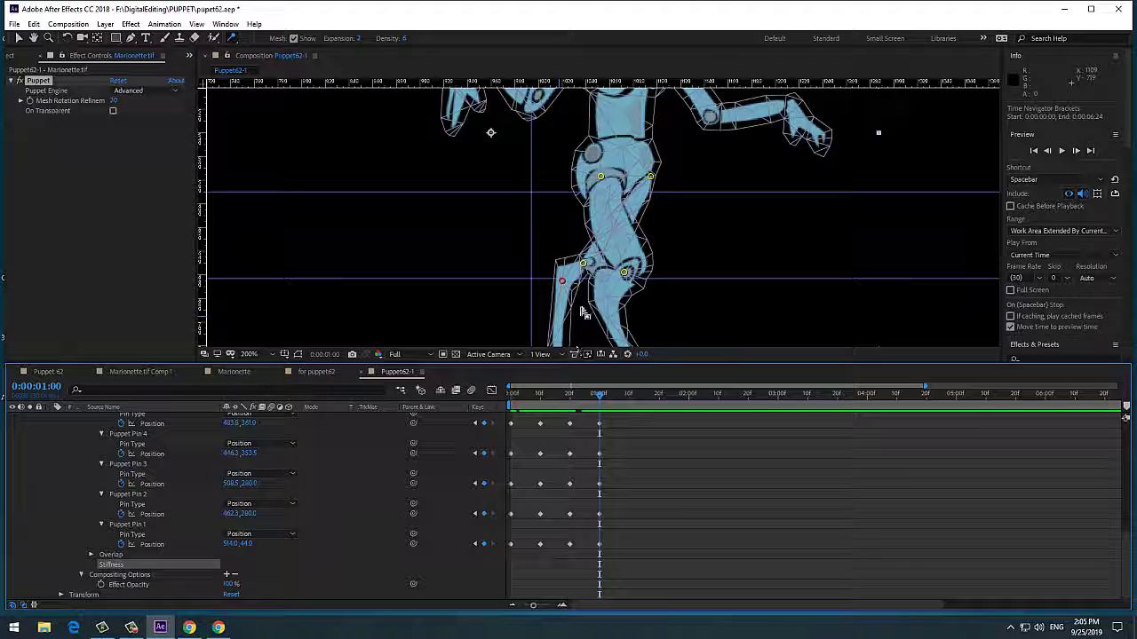
left_click_drag(582, 269, 590, 264)
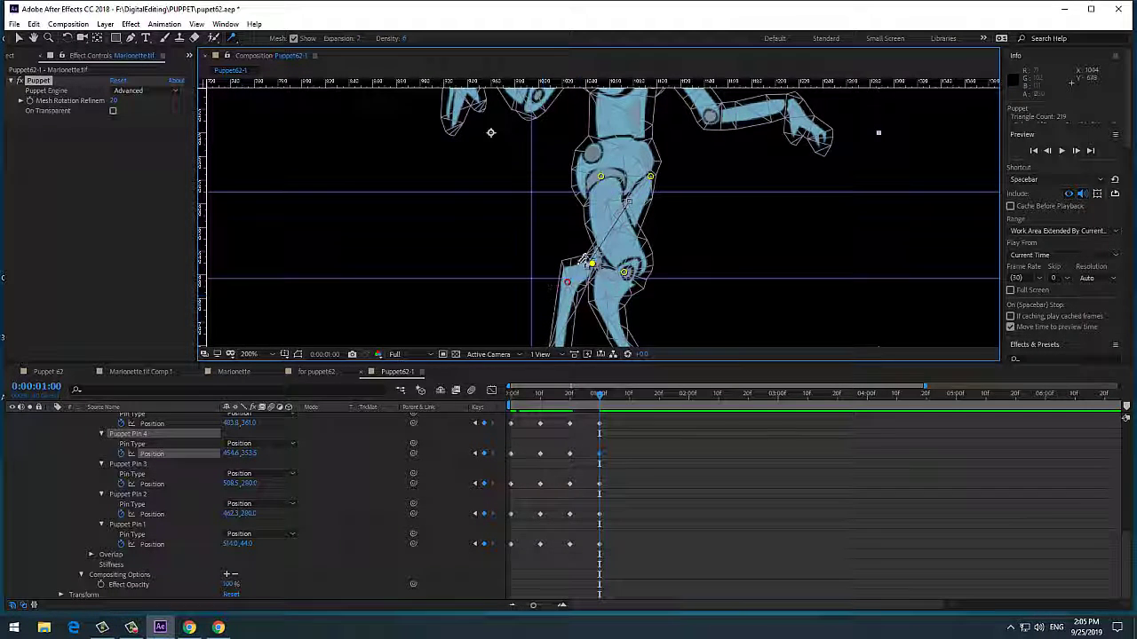
scroll(591, 266, "down", 2)
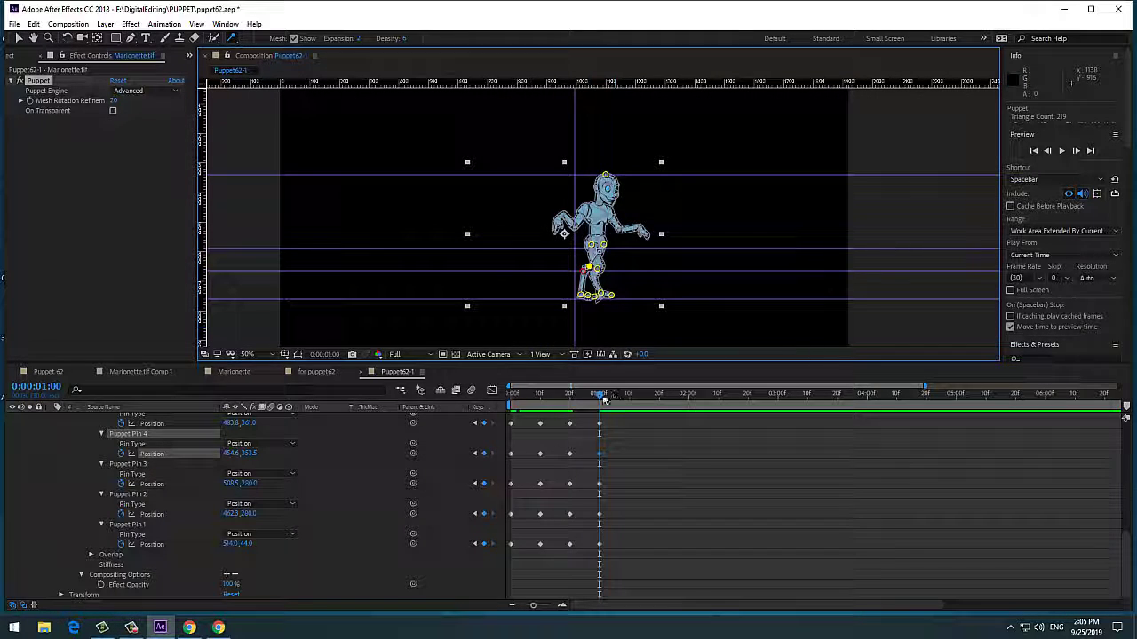
left_click_drag(601, 398, 632, 419)
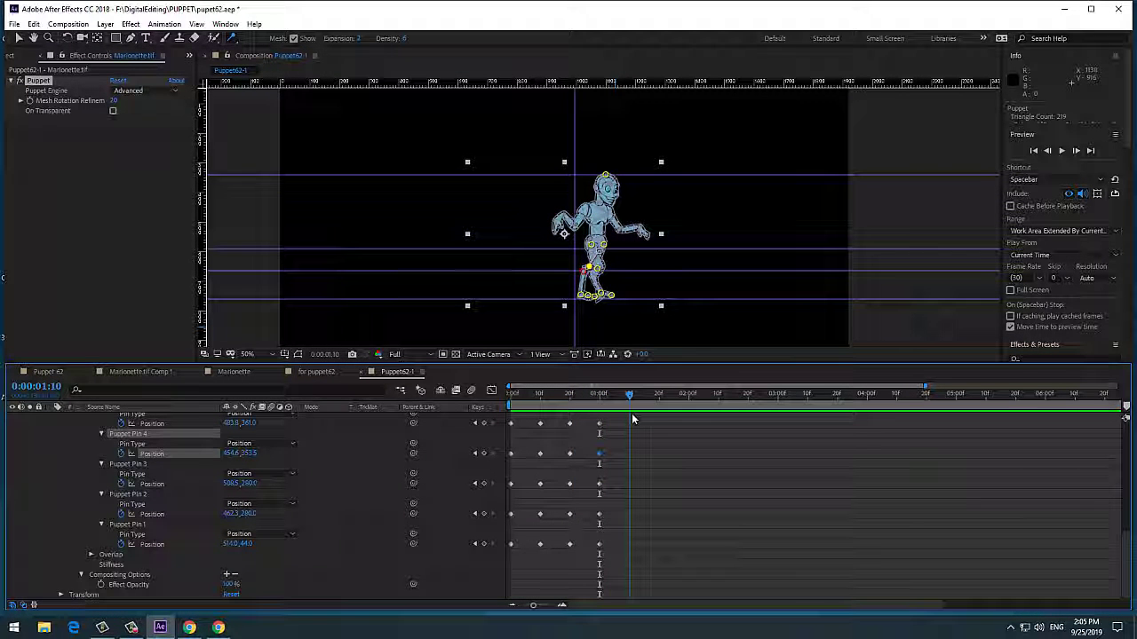
scroll(547, 453, "up", 5)
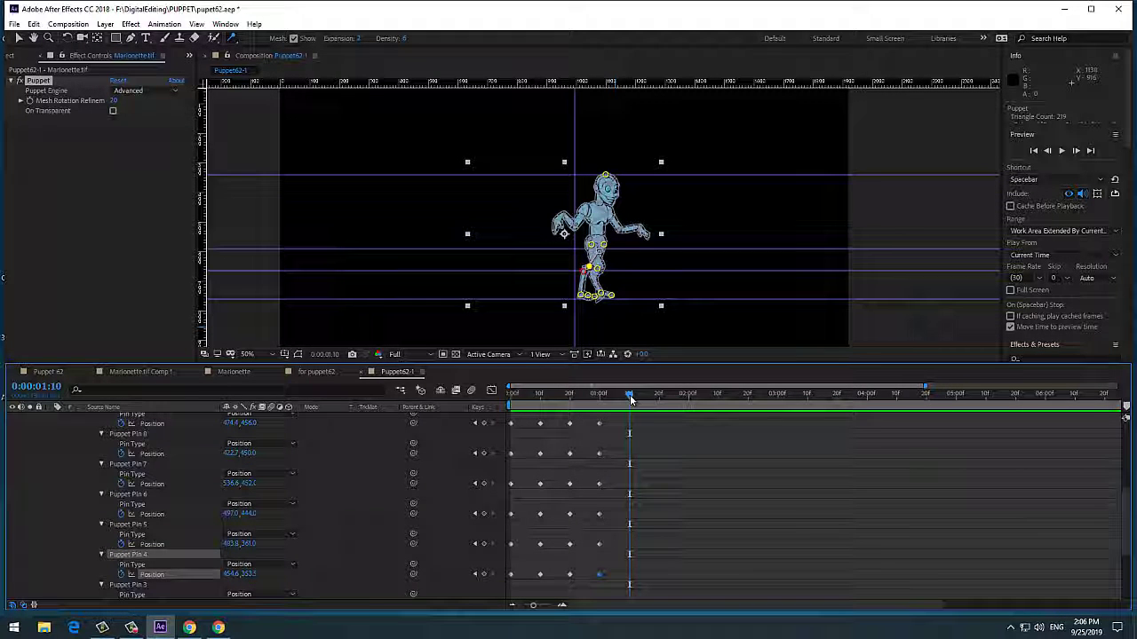
Try copying the 0:00:00:00 position keyframes of Puppet Pins 10 through 4 to 0:00:01:10, and undo the paste.
left_click_drag(631, 399, 628, 429)
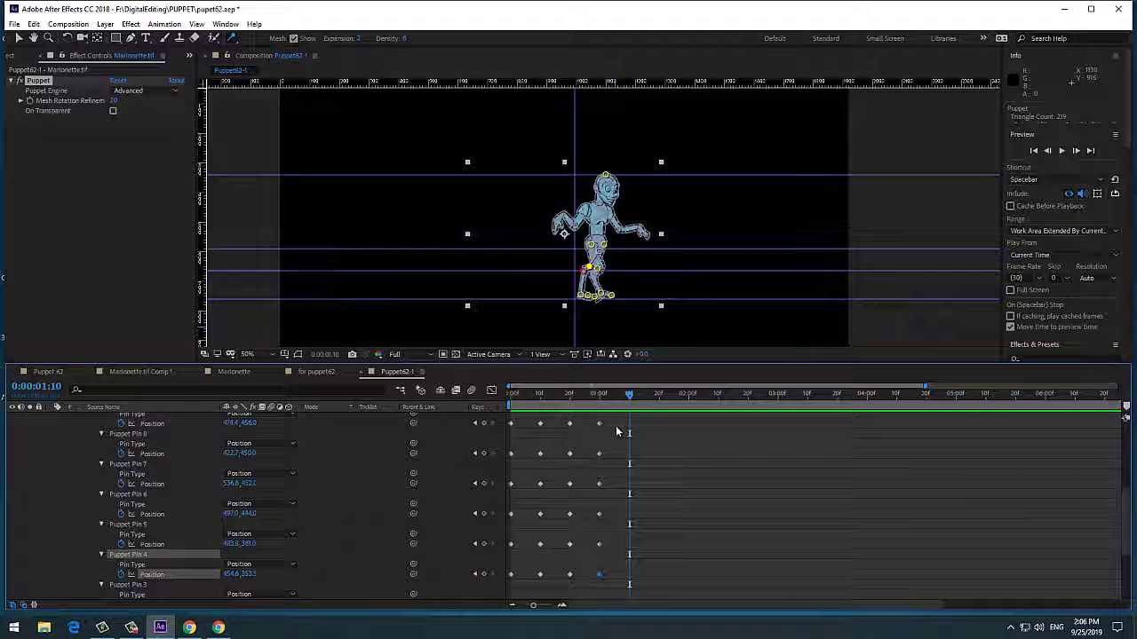
left_click_drag(519, 584, 517, 531)
scroll(520, 526, "down", 3)
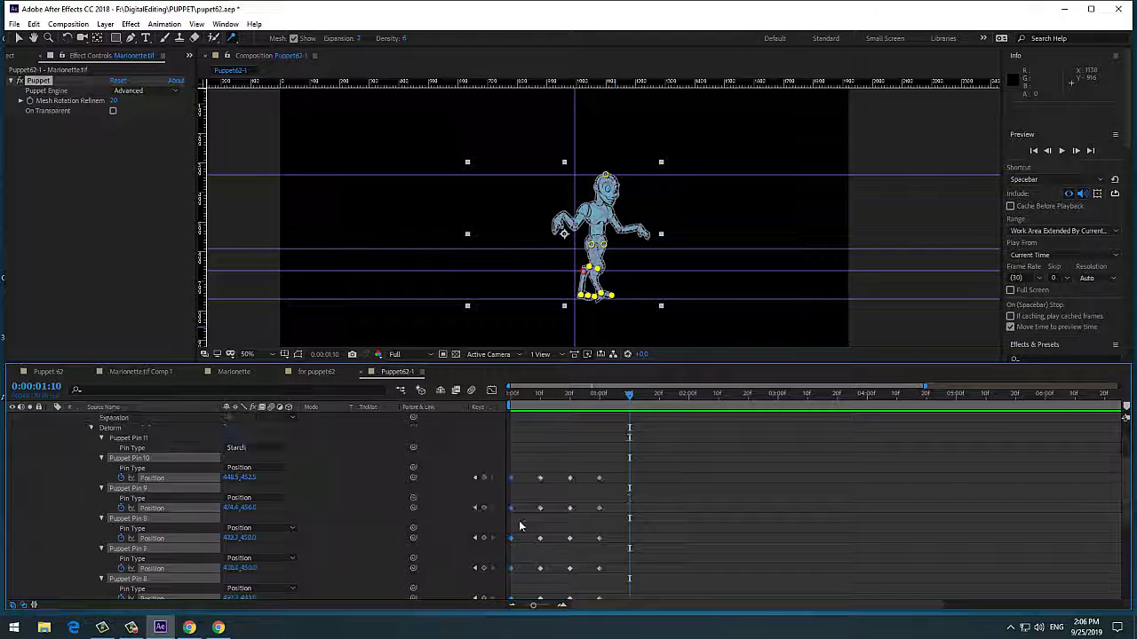
scroll(515, 502, "down", 1)
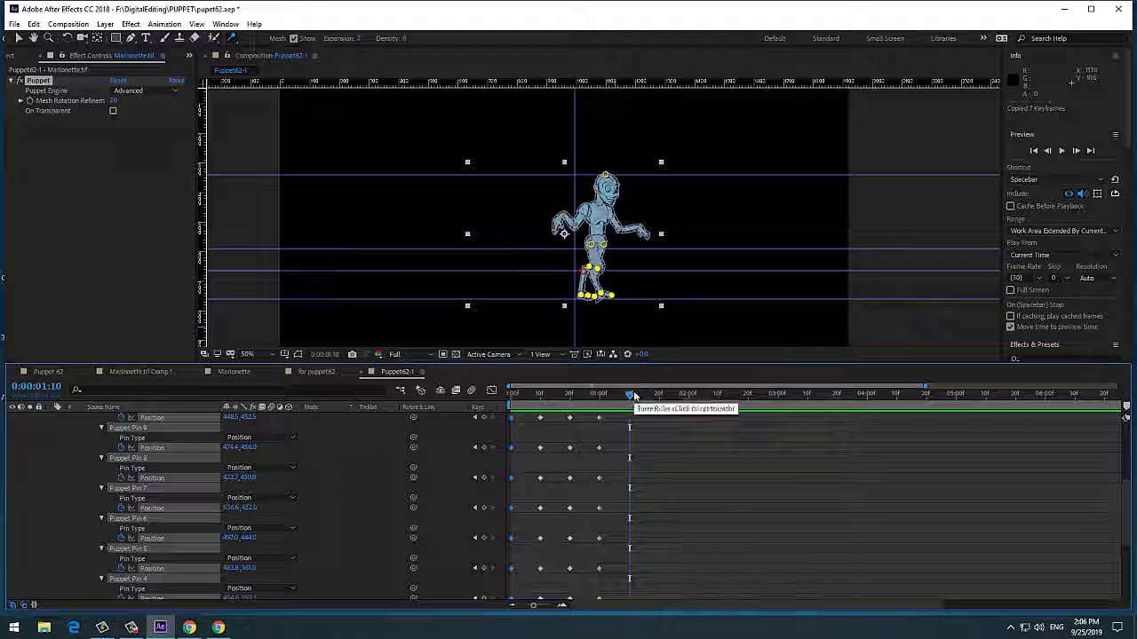
key("ctrl+v")
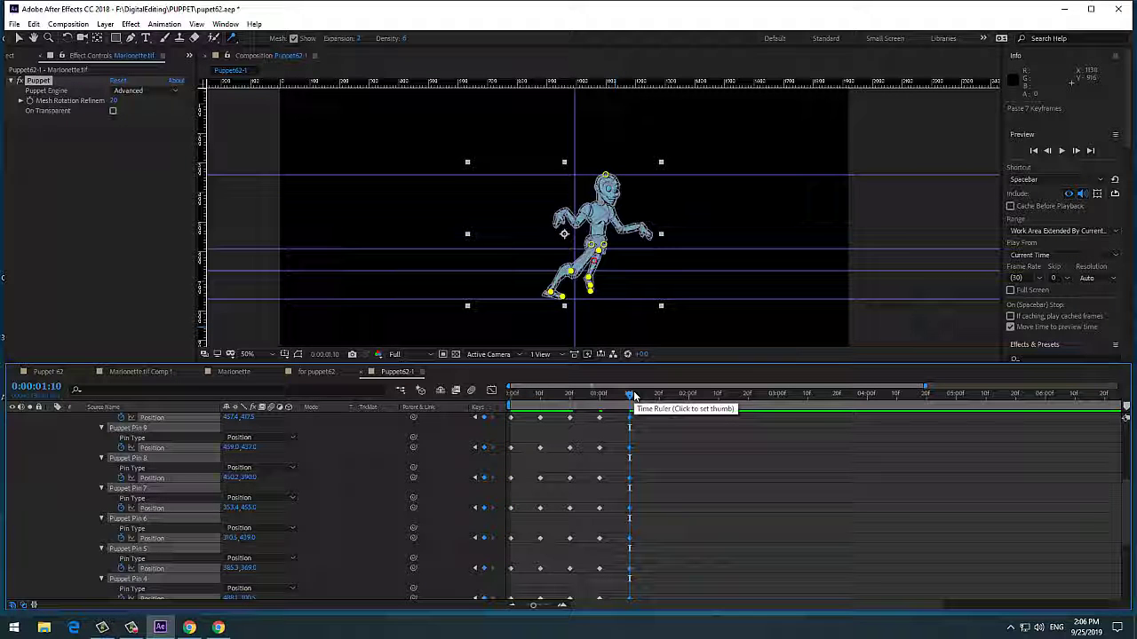
scroll(635, 394, "up", 4)
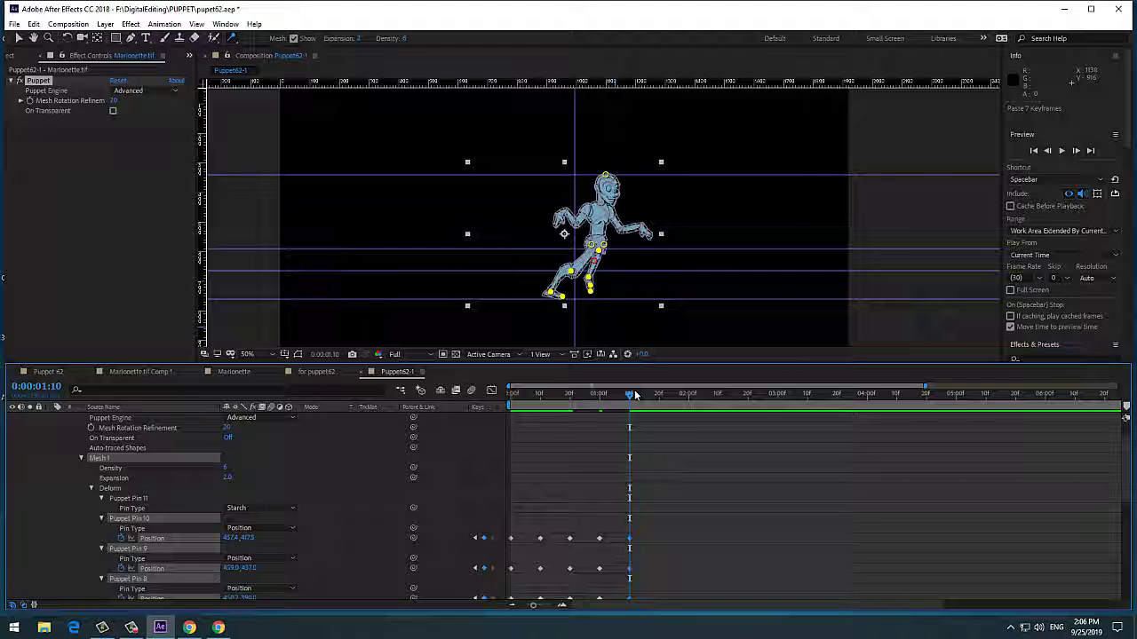
left_click_drag(628, 400, 644, 424)
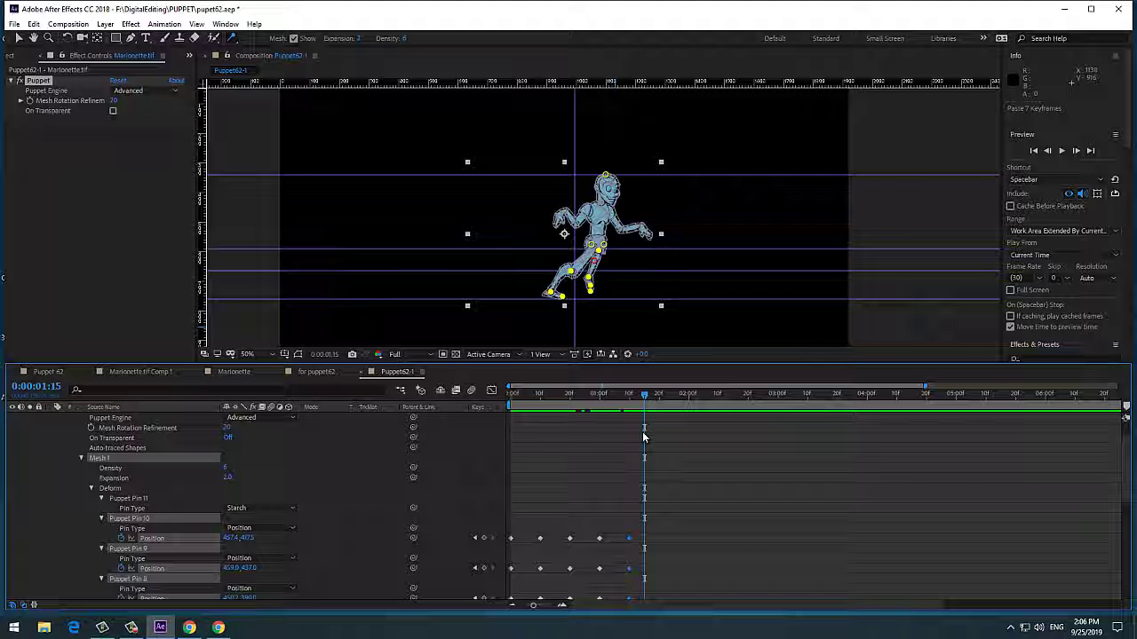
key("ctrl+z")
Enlarge the timeline area and copy the 0:00:00:00 position keyframes of Puppet Pins 10 through 1 to 0:00:01:10.
scroll(624, 456, "down", 5)
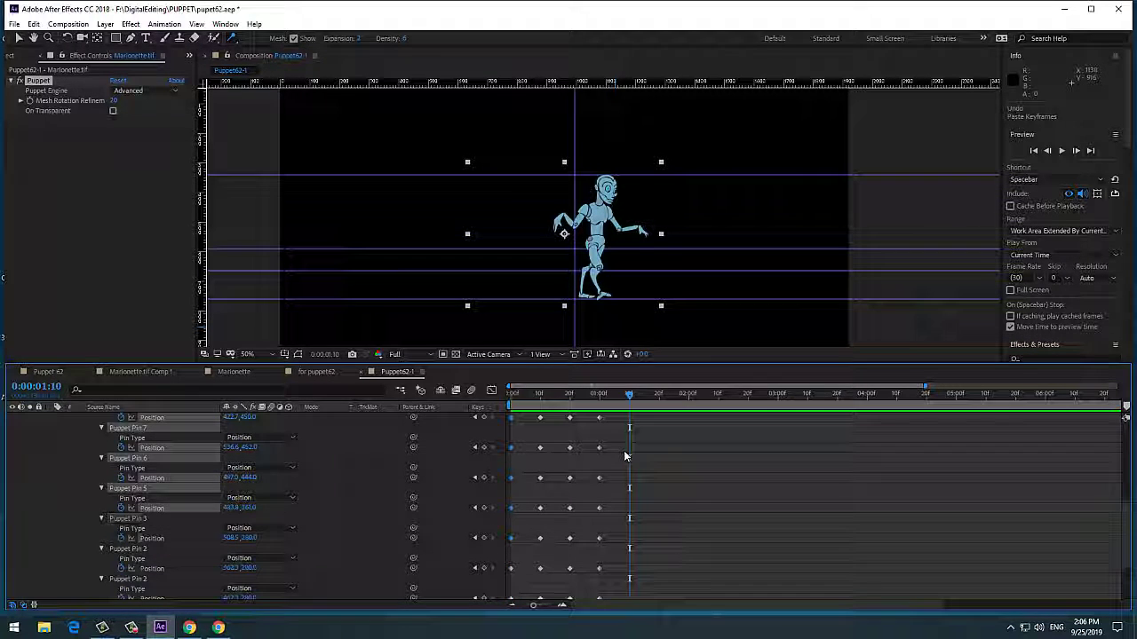
scroll(625, 457, "down", 3)
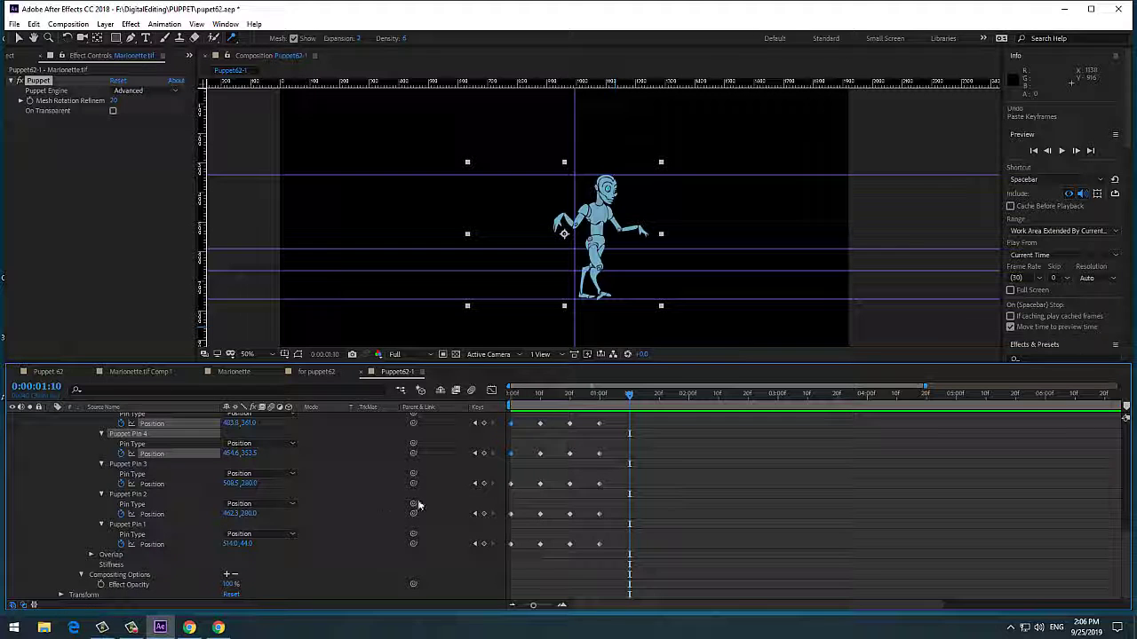
scroll(414, 505, "up", 3)
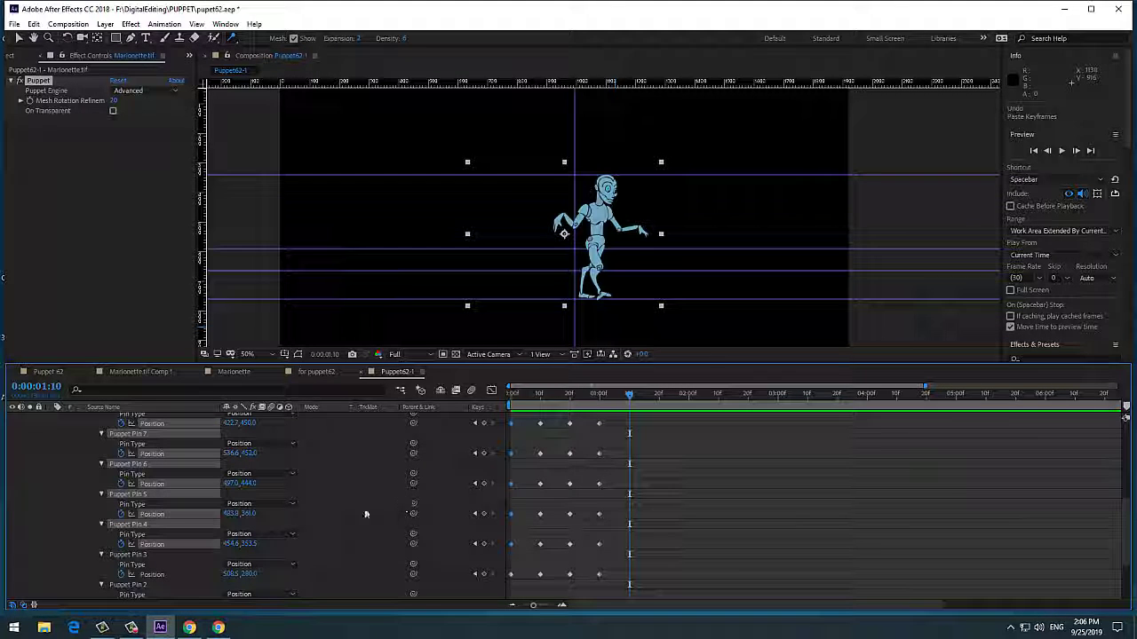
scroll(408, 519, "down", 2)
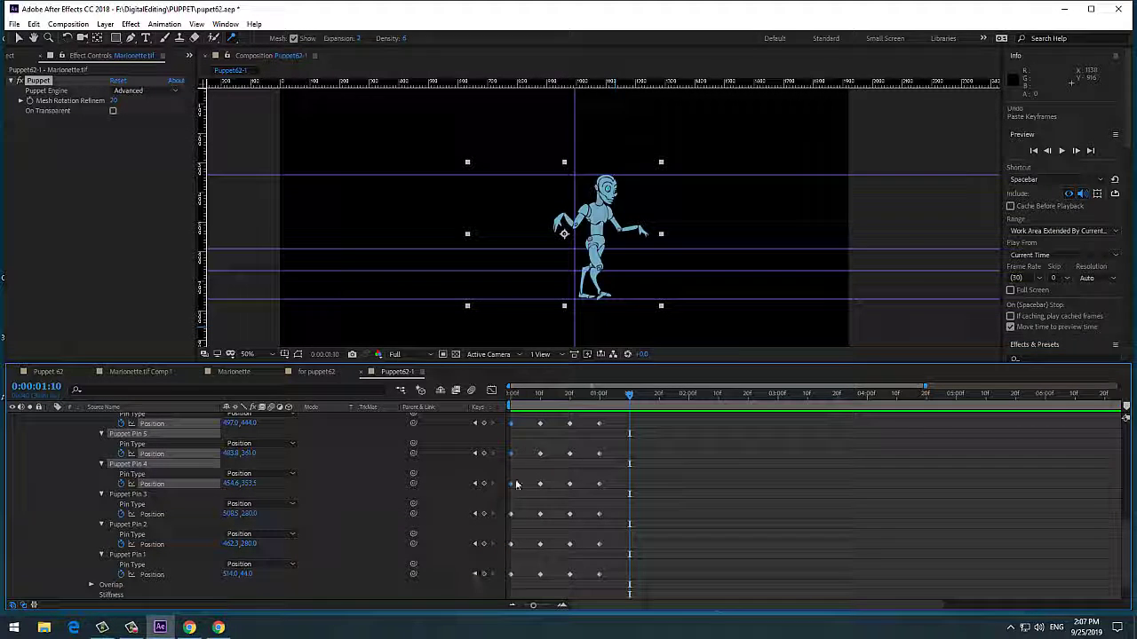
scroll(519, 480, "up", 3)
scroll(519, 480, "down", 4)
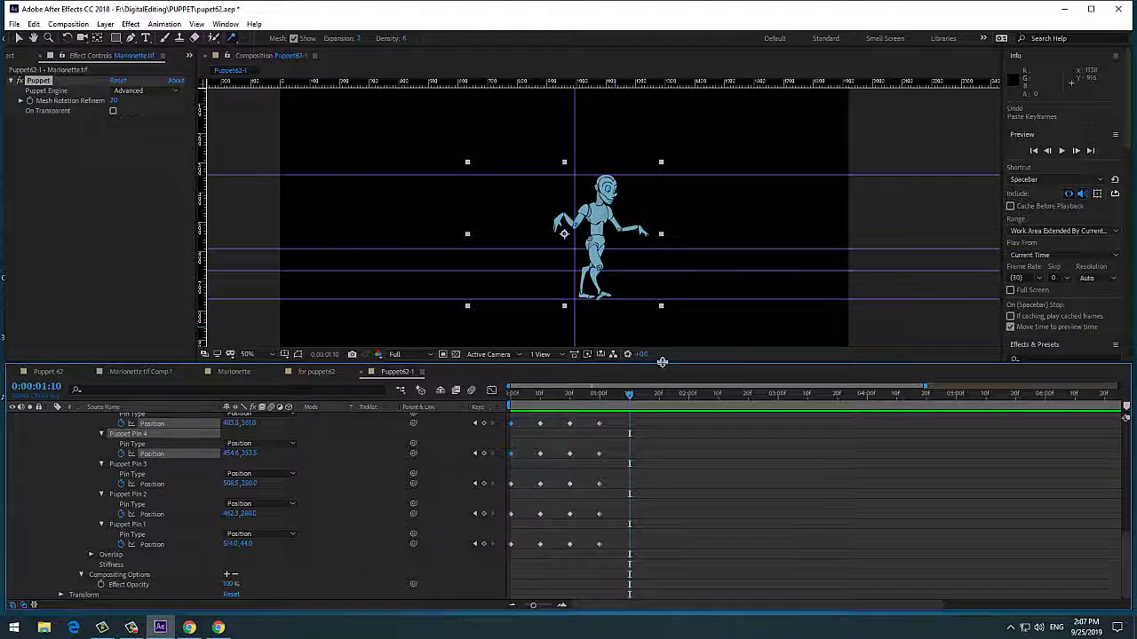
left_click_drag(662, 361, 678, 313)
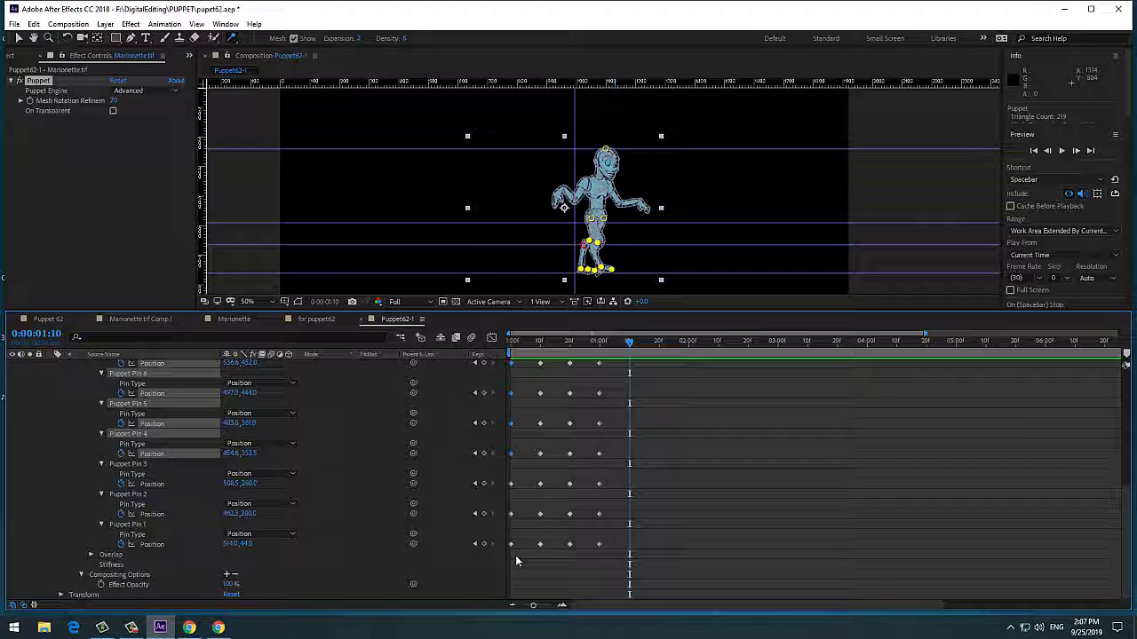
left_click_drag(516, 562, 504, 364)
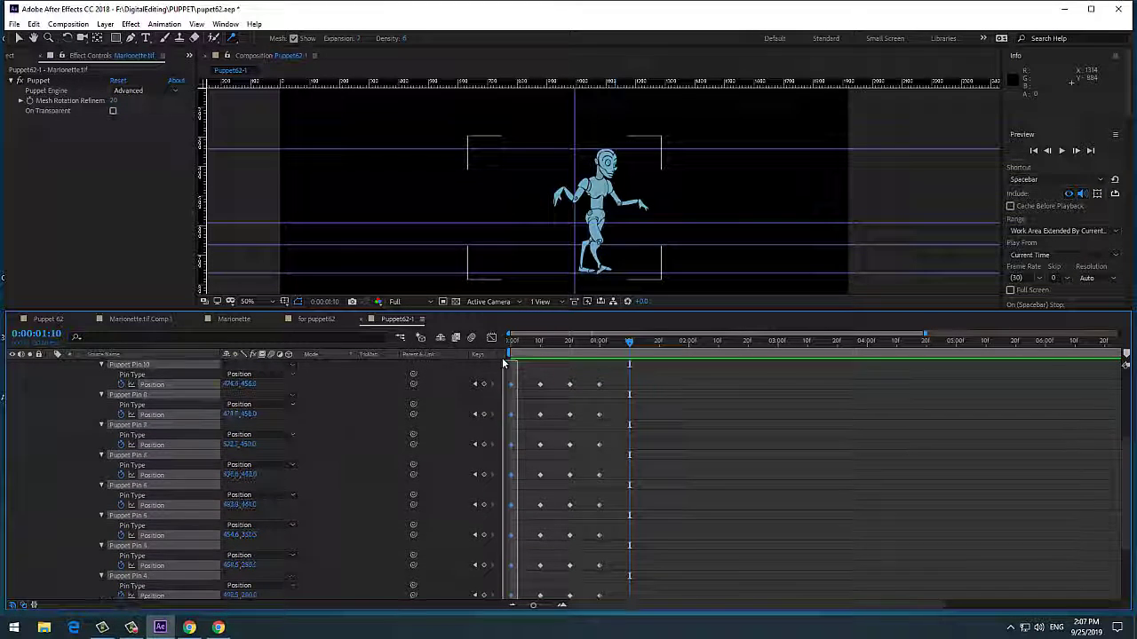
scroll(504, 363, "up", 5)
left_click(518, 470)
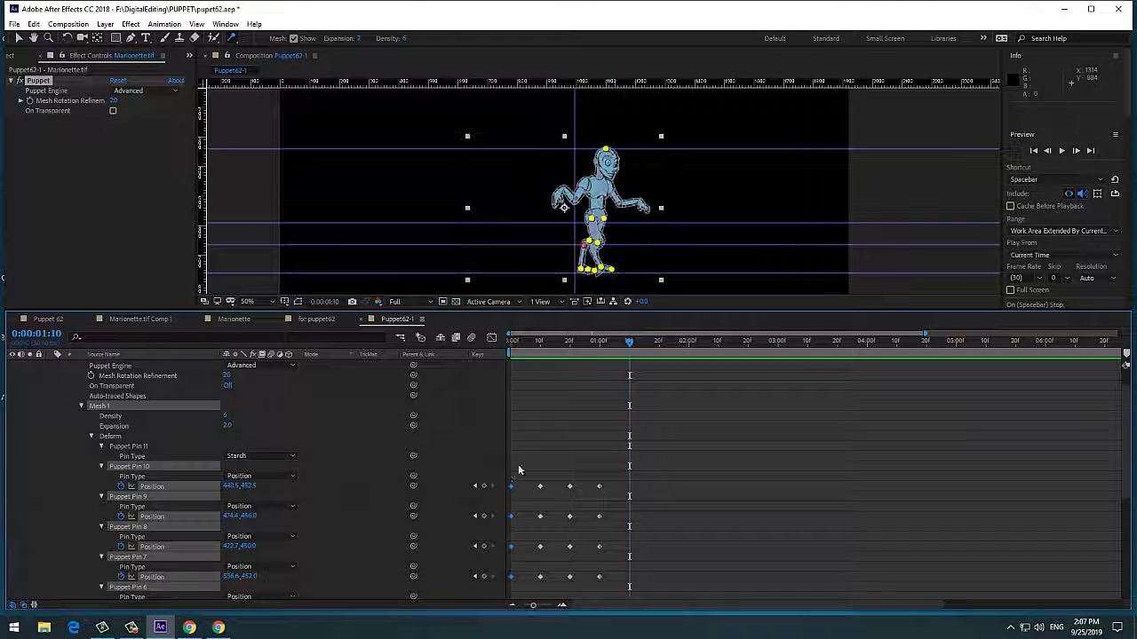
scroll(532, 541, "down", 2)
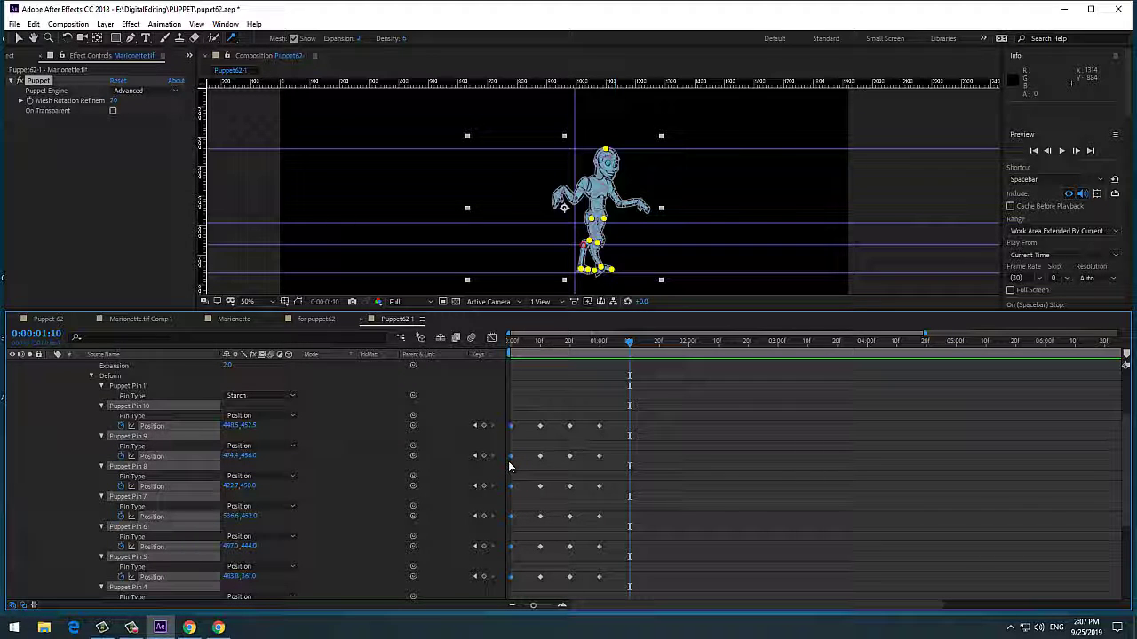
key("ctrl+v")
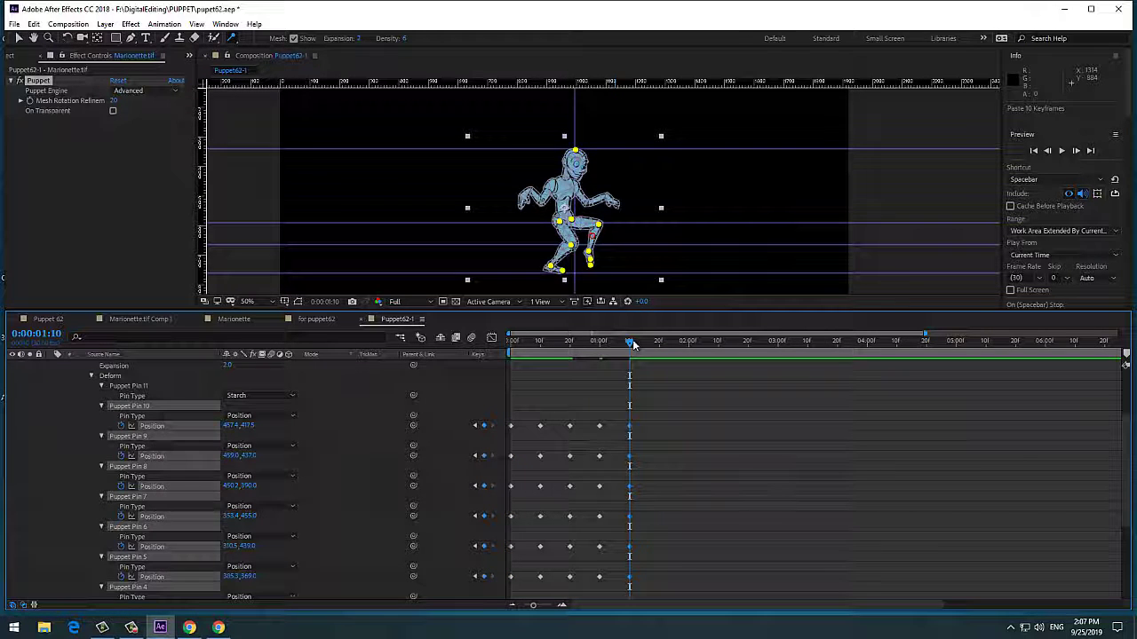
Scrub around the pasted keyframes to 0:00:01:11 and collapse all properties of the Marionette.tif layer.
left_click_drag(636, 356, 632, 411)
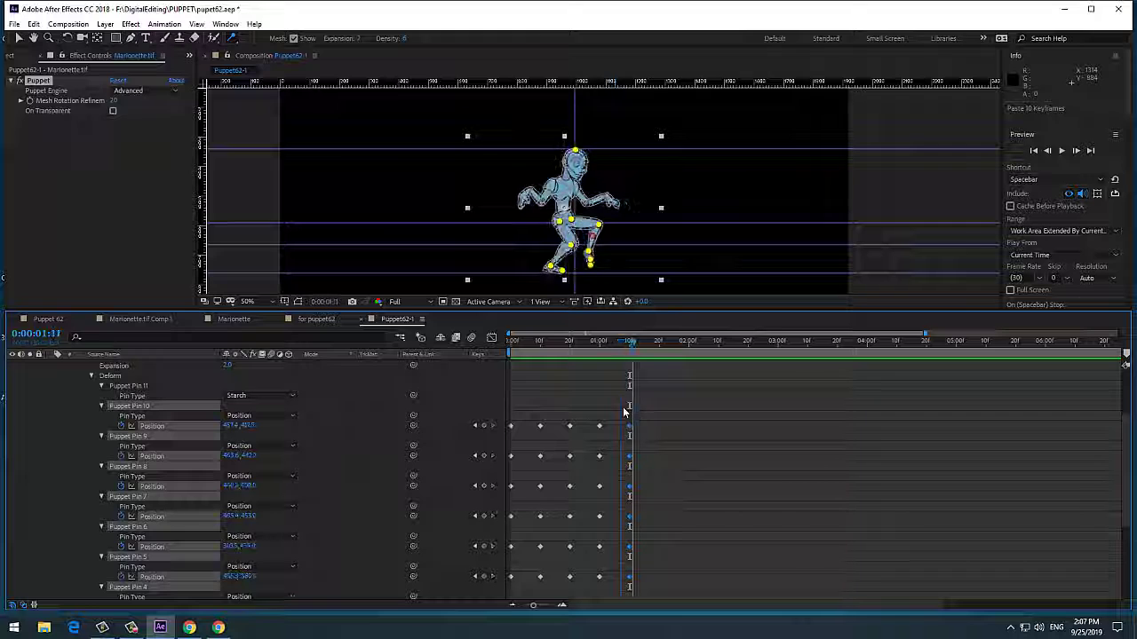
scroll(75, 443, "up", 3)
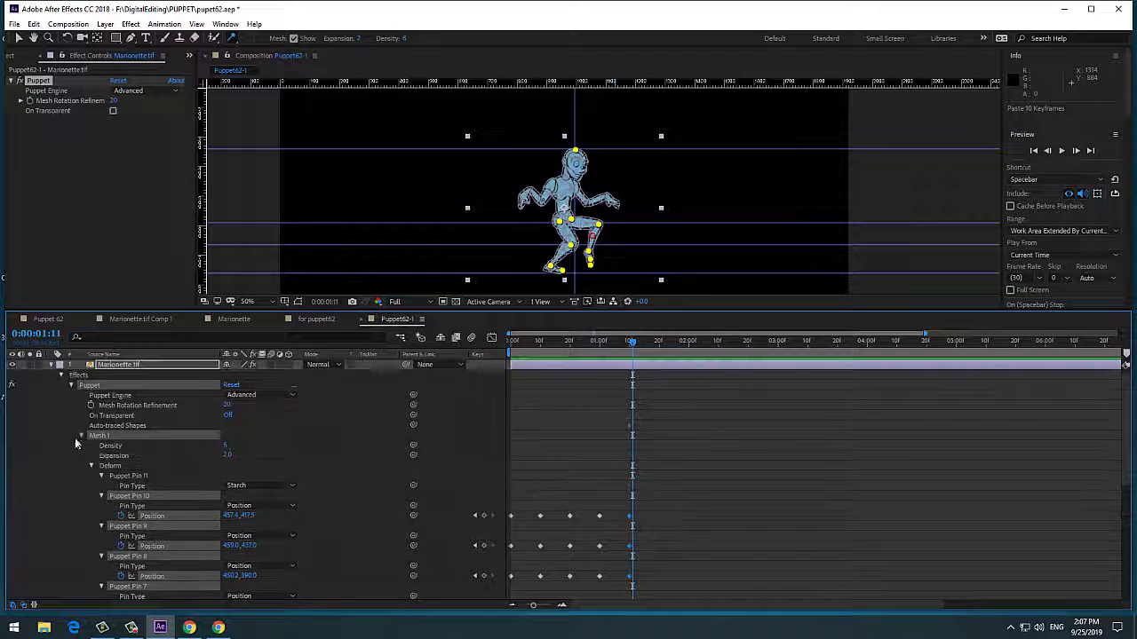
left_click(58, 374)
left_click(52, 365)
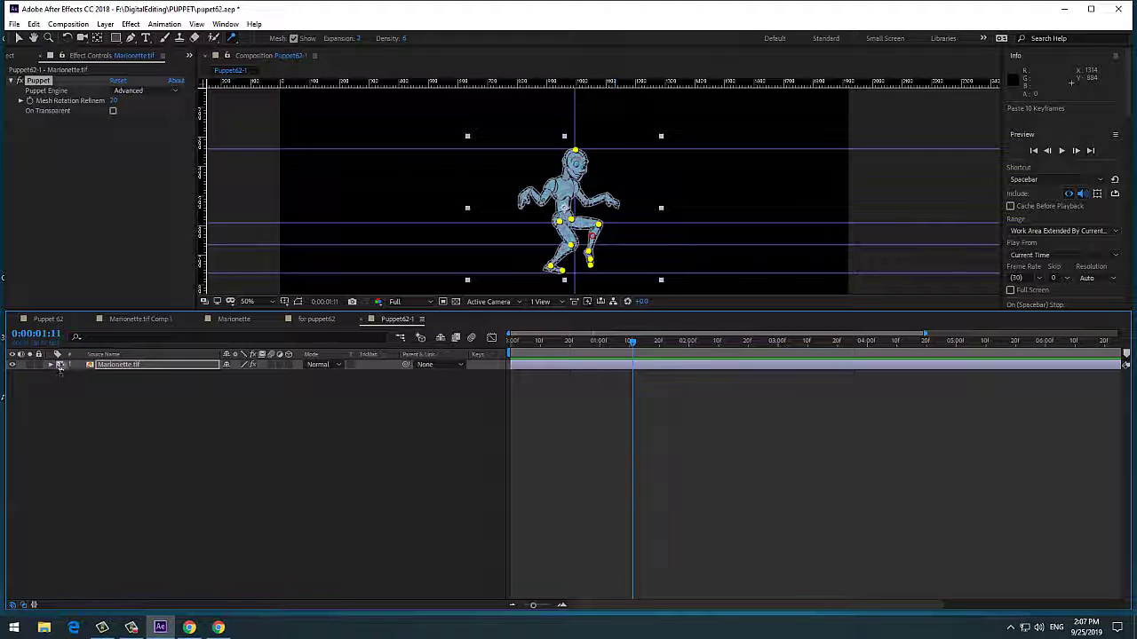
Save the project and preview the walk animation from 0:00:00:00.
left_click(15, 24)
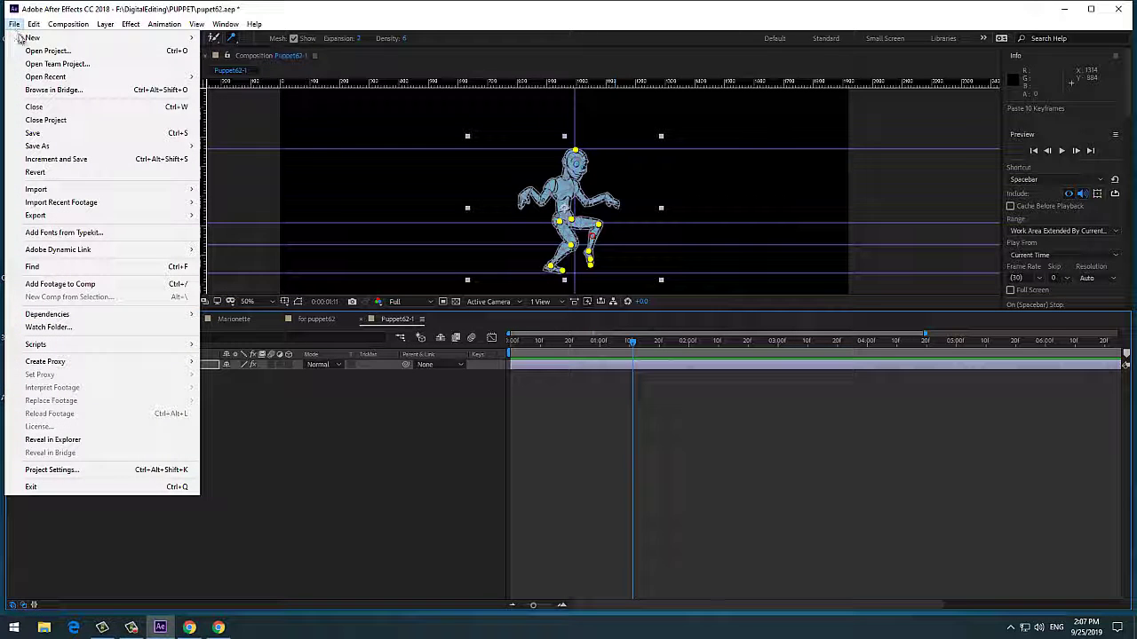
left_click(35, 133)
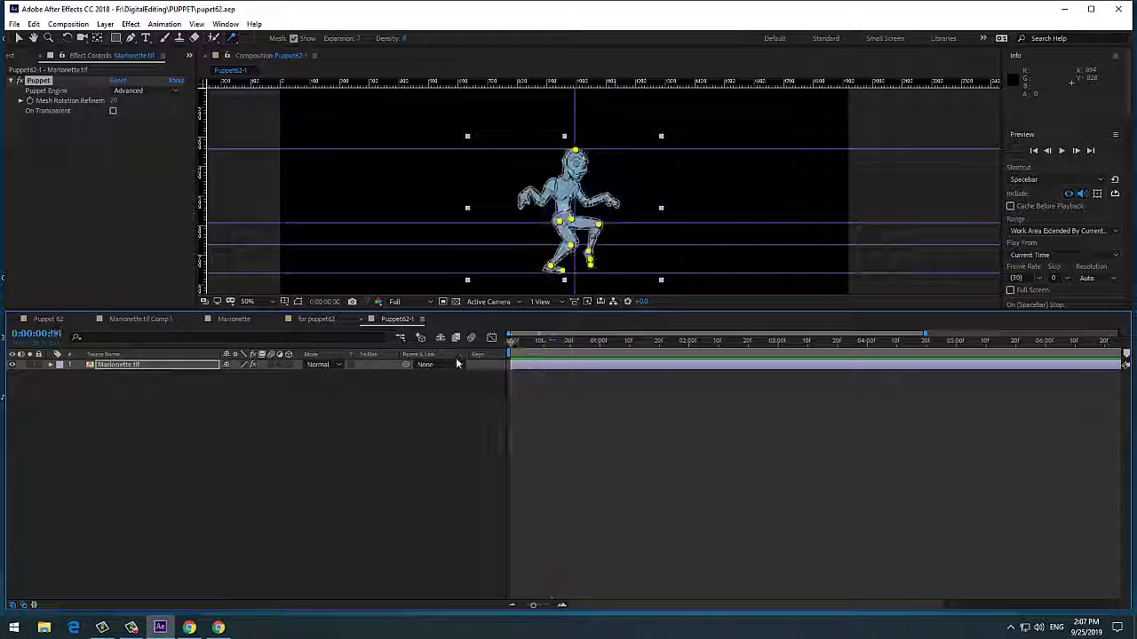
key("space")
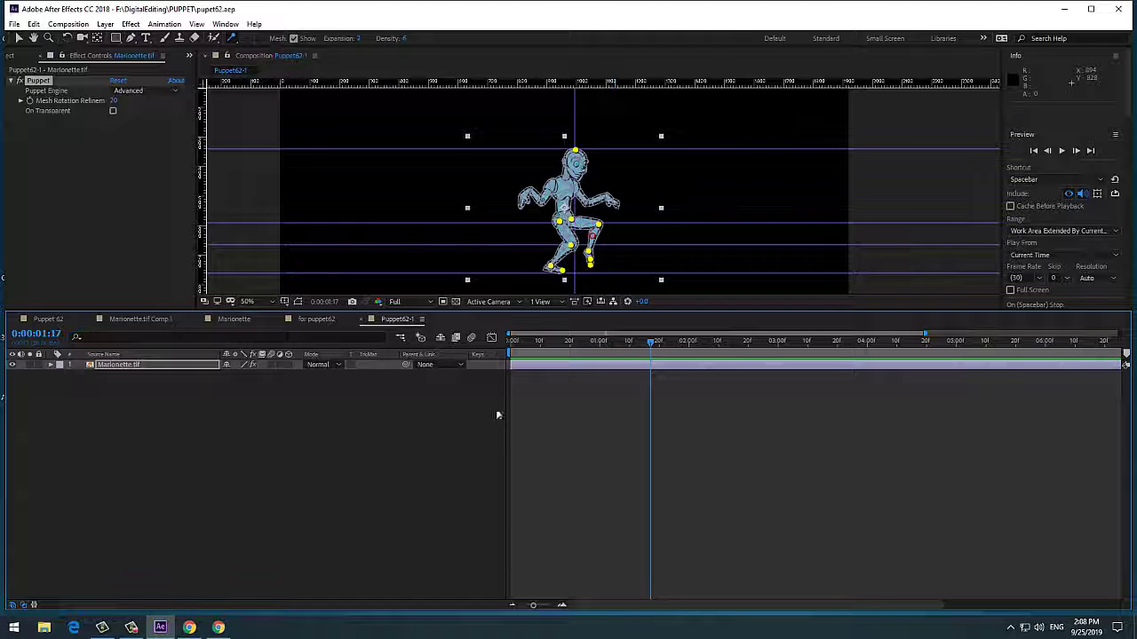
left_click(142, 366)
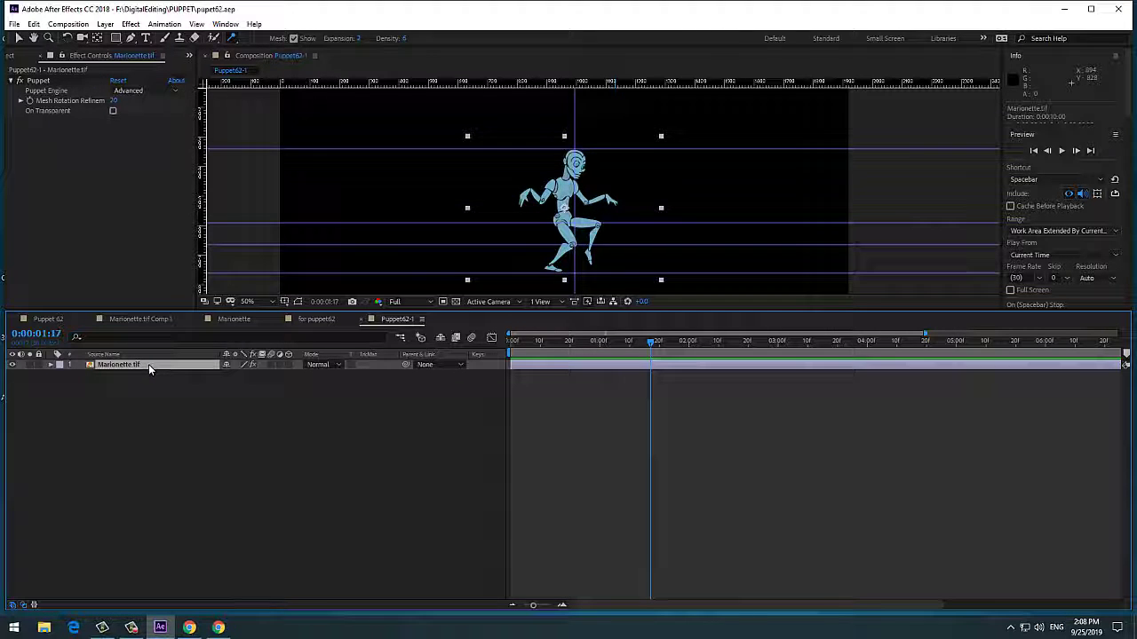
right_click(148, 364)
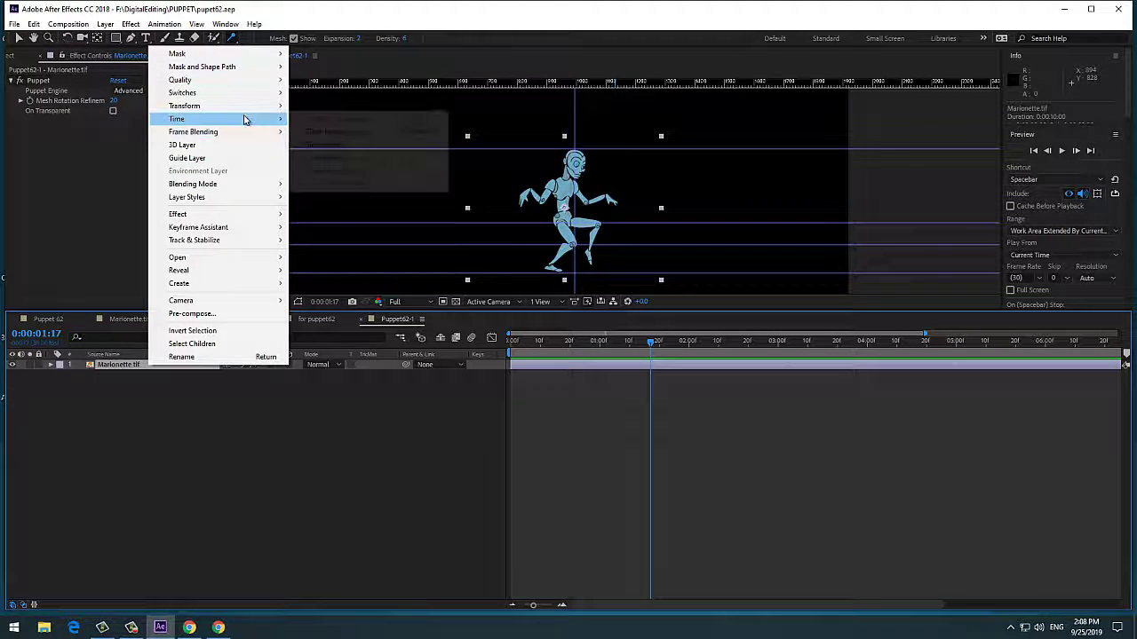
mouse_move(246, 119)
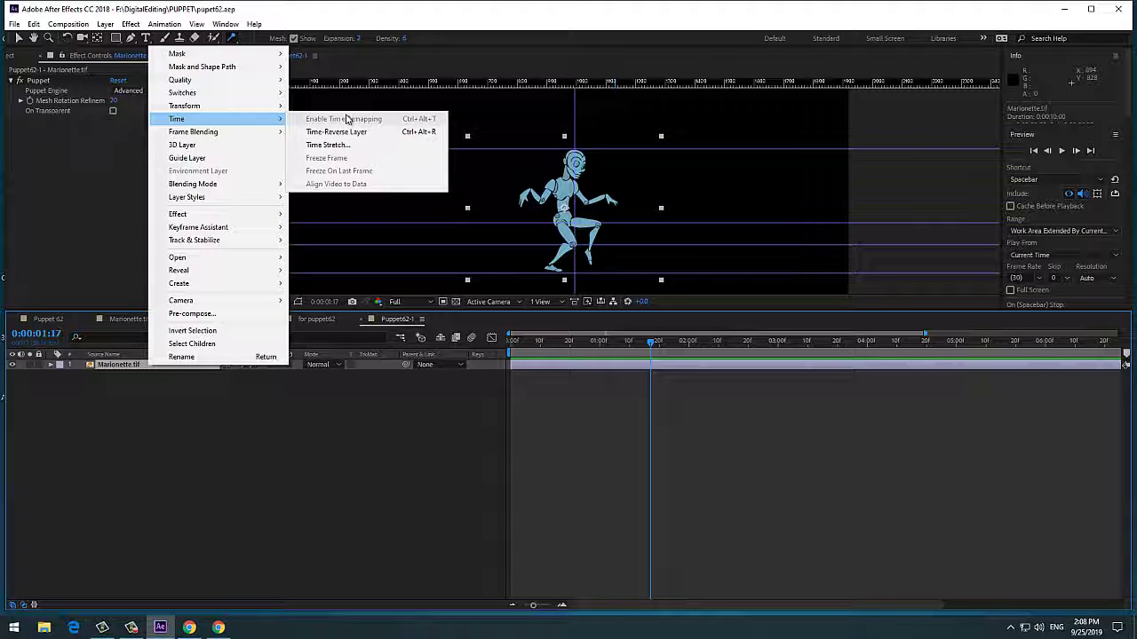
left_click(271, 449)
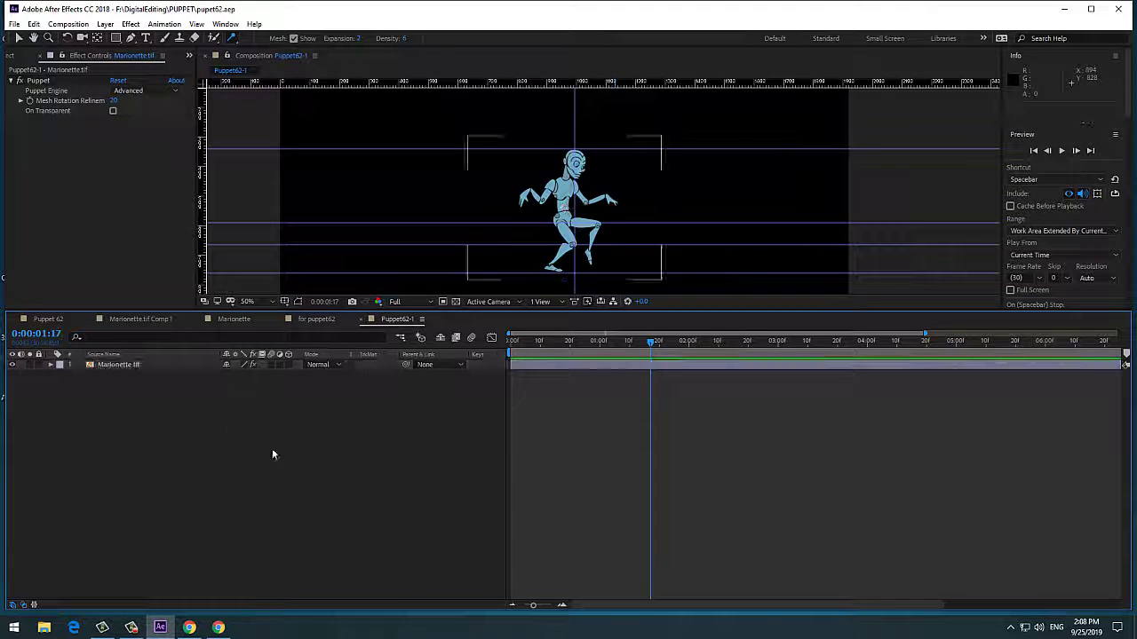
Scrub between 0:00:00:22 and 0:00:00:24 and examine closely how the marionette's legs cross.
left_click_drag(648, 343, 576, 357)
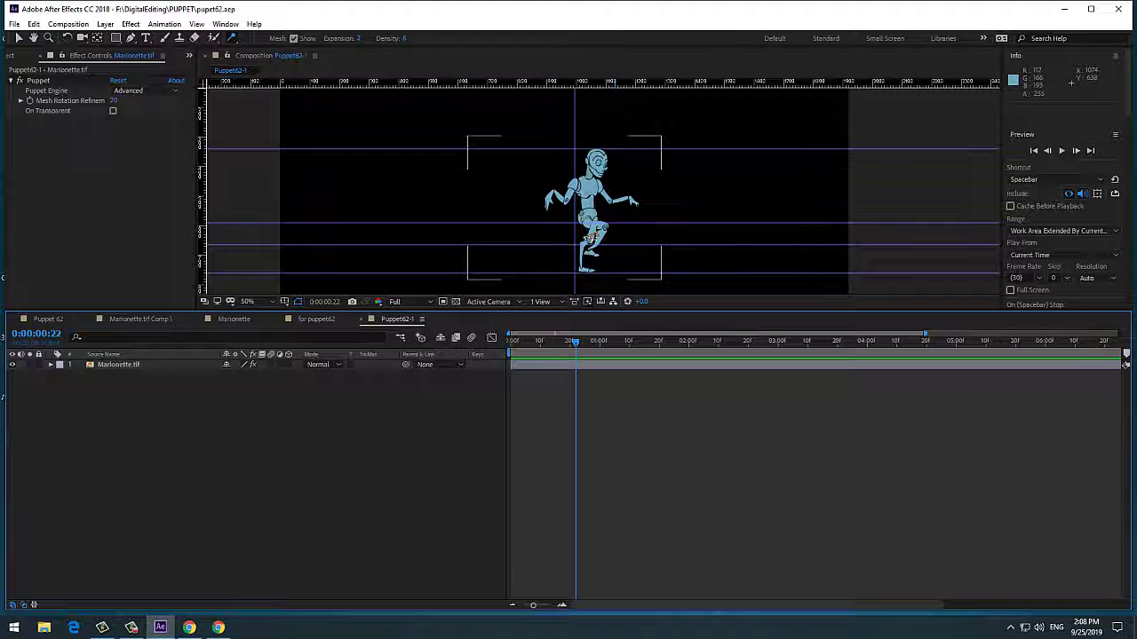
scroll(584, 239, "up", 2)
scroll(583, 240, "up", 2)
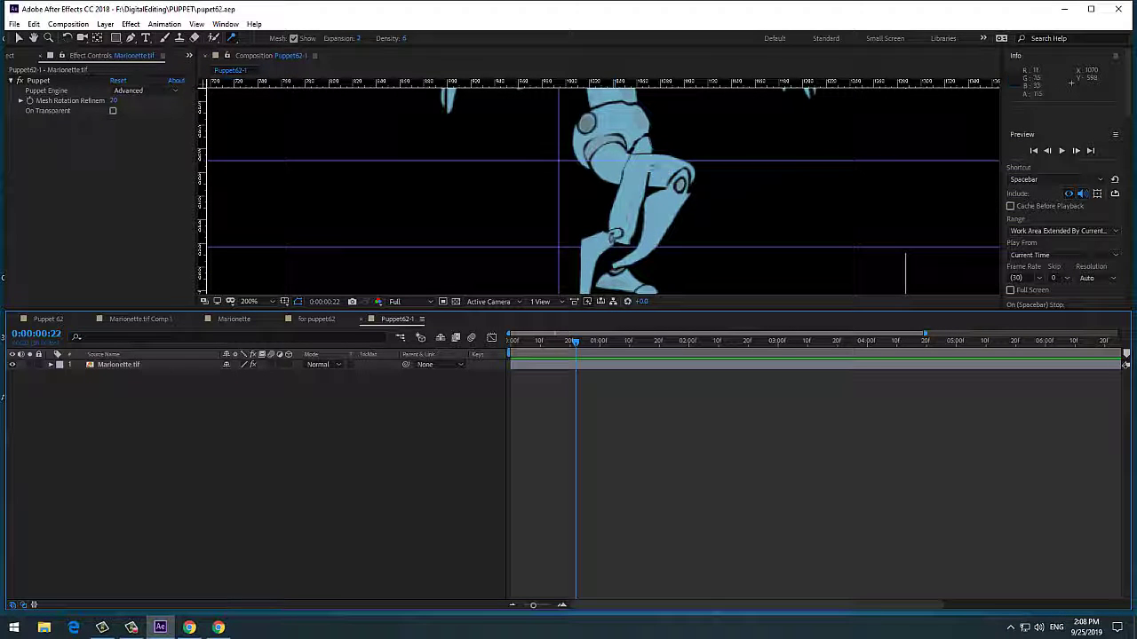
mouse_move(577, 347)
left_mouse_down()
mouse_move(517, 343)
mouse_move(579, 330)
left_mouse_up()
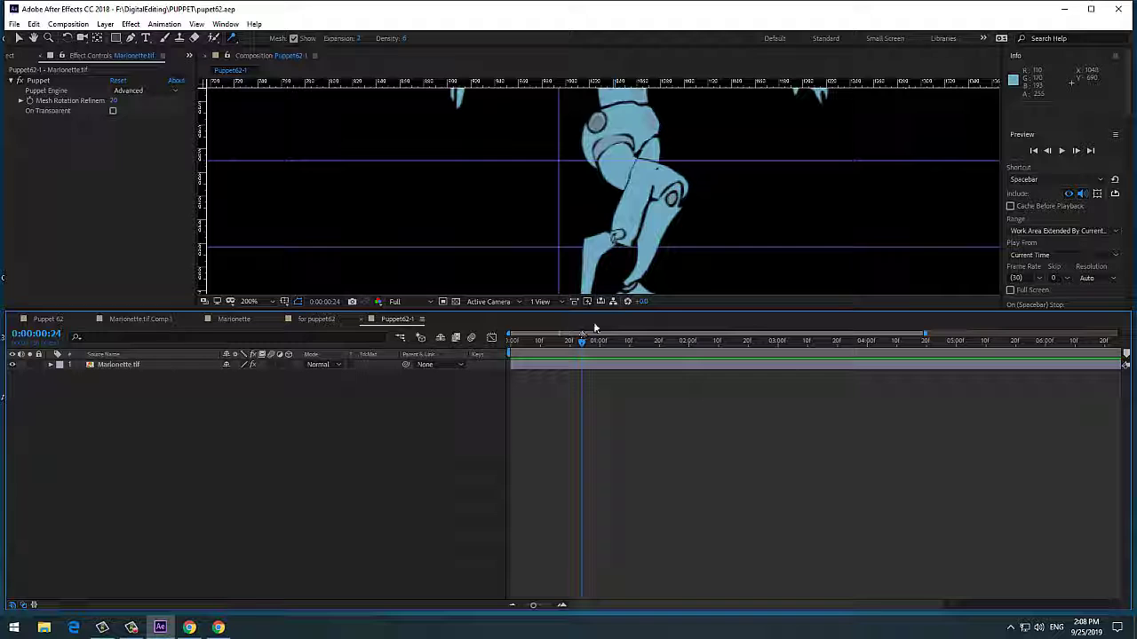
Expand the Marionette.tif layer's Puppet effect down to the Overlap 5 properties and select its In Front property.
left_click(50, 365)
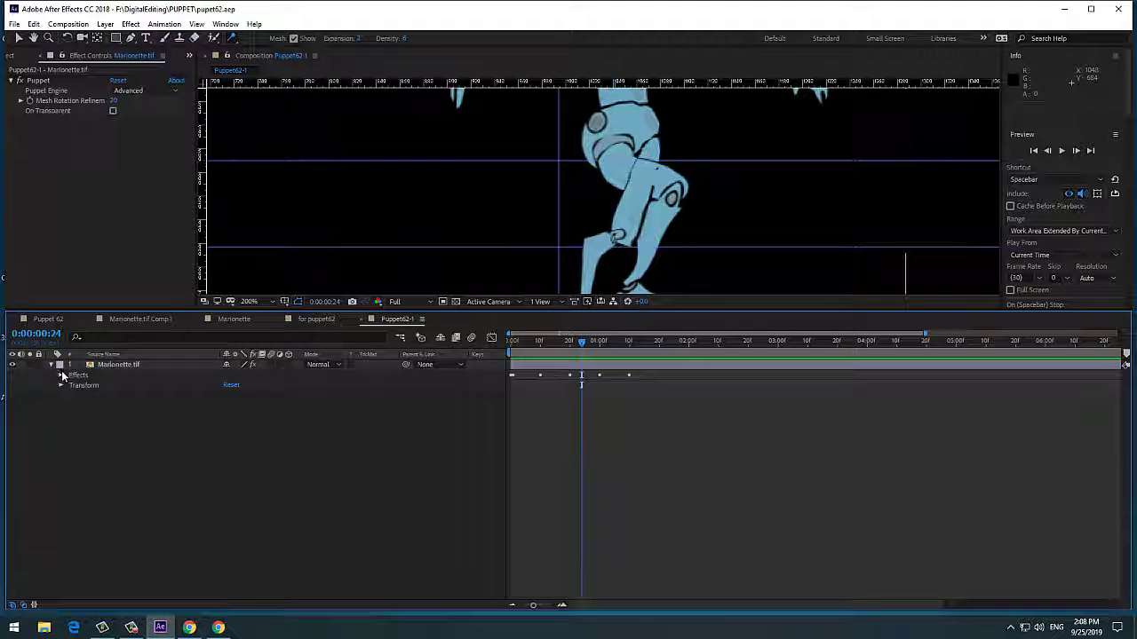
left_click(62, 375)
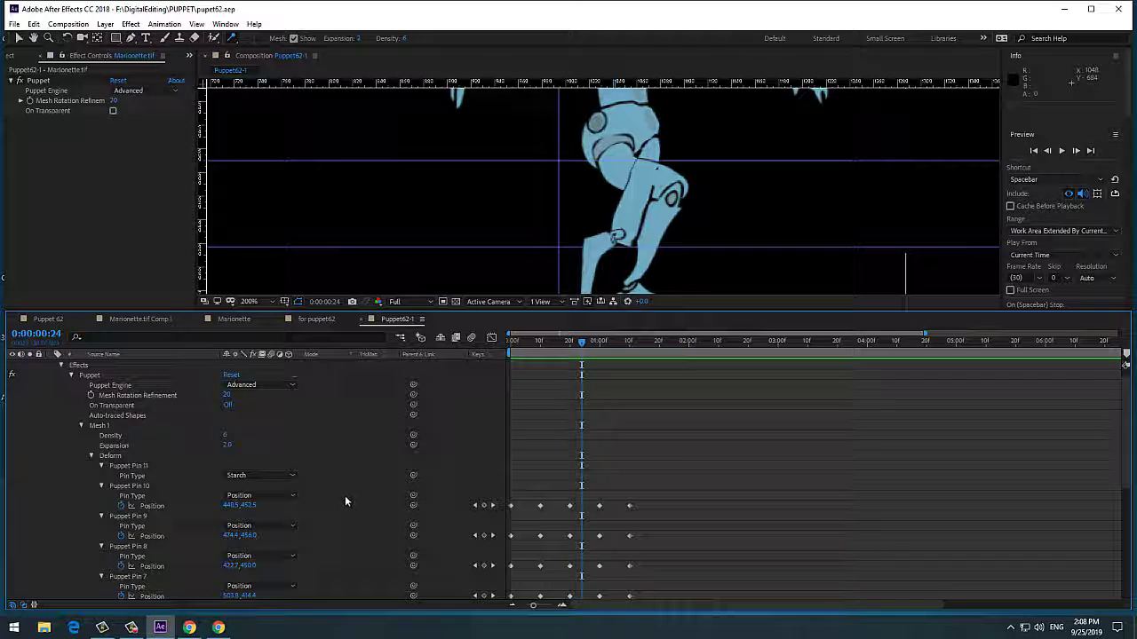
scroll(345, 496, "down", 6)
left_click(109, 556)
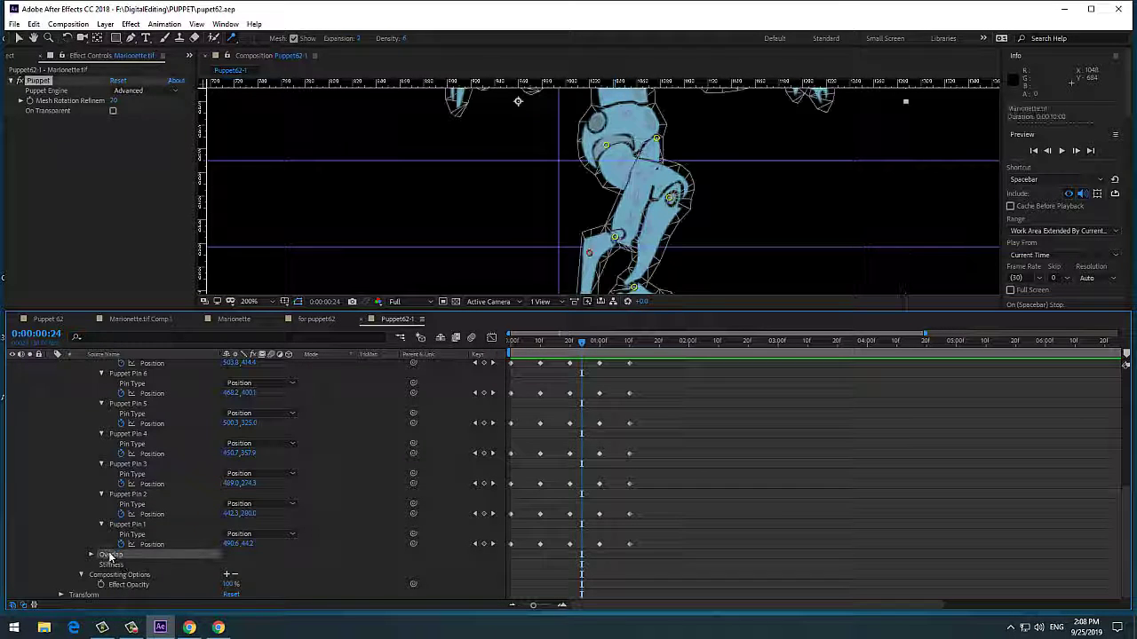
left_click(90, 555)
scroll(138, 560, "down", 1)
left_click(138, 558)
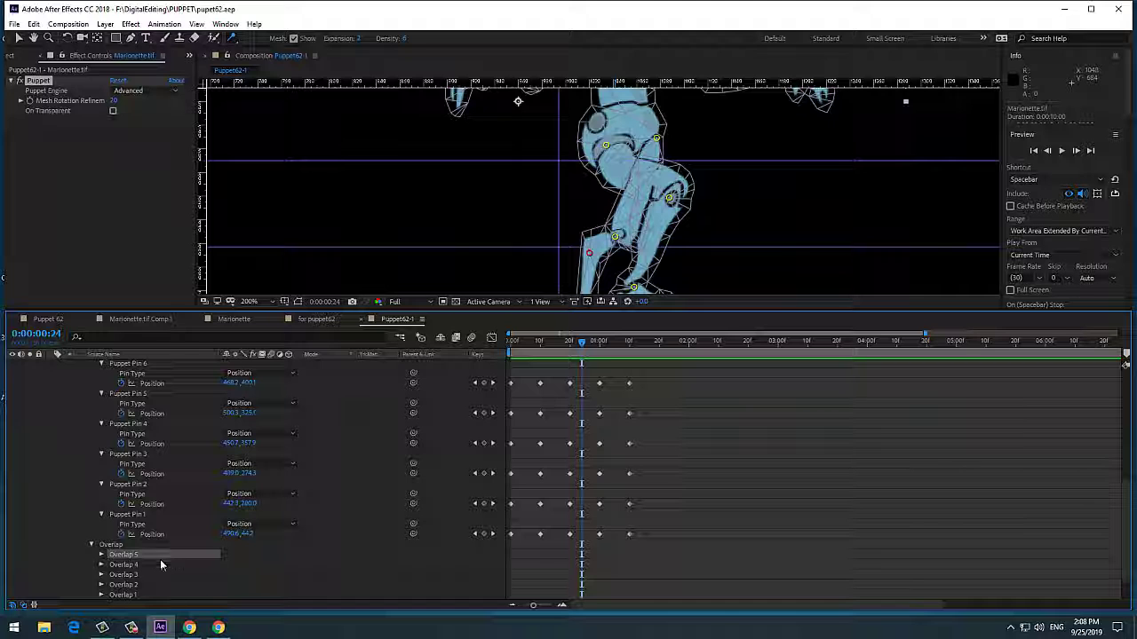
left_click(102, 555)
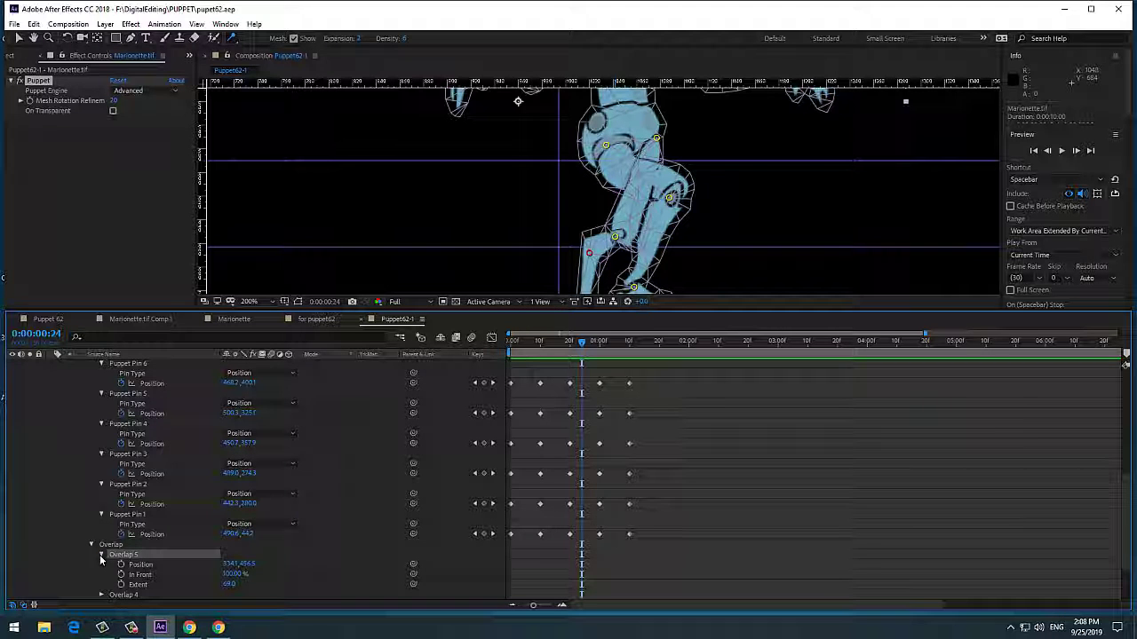
left_click(177, 575)
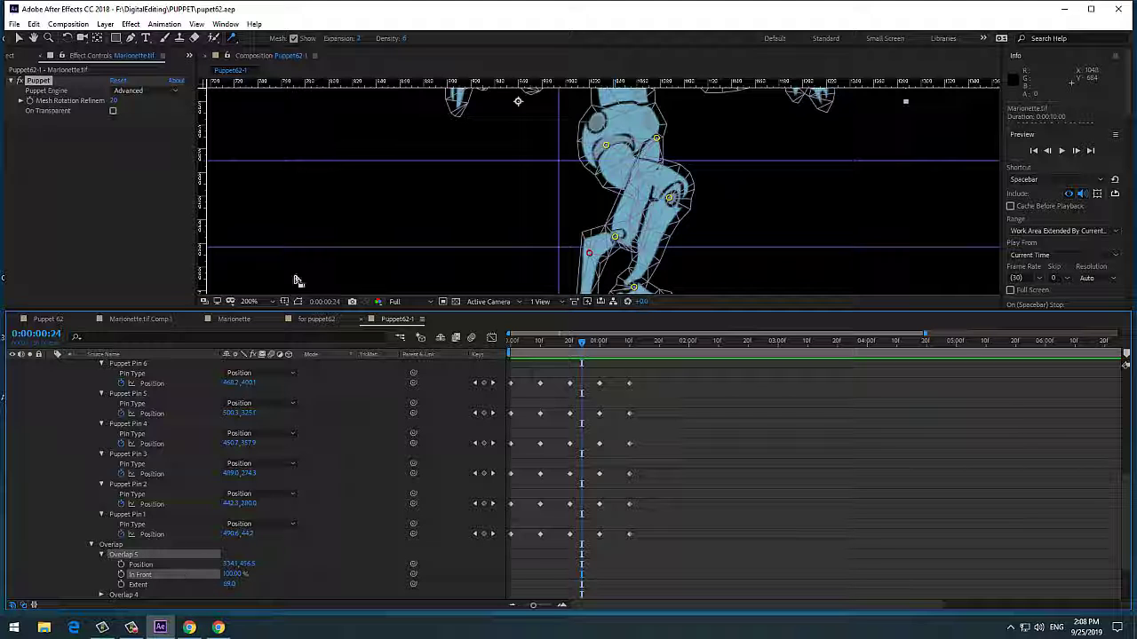
With the Puppet Overlap tool, set the In Front value of the knee's overlap pin to 157%.
left_click_drag(231, 38, 295, 63)
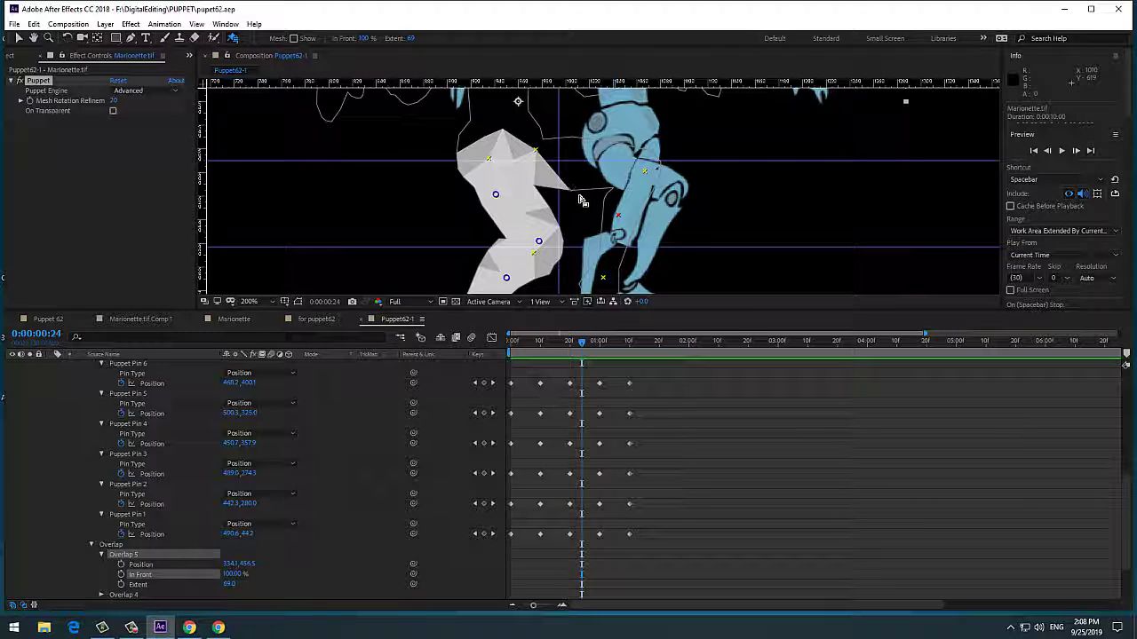
left_click(496, 194)
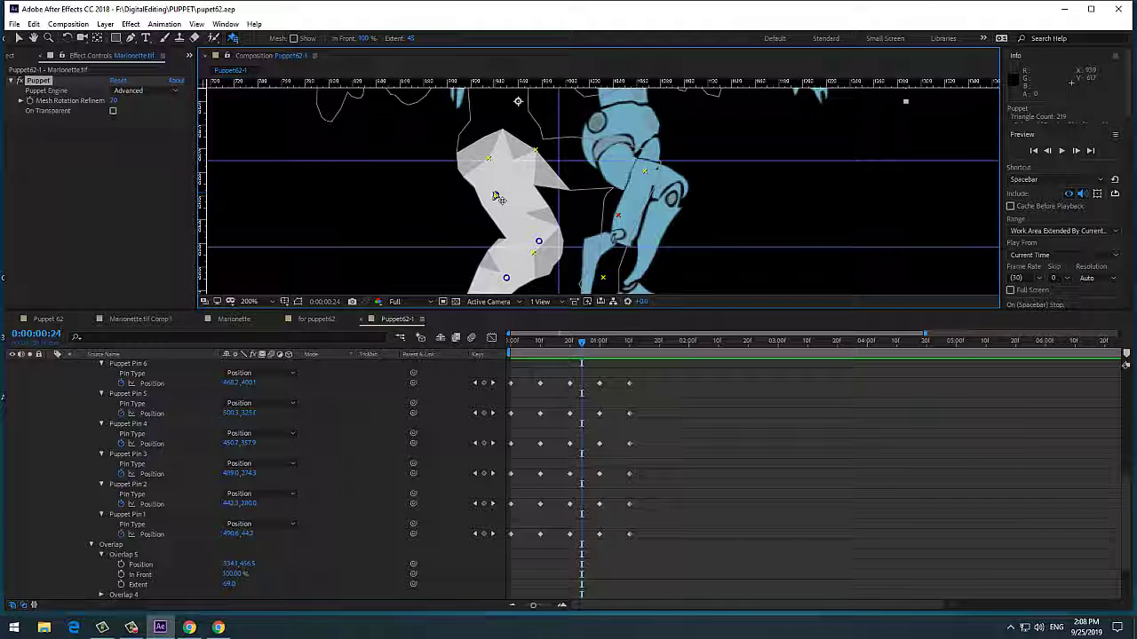
left_click(539, 242)
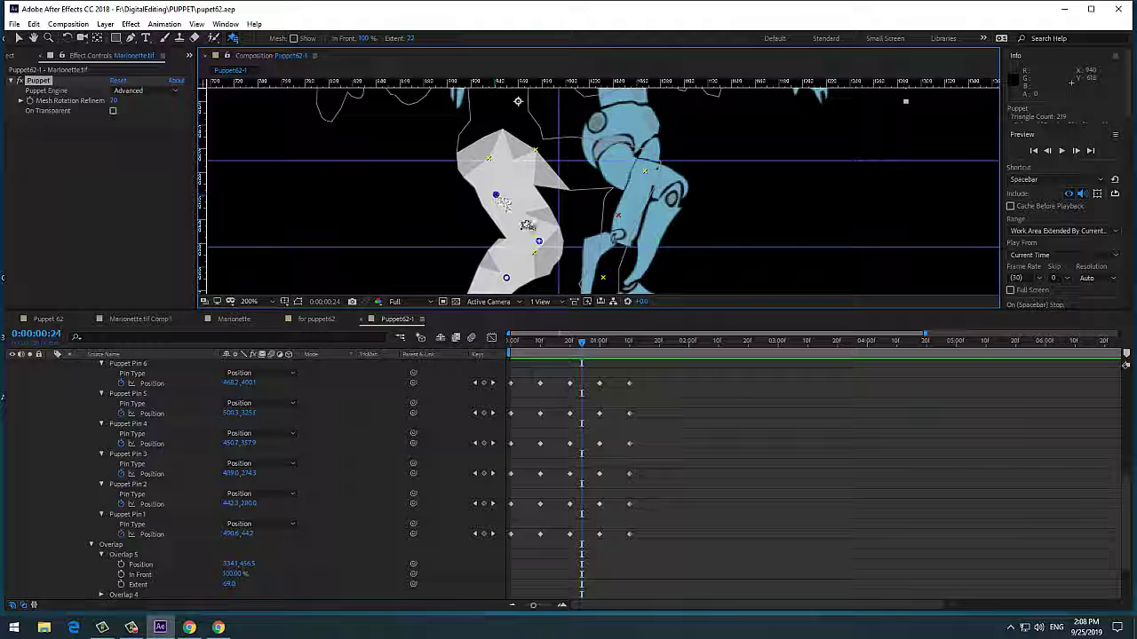
left_click(538, 242)
left_click(539, 241)
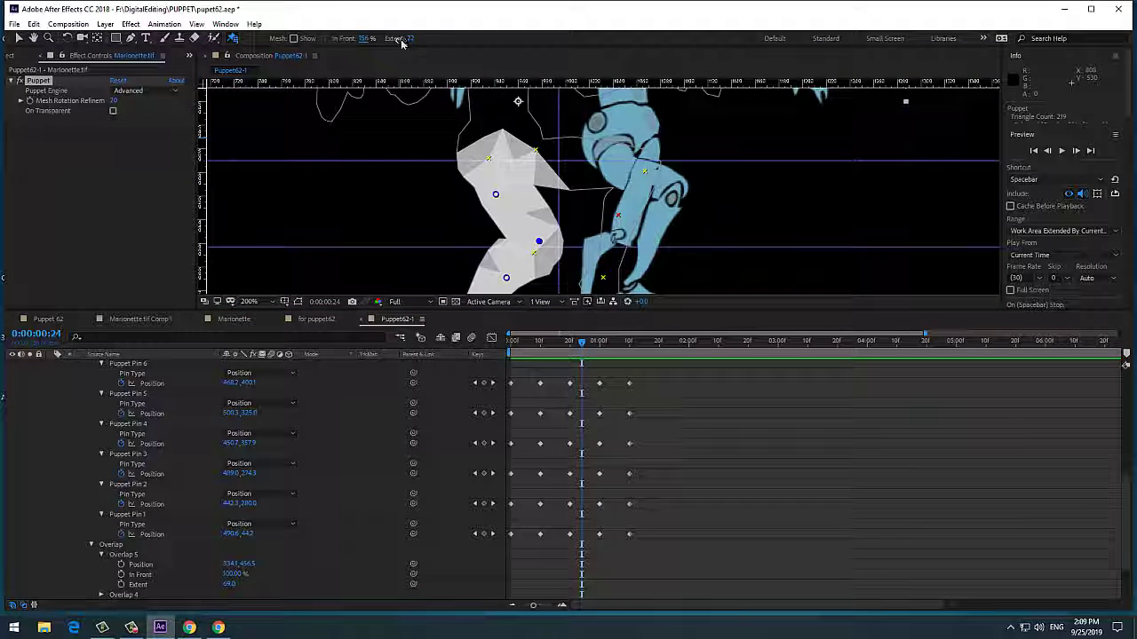
left_click_drag(401, 43, 402, 39)
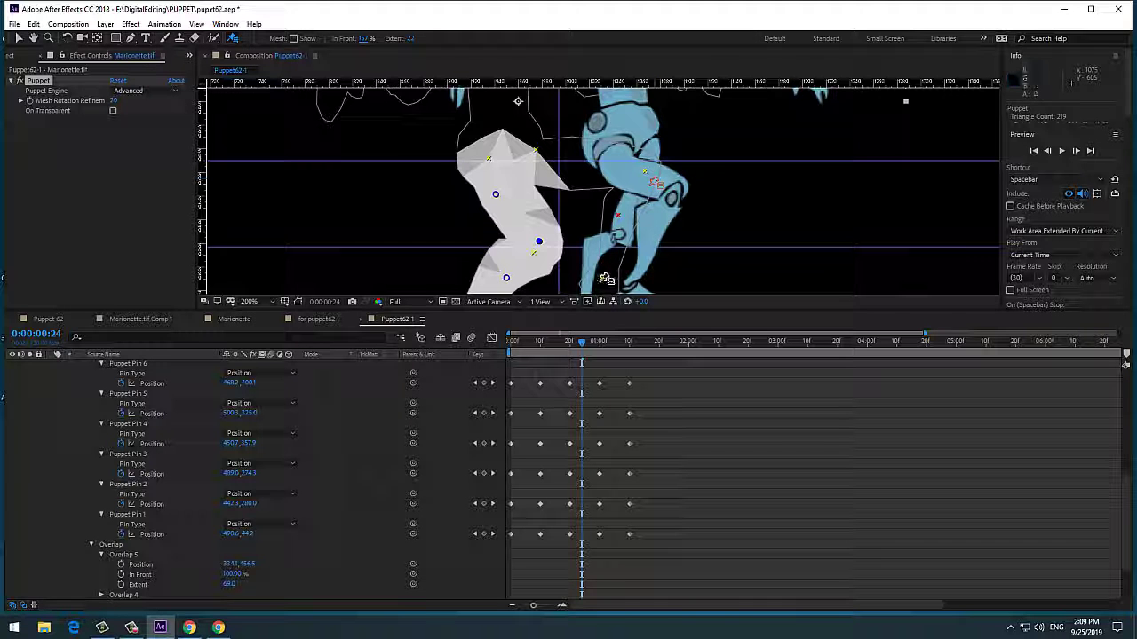
Set the In Front value of the thigh's Overlap 3 pin to 151% and scrub the walk to check the leg order.
left_click_drag(583, 346, 561, 345)
scroll(235, 533, "down", 2)
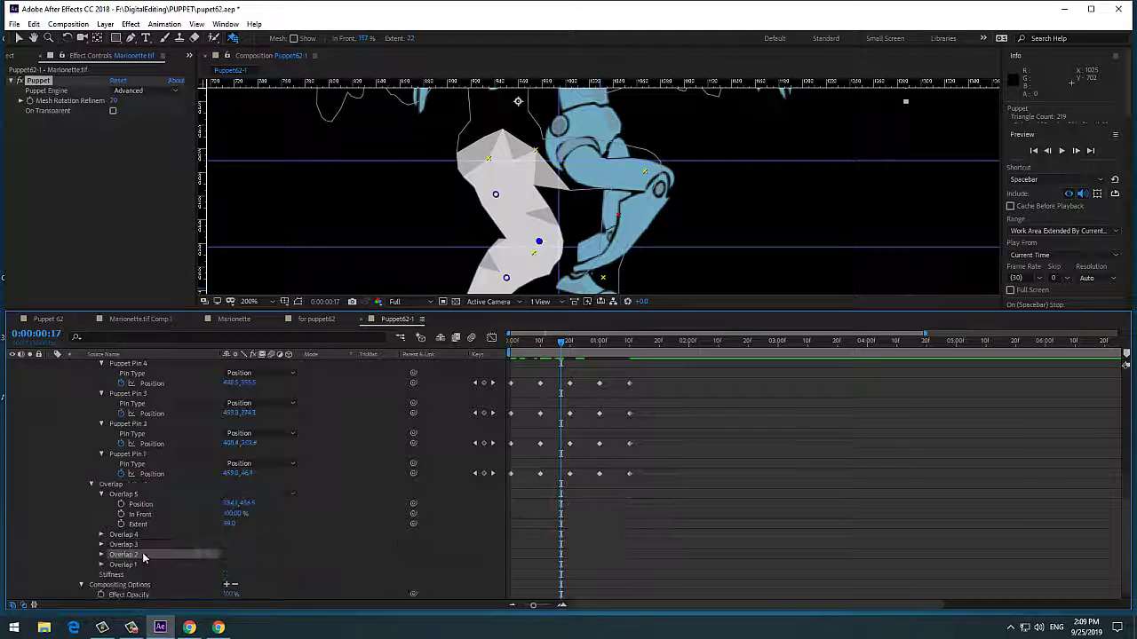
left_click(159, 555)
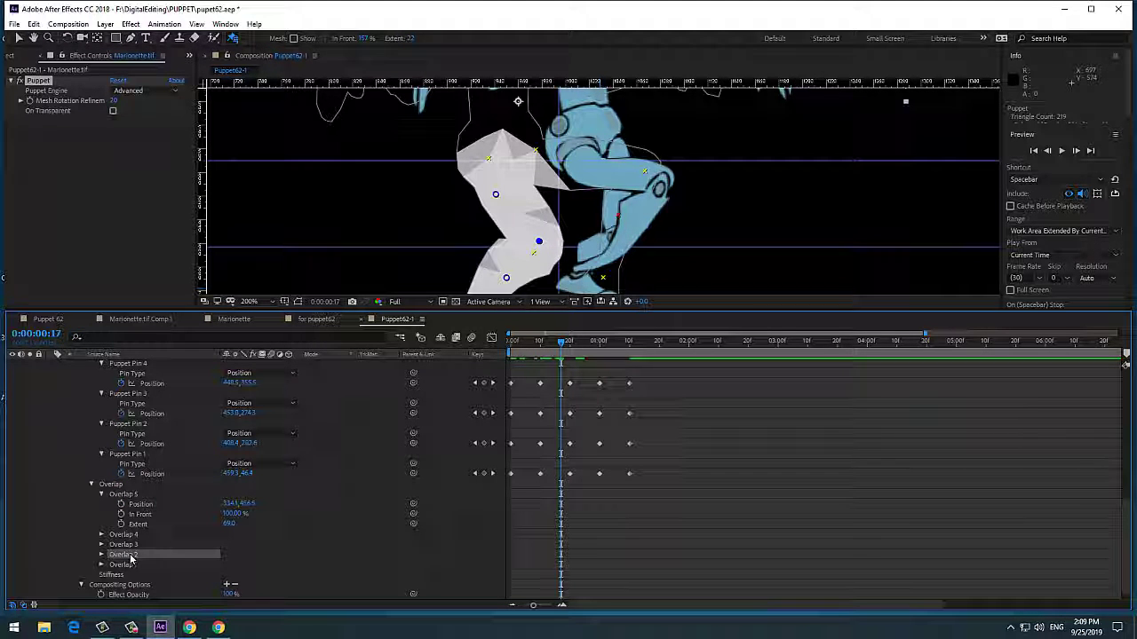
left_click(496, 194)
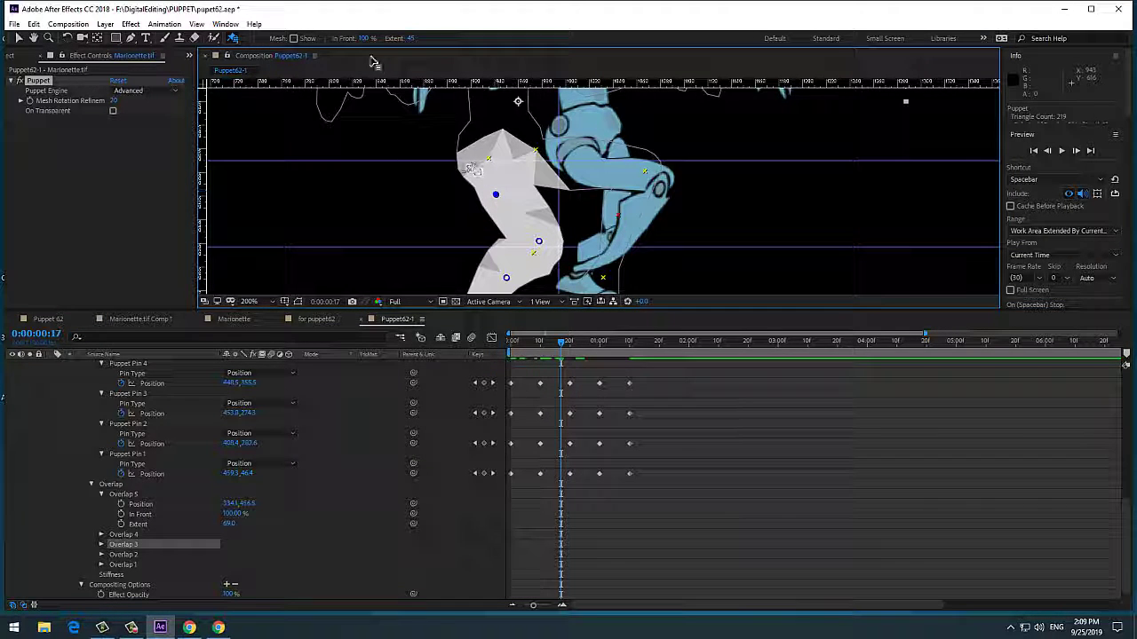
left_click_drag(363, 38, 392, 40)
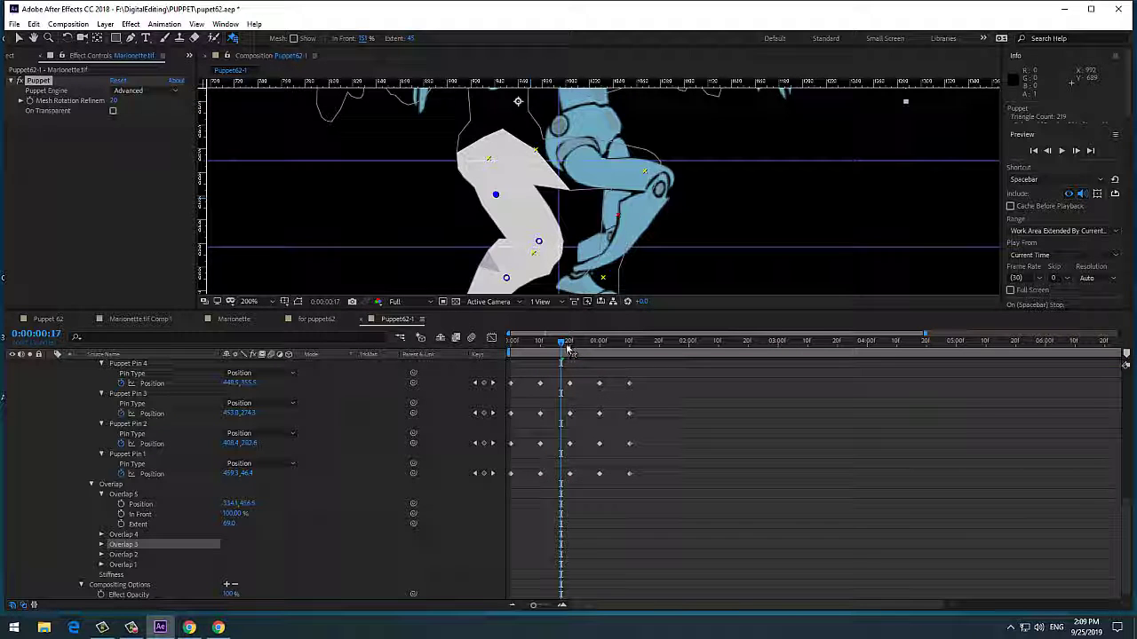
left_click_drag(562, 348, 538, 355)
key("space")
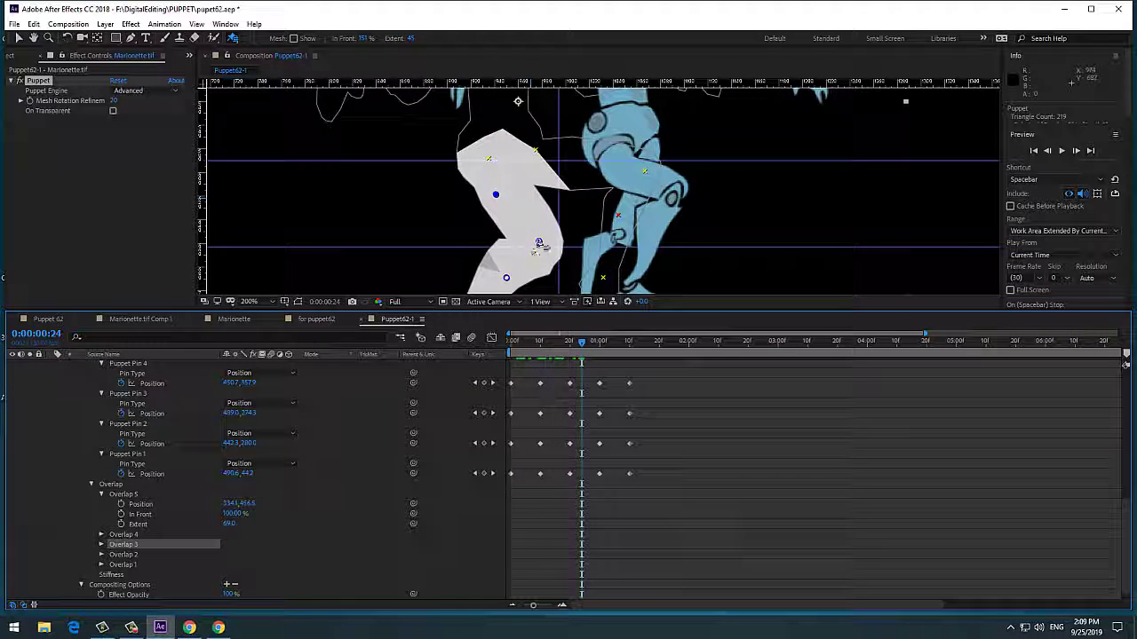
Raise the In Front value of the lower leg's Overlap 1 pin and set the ankle's Overlap 4 pin to 135%.
left_click(507, 281)
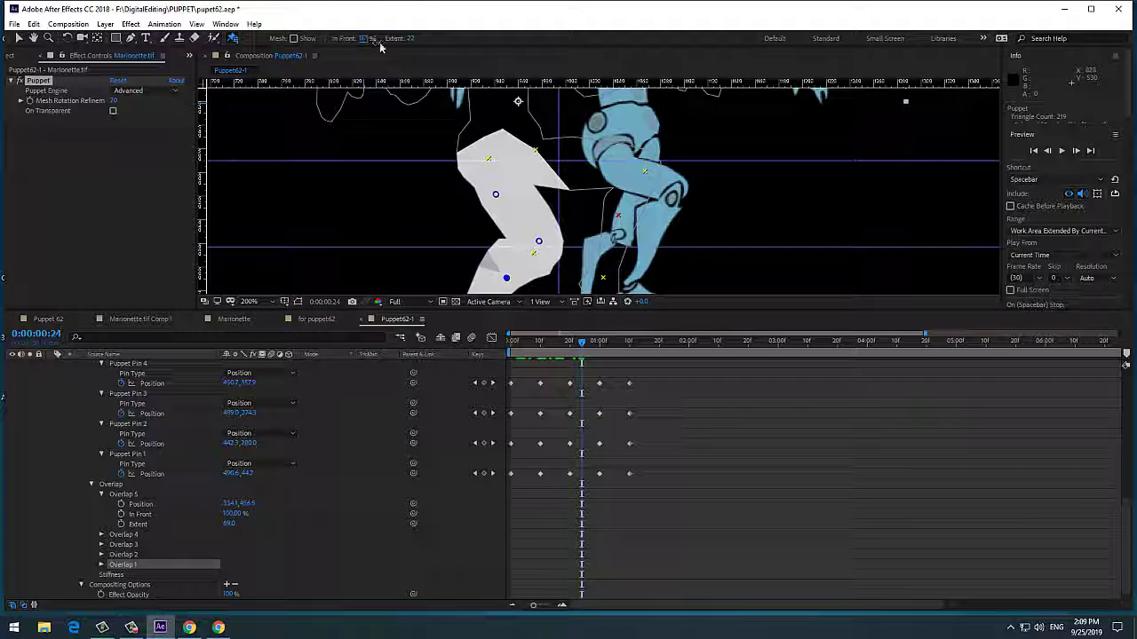
left_click_drag(376, 44, 381, 46)
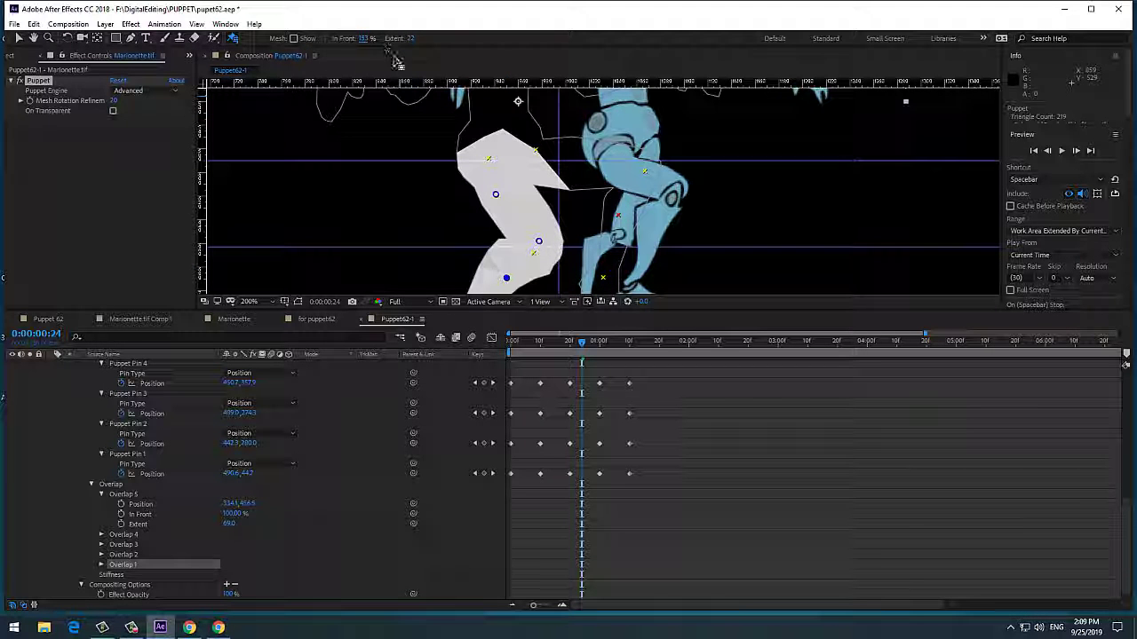
scroll(528, 272, "down", 3)
scroll(520, 275, "up", 1)
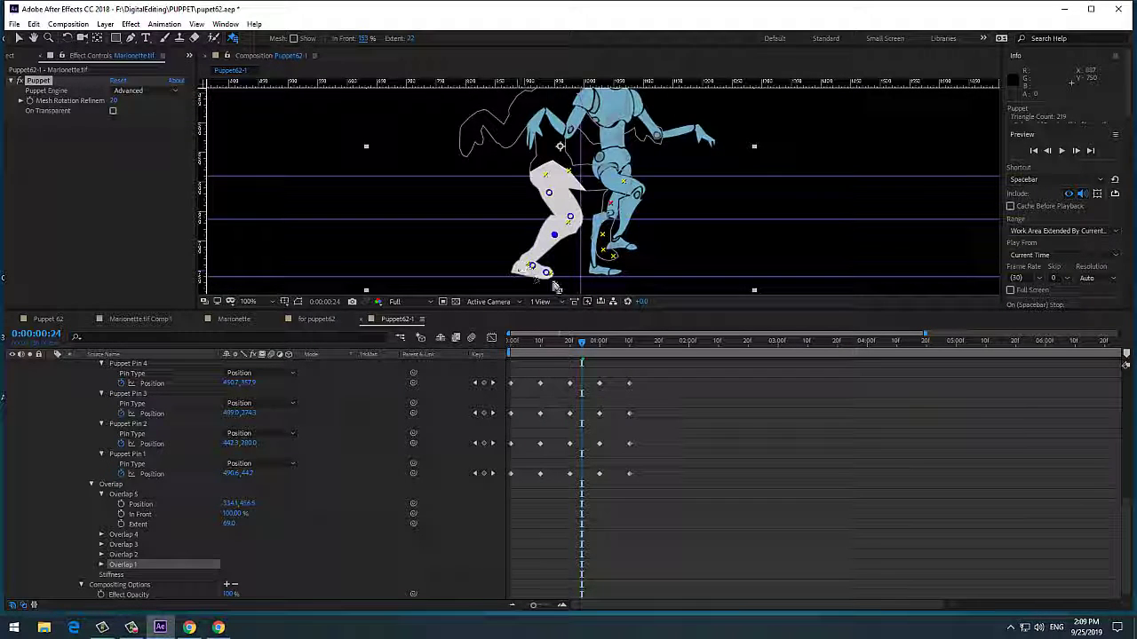
left_click(531, 264)
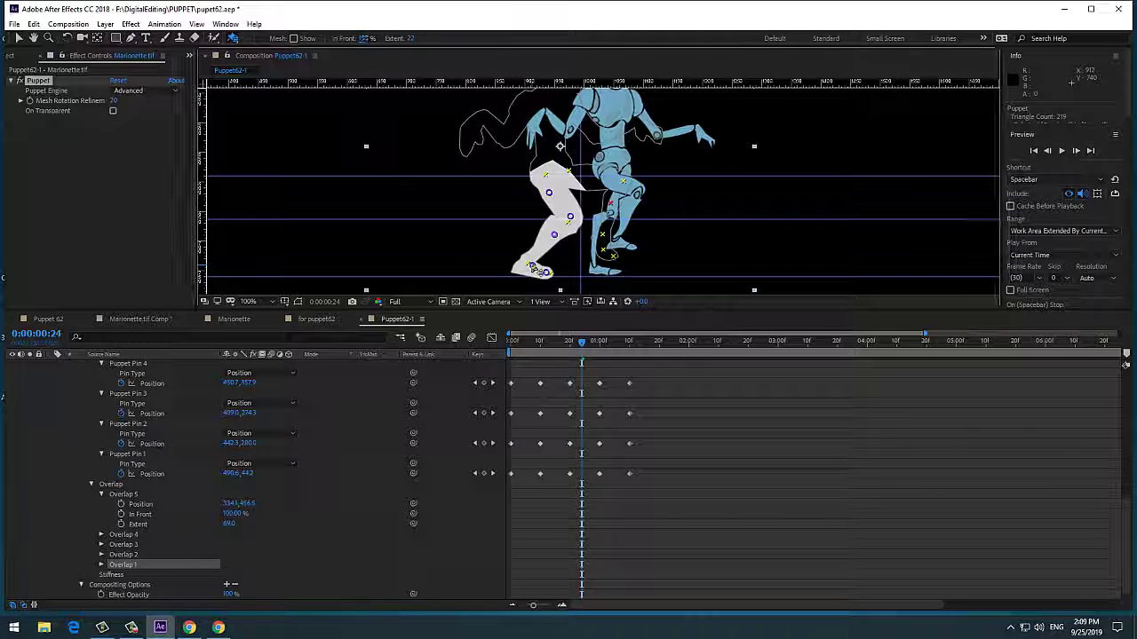
left_click_drag(364, 39, 391, 39)
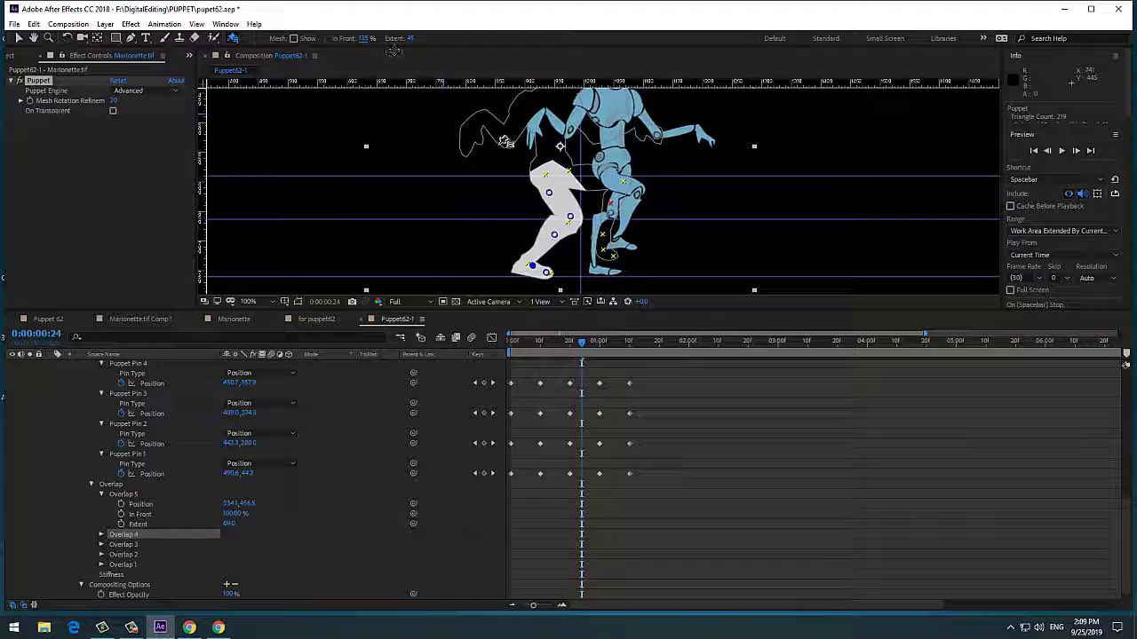
left_click_drag(582, 346, 558, 353)
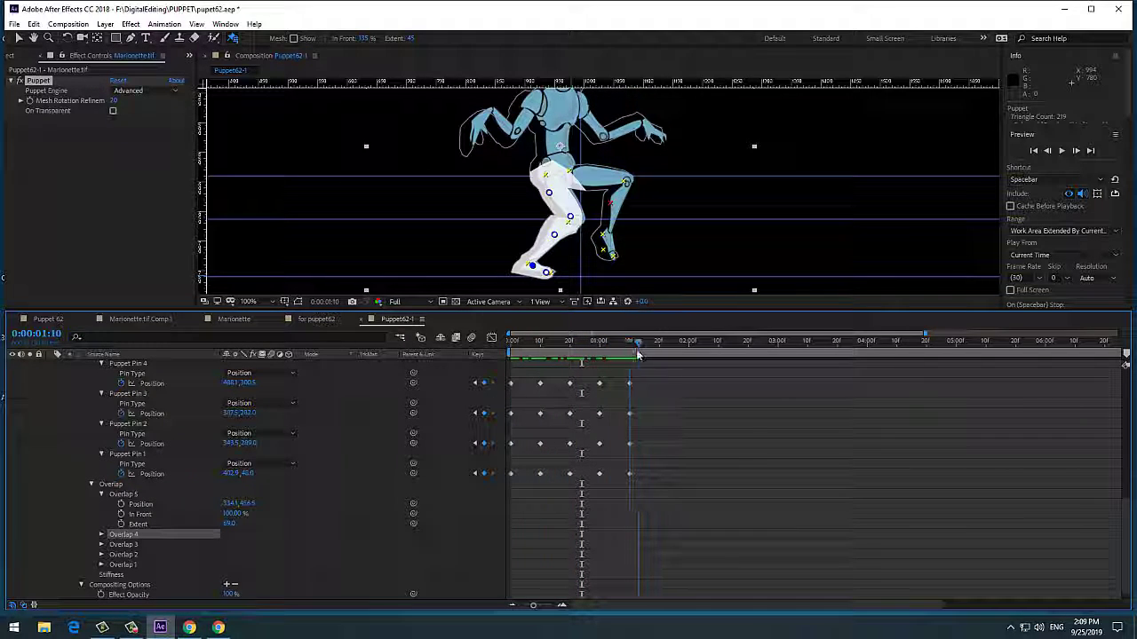
key("space")
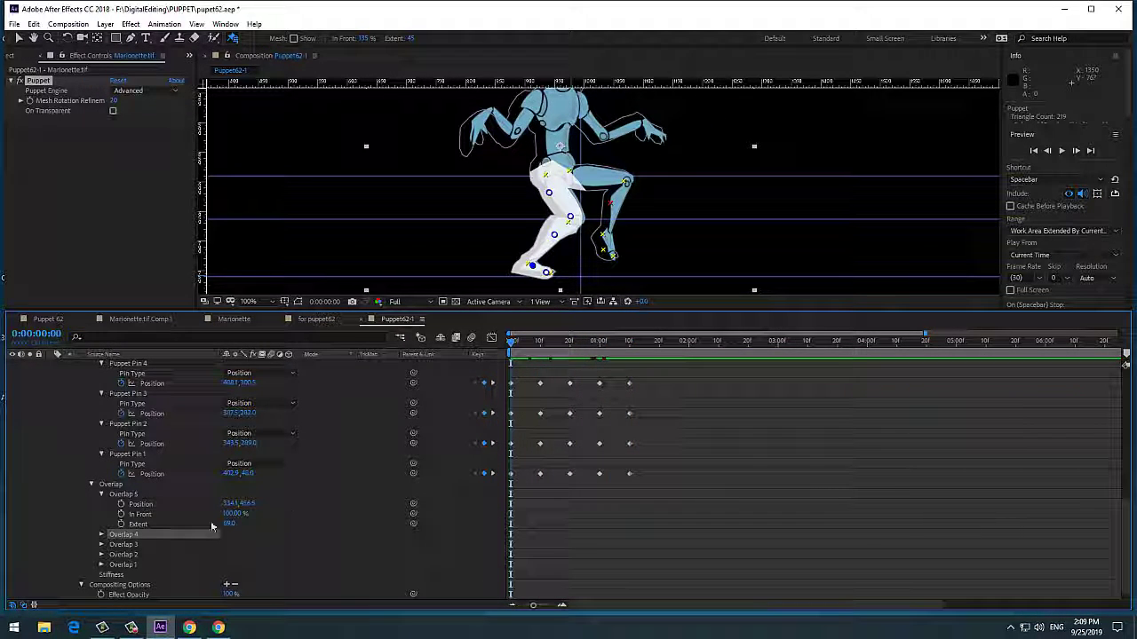
With the Puppet Overlap tool, set the Extent of the thigh's Overlap 3 pin to 36.
left_click(231, 38)
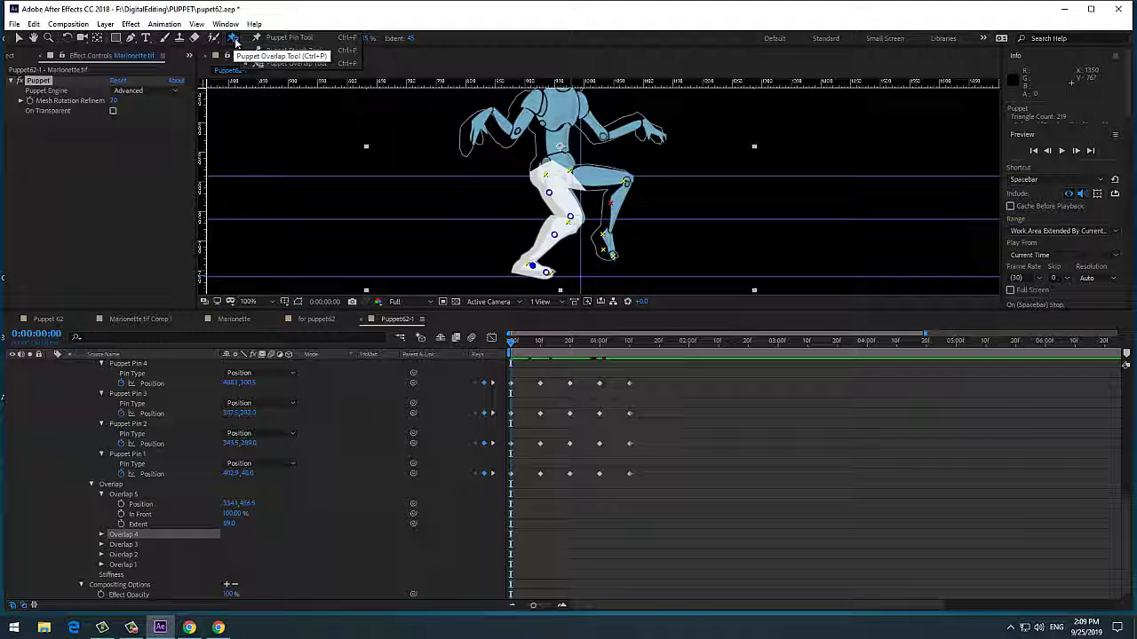
left_click(300, 63)
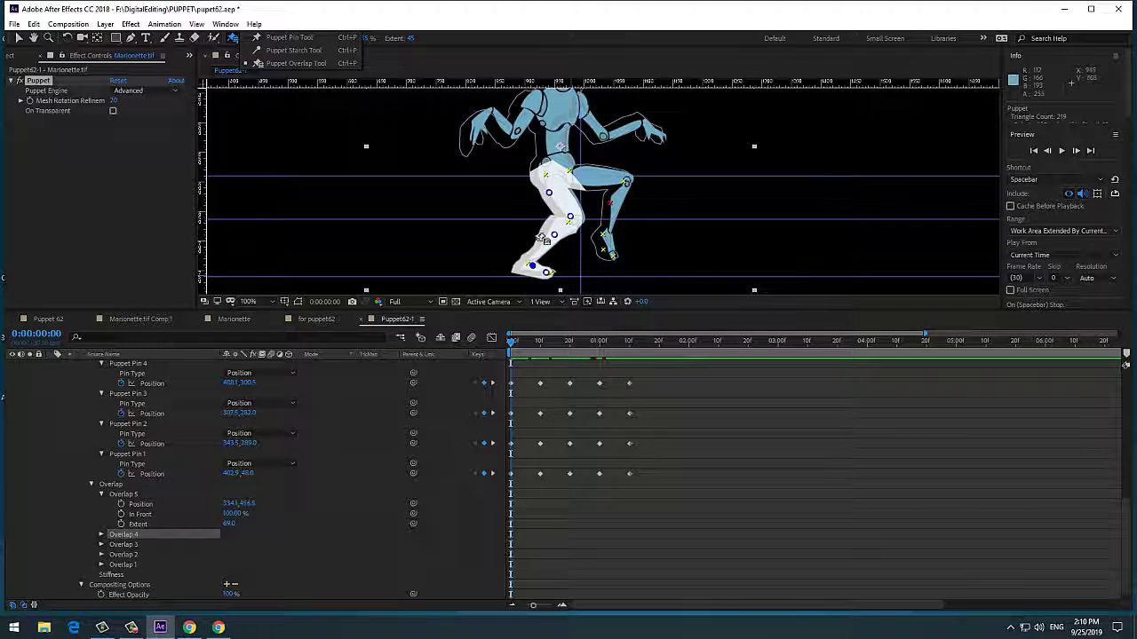
left_click(552, 197)
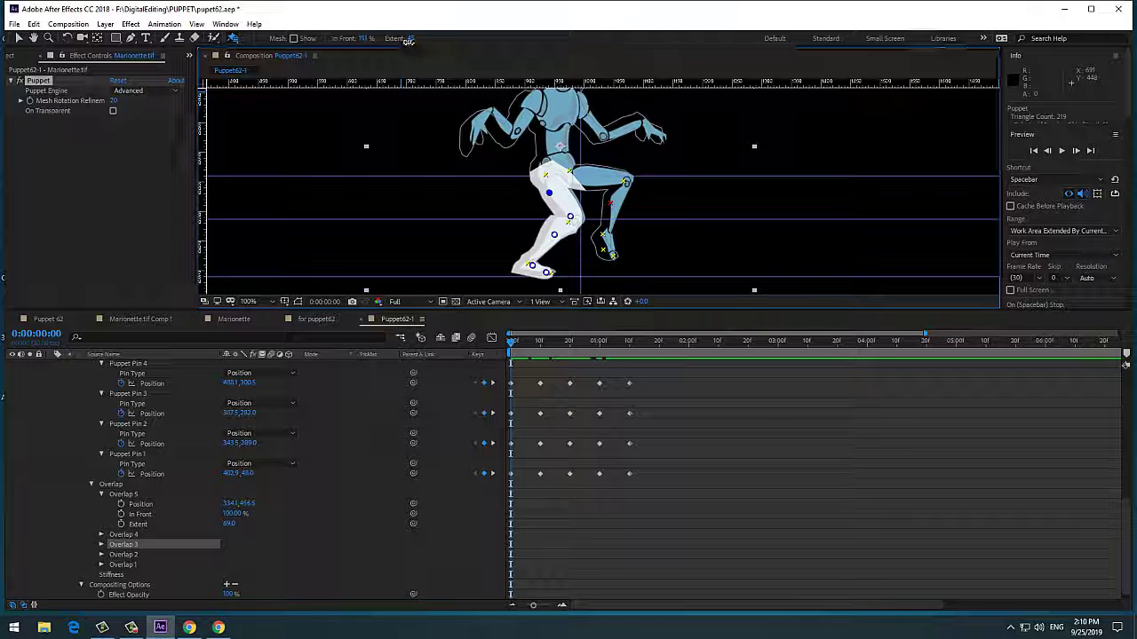
left_click_drag(404, 44, 455, 64)
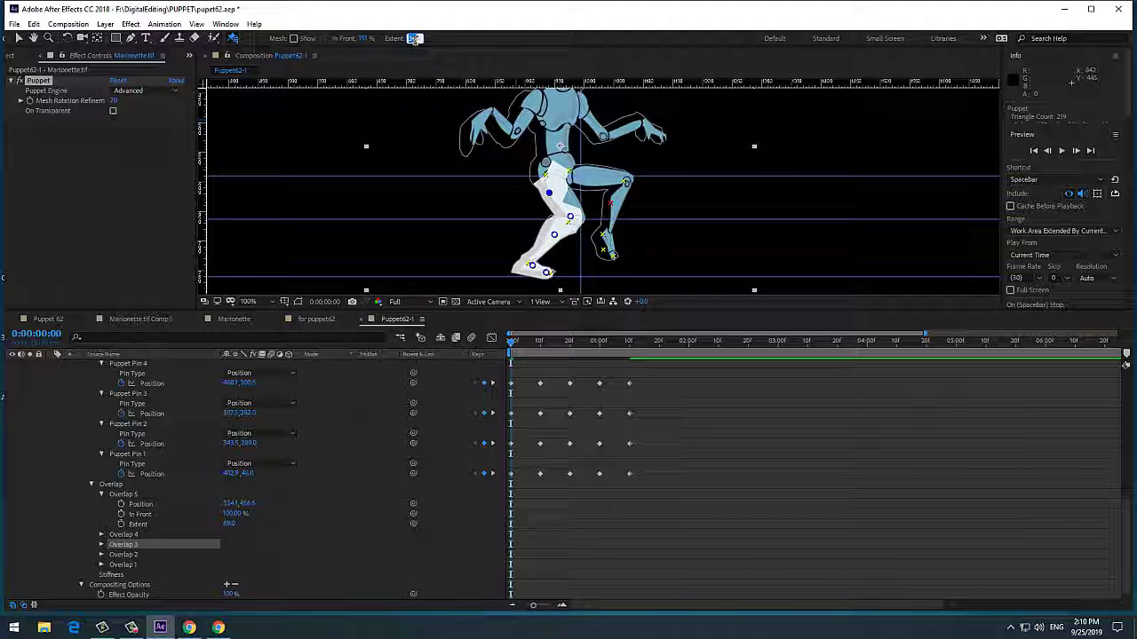
Set the Extent of the knee's Overlap 2 pin to 56 and of the thigh's Overlap 3 pin to 51.
left_click(571, 219)
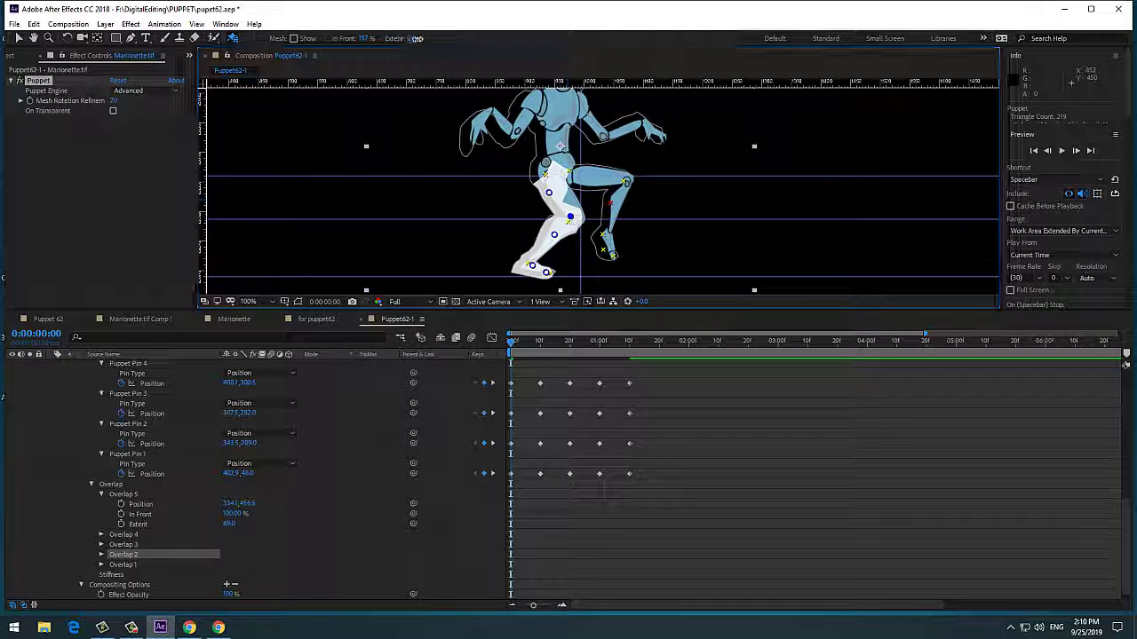
left_click_drag(416, 38, 430, 43)
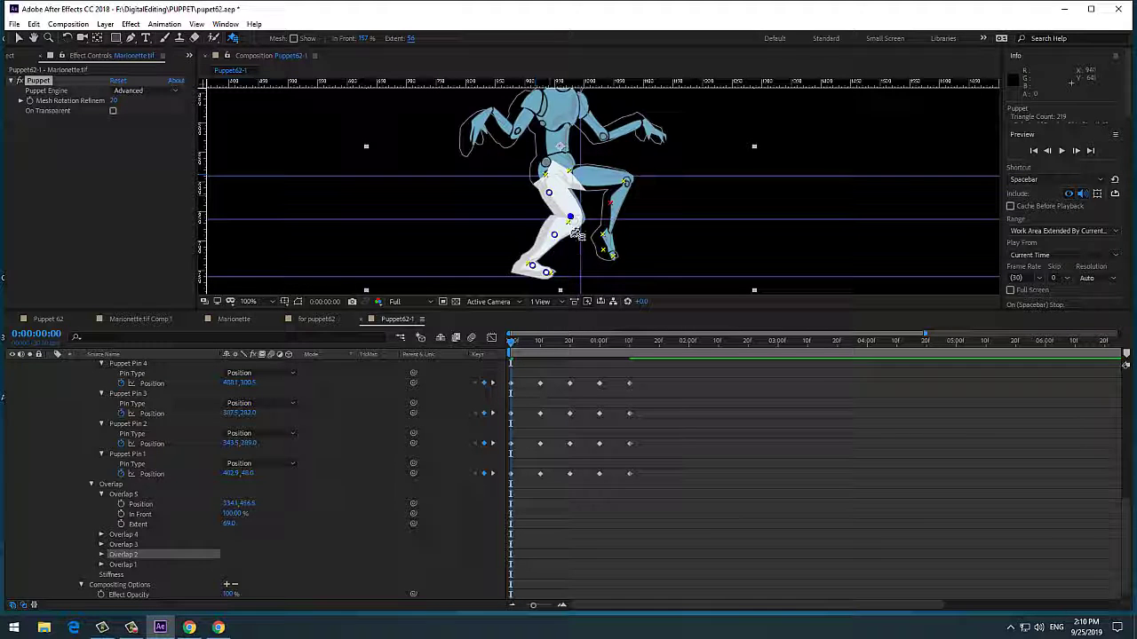
left_click(549, 193)
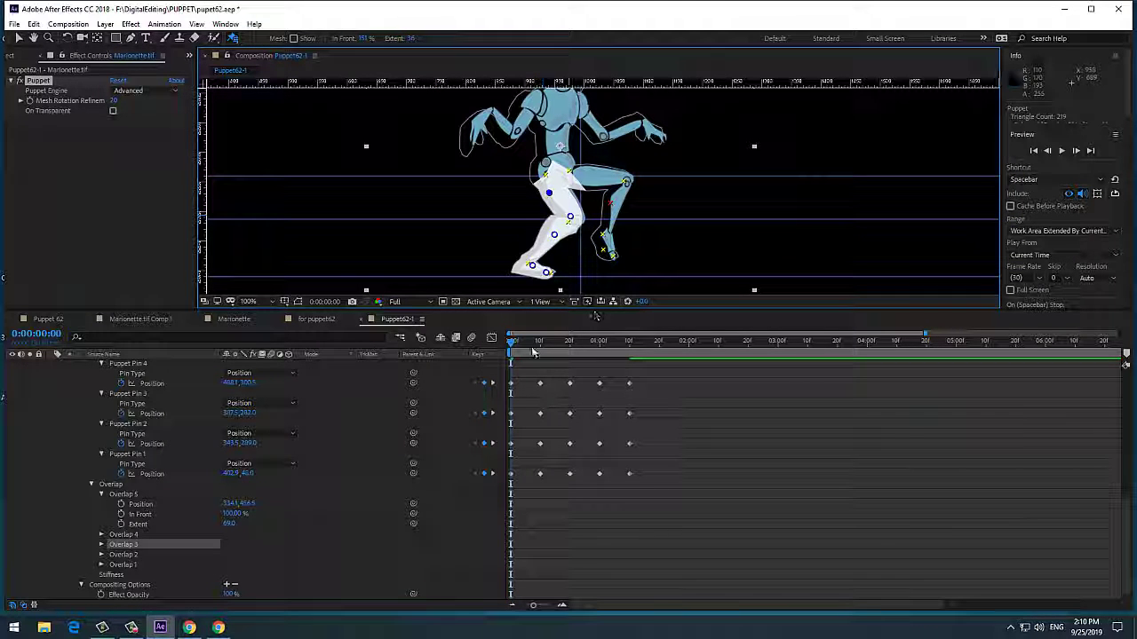
left_click_drag(414, 41, 423, 40)
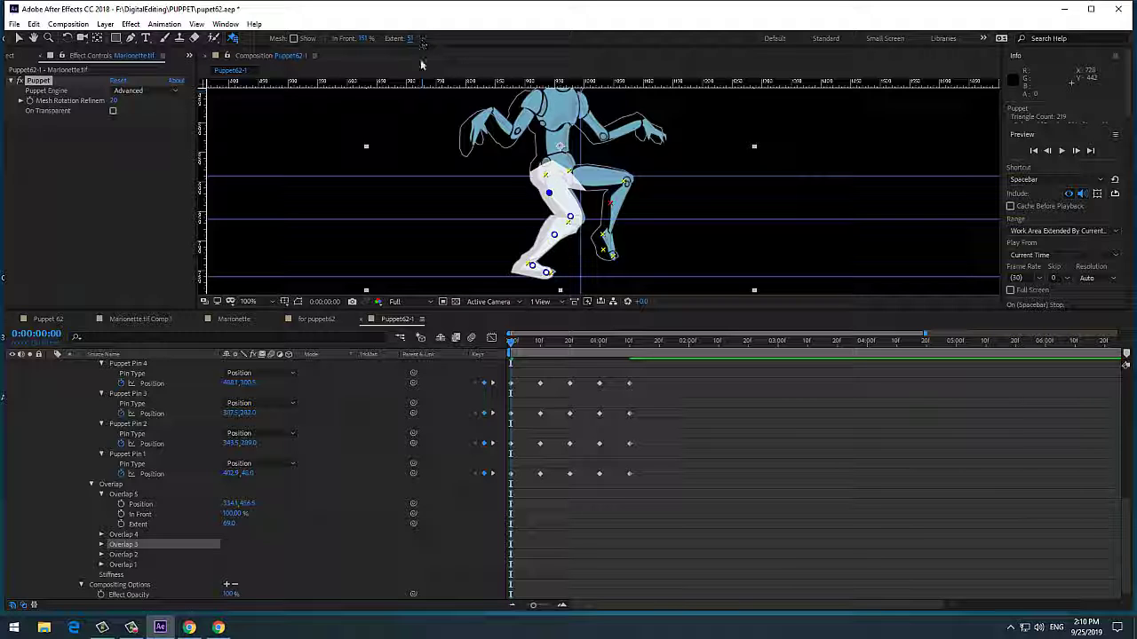
Scrub the opening frames to check the leg layering, return to the start and save the project.
mouse_move(512, 344)
left_mouse_down()
mouse_move(533, 344)
mouse_move(486, 342)
mouse_move(586, 348)
mouse_move(522, 348)
left_mouse_up()
key("Home")
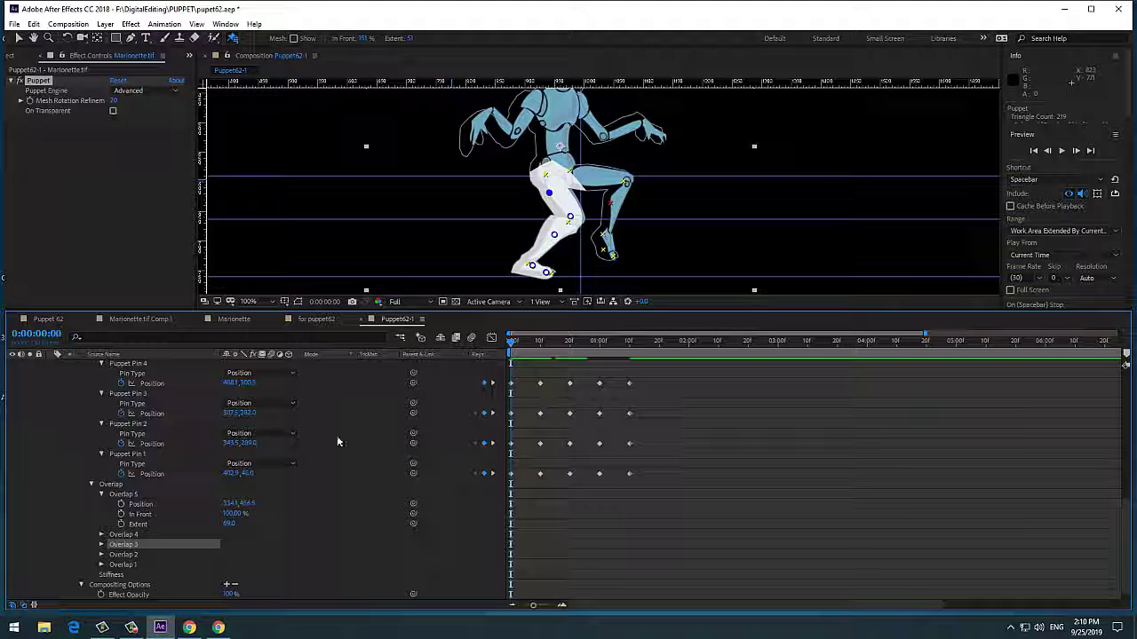
left_click(14, 24)
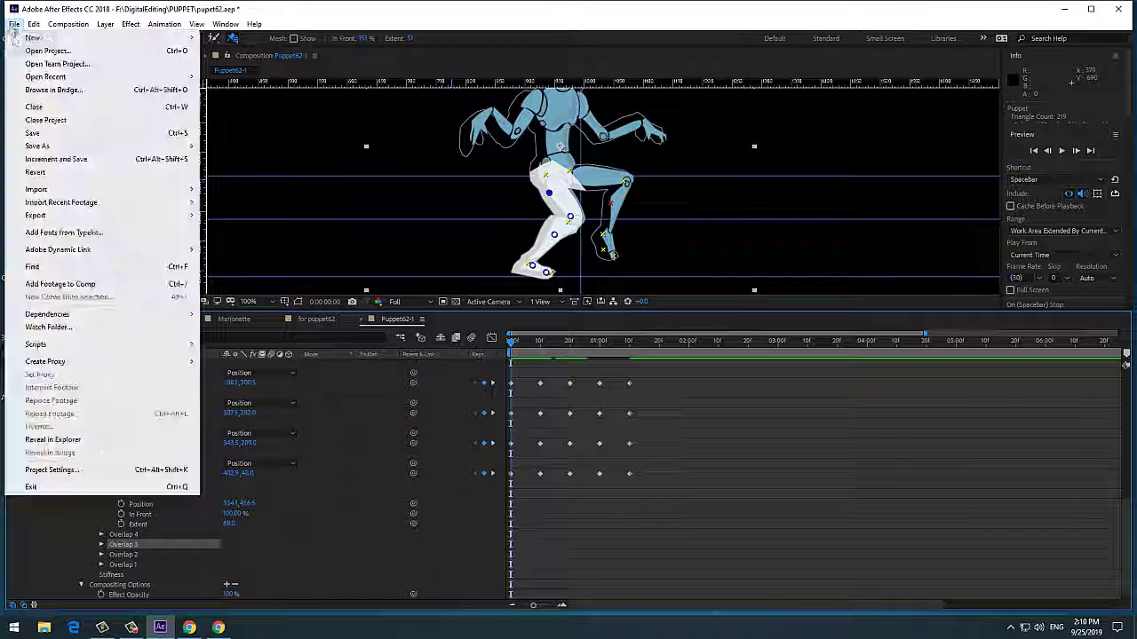
left_click(34, 132)
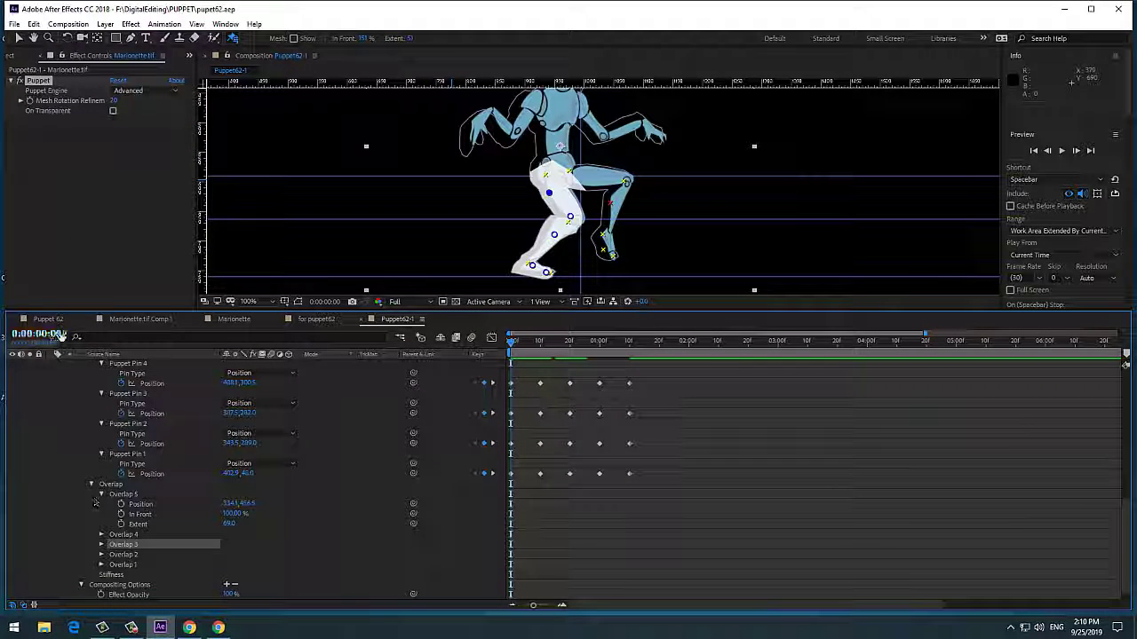
Open the Marionette.tif Comp 1 composition, fit the figure in view and select its upper Marionette.tif layer to inspect the Puppet effect.
left_click(132, 321)
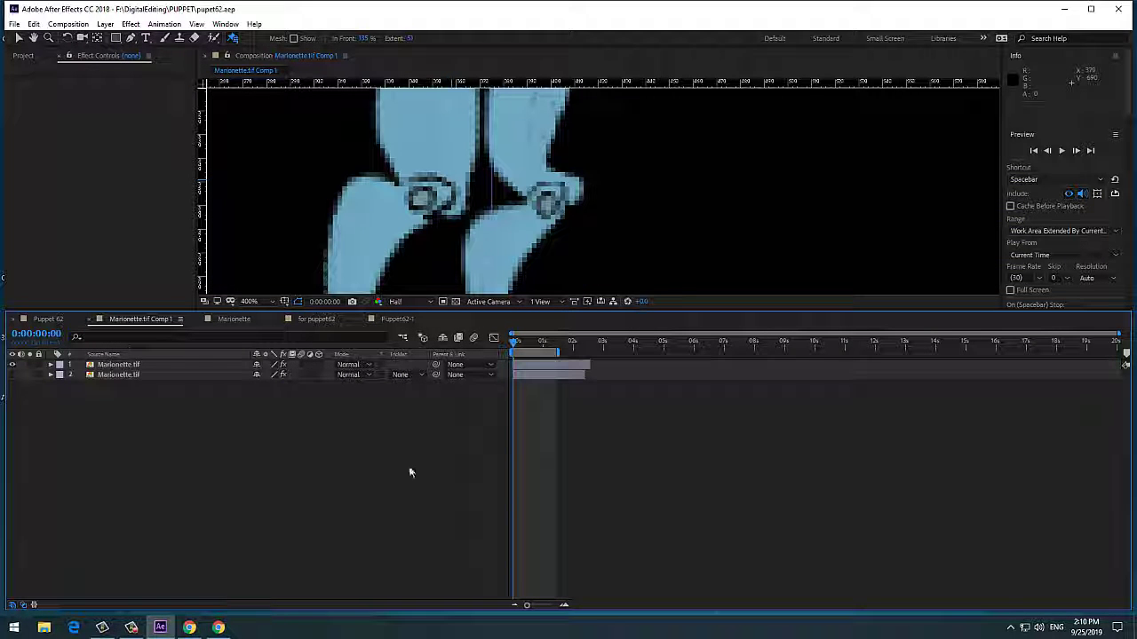
scroll(458, 415, "up", 5)
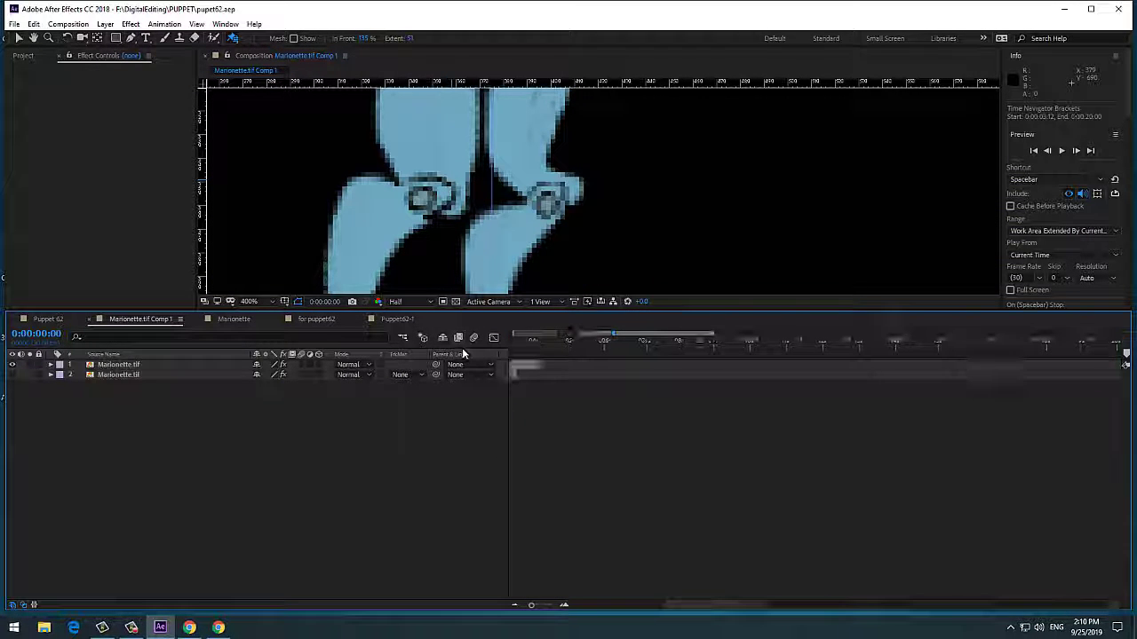
scroll(463, 355, "up", 3)
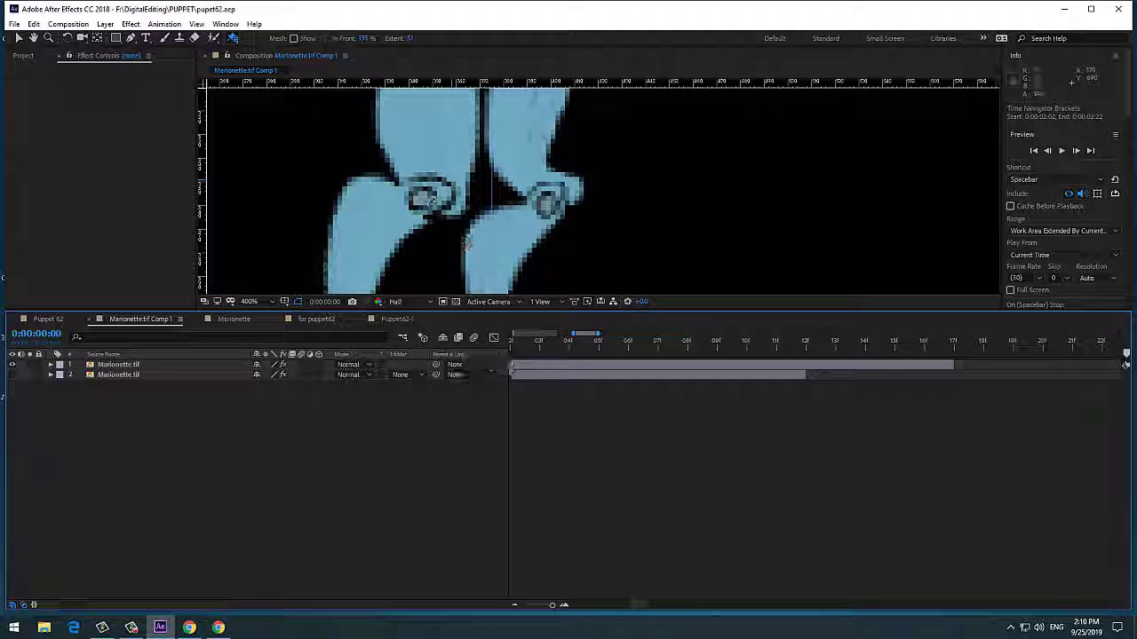
scroll(430, 233, "down", 6)
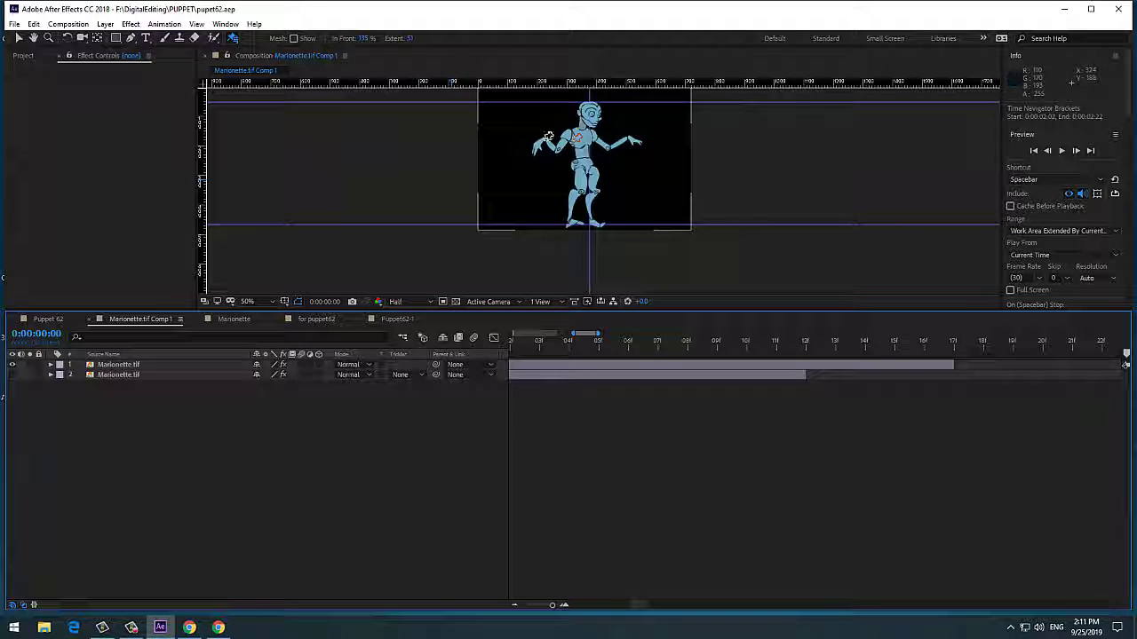
left_click(111, 366)
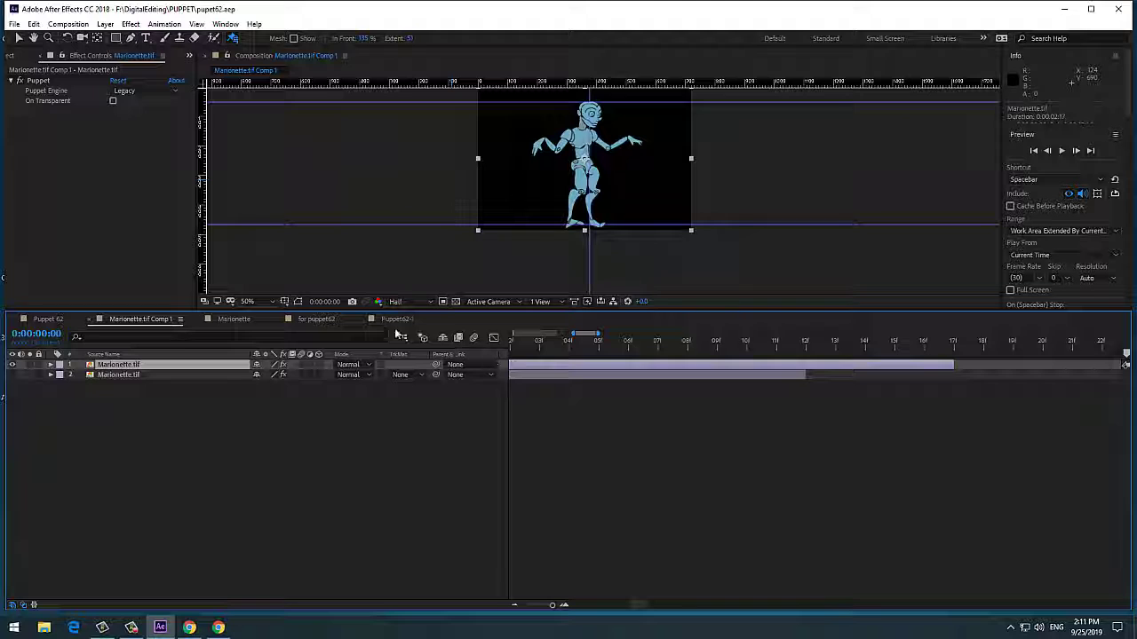
Return to the Puppet62-1 composition, collapse the Mesh 1 group and activate the Puppet Pin tool with the whole marionette in view.
left_click(397, 320)
scroll(104, 436, "up", 4)
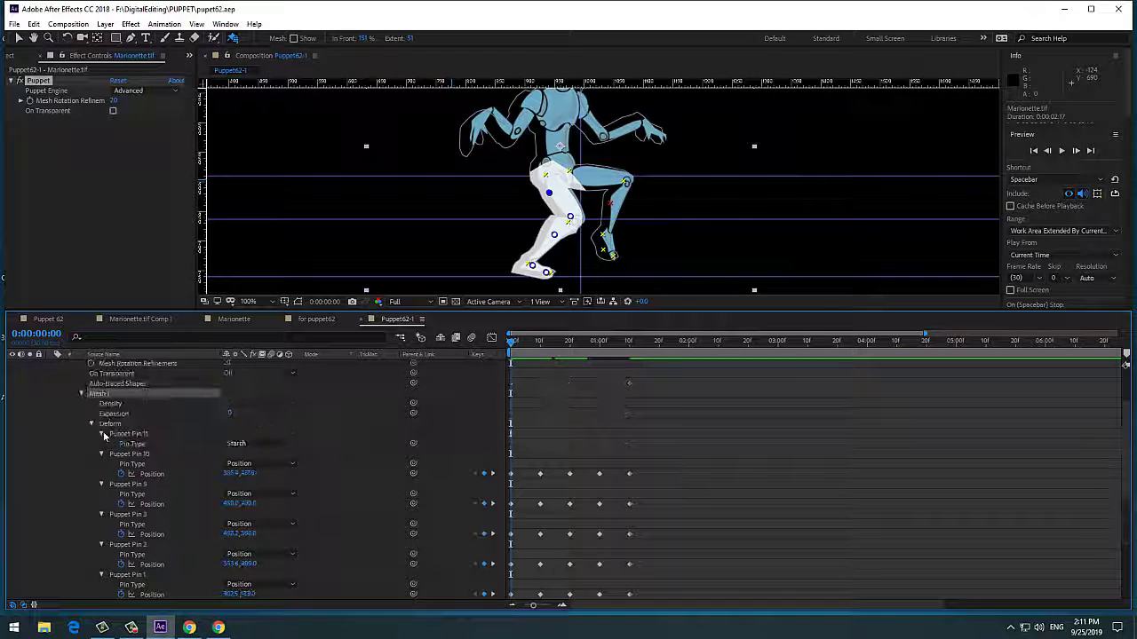
scroll(103, 436, "up", 3)
left_click(81, 435)
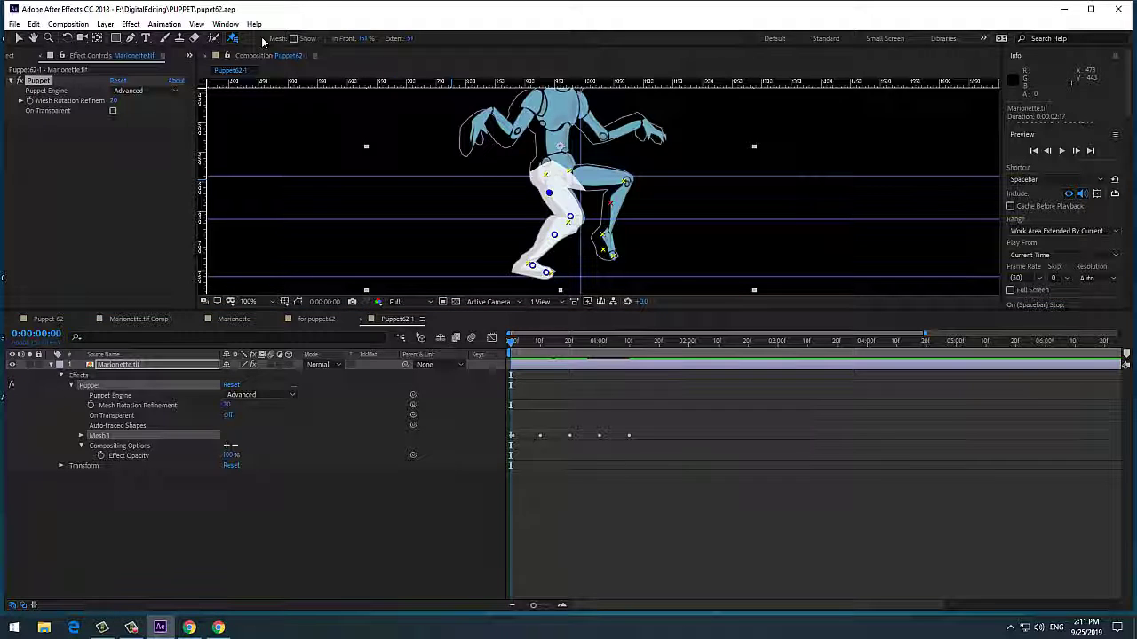
key("ctrl+p")
scroll(574, 153, "up", 1)
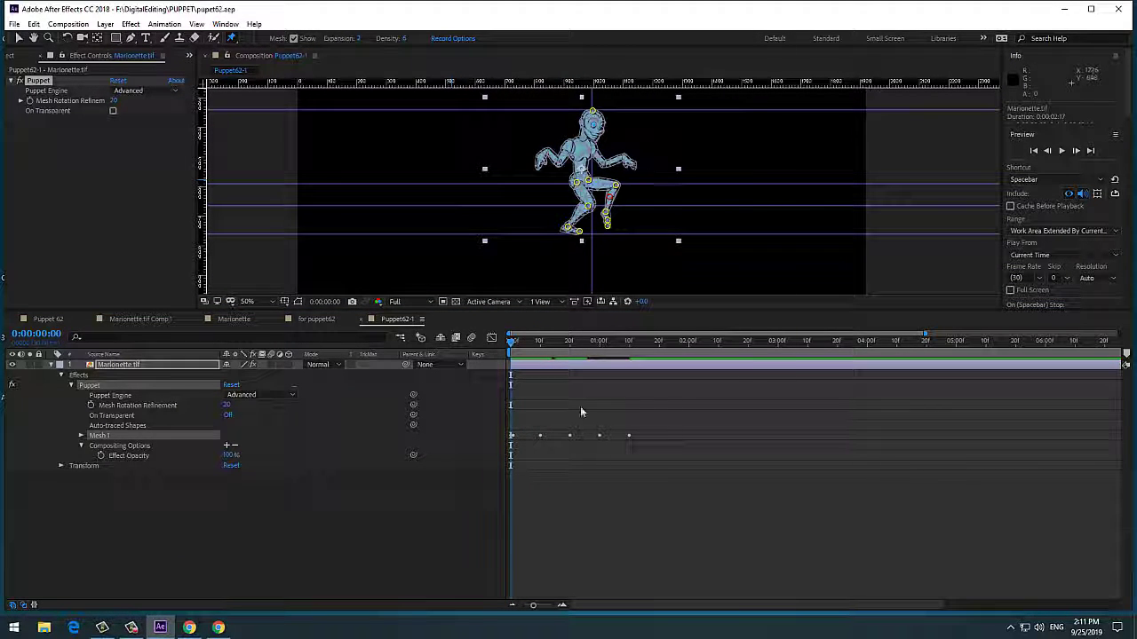
Scrub the walk up to 0:00:01:12, return to the first frame and expand the Mesh 1 group.
left_click(519, 344)
left_click_drag(518, 339, 635, 349)
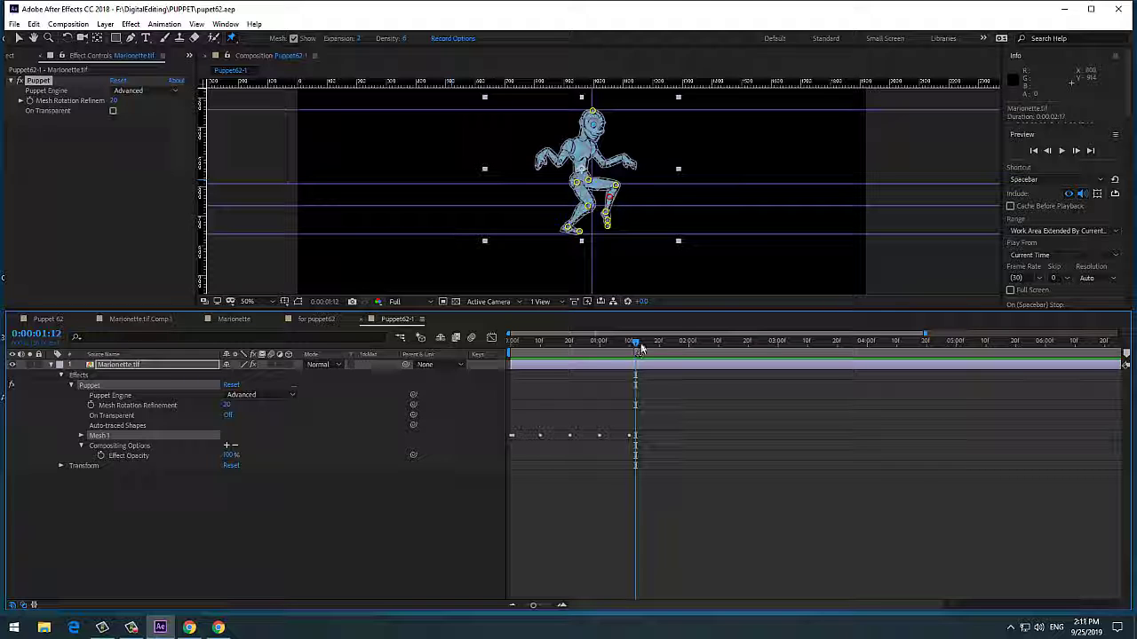
mouse_move(639, 348)
left_mouse_down()
mouse_move(511, 348)
mouse_move(635, 344)
left_mouse_up()
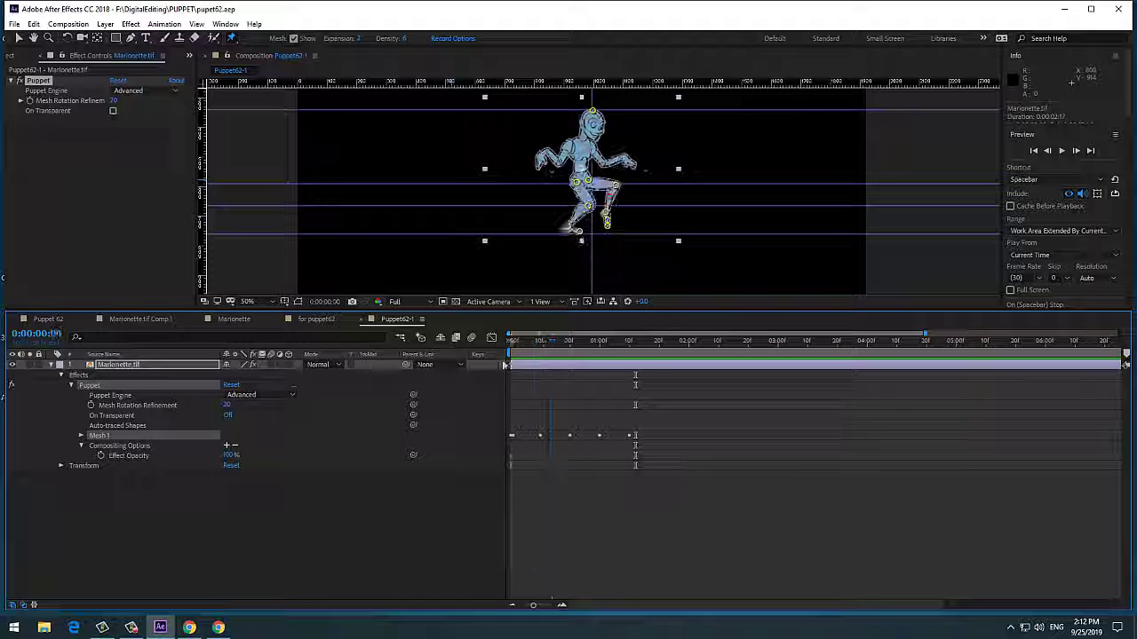
key("Home")
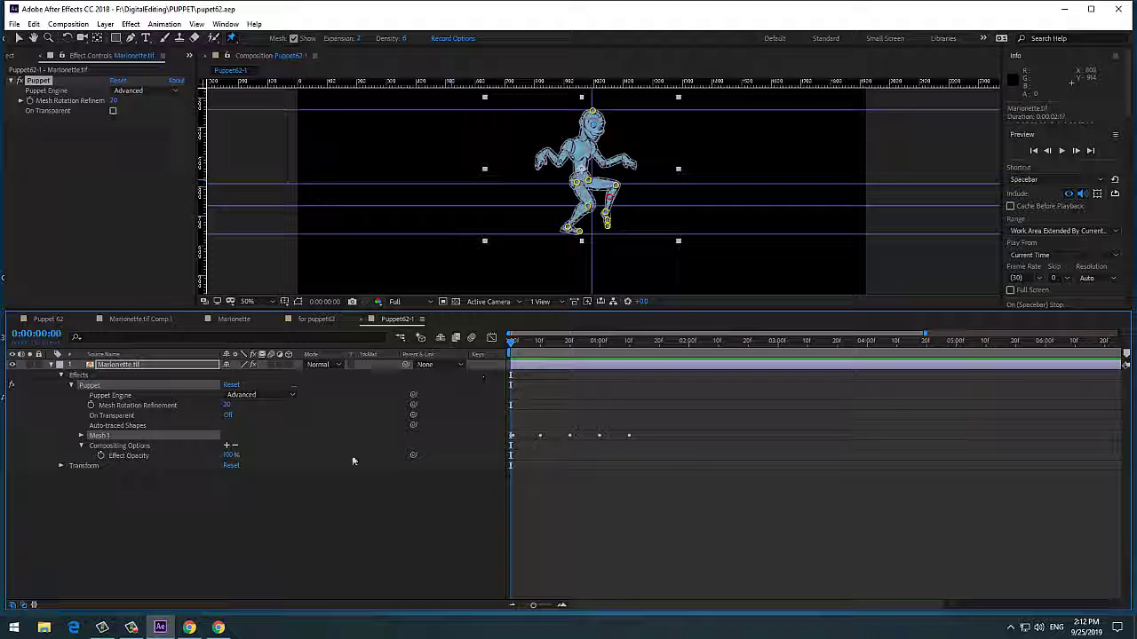
left_click(81, 436)
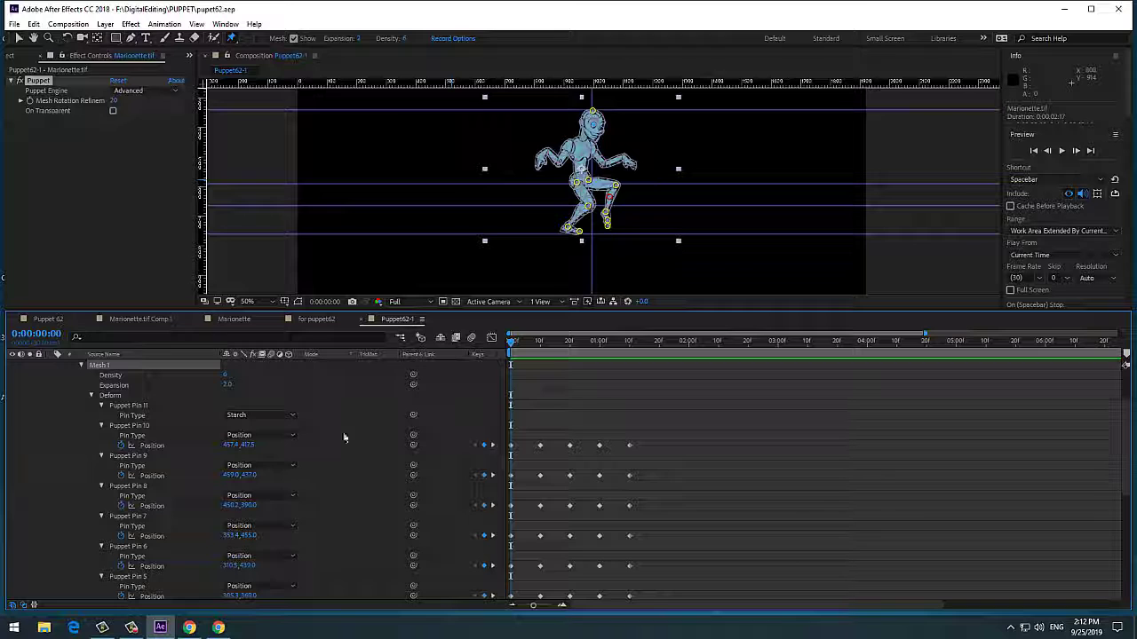
Copy the Position keyframes of all ten puppet pins at frame 10 and paste them at 0:00:00:05.
mouse_move(511, 349)
left_mouse_down()
mouse_move(546, 351)
mouse_move(514, 354)
mouse_move(526, 355)
left_mouse_up()
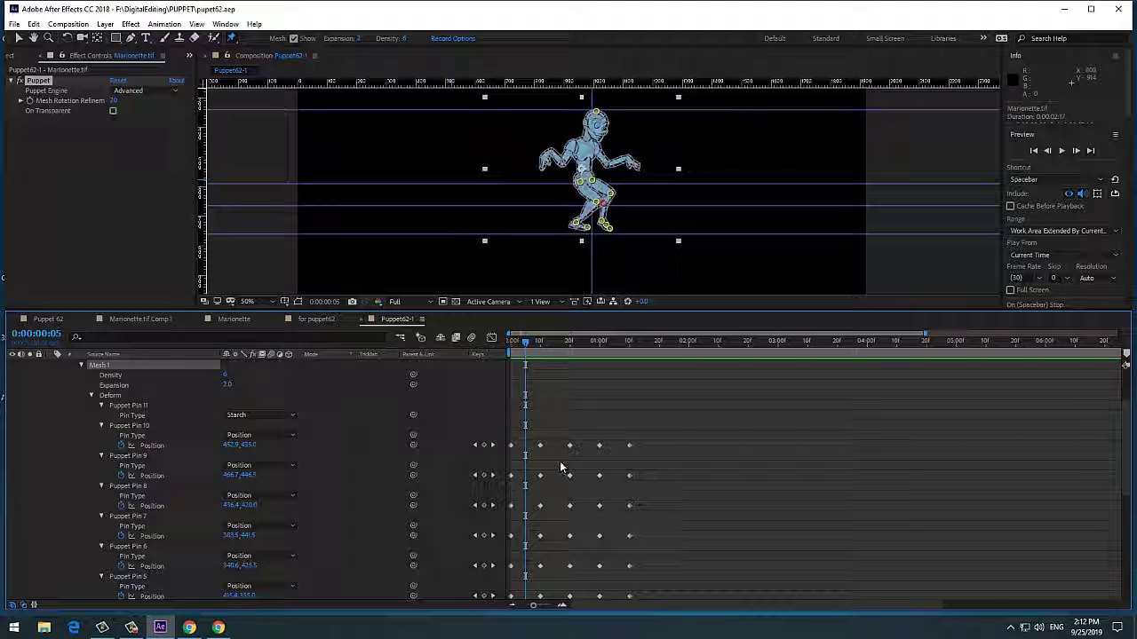
scroll(560, 461, "down", 3)
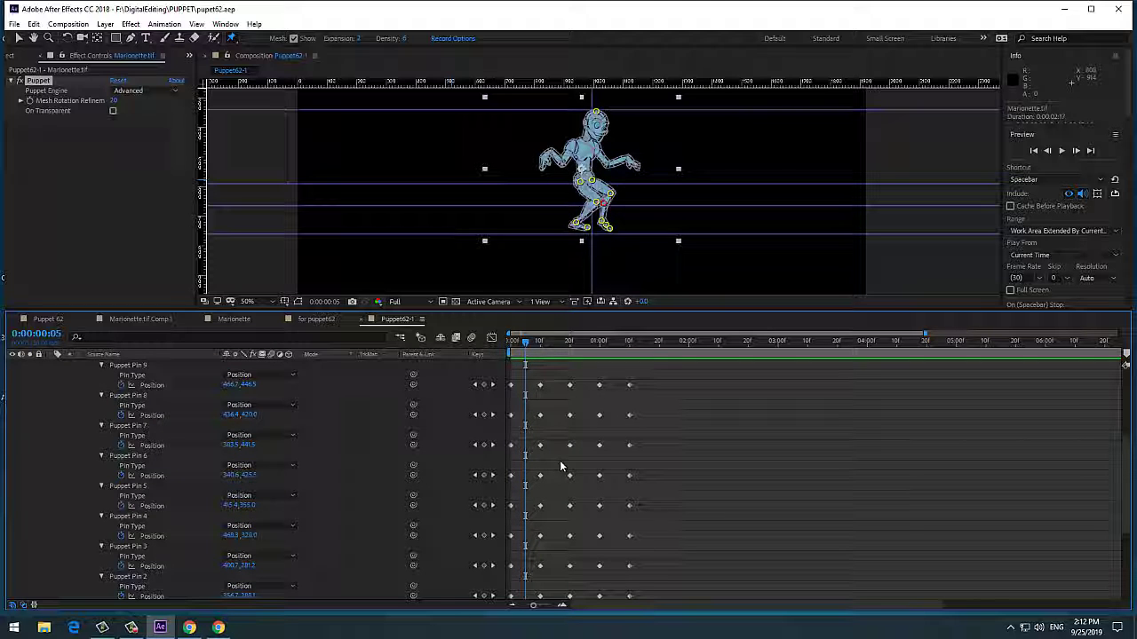
scroll(557, 468, "down", 3)
left_click_drag(545, 554, 535, 340)
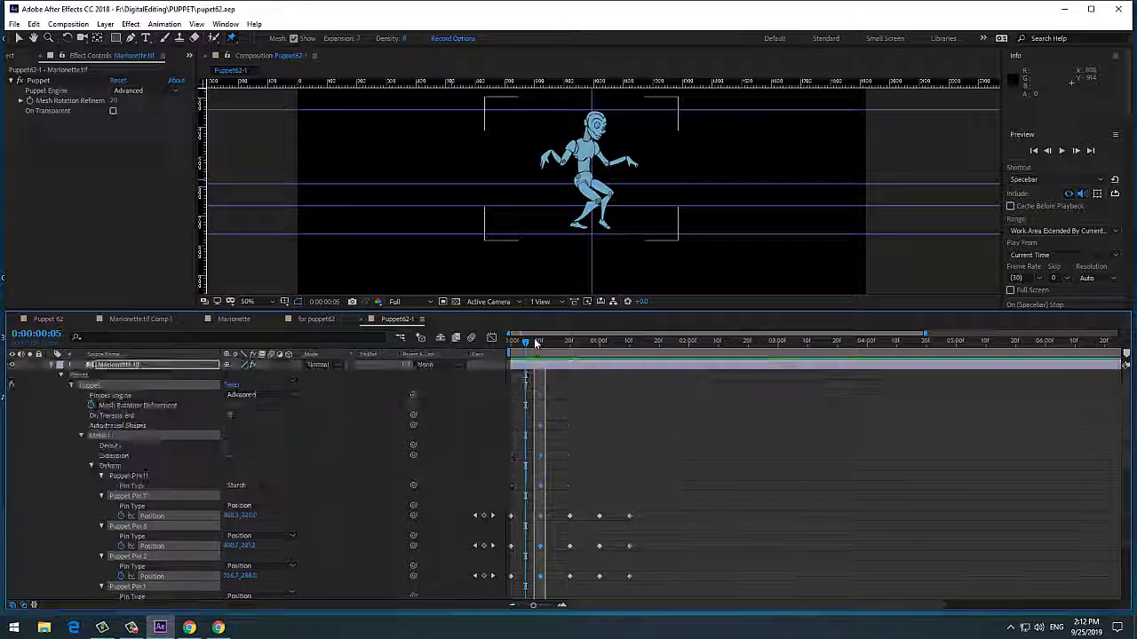
left_click(533, 469)
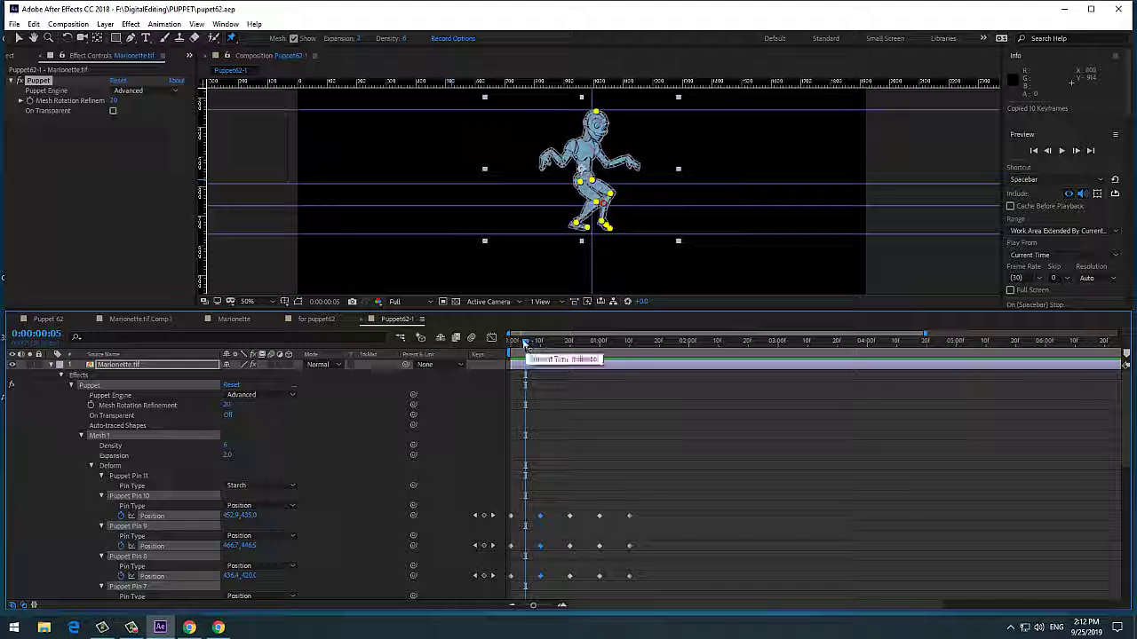
key("ctrl+v")
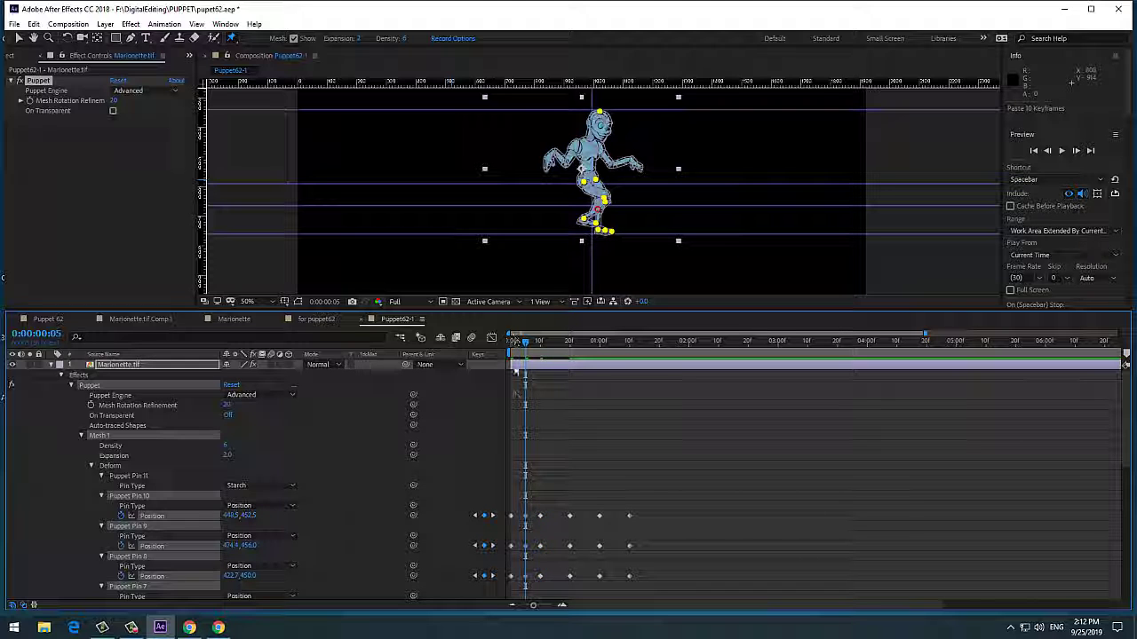
Toggle the pasted frame 5 keyframes to hold, scrub back to the start and delete those keyframes.
right_click(527, 516)
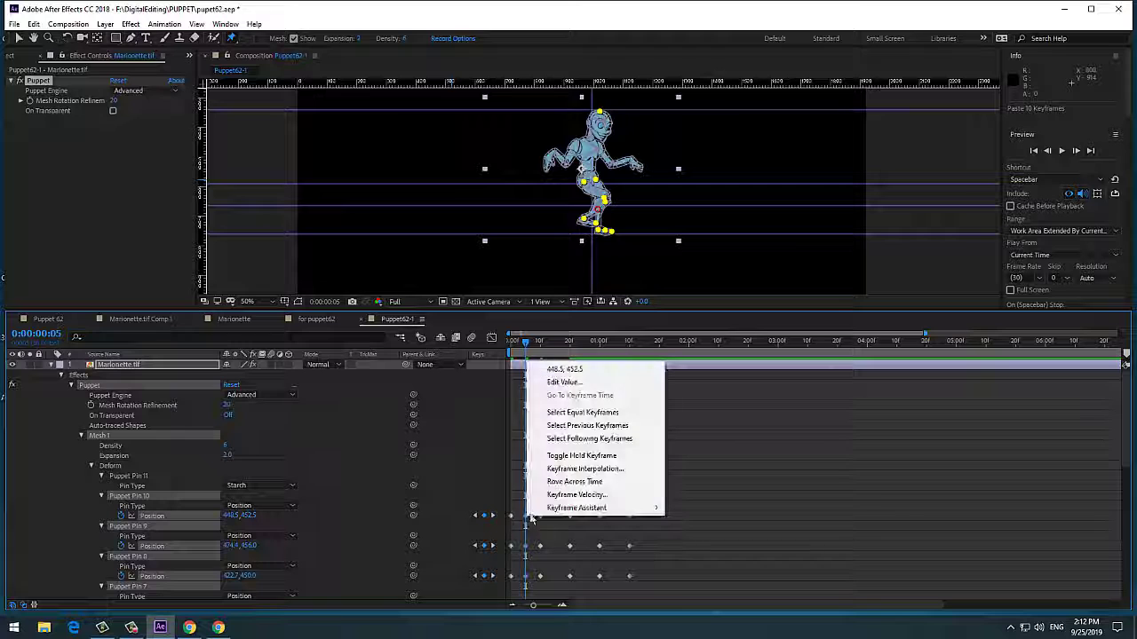
left_click(578, 456)
scroll(657, 505, "down", 3)
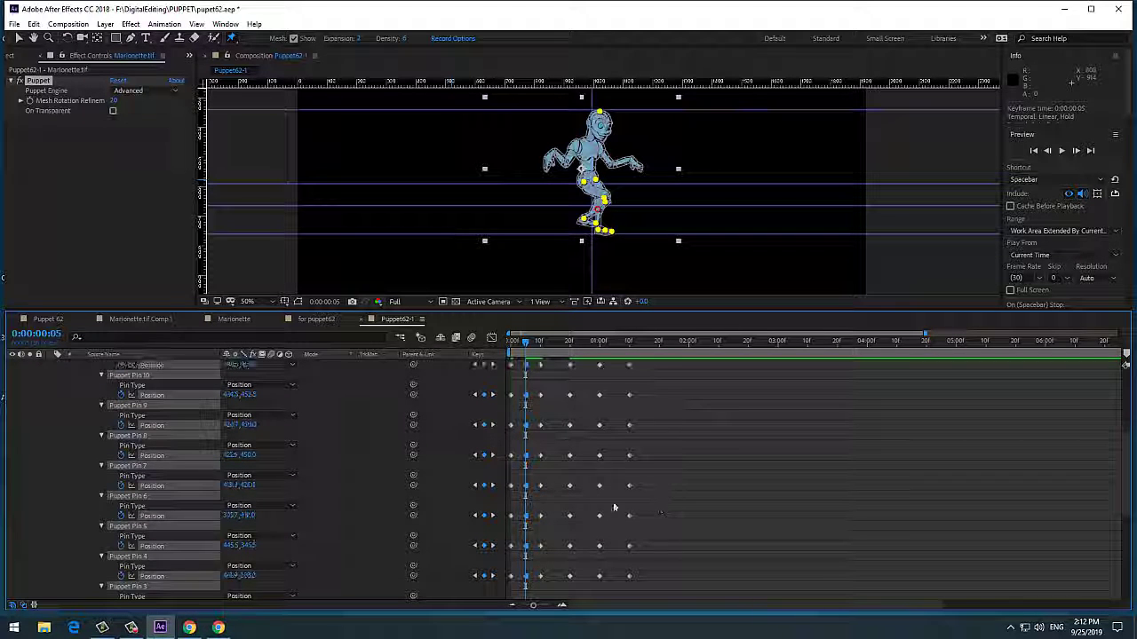
scroll(614, 508, "down", 1)
left_click_drag(525, 349, 465, 364)
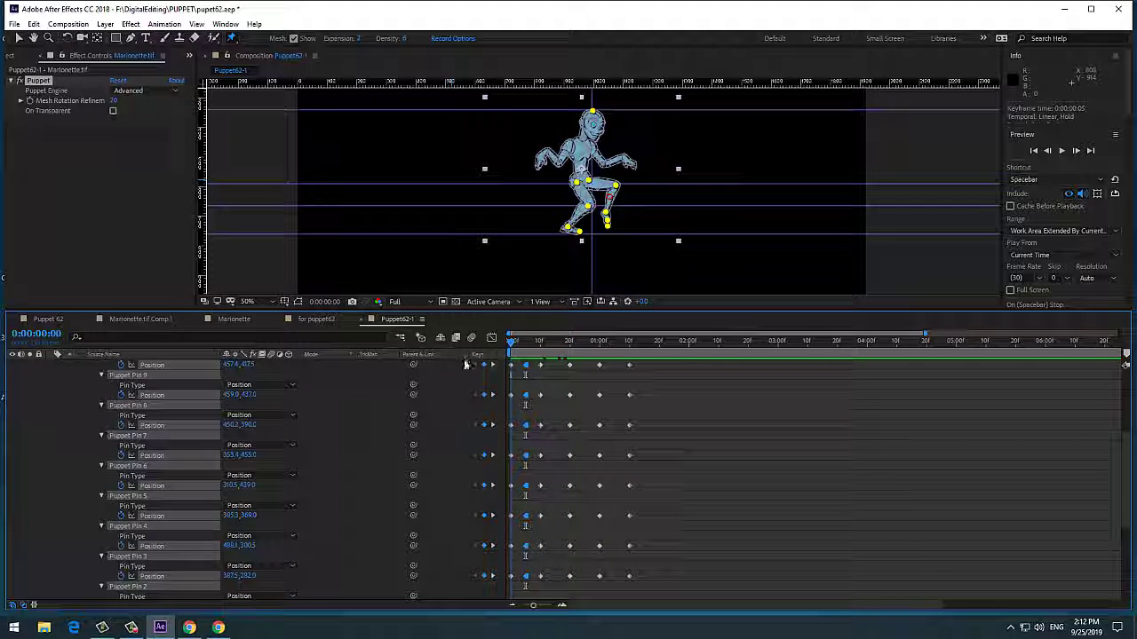
key("Delete")
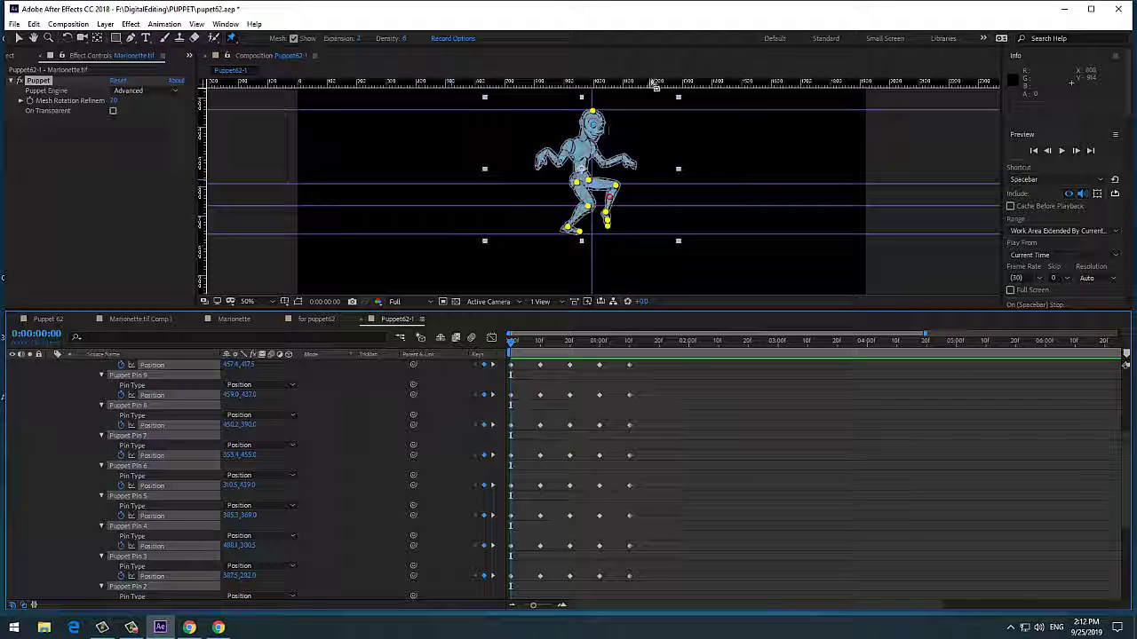
Select all Position keyframes of the puppet pins, toggle them to hold keyframes and scrub the stepped walk back to the start.
scroll(553, 403, "up", 3)
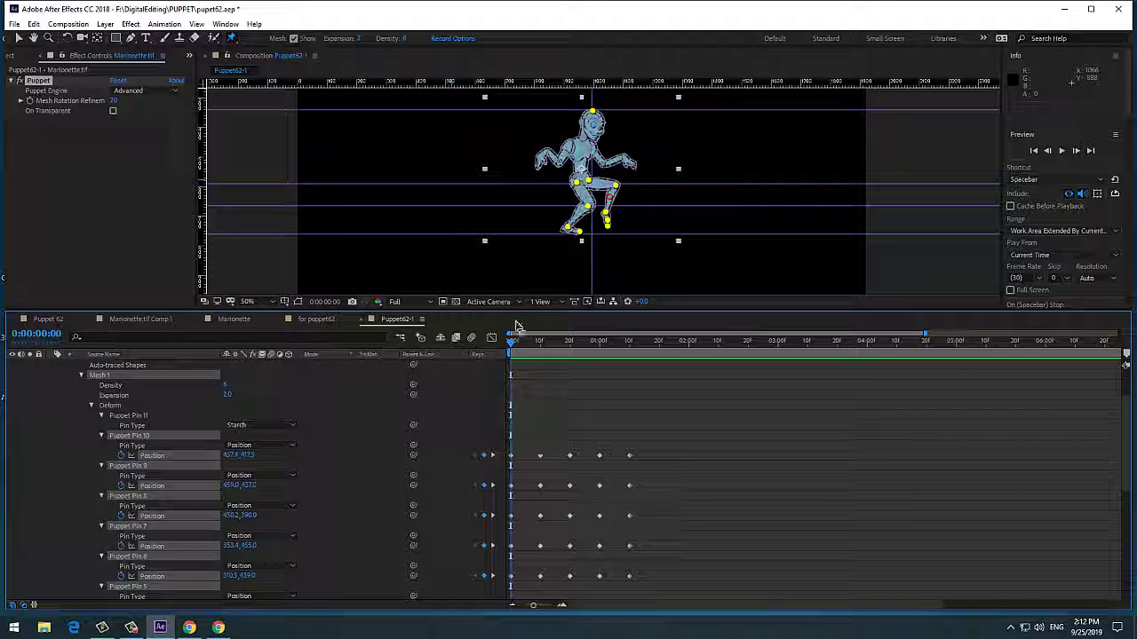
left_click_drag(514, 347, 545, 344)
scroll(568, 399, "down", 7)
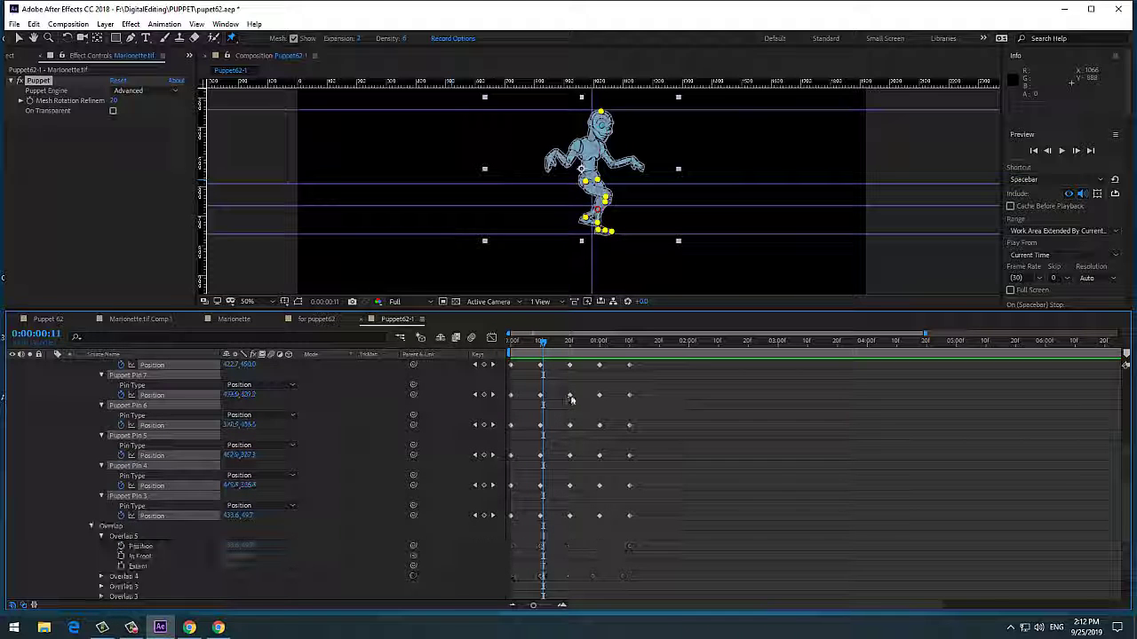
left_click_drag(676, 555, 524, 524)
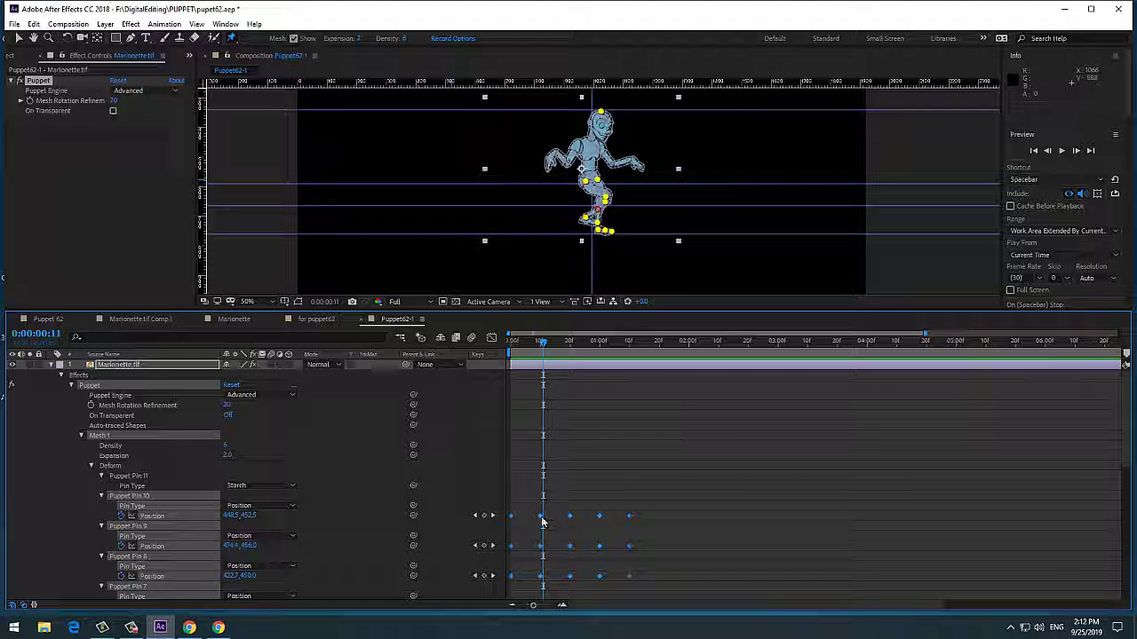
right_click(543, 522)
left_click(611, 456)
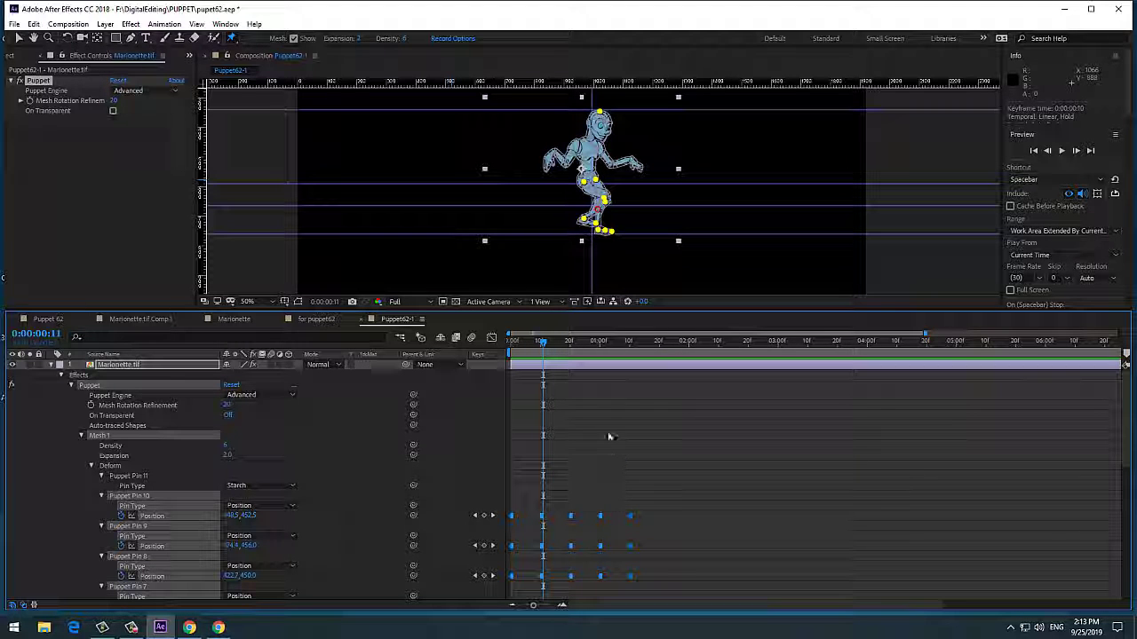
left_click_drag(544, 345, 503, 349)
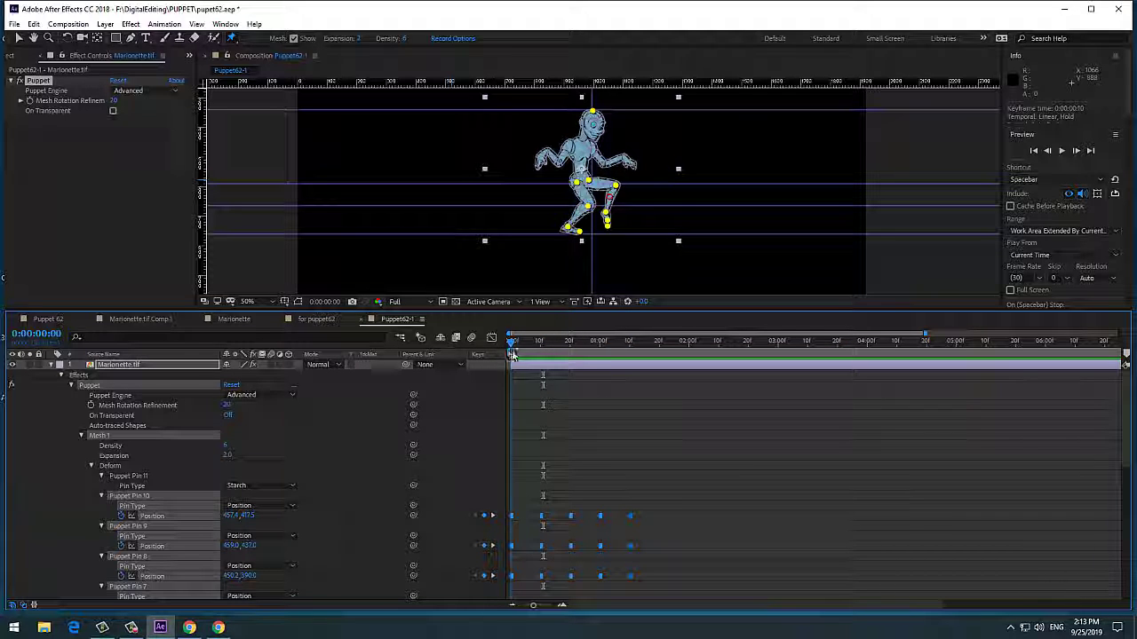
left_click_drag(502, 350, 500, 396)
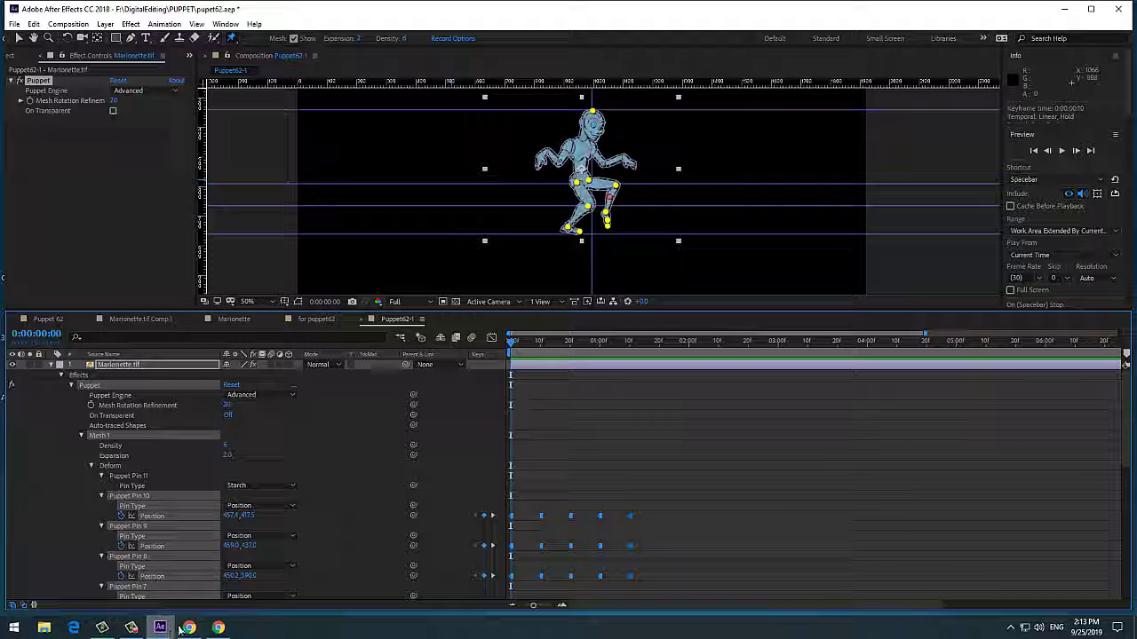
left_click(134, 630)
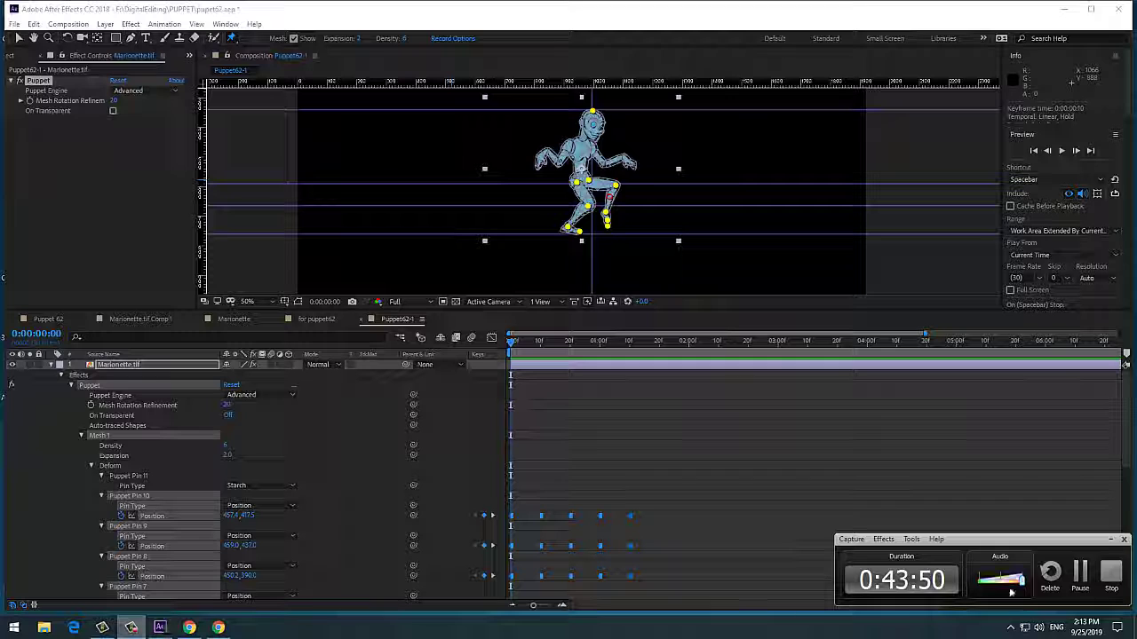